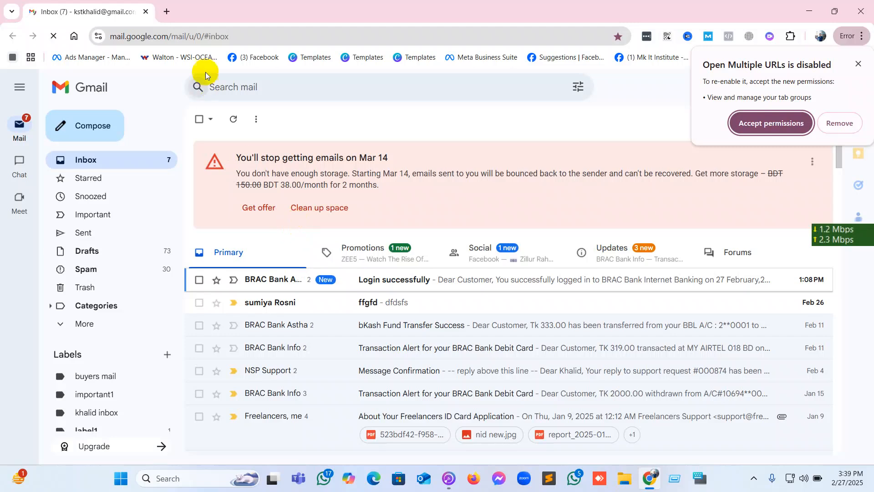
Open the Sheehy Lexus of Annapolis Facebook page in a new tab and dismiss the notification and extension permission prompts.
click(166, 11)
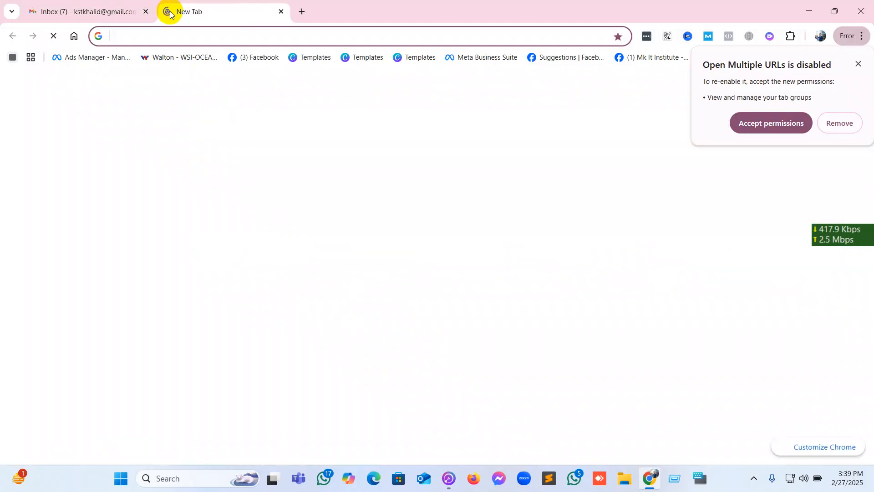
click(224, 283)
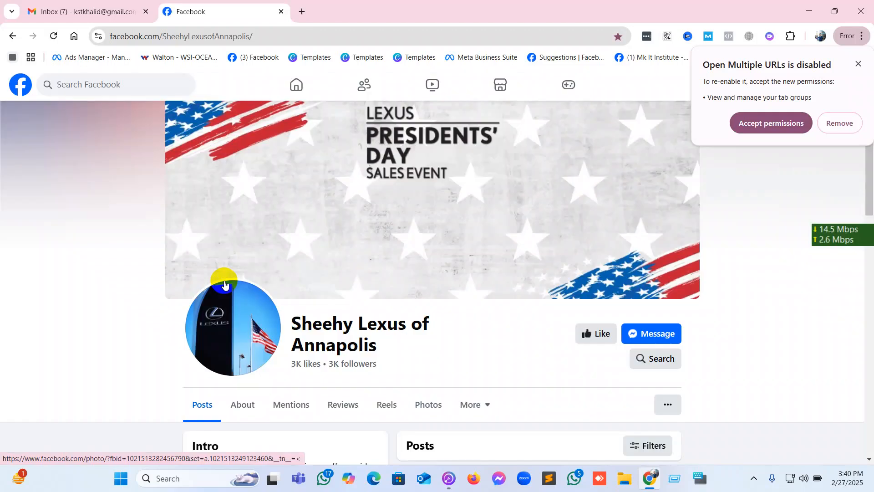
scroll(224, 280, down, 3)
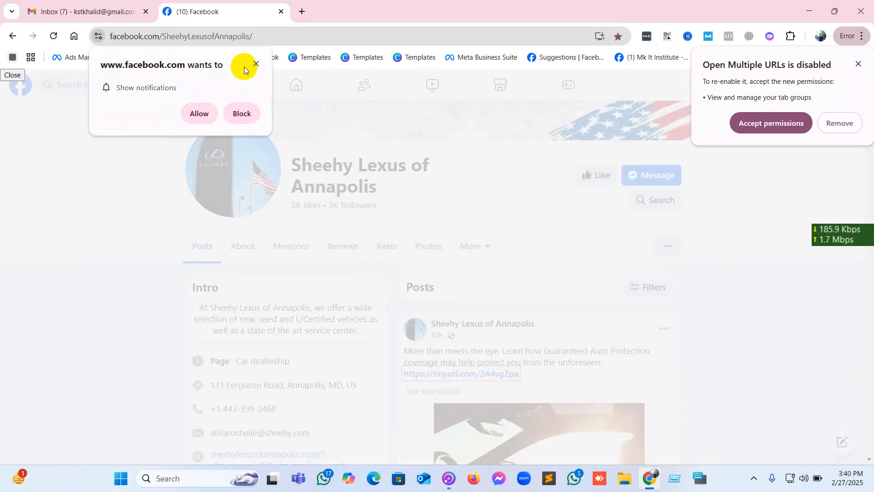
click(256, 63)
click(858, 64)
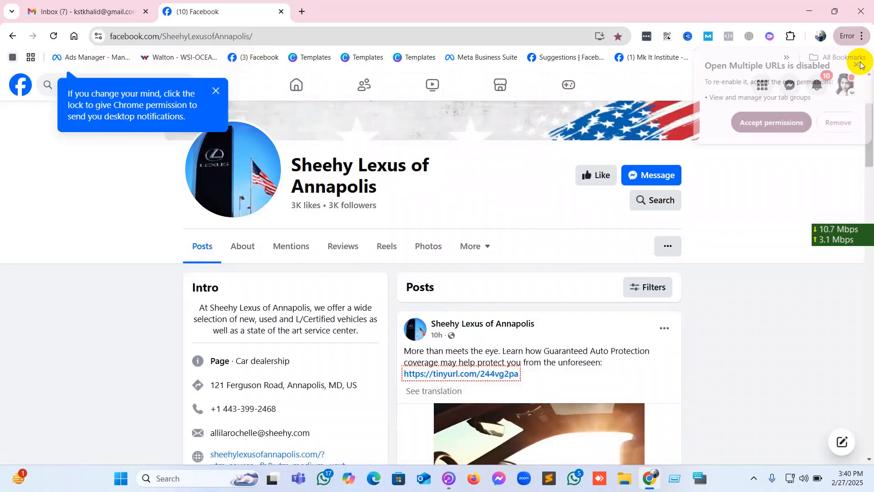
Go to the Facebook home feed and open Ads Manager for the currently signed-in account.
click(291, 86)
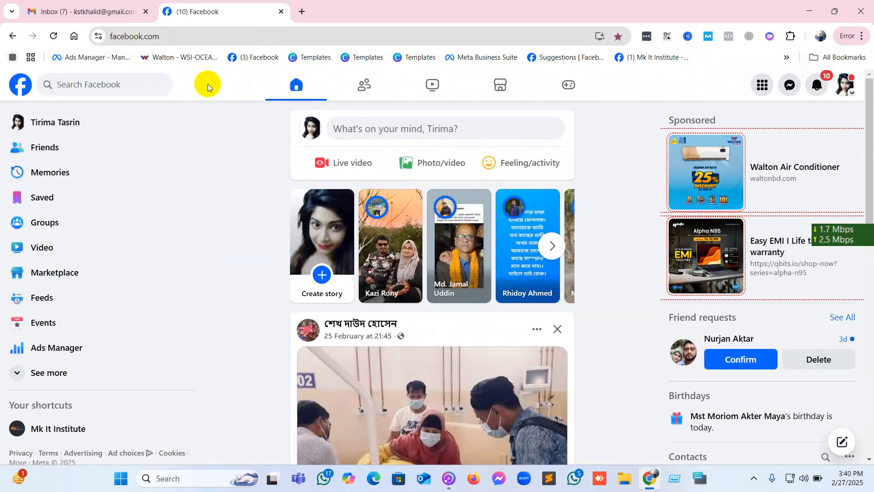
click(62, 350)
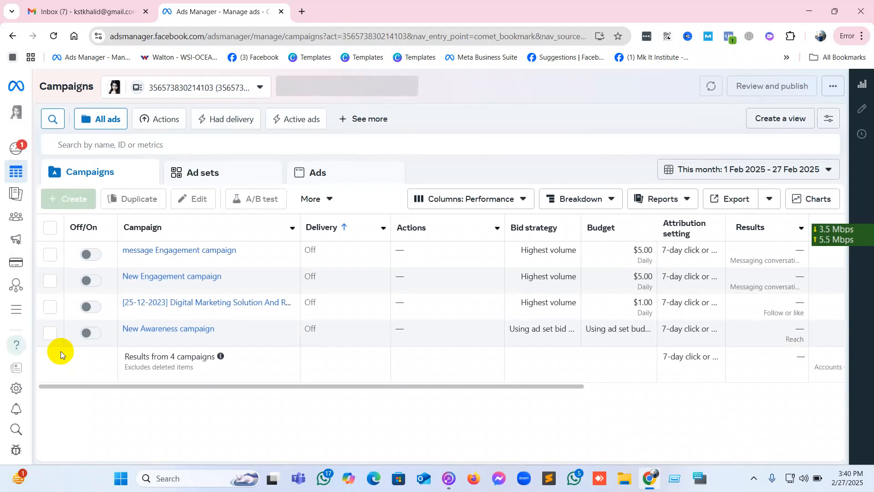
click(201, 96)
click(602, 121)
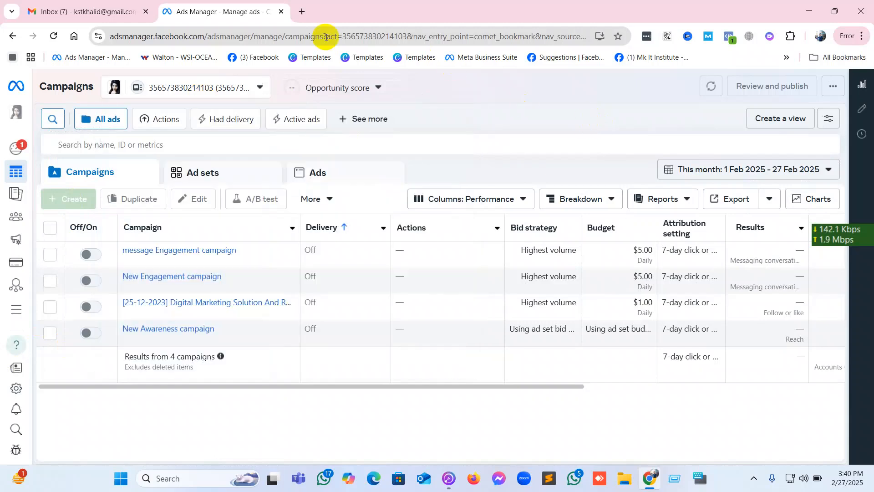
Replace the Ads Manager tab with a new one showing the Sheehy Lexus of Annapolis Facebook page, and log out of Facebook.
click(301, 11)
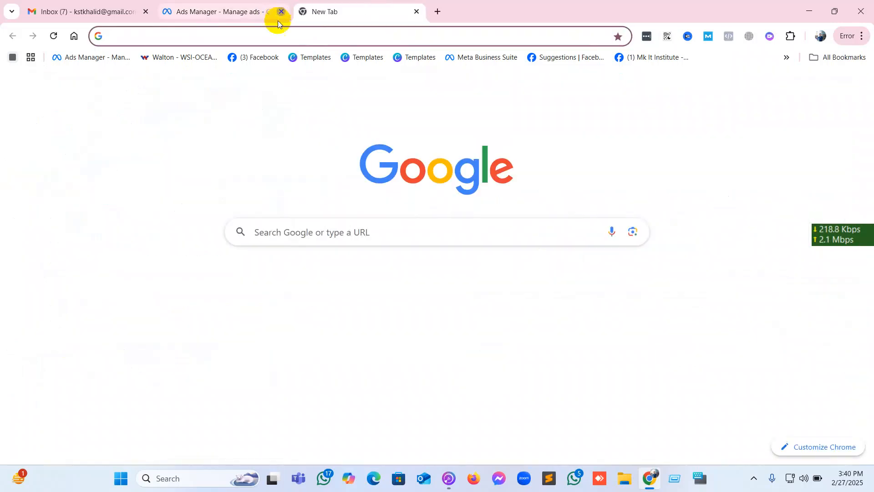
click(281, 11)
click(226, 297)
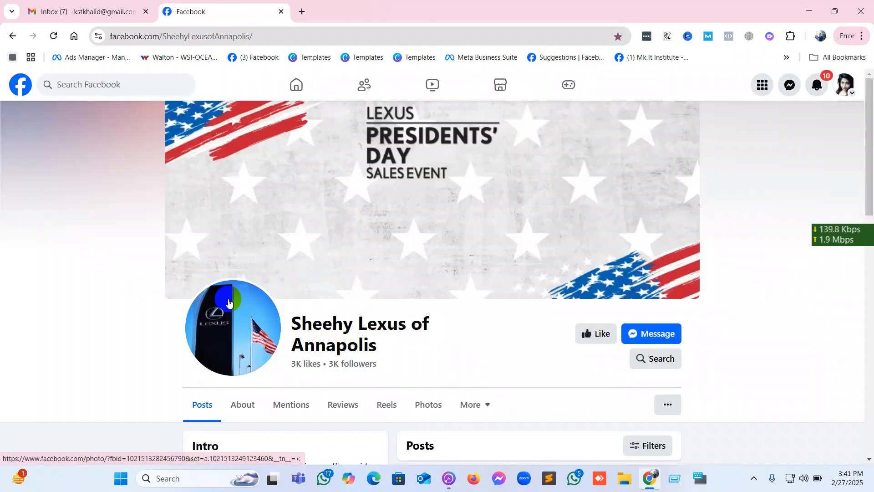
scroll(229, 302, down, 3)
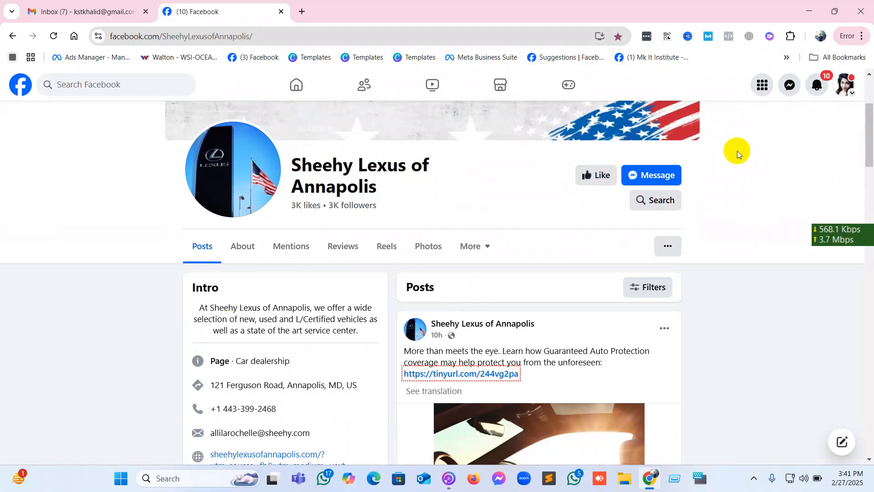
click(844, 85)
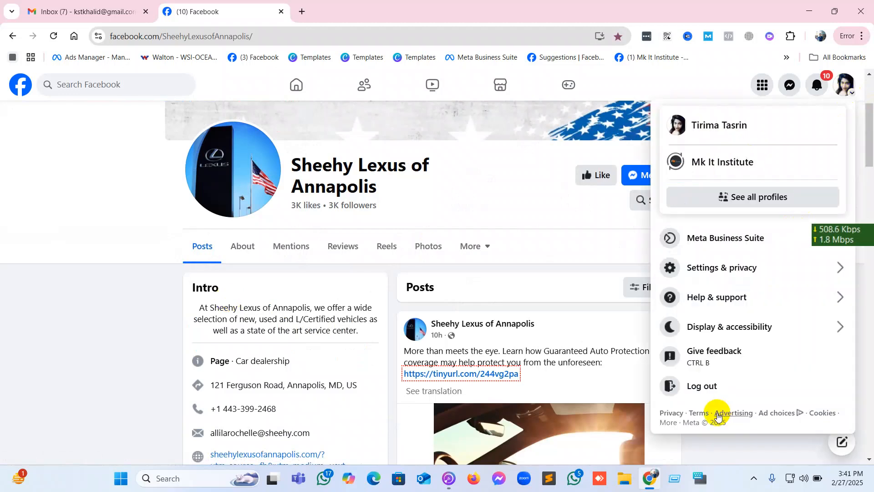
click(707, 382)
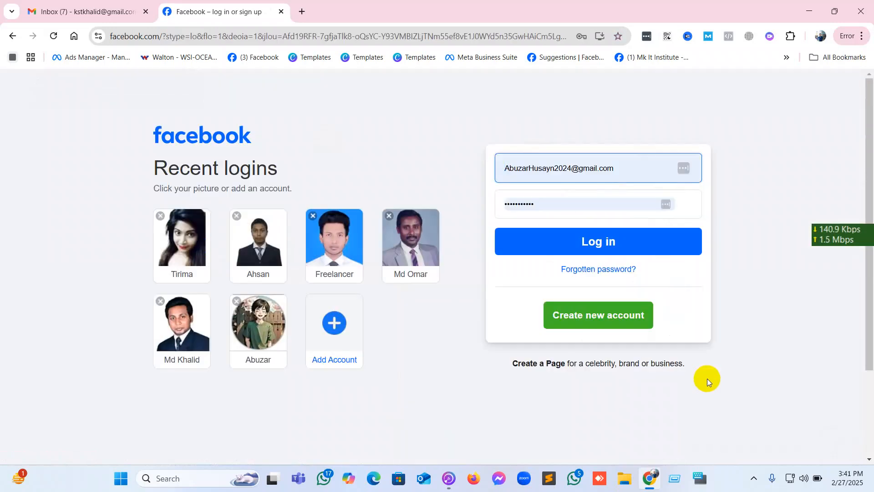
Log in to Facebook with a different saved account and open its Ads Manager.
click(604, 244)
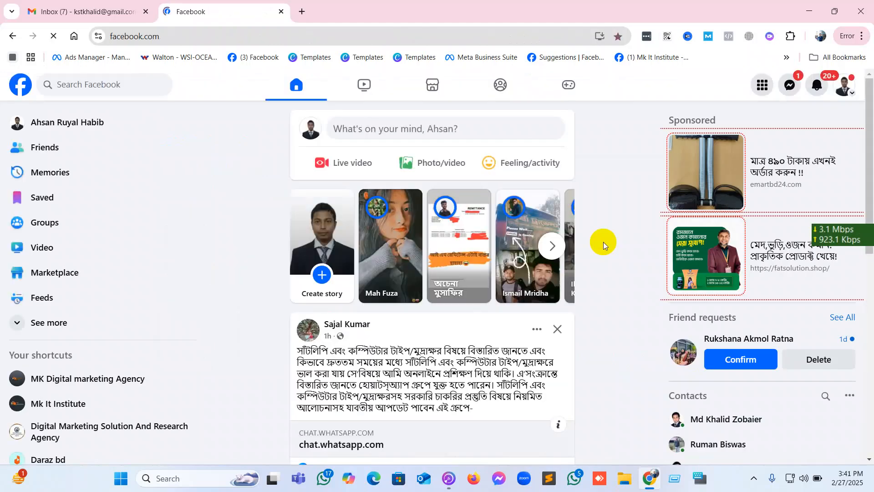
click(102, 324)
click(52, 324)
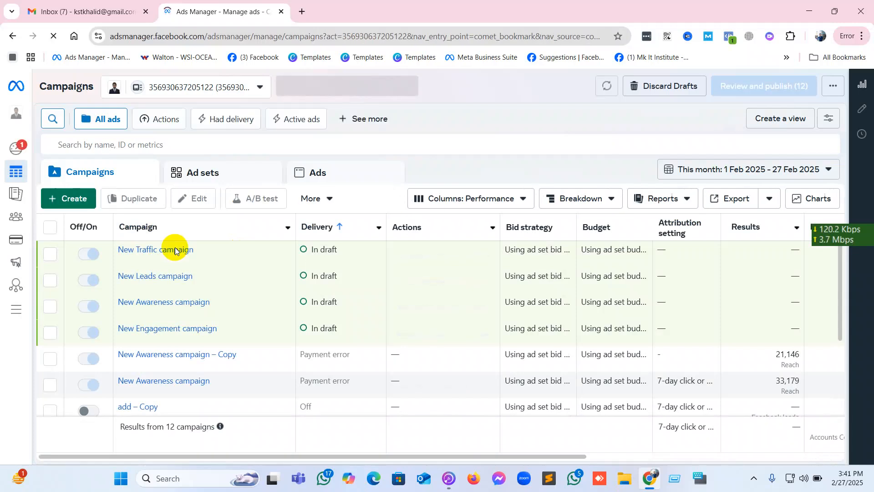
mouse_move(175, 250)
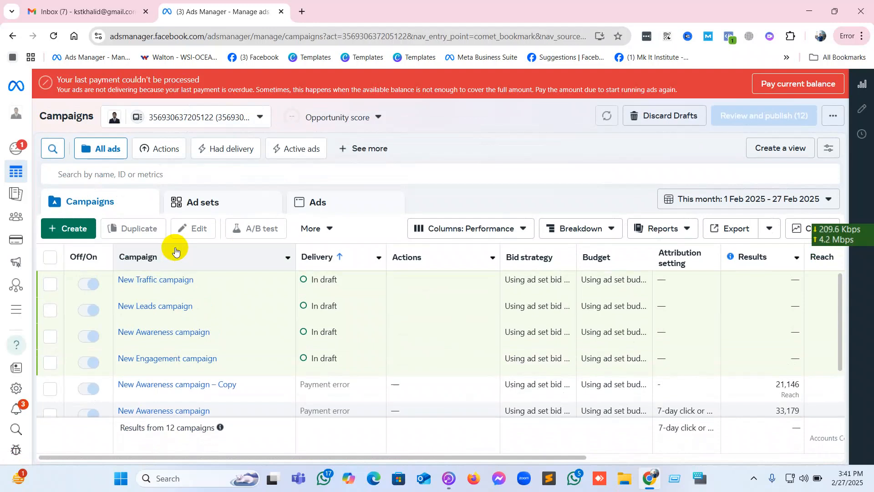
Create a new campaign with the App promotion objective and the Manual app promotion campaign setup.
click(84, 230)
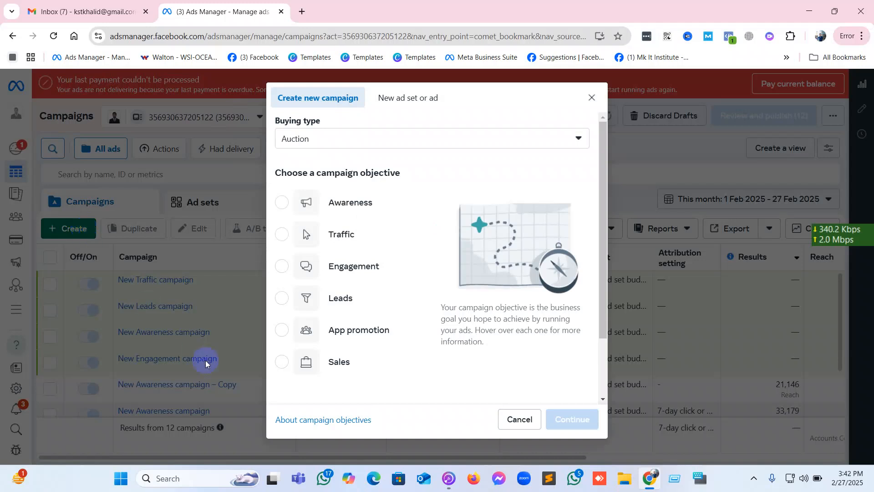
mouse_move(319, 345)
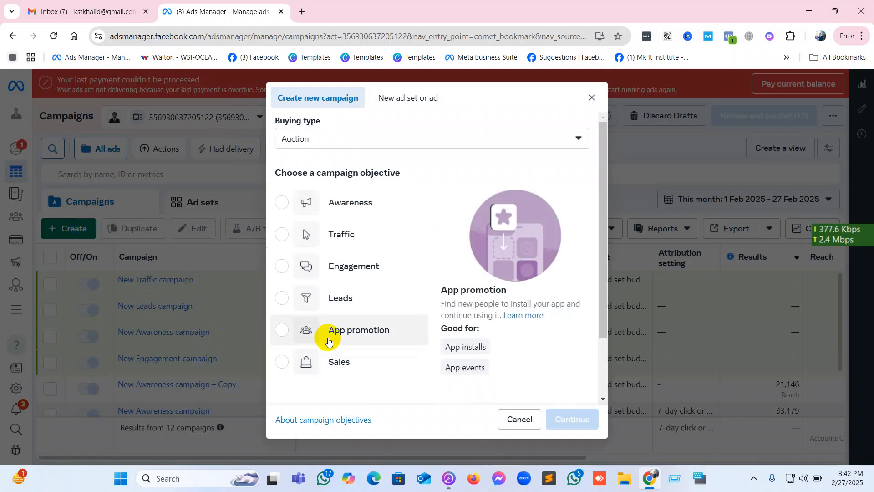
click(328, 340)
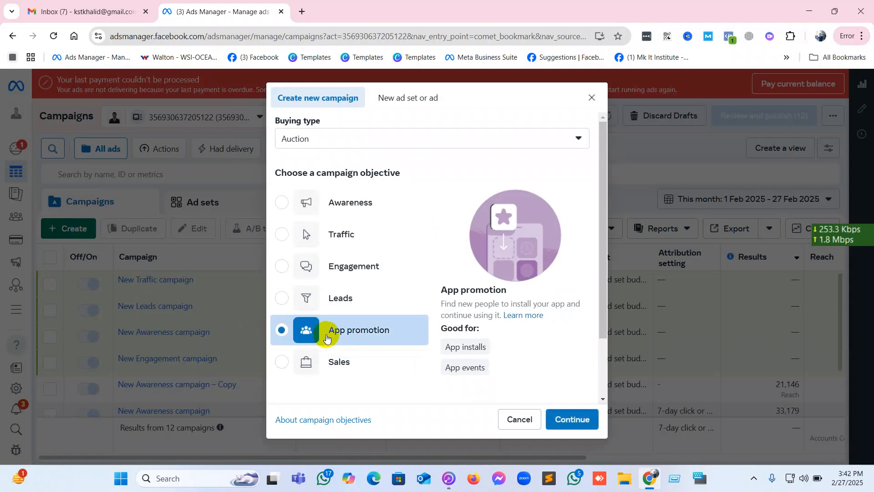
click(568, 418)
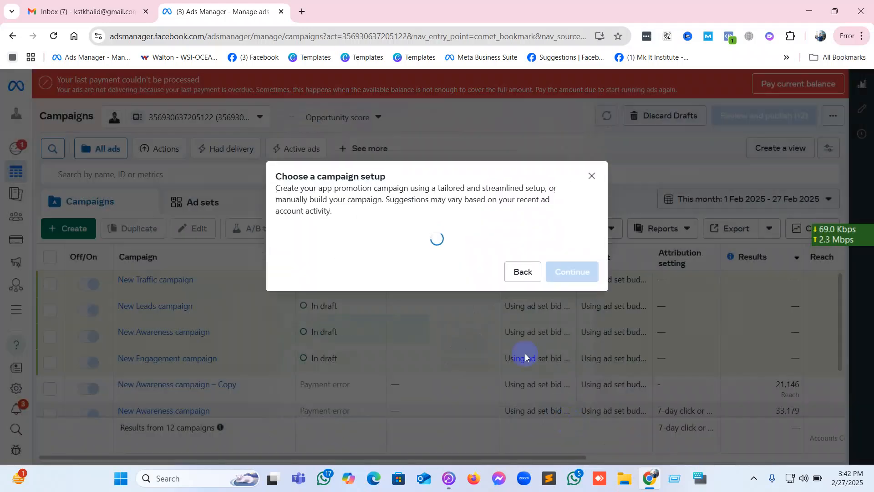
click(443, 358)
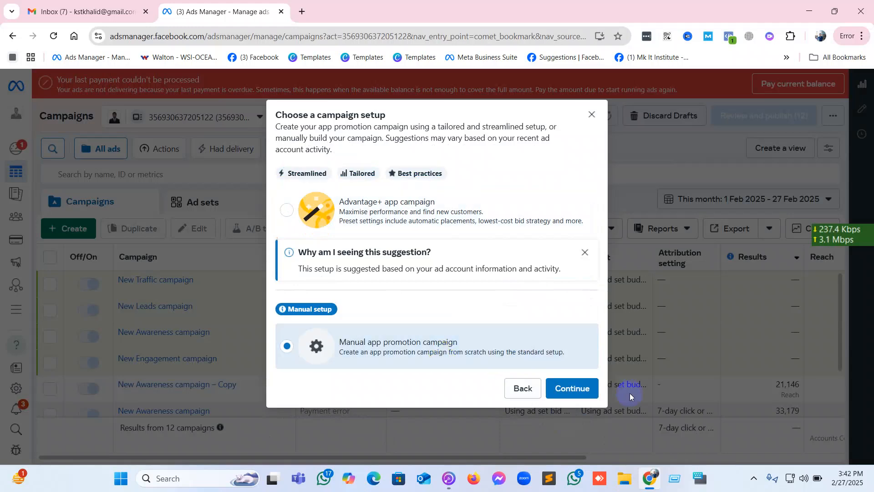
click(584, 391)
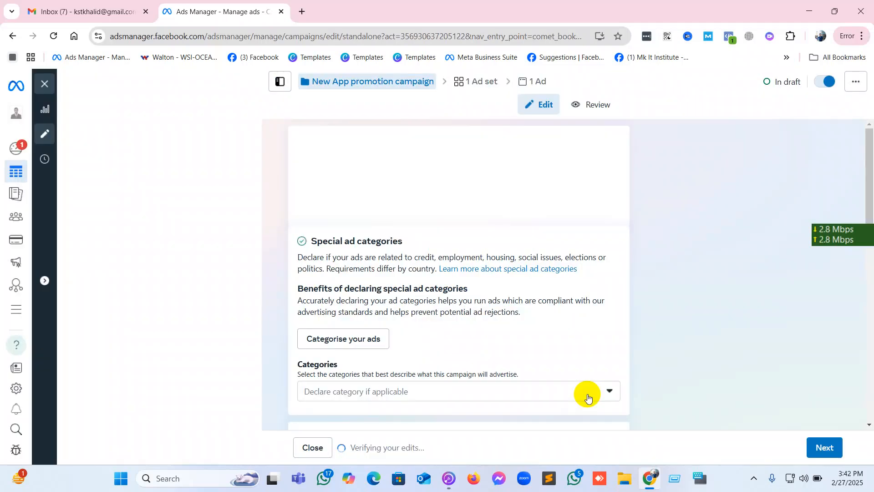
Look through the campaign settings and turn on the iOS 14+ campaign option.
scroll(417, 327, down, 3)
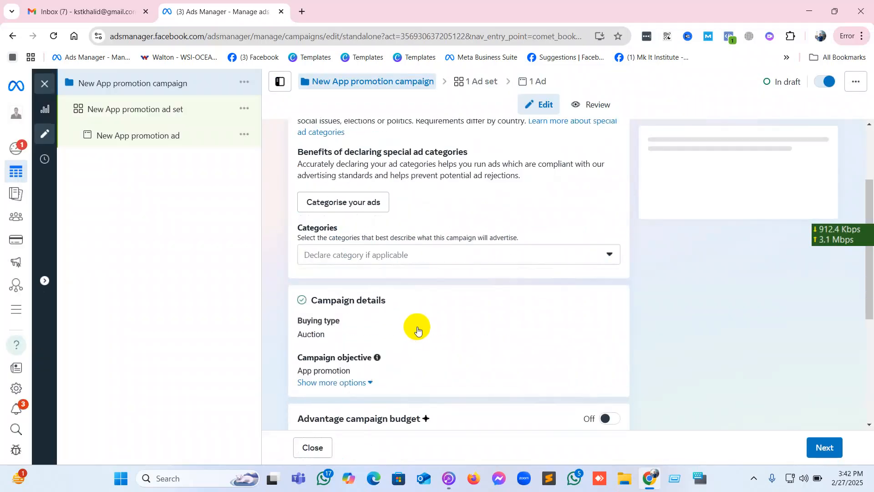
scroll(417, 326, down, 1)
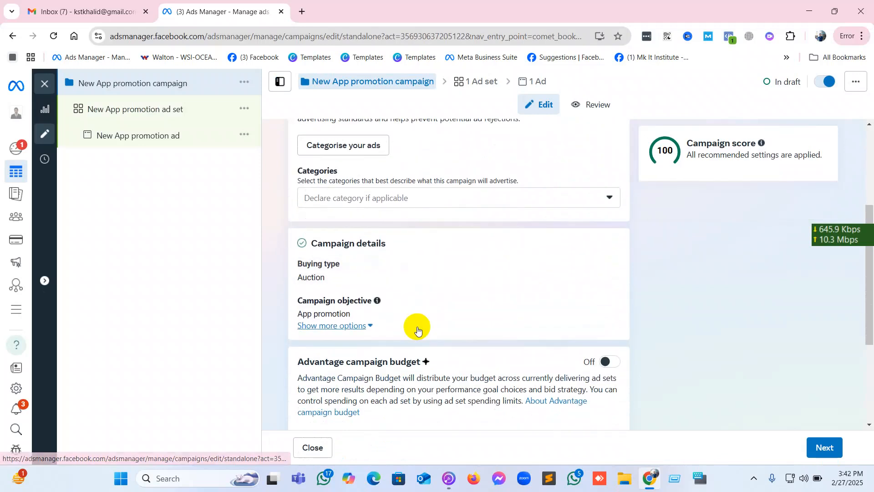
scroll(417, 328, down, 3)
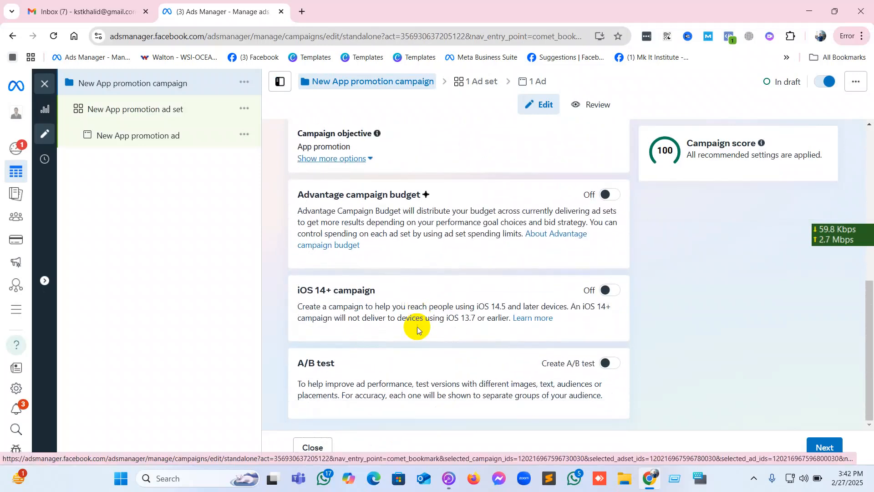
scroll(417, 326, up, 6)
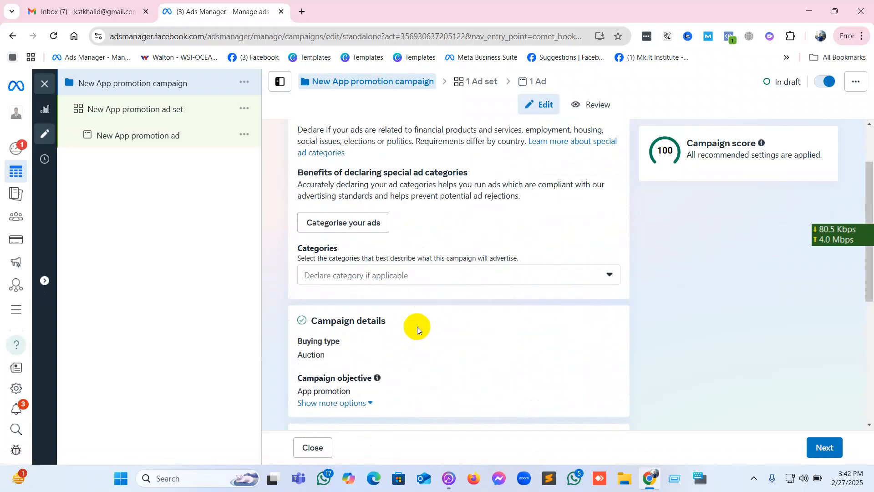
scroll(417, 327, down, 6)
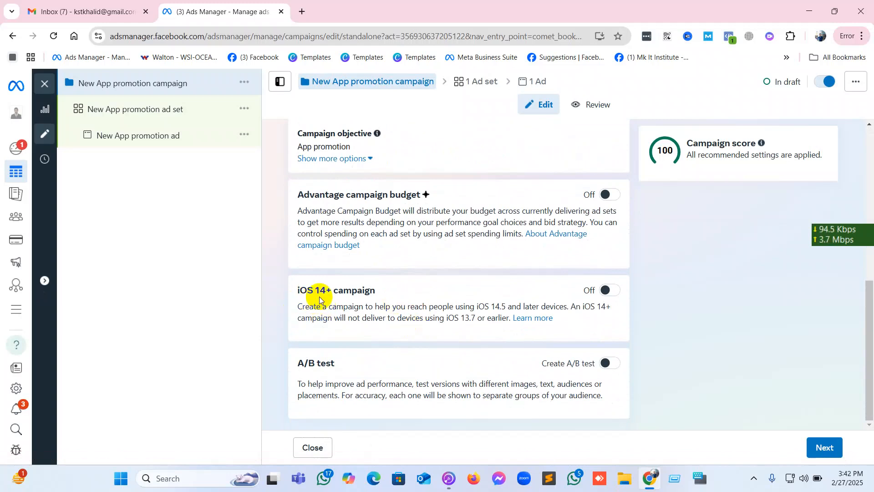
click(615, 291)
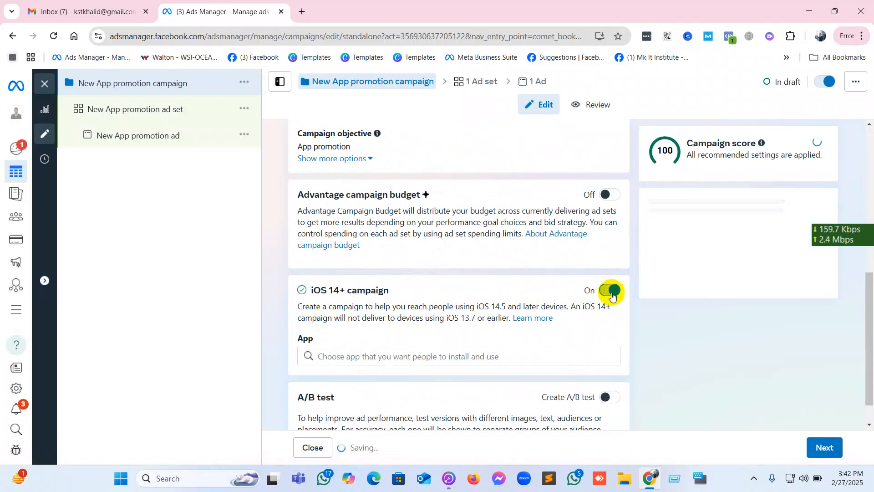
scroll(480, 318, down, 2)
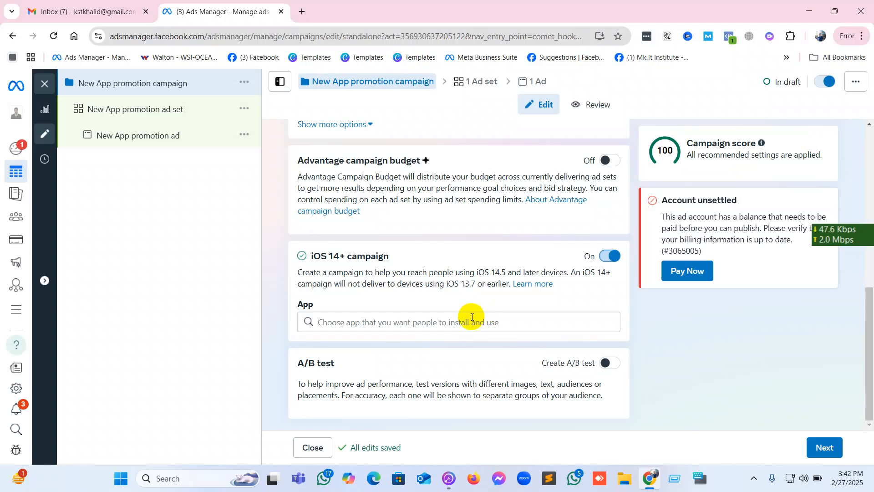
Search for IMO as the app for the iOS 14+ campaign and clear the search text.
click(475, 322)
text(IMO)
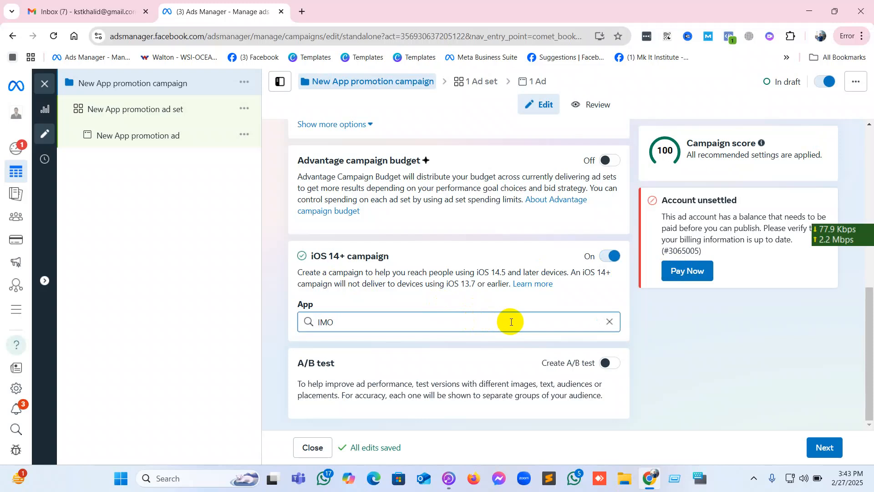
key(BackSpace)
key(BackSpace)
key(BackSpace)
key(BackSpace)
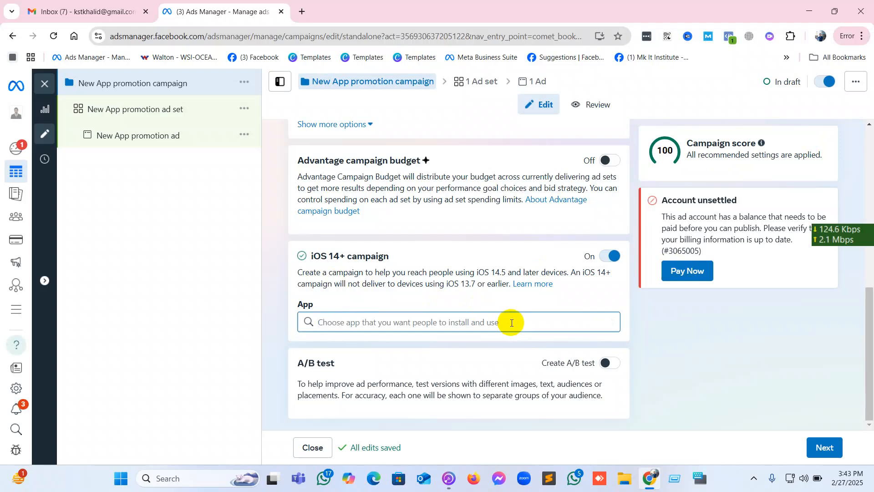
scroll(512, 322, up, 5)
scroll(511, 322, down, 5)
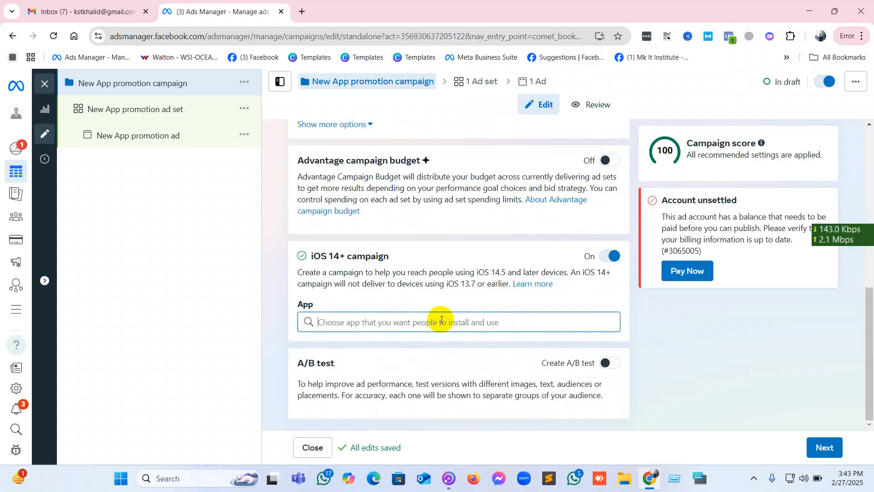
Search for WHATSAPP as the app for the iOS 14+ campaign, and turn that campaign option off.
text(WHATSAPP)
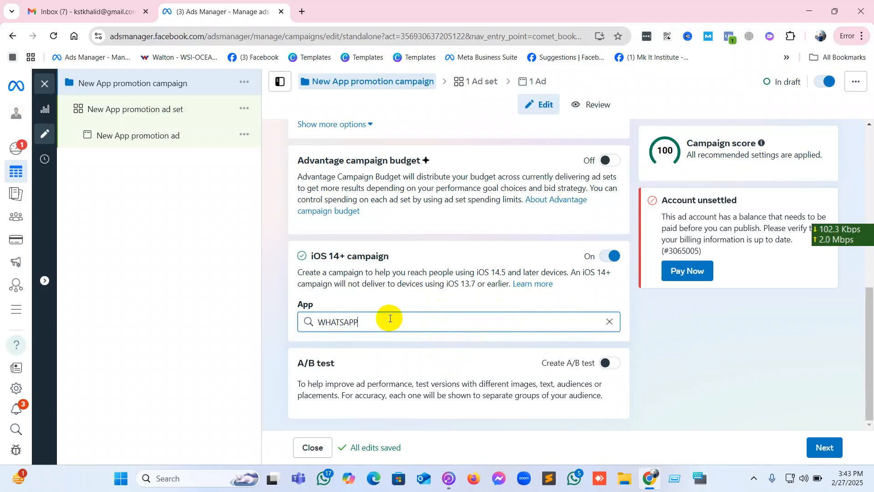
click(608, 256)
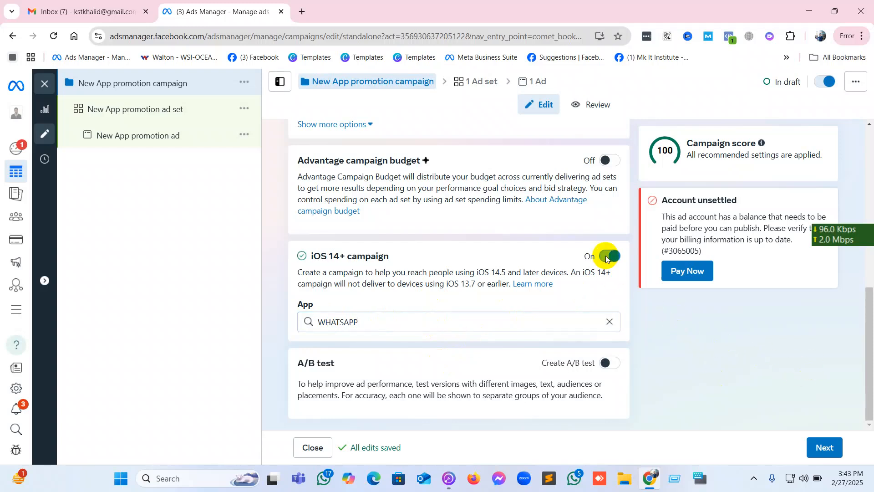
scroll(606, 255, up, 10)
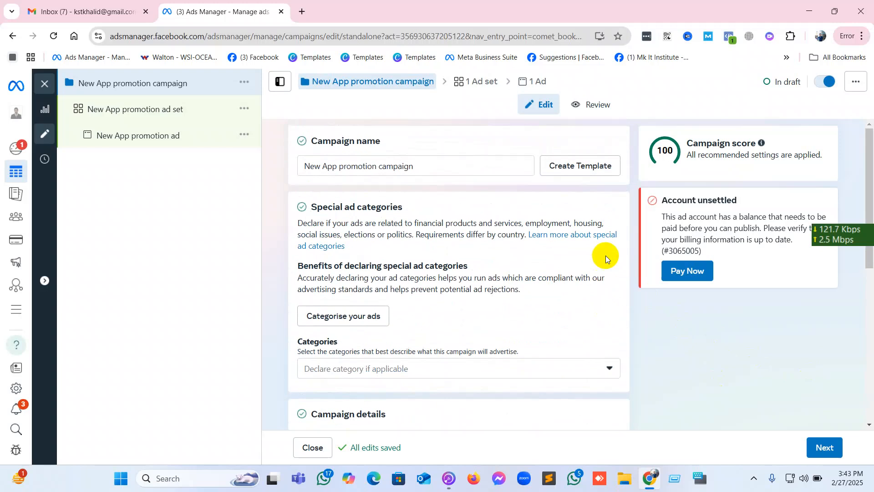
scroll(605, 255, down, 7)
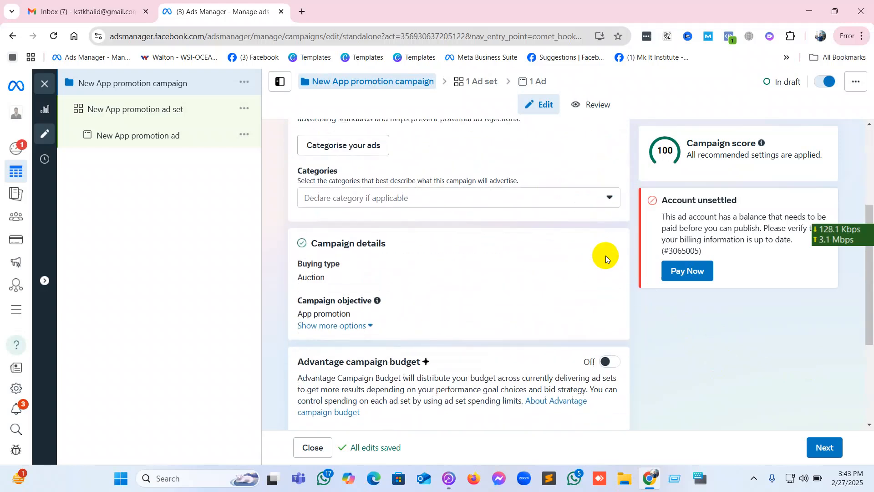
Check the available special ad categories without declaring one, and continue to the ad set settings.
scroll(606, 256, up, 3)
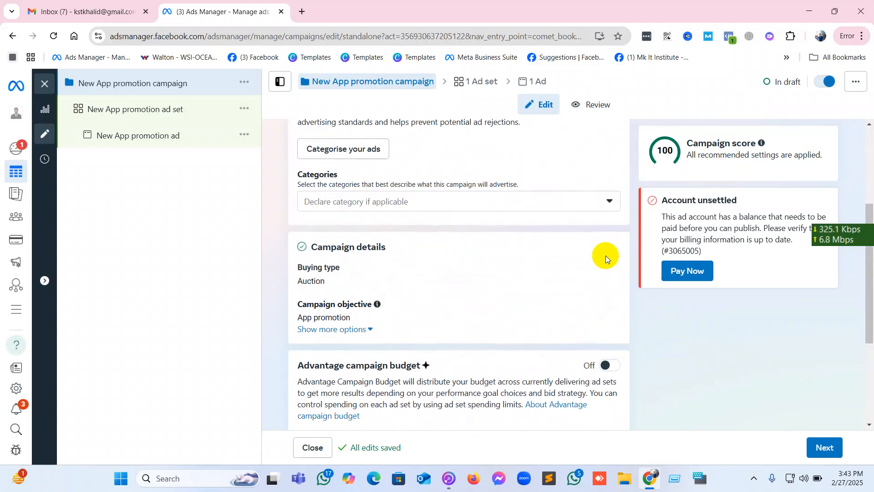
click(520, 203)
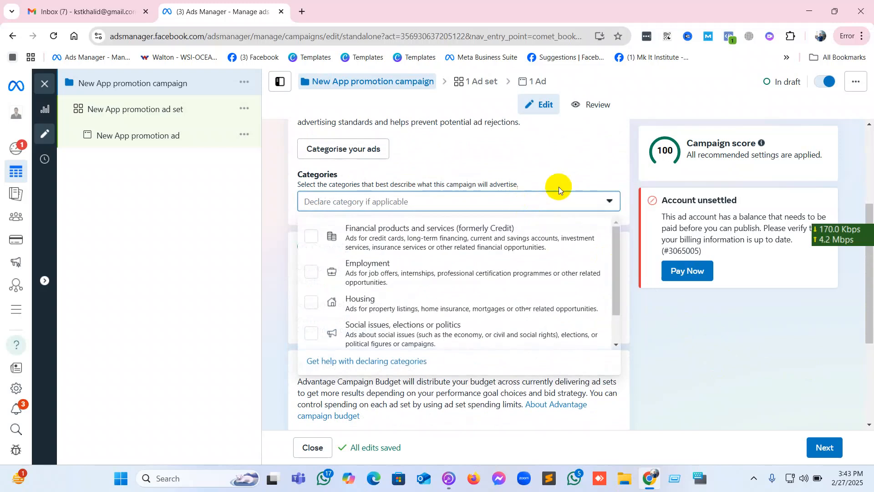
click(565, 176)
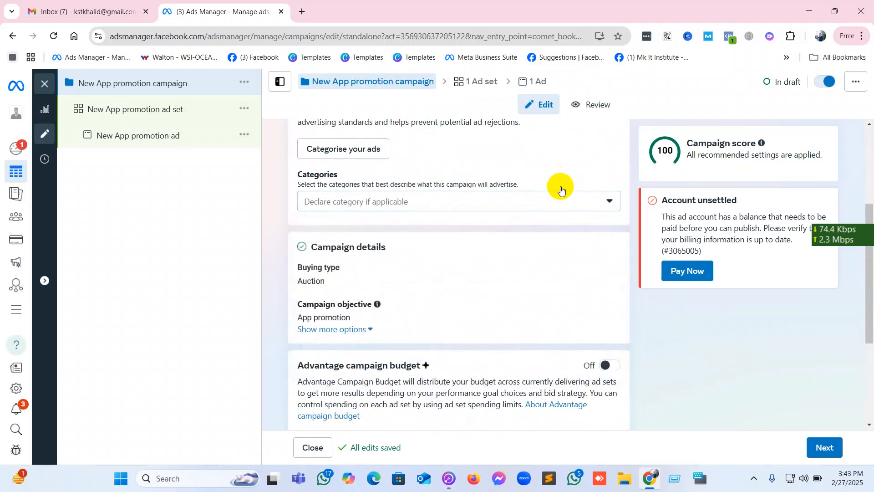
click(818, 442)
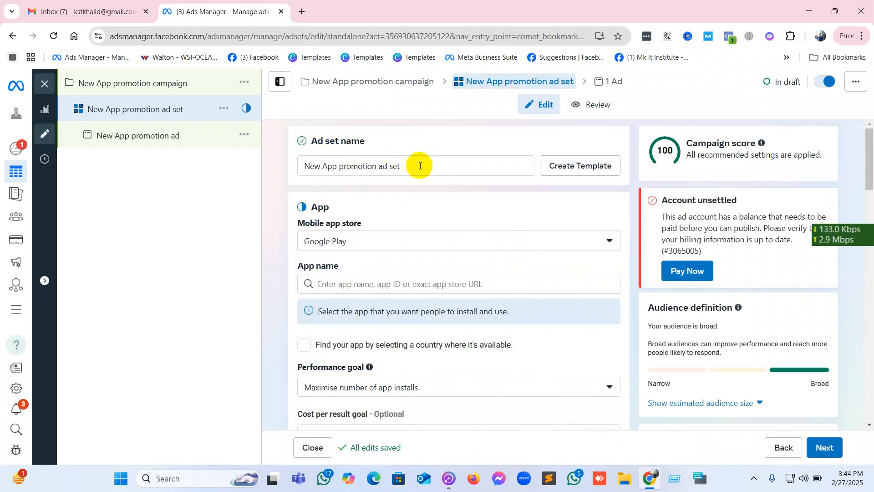
Review the mobile app store options, keep Google Play, and search for IMO as the ad set's app.
click(386, 253)
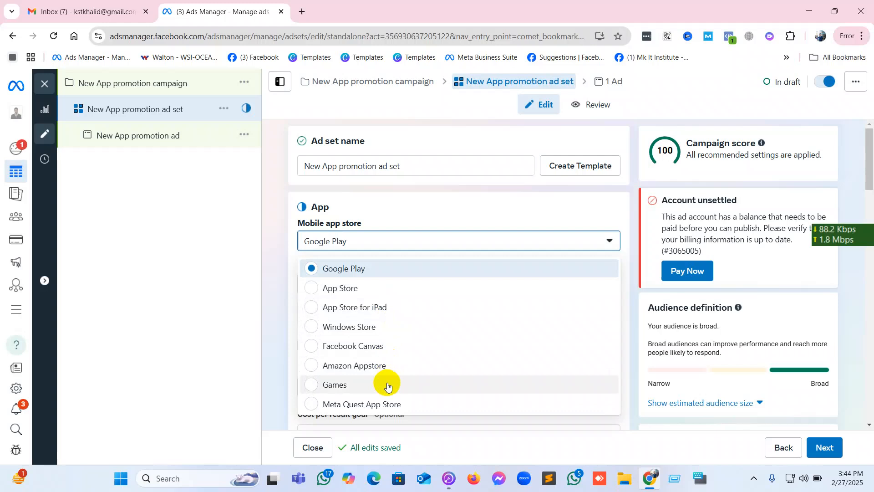
click(408, 211)
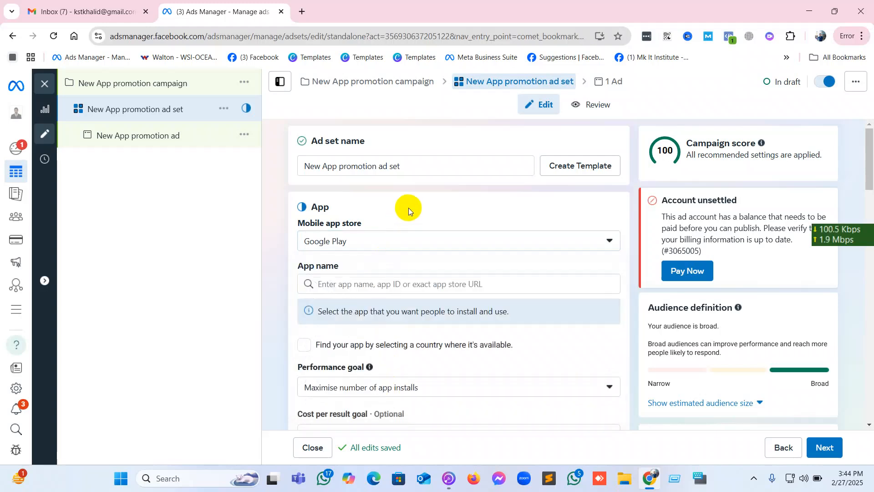
click(395, 283)
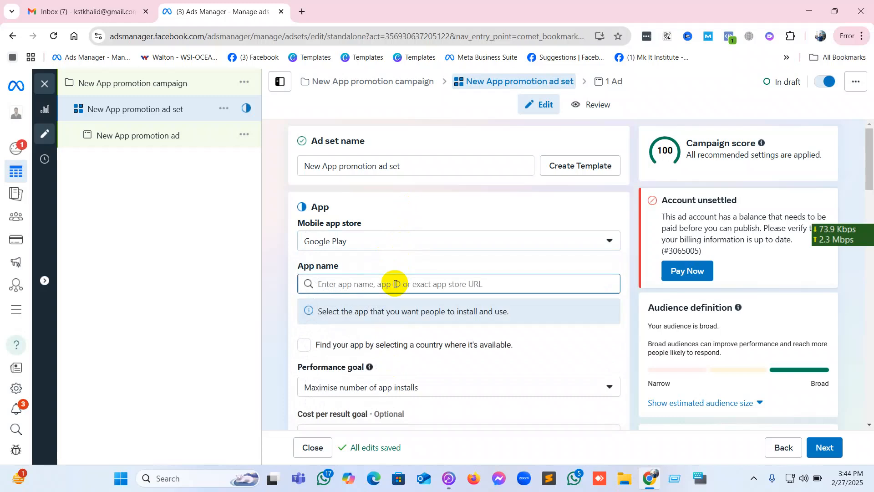
text(IMO)
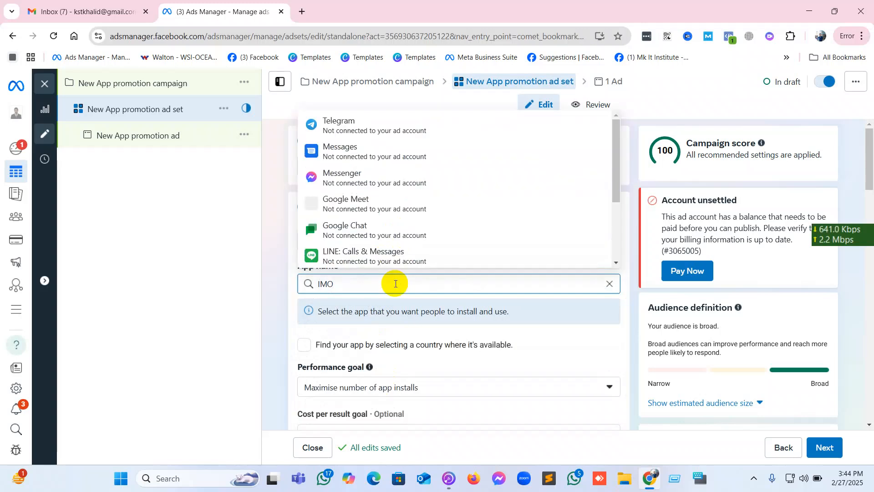
scroll(369, 195, down, 2)
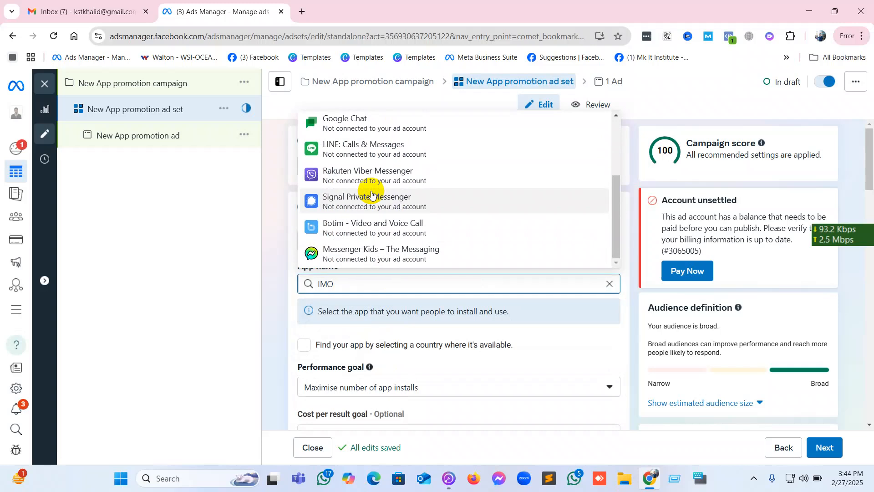
scroll(371, 195, up, 2)
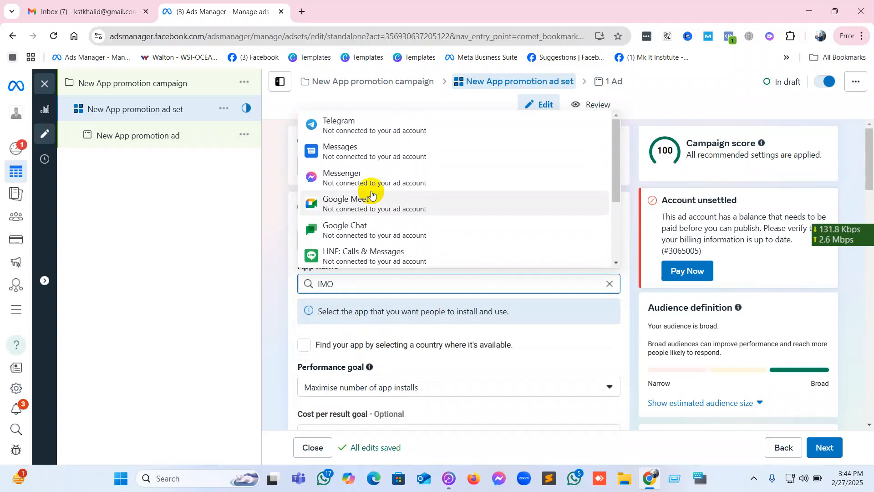
scroll(372, 195, down, 2)
Search for the ad set's app as IMO BETA and as IMO VIDEO, looking through the suggested apps.
text(BETA)
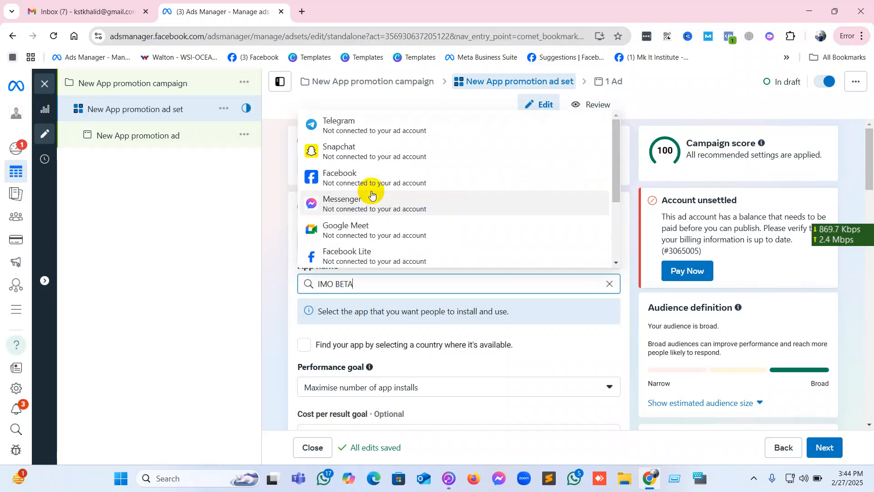
scroll(372, 194, down, 3)
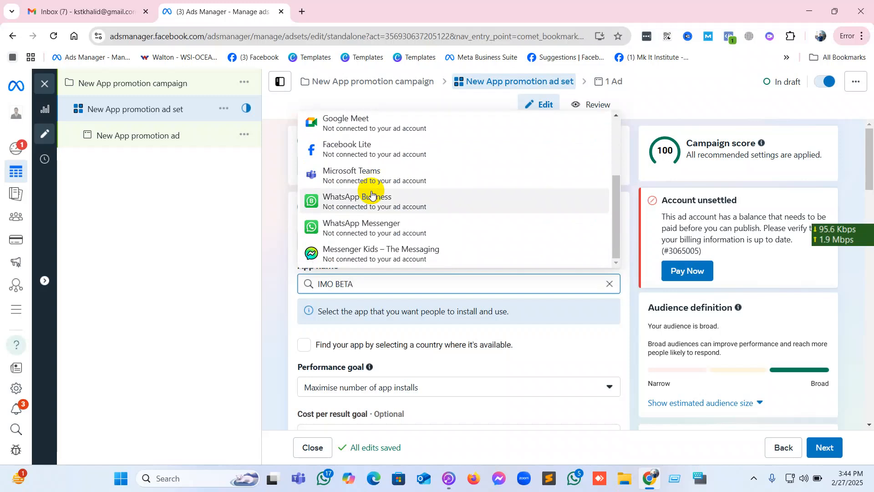
key(BackSpace)
key(BackSpace)
key(BackSpace)
key(BackSpace)
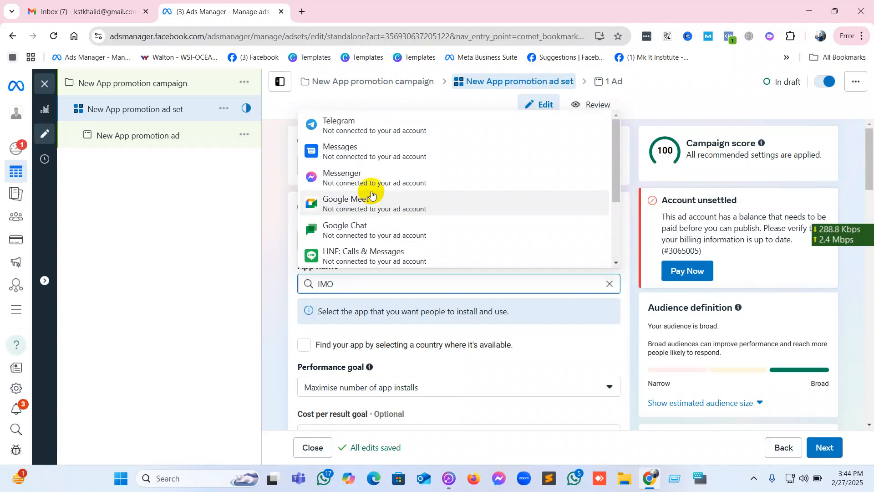
text(VI)
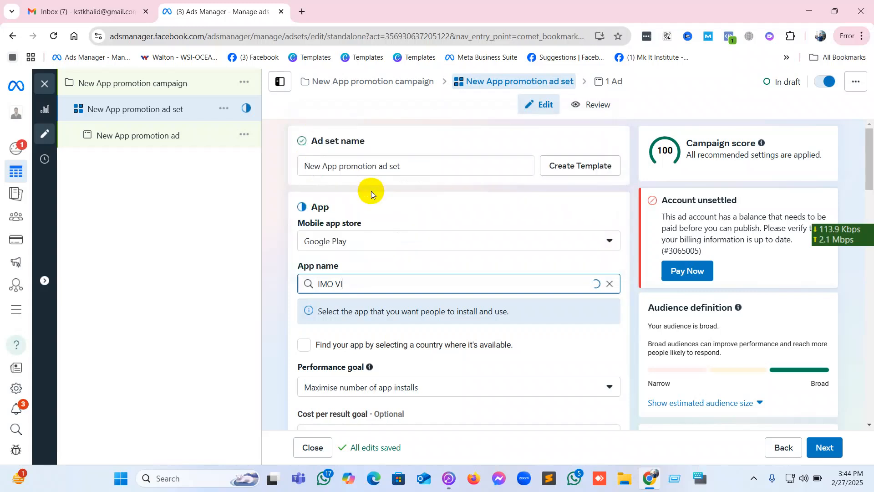
text(DEO)
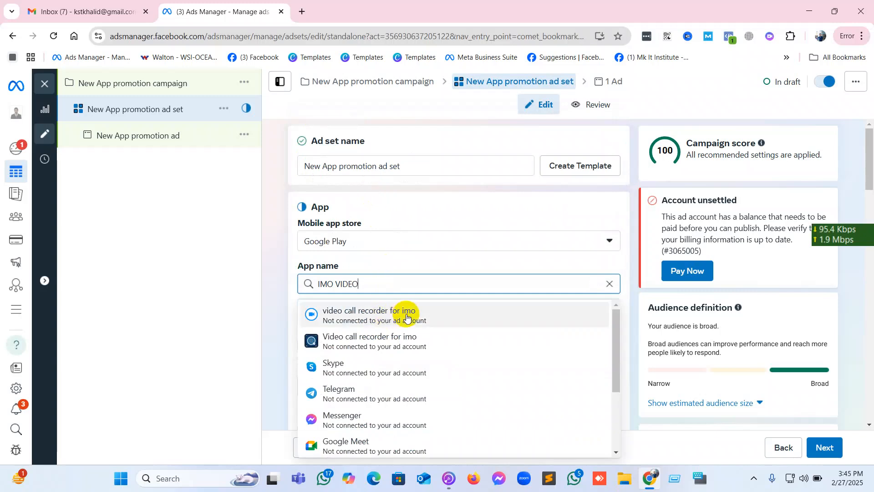
scroll(406, 317, down, 2)
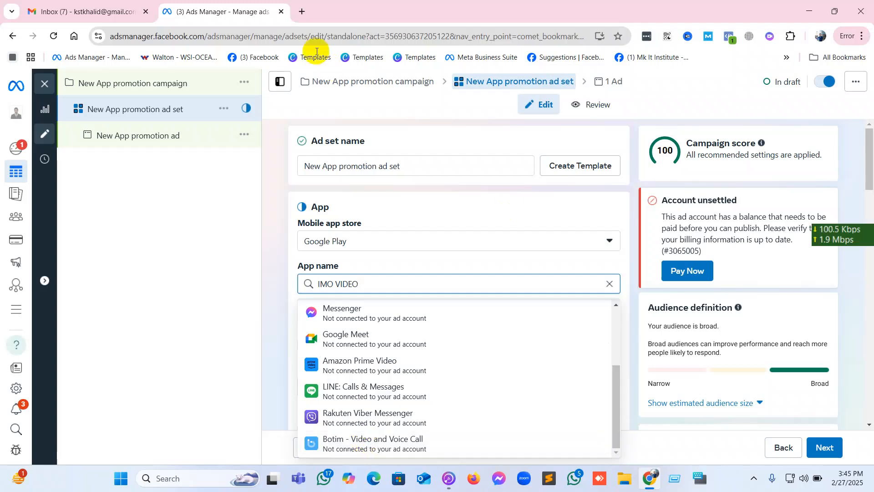
Search Google for IMO PLAYSTORE in a new browser tab and open the imo-International Calls & Chat page on Google Play.
click(302, 11)
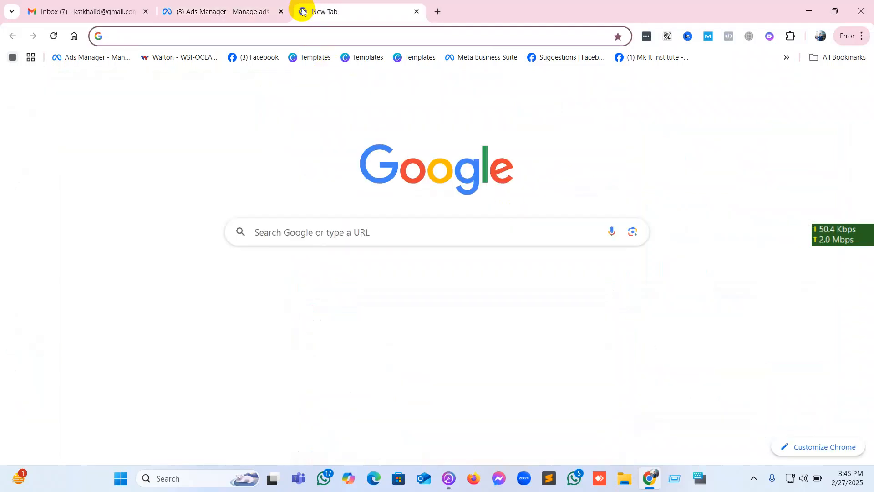
text(IMO PLAY)
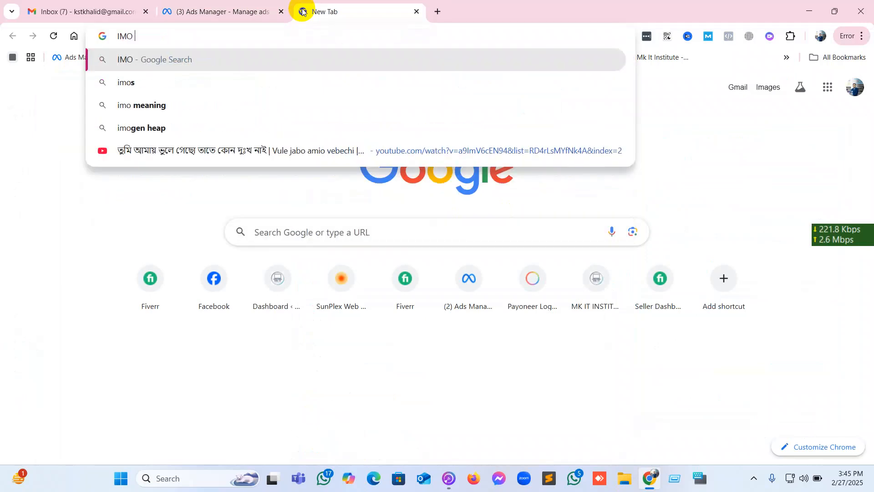
text(S)
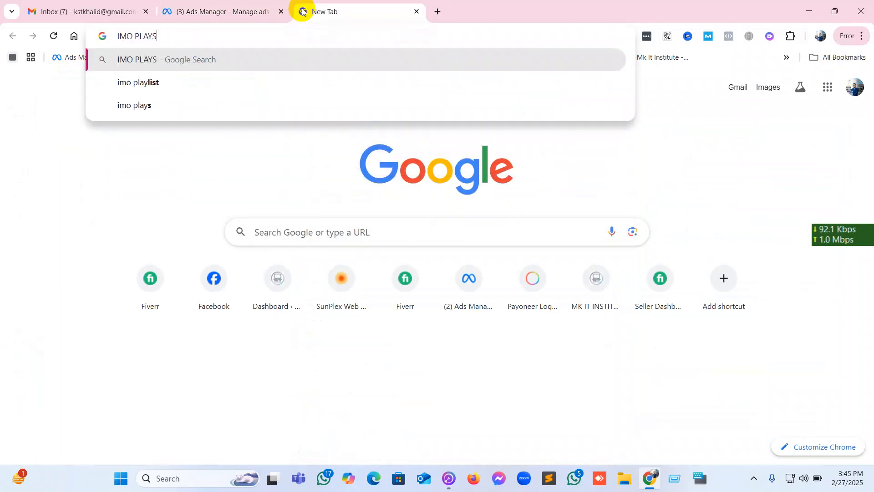
text(TORE)
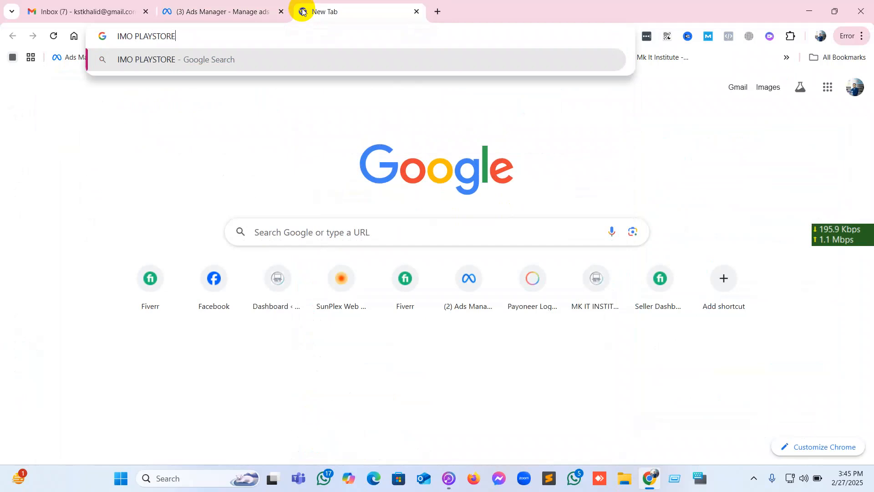
key(Return)
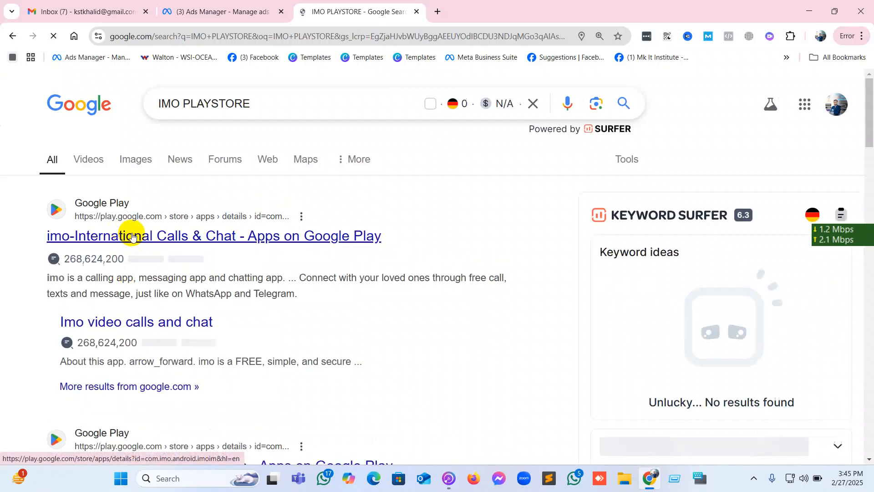
click(132, 236)
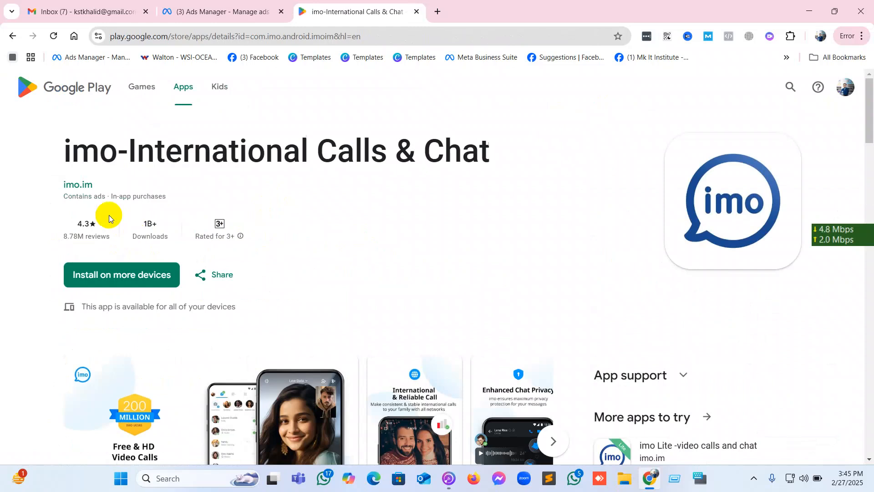
Copy the app title imo-International Calls & Chat from Google Play and search for it as the app name in Ads Manager.
drag(63, 152, 487, 159)
right_click(501, 169)
click(509, 178)
click(219, 11)
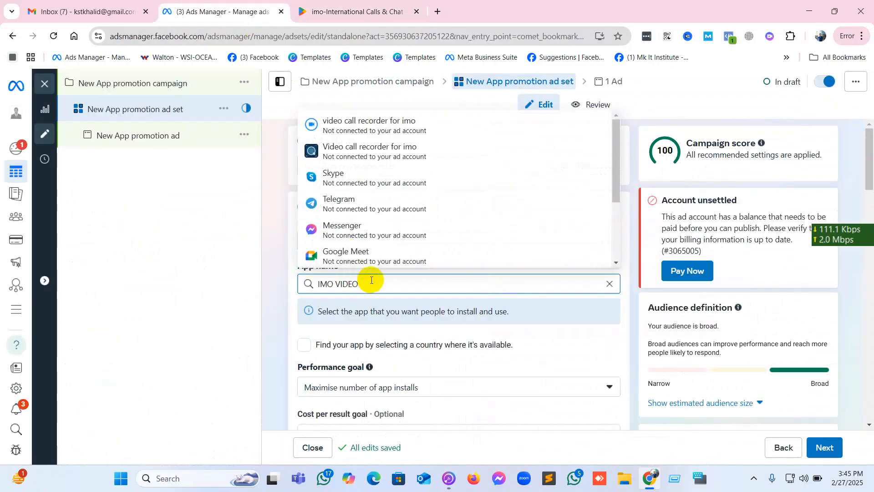
key(ctrl+shift+Left)
key(ctrl+shift+Left)
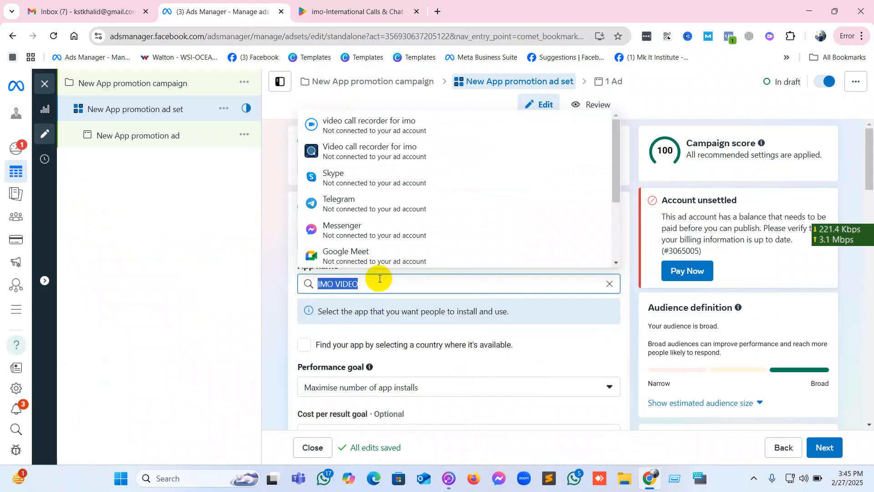
key(ctrl+v)
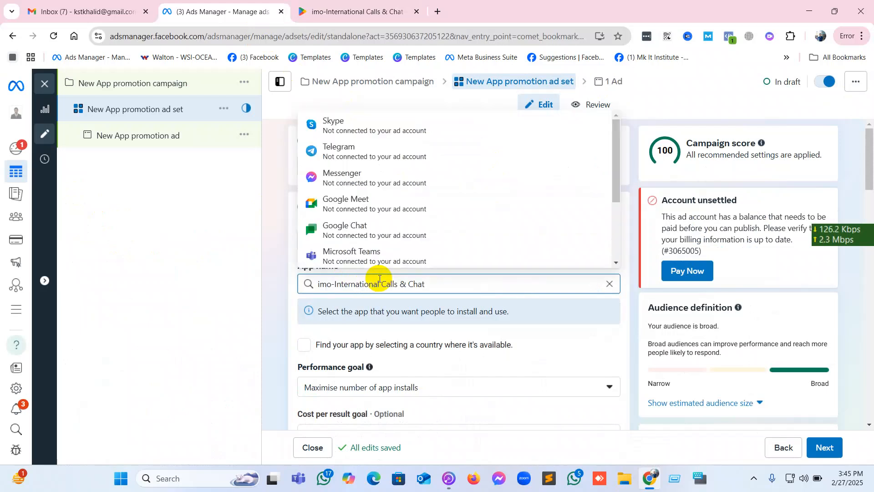
Look through the suggested apps and select Telegram as the ad set's app.
scroll(383, 214, down, 3)
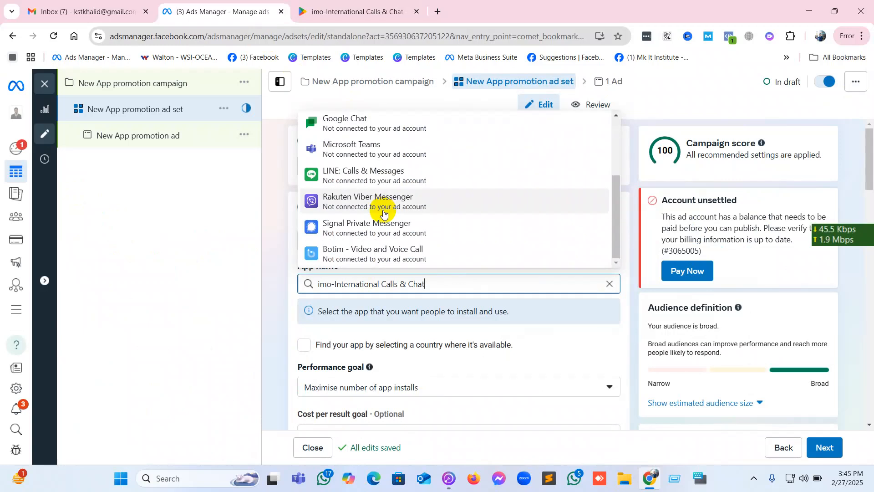
scroll(383, 214, up, 3)
scroll(383, 212, down, 3)
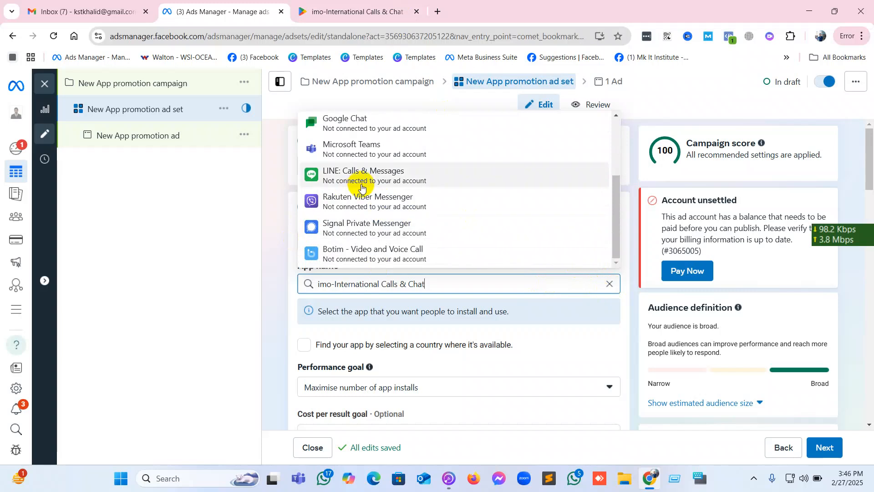
scroll(365, 237, up, 3)
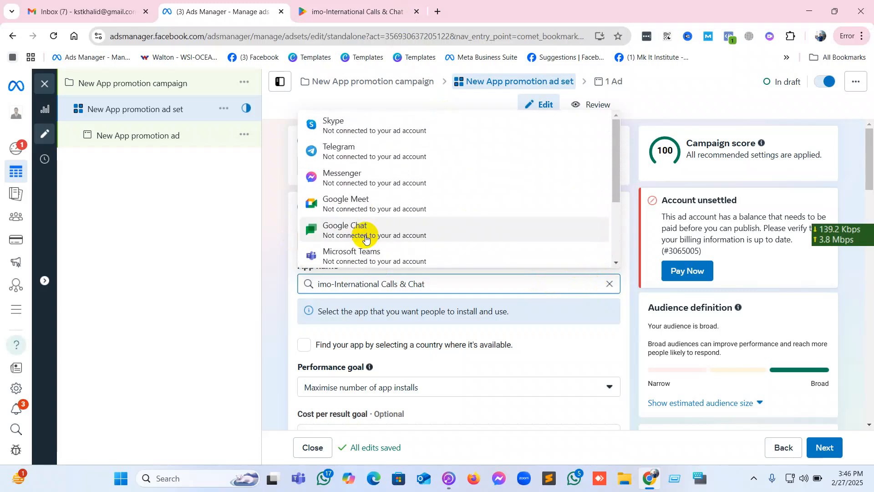
click(349, 158)
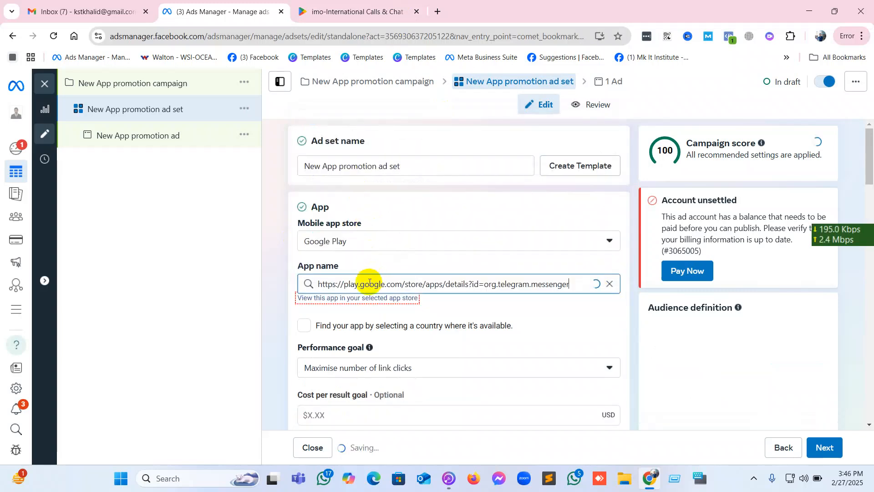
Copy the web address of the imo app's Google Play page and return to the ad set in Ads Manager.
click(337, 12)
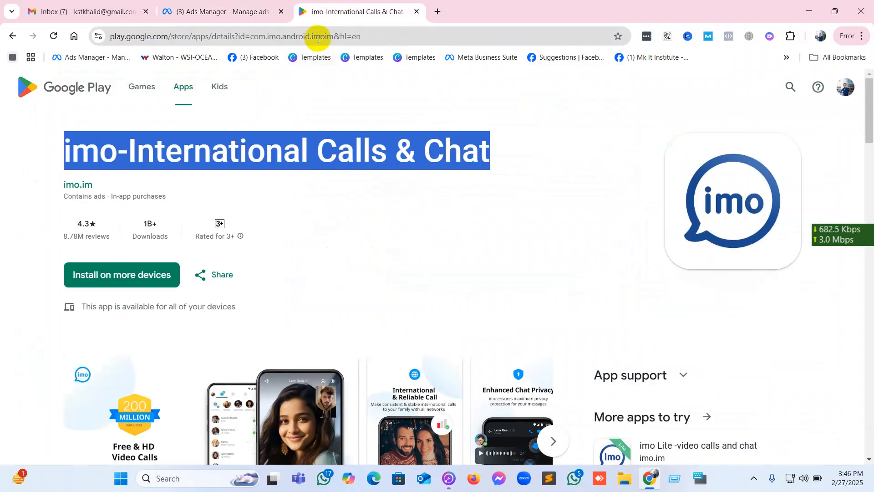
click(378, 37)
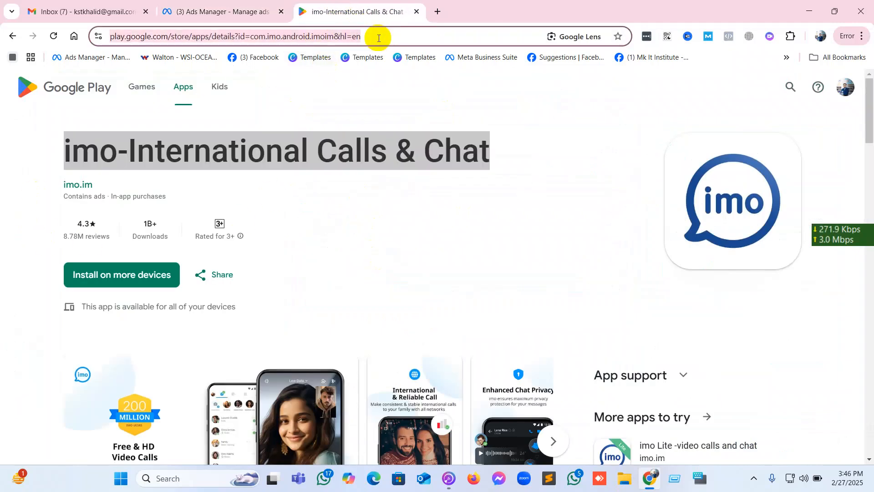
click(242, 8)
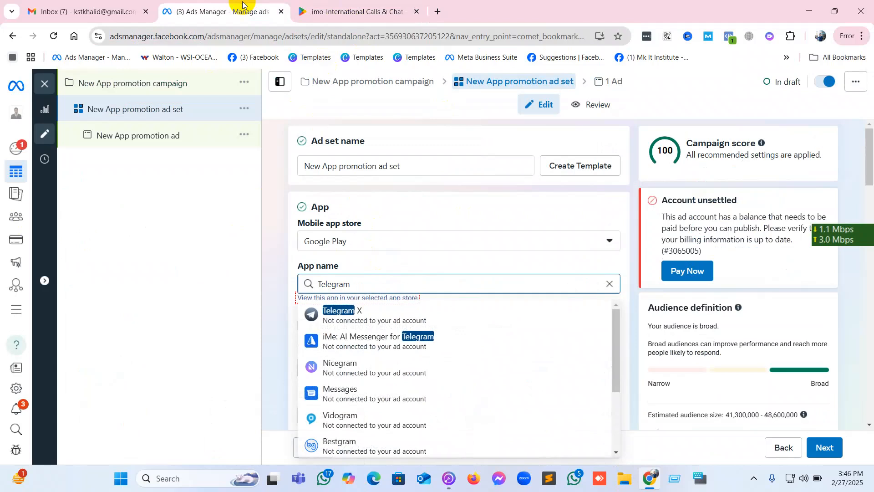
click(314, 12)
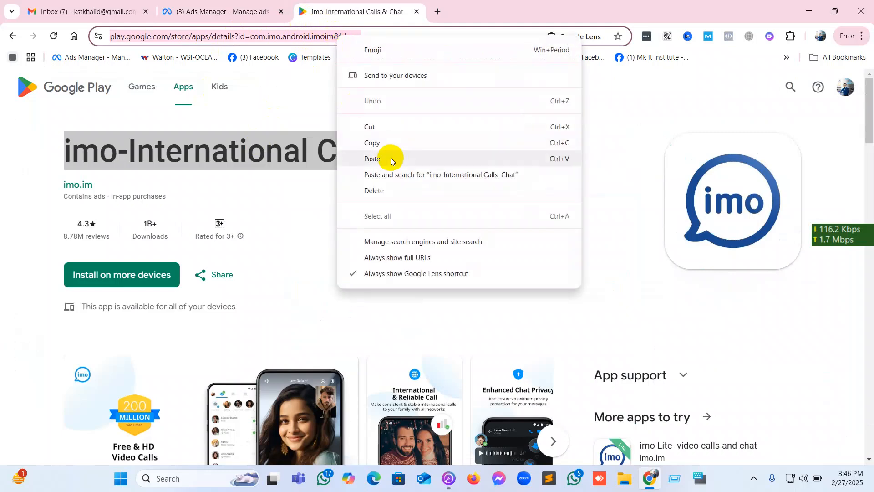
click(390, 143)
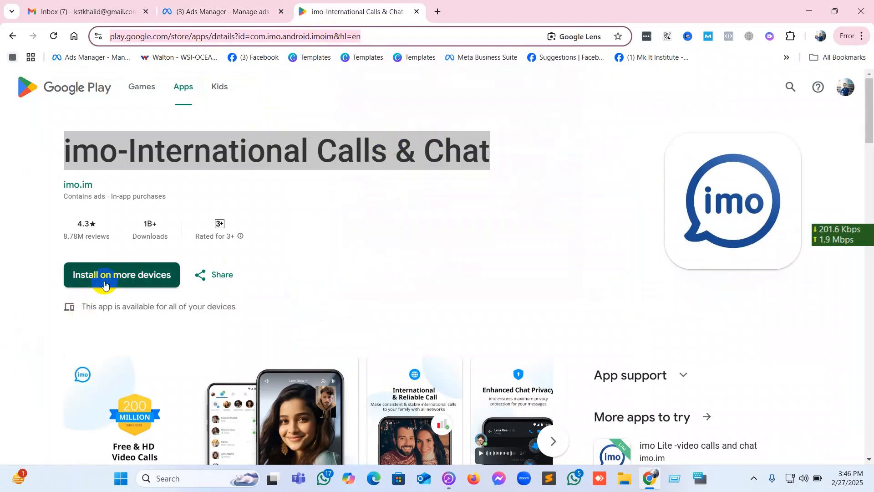
click(240, 9)
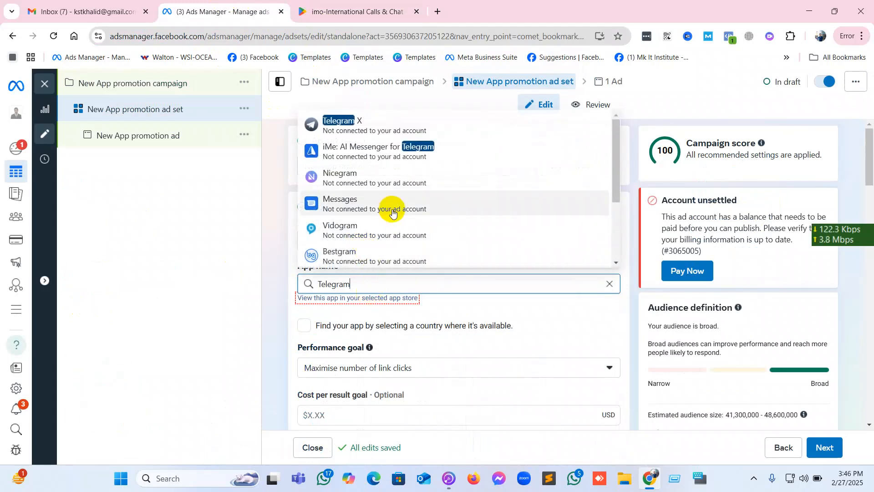
Search for the ad set's app using the copied Google Play web address of the imo app.
scroll(393, 213, down, 3)
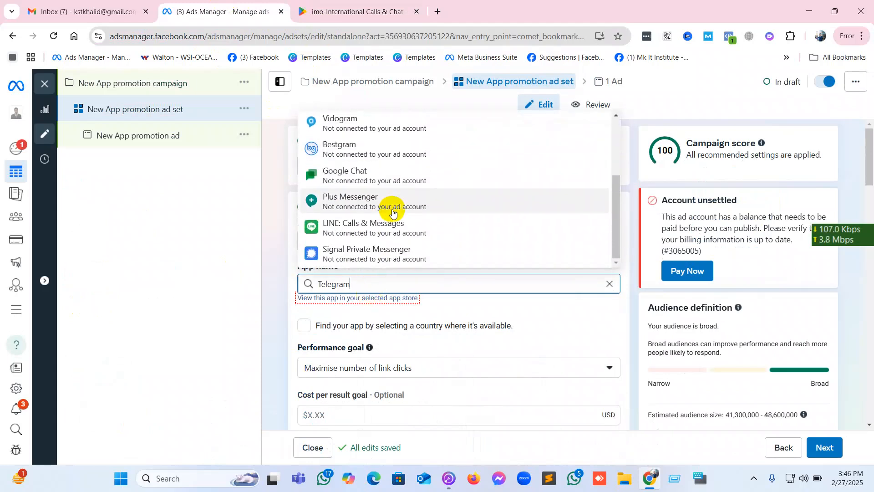
double_click(376, 284)
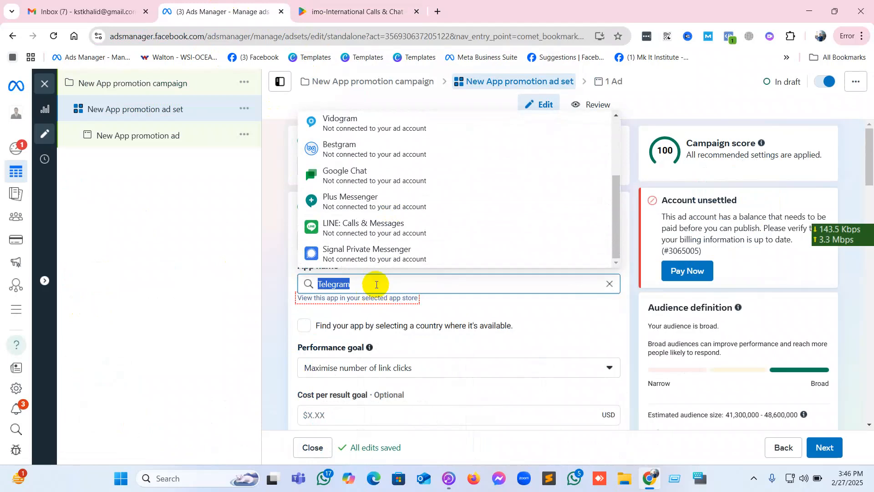
key(ctrl+v)
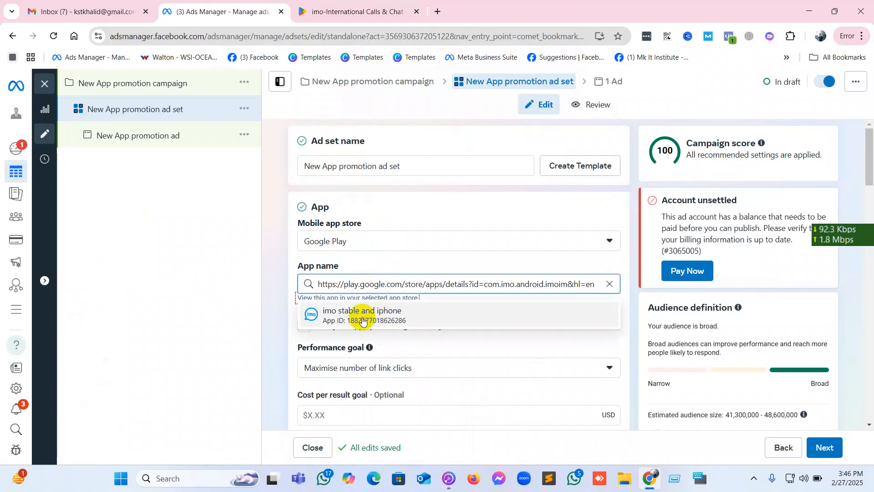
Clear the app name, search for TELE and select Telegram as the ad set's app.
click(609, 284)
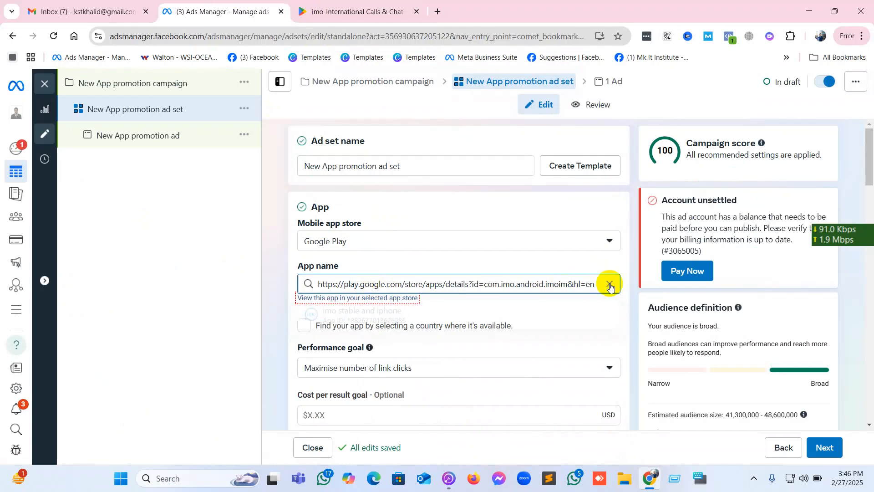
click(609, 284)
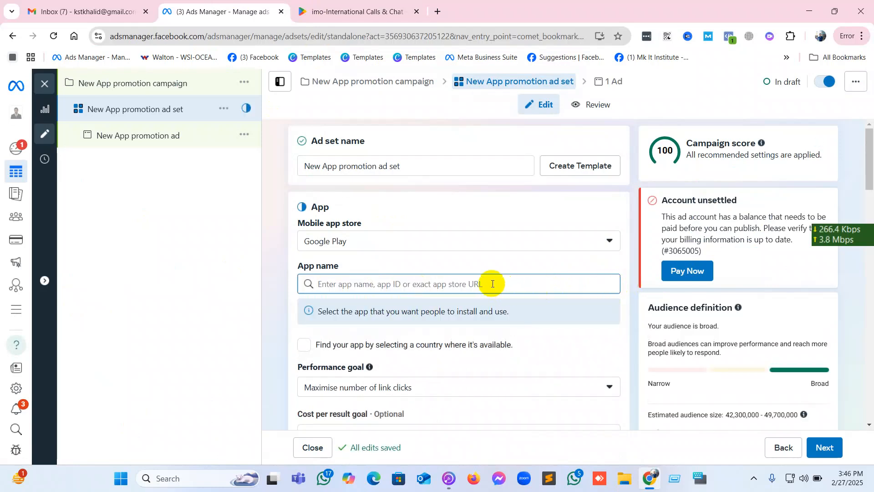
text(TELE)
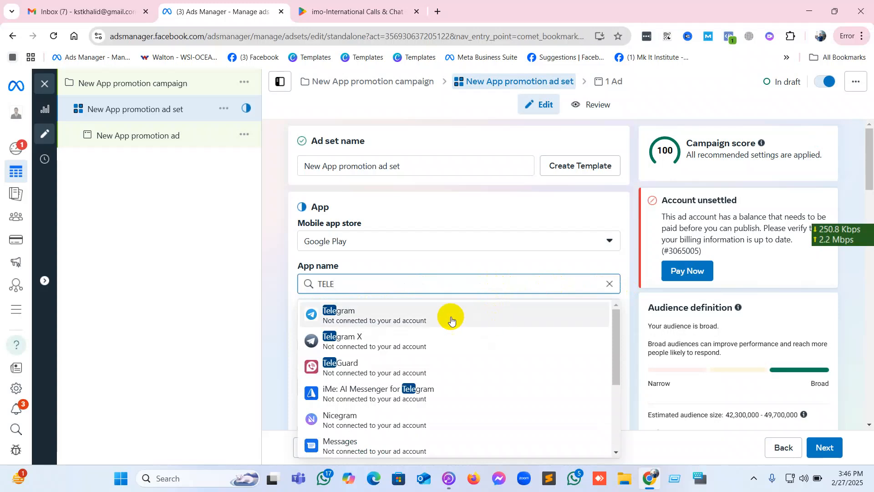
click(411, 314)
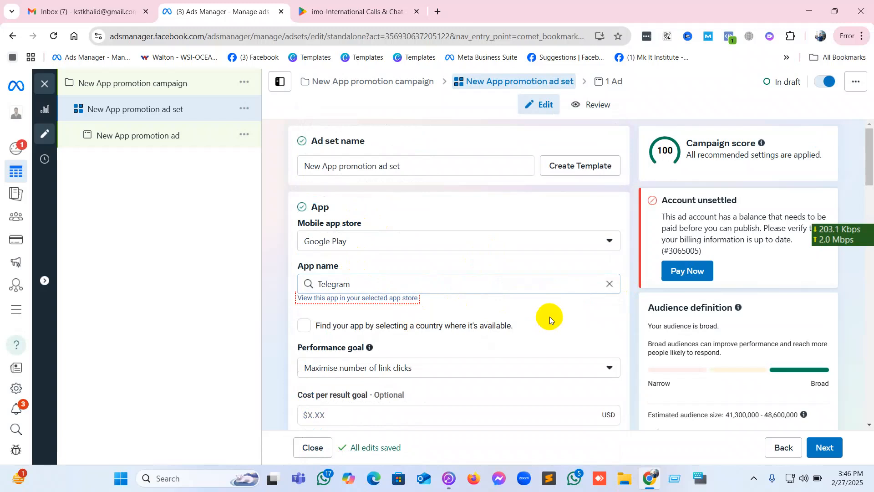
Set the ad set's performance goal to Maximise number of app installs.
scroll(550, 316, down, 1)
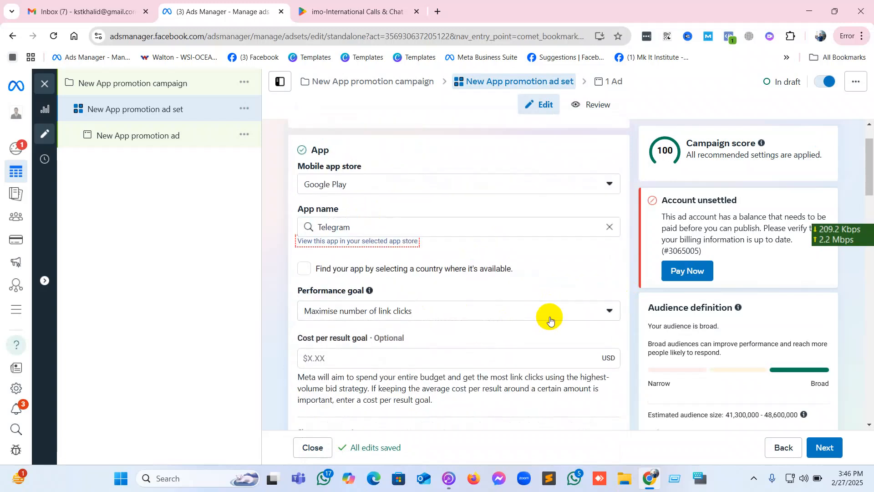
scroll(550, 316, down, 1)
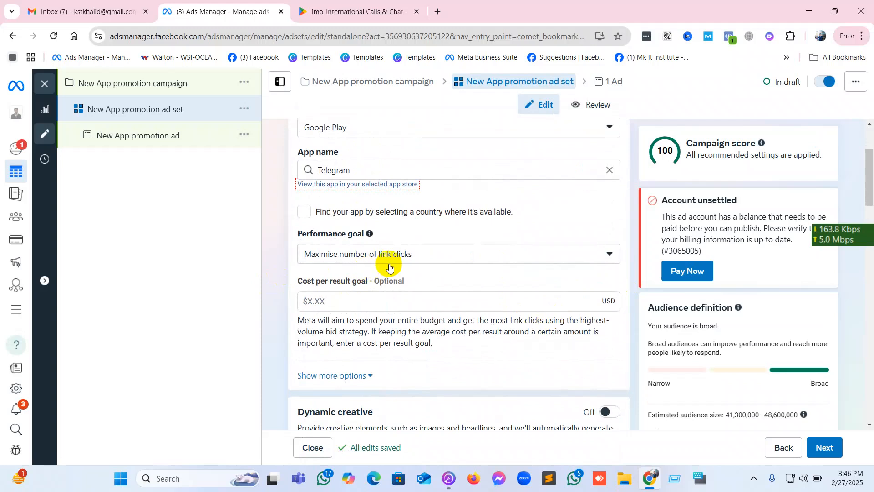
click(414, 258)
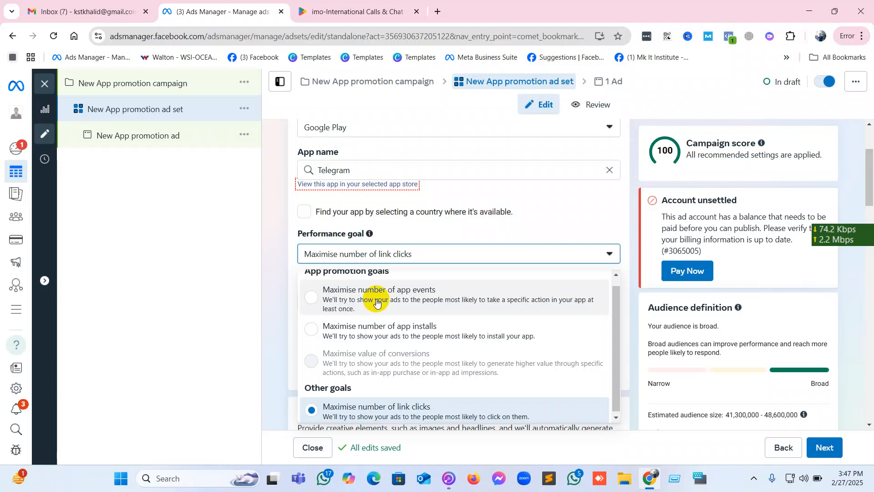
click(374, 331)
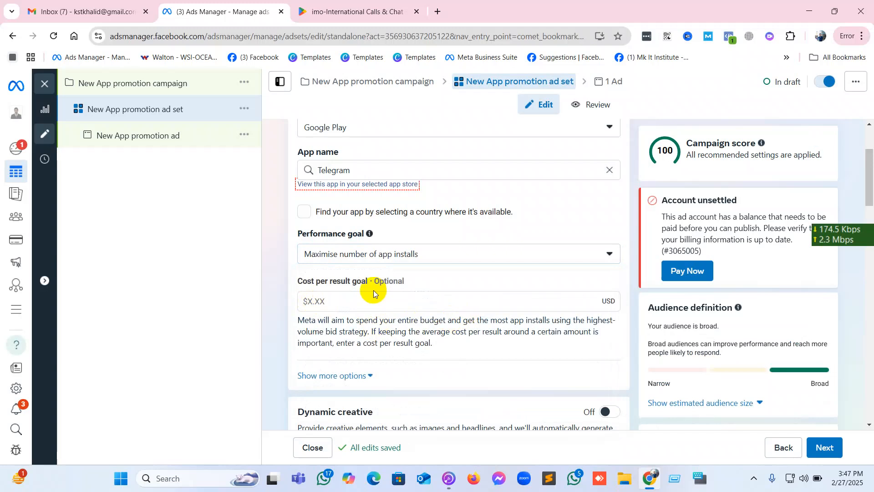
Go through the remaining ad set settings as far as the placements and continue to the ad level.
scroll(374, 293, down, 2)
scroll(373, 292, down, 4)
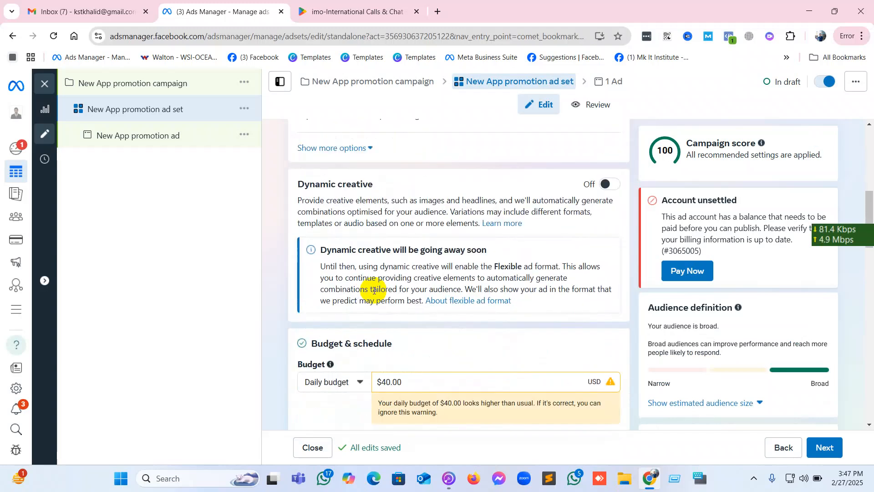
scroll(373, 293, down, 5)
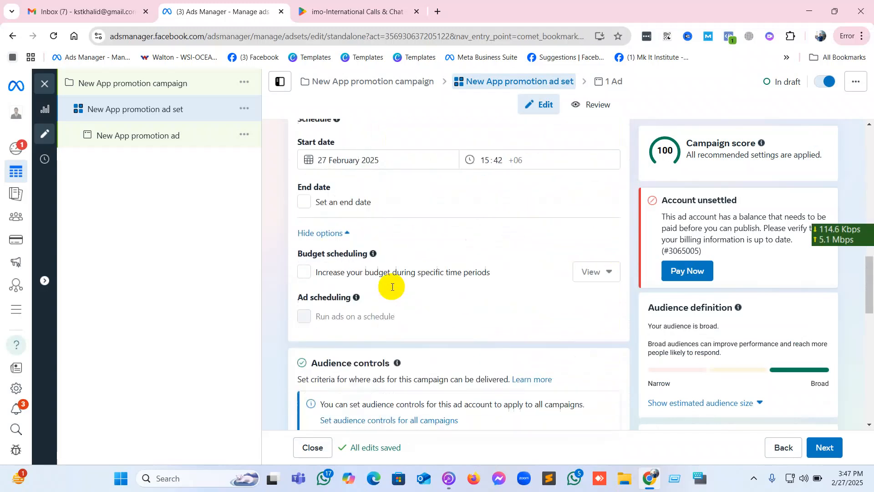
scroll(392, 289, down, 10)
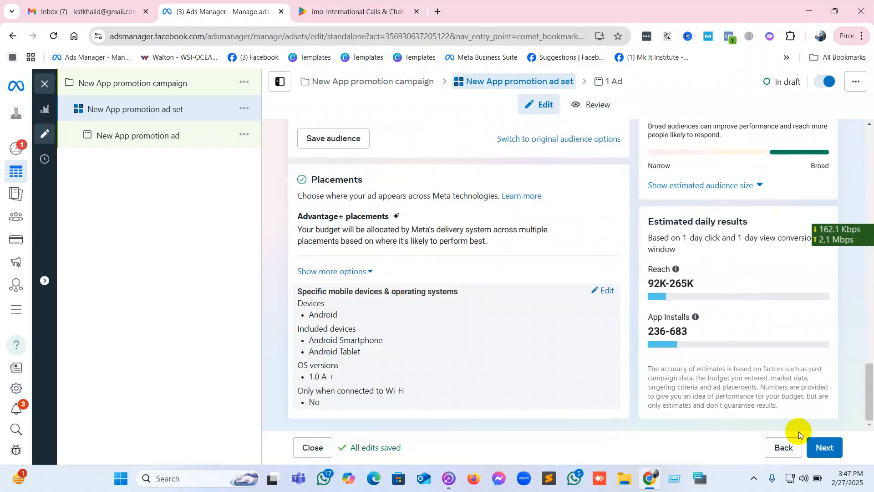
click(825, 448)
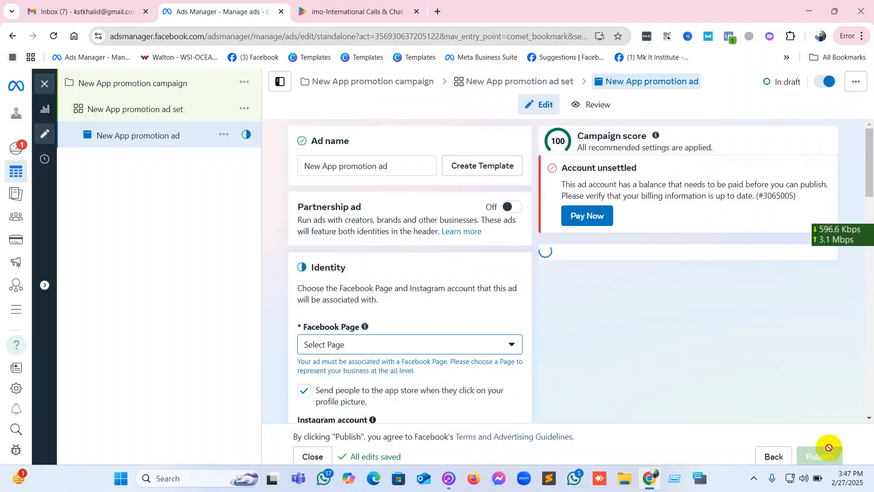
Open the list of available Facebook Pages in the ad's Identity section.
scroll(511, 357, down, 1)
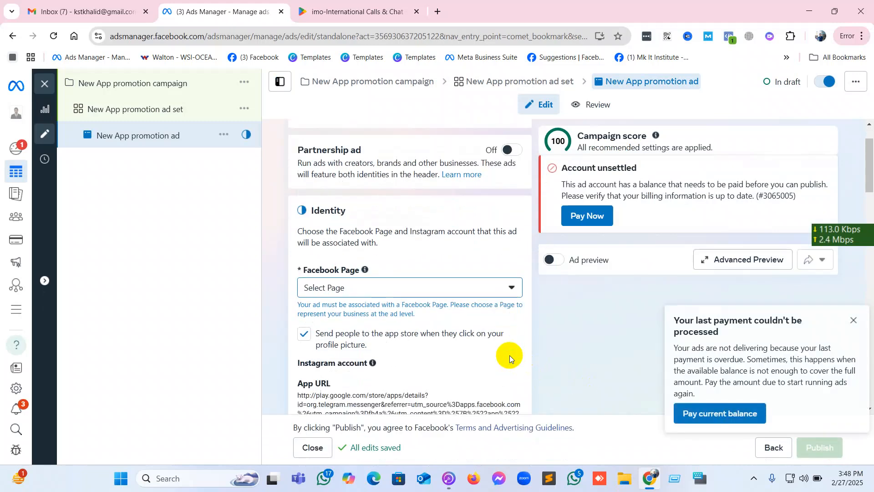
scroll(378, 197, up, 1)
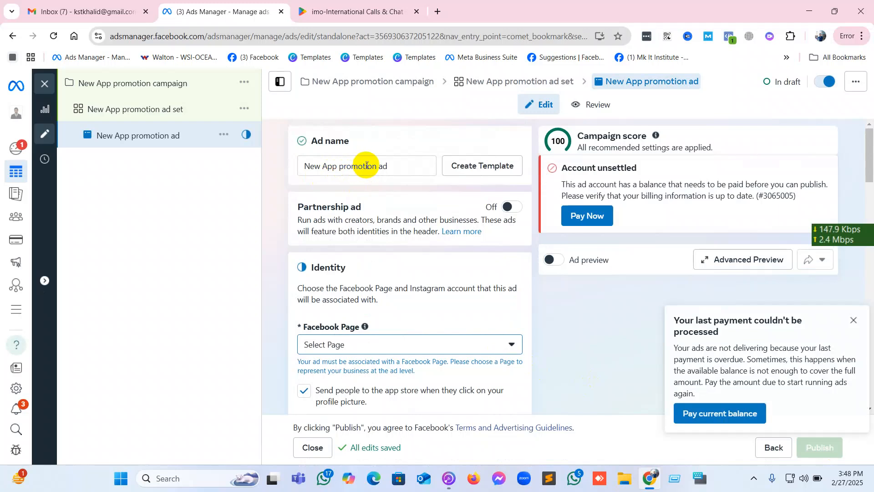
scroll(334, 277, down, 1)
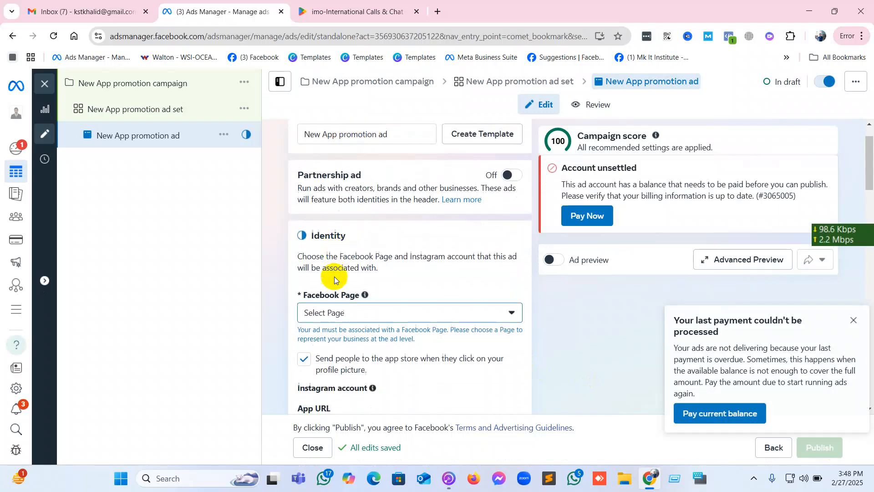
click(385, 290)
click(386, 289)
click(385, 290)
click(385, 290)
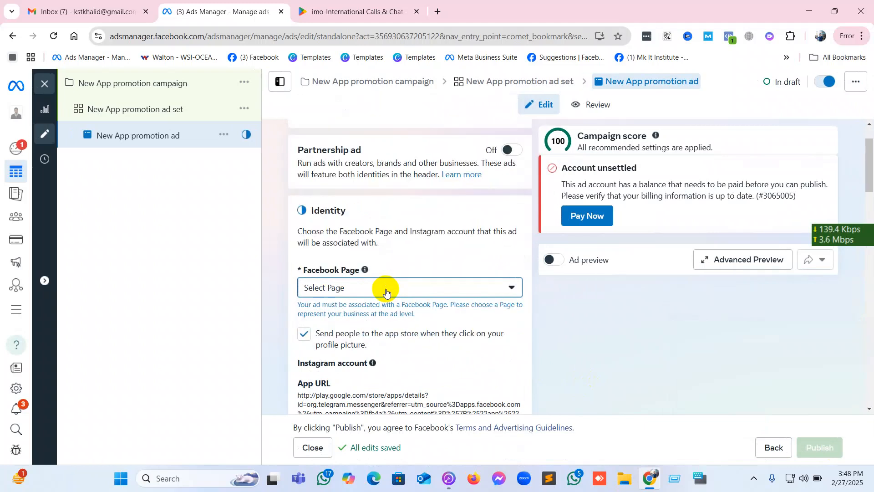
click(509, 294)
click(508, 294)
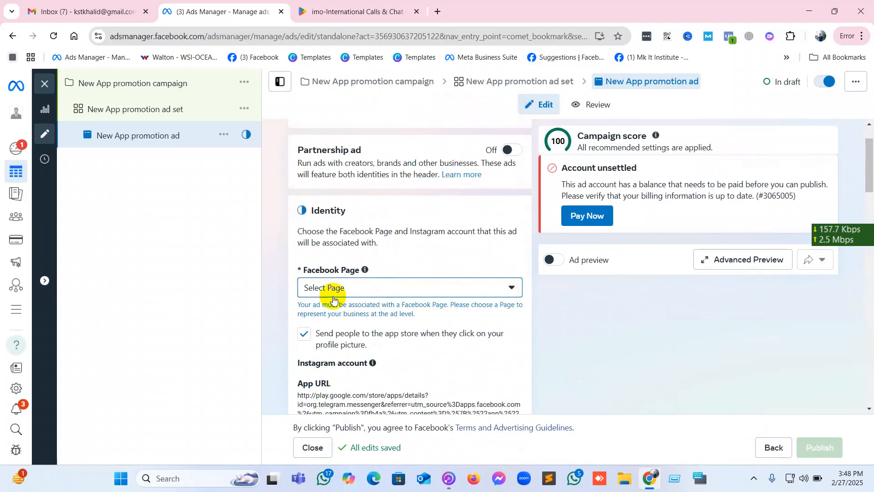
scroll(333, 299, down, 2)
click(358, 181)
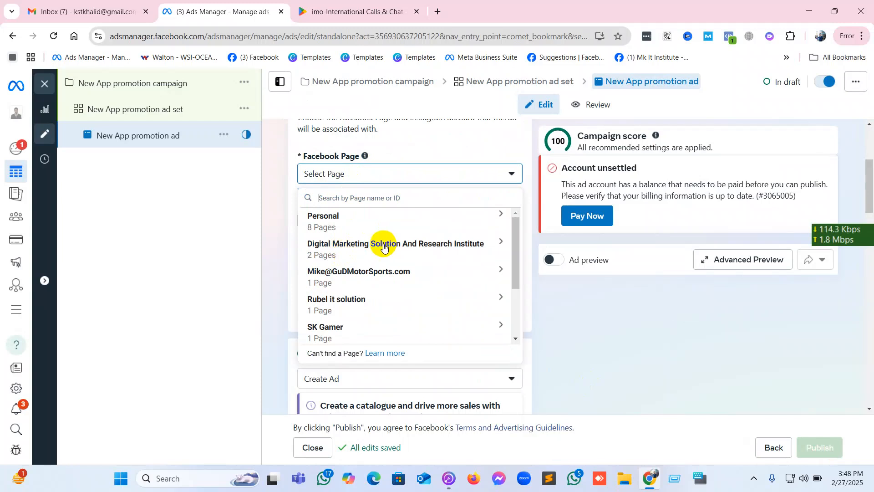
Go back to the ad set and examine its app, performance goal and dynamic creative settings.
click(127, 117)
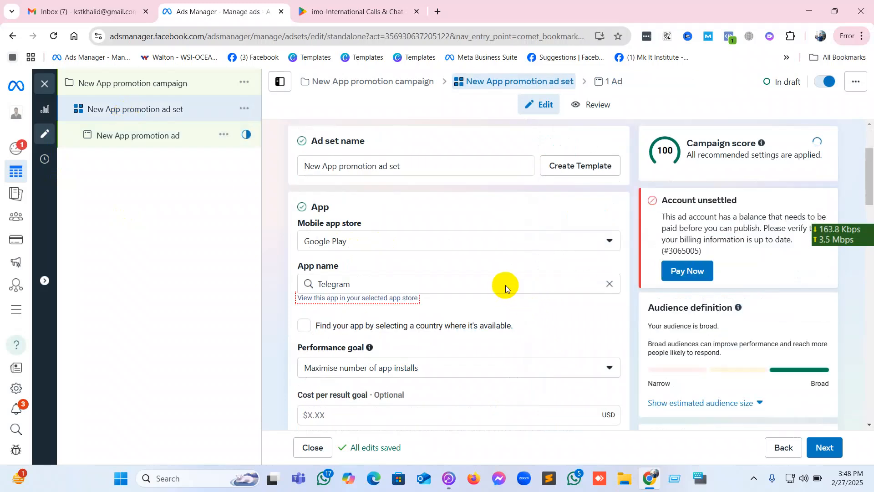
scroll(506, 285, down, 2)
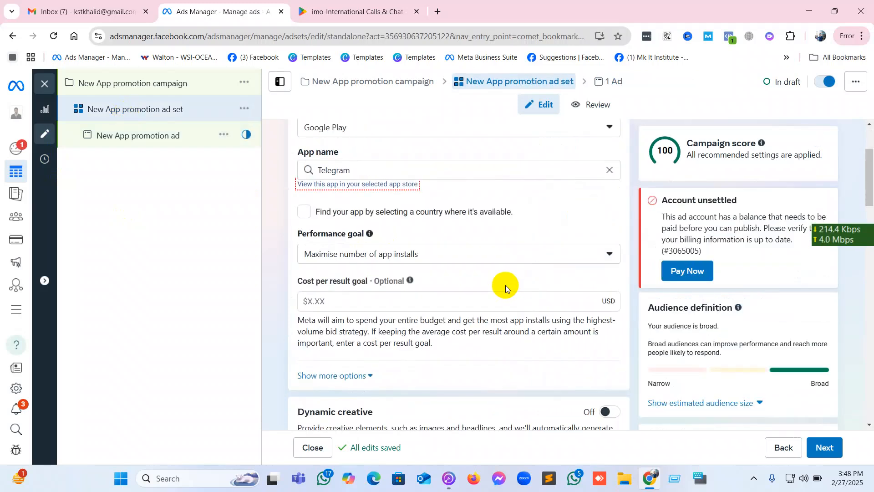
scroll(503, 284, down, 3)
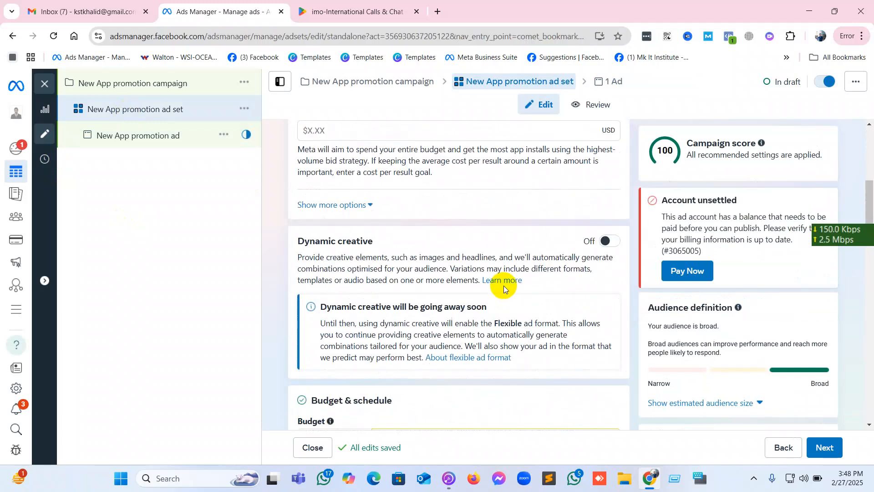
scroll(504, 287, down, 5)
scroll(504, 287, up, 10)
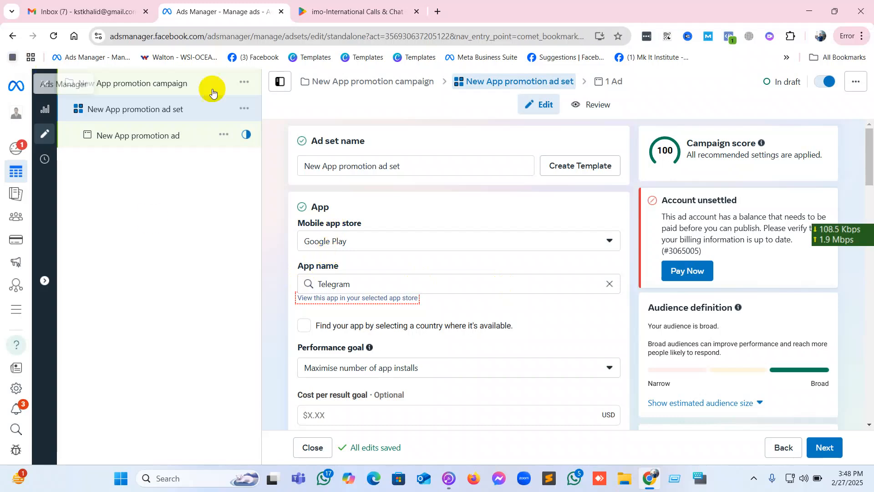
Return to the ad and set its Facebook Page to MK Digital marketing Agency from Digital Marketing Solution And Research Institute.
click(171, 137)
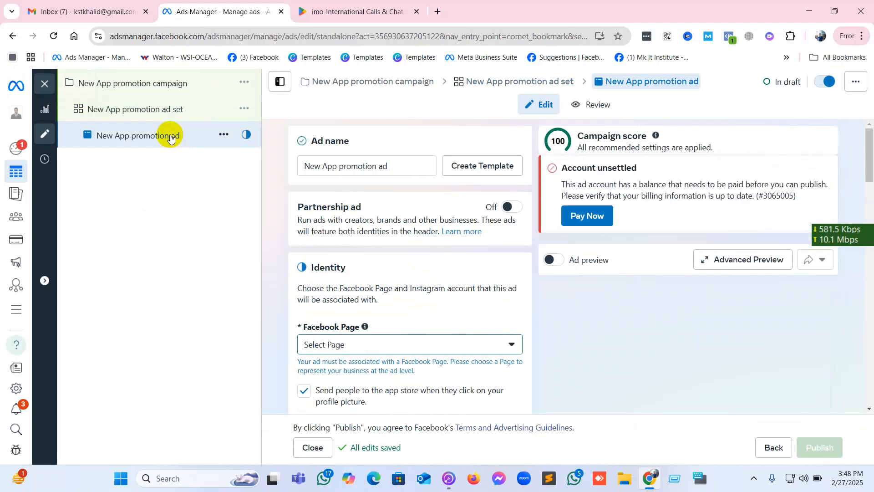
click(364, 343)
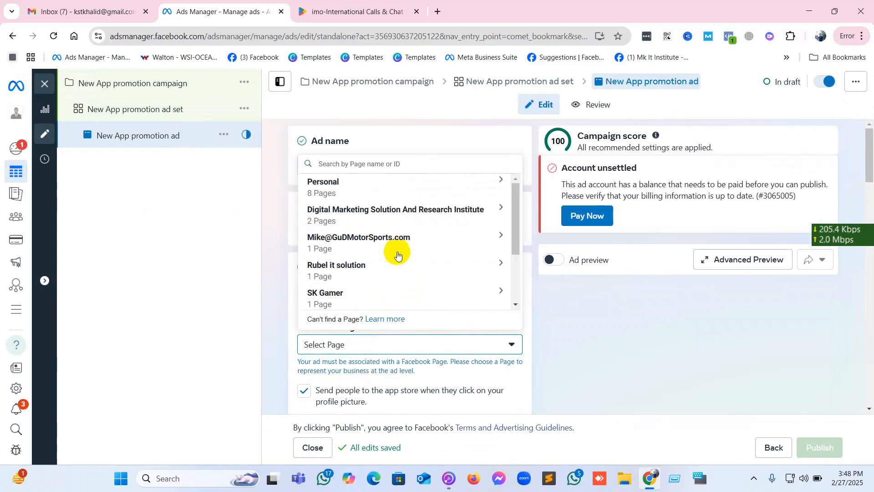
click(403, 210)
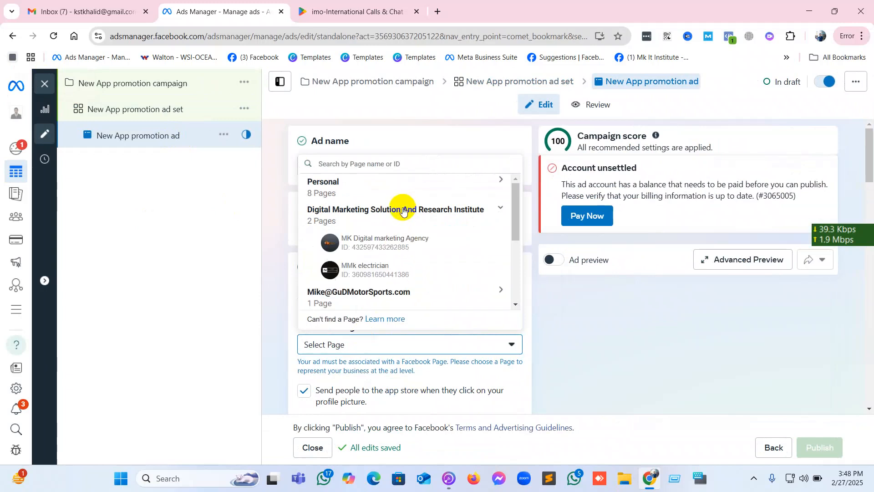
click(402, 244)
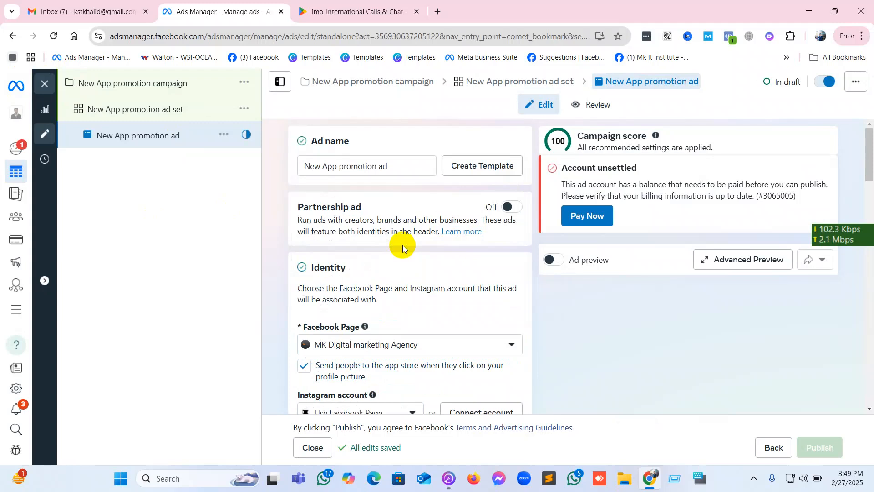
Examine the ad's app URL, ad setup, creative source, format, multi-advertiser and destination settings.
scroll(403, 245, down, 4)
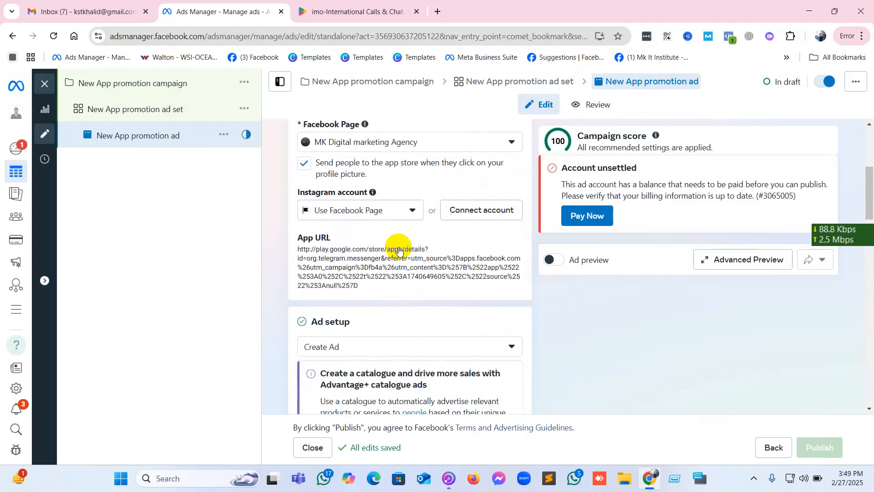
scroll(398, 250, down, 2)
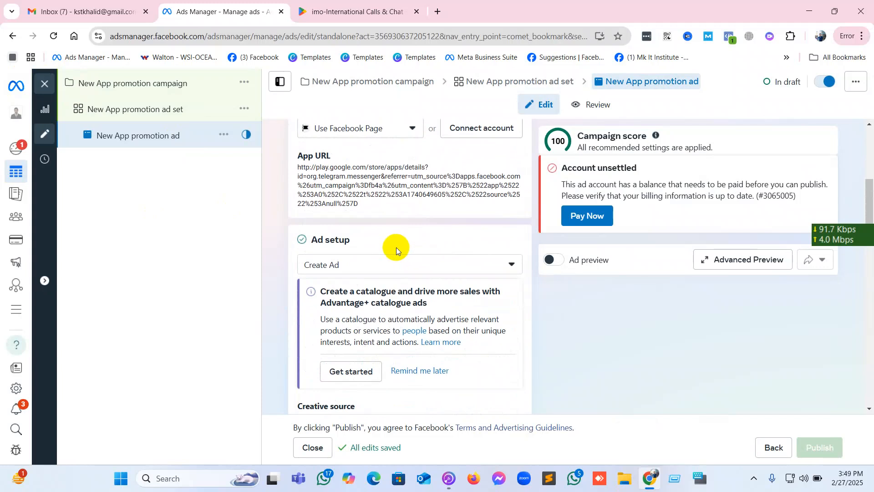
scroll(393, 247, down, 1)
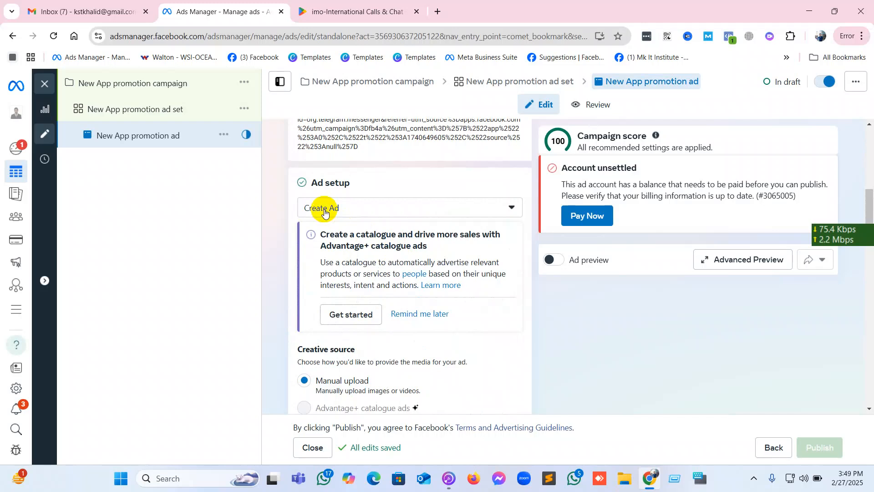
scroll(325, 213, down, 4)
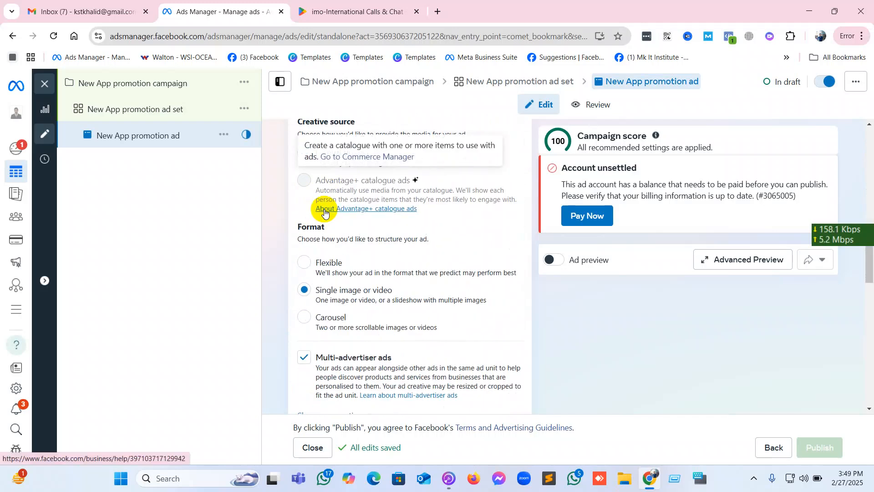
scroll(387, 254, up, 2)
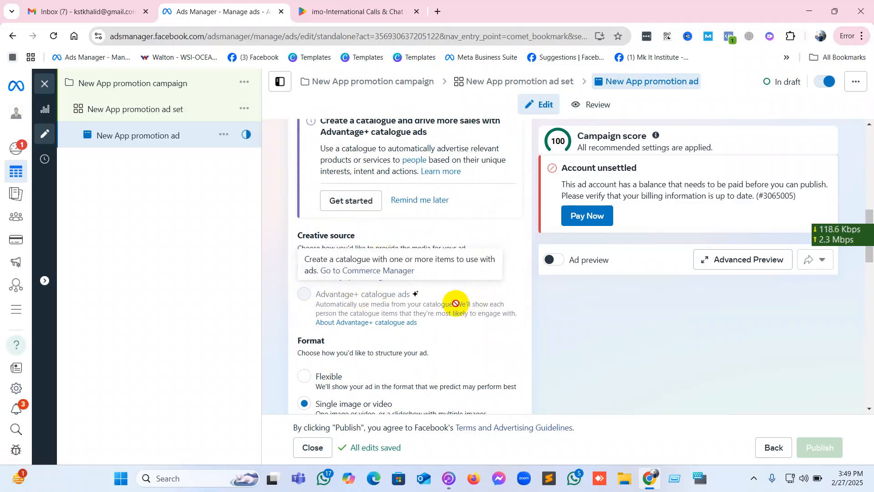
scroll(456, 304, down, 2)
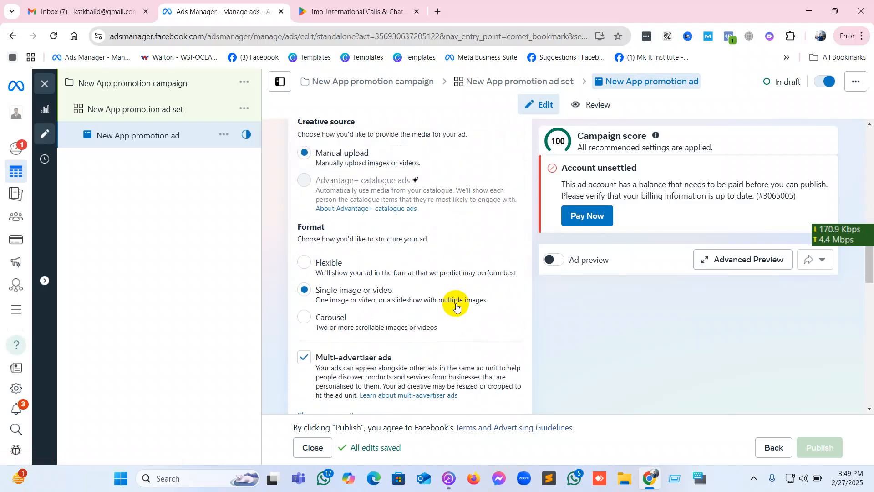
scroll(455, 304, down, 1)
scroll(456, 304, down, 3)
scroll(456, 303, down, 2)
scroll(455, 304, up, 1)
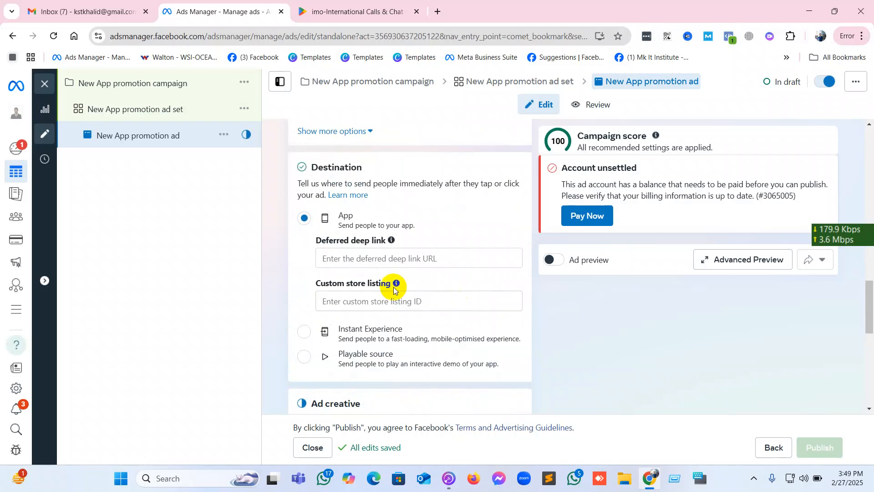
Set the ad's deferred deep link to the Google Play URL of imo-International Calls & Chat, copied from its store page.
click(374, 260)
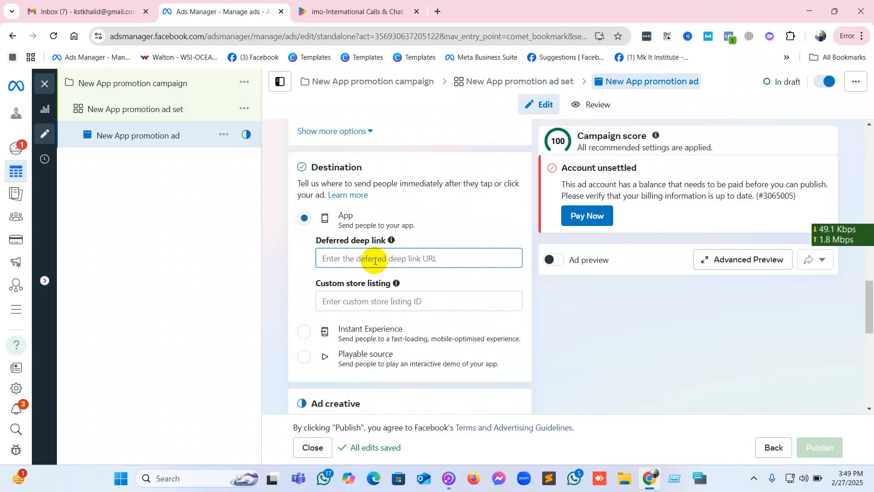
click(333, 14)
right_click(328, 36)
click(360, 140)
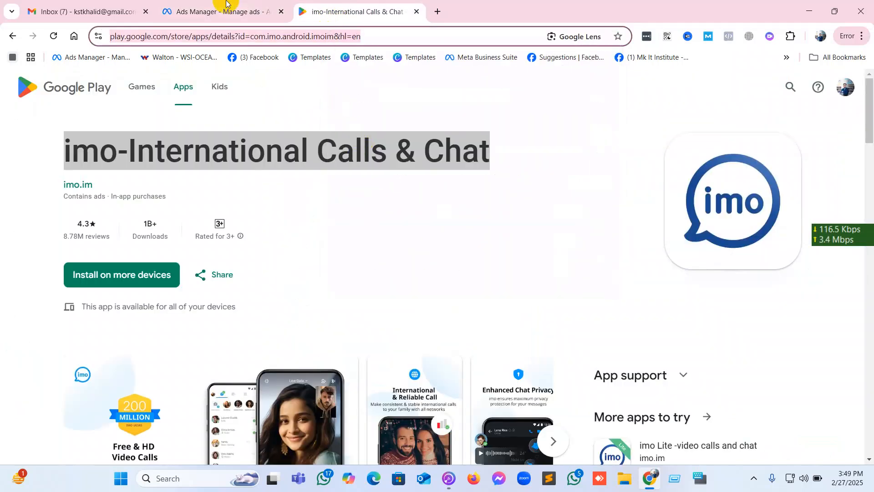
click(225, 10)
right_click(343, 250)
click(344, 257)
right_click(345, 259)
click(401, 129)
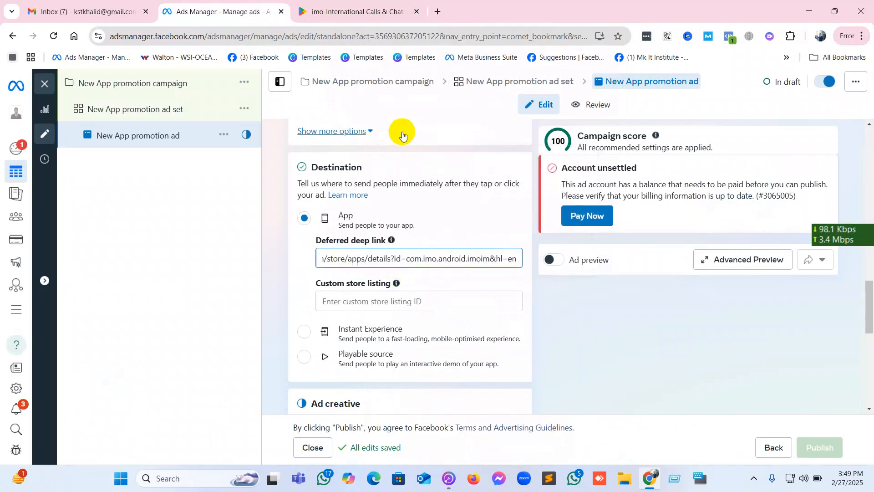
click(580, 334)
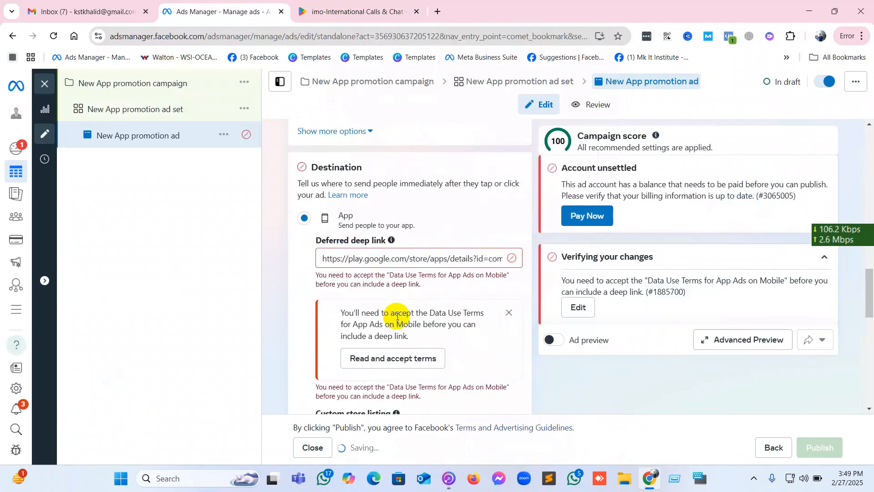
Try to accept the Data Use Terms for App Ads on Mobile required for the deep link.
click(413, 364)
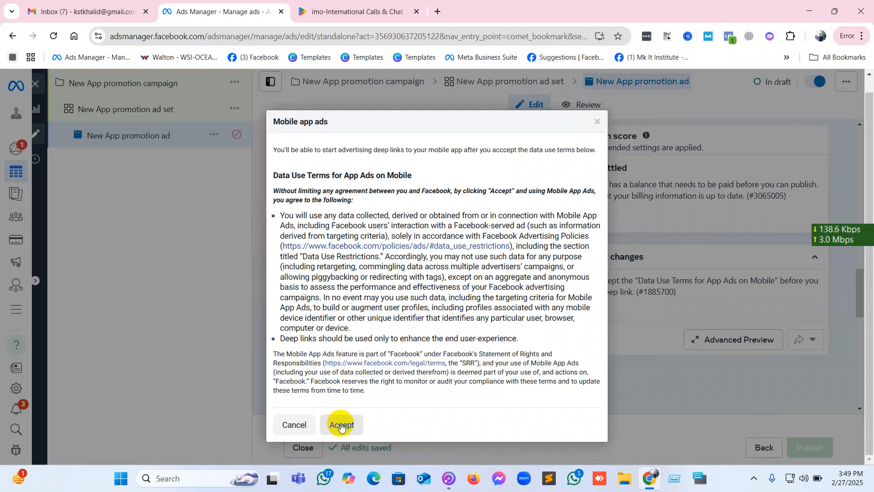
click(341, 425)
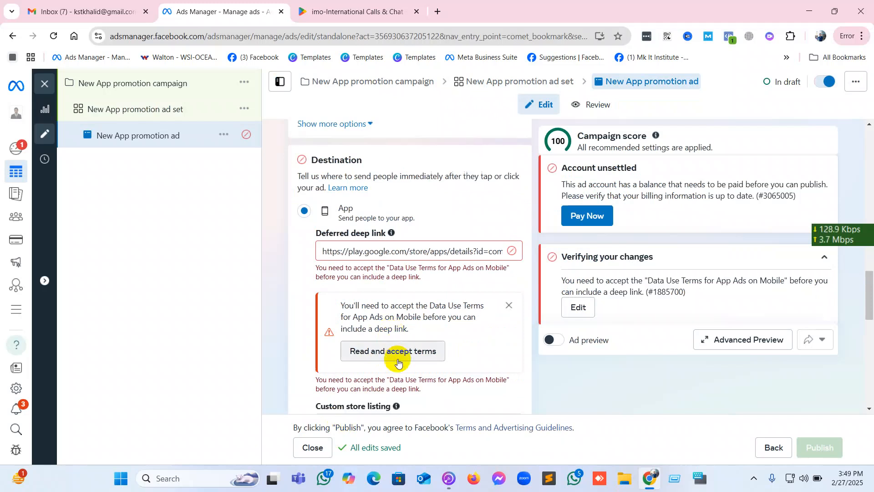
Look for a custom store listing ID on imo's Google Play app and developer pages, and return to the ad.
scroll(397, 359, down, 3)
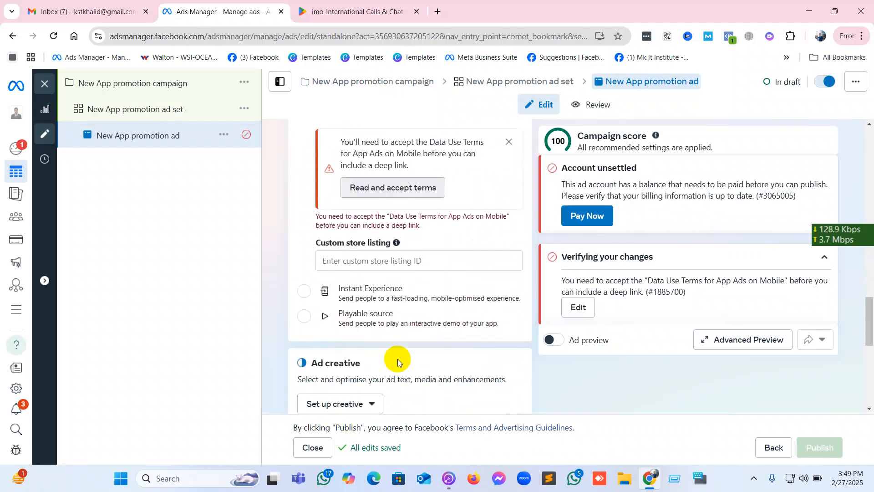
click(368, 260)
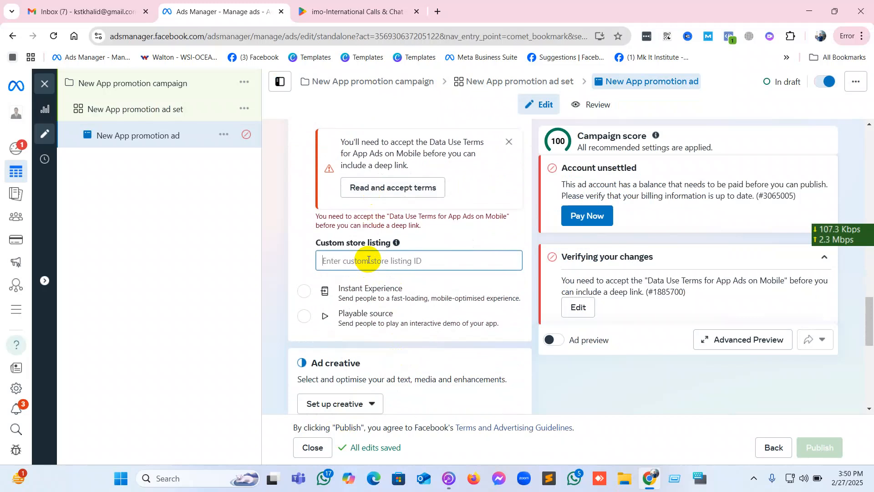
click(388, 3)
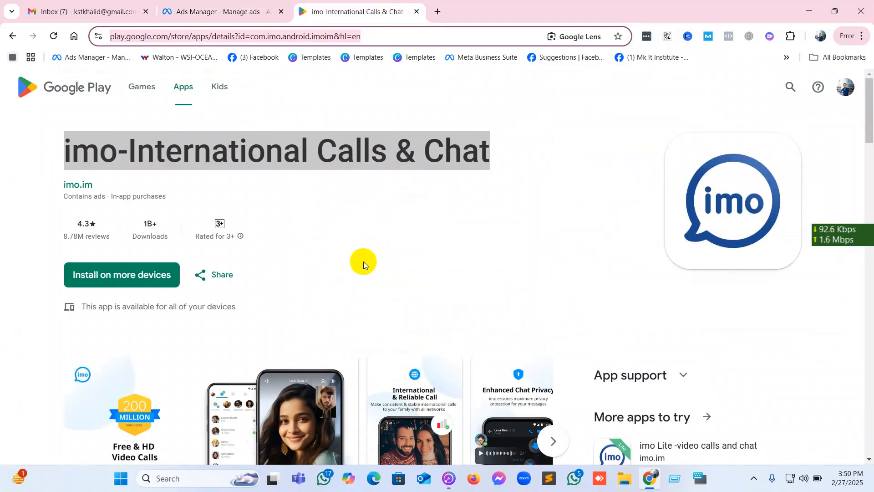
scroll(363, 261, down, 3)
scroll(364, 262, up, 3)
scroll(154, 275, down, 8)
scroll(153, 276, down, 7)
scroll(153, 276, up, 15)
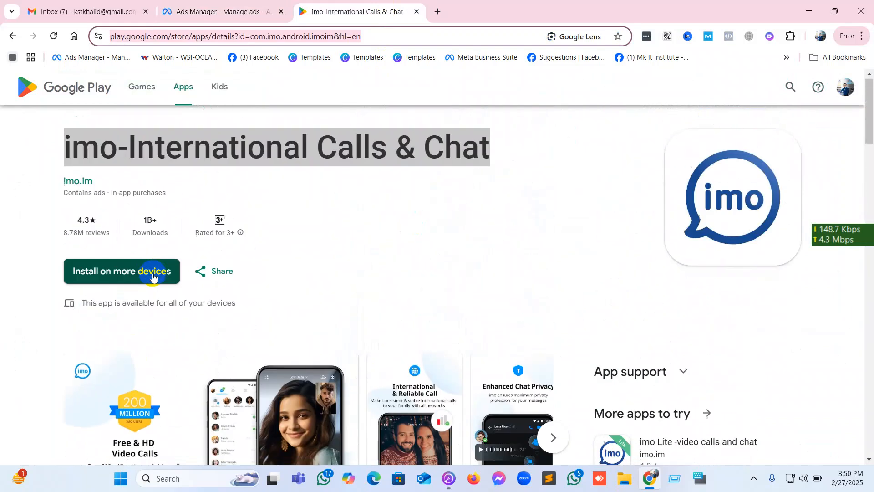
click(276, 186)
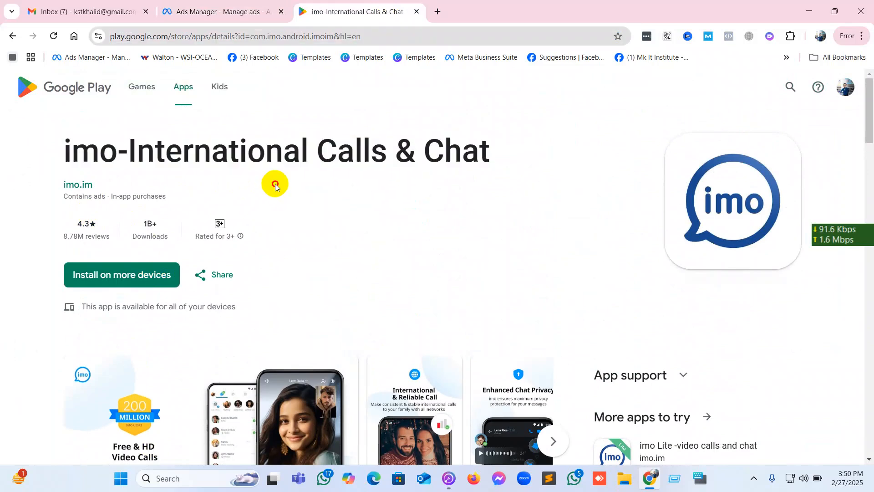
click(72, 187)
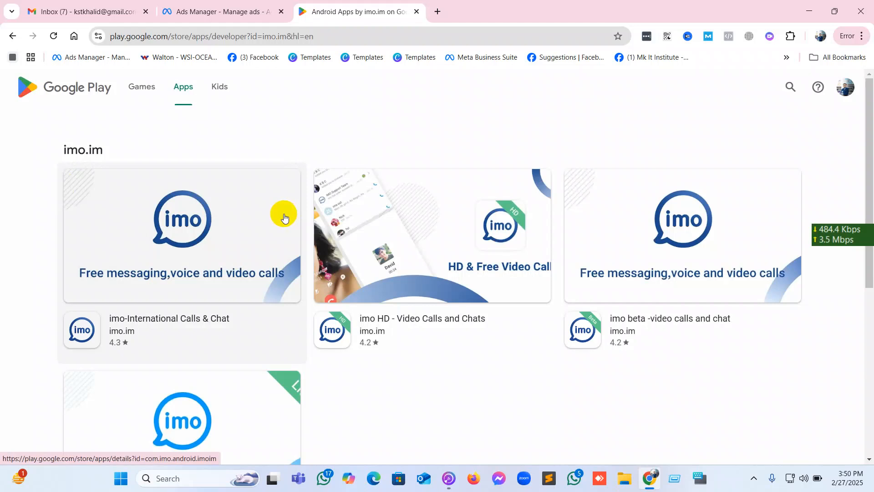
scroll(275, 223, down, 6)
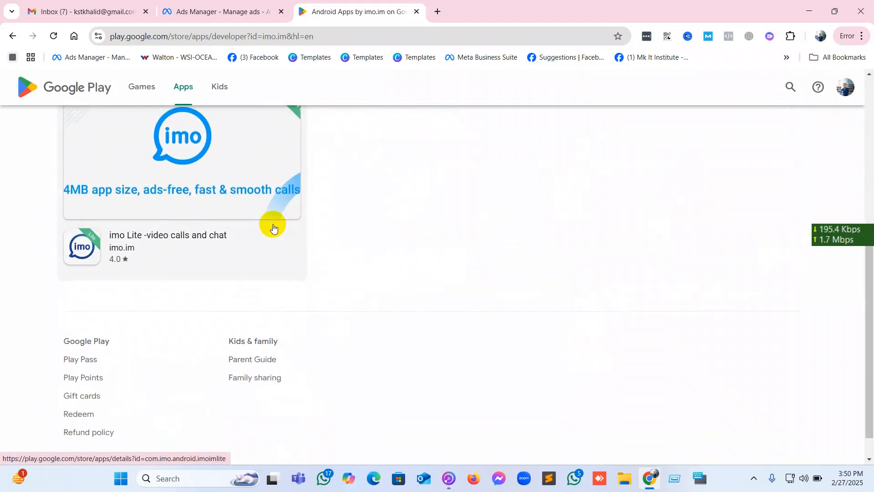
scroll(273, 228, up, 6)
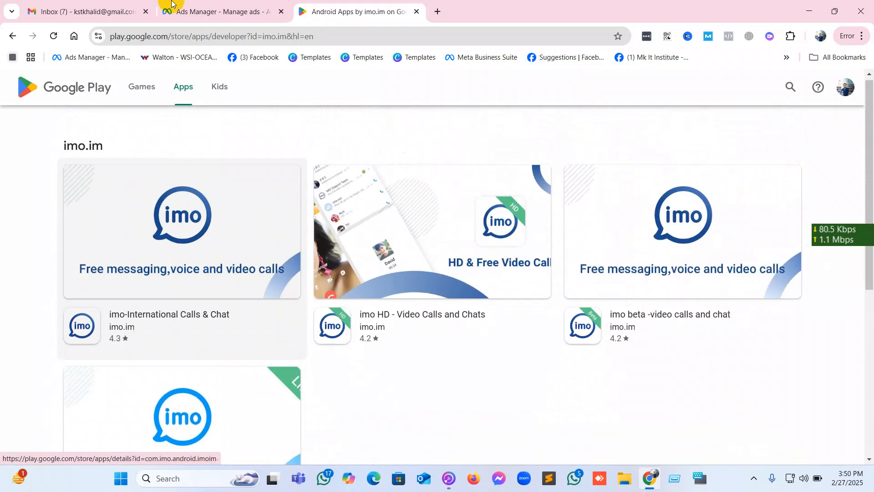
click(187, 10)
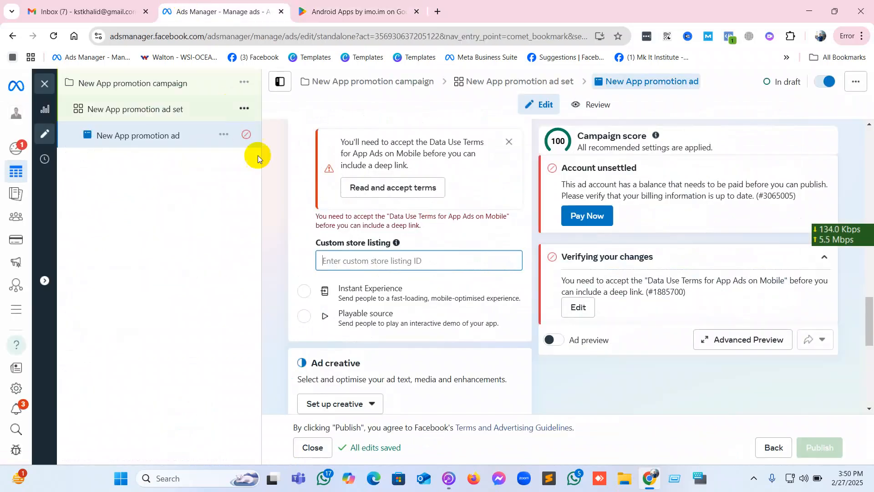
Accept the mobile app ads data use terms again and set the custom store listing ID to 25689946.
click(400, 200)
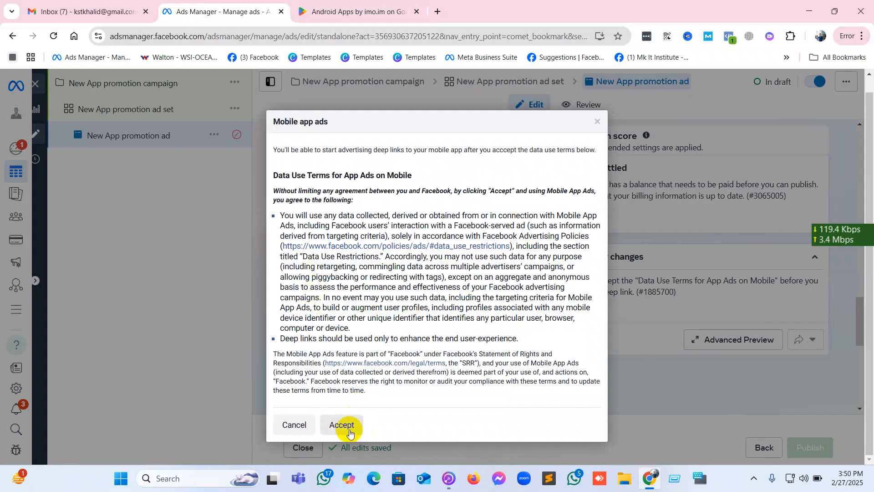
click(342, 424)
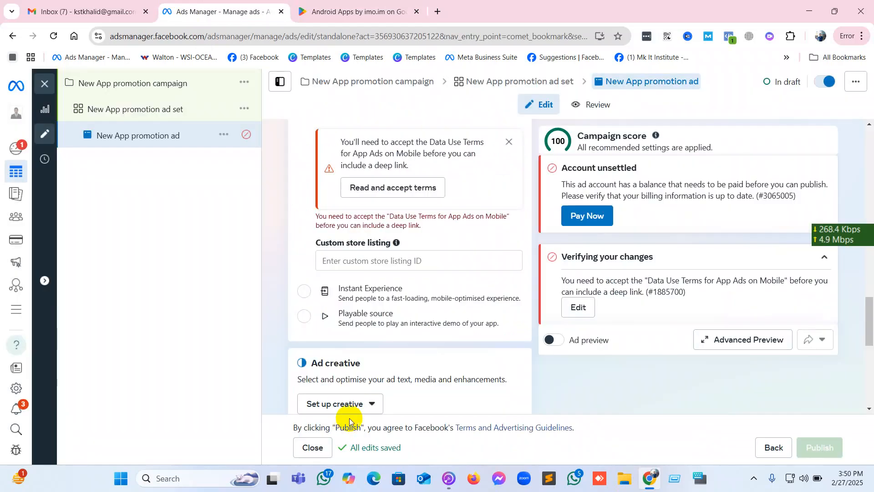
click(392, 263)
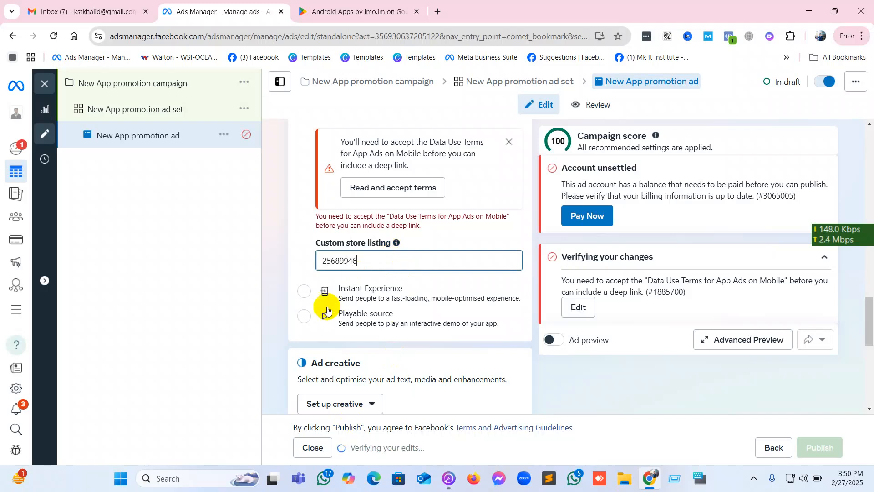
click(299, 261)
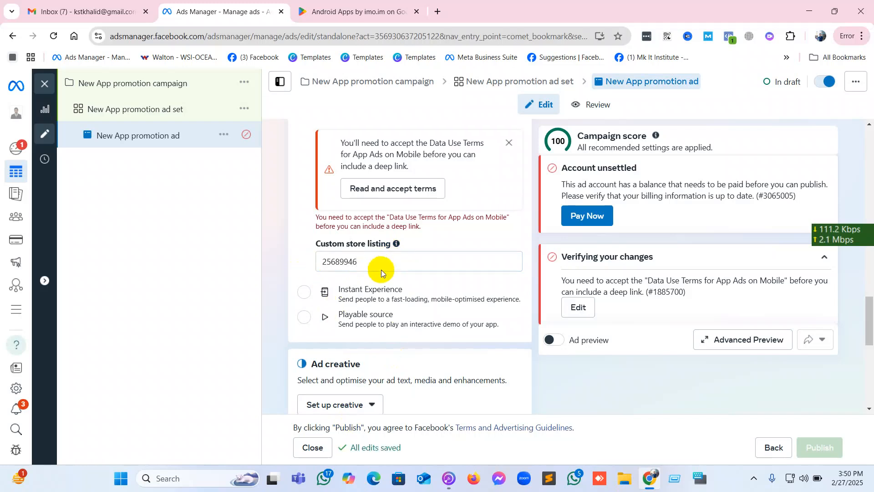
Dismiss the data use terms notice and highlight the app ID portion of the deferred deep link.
scroll(381, 270, up, 2)
click(508, 256)
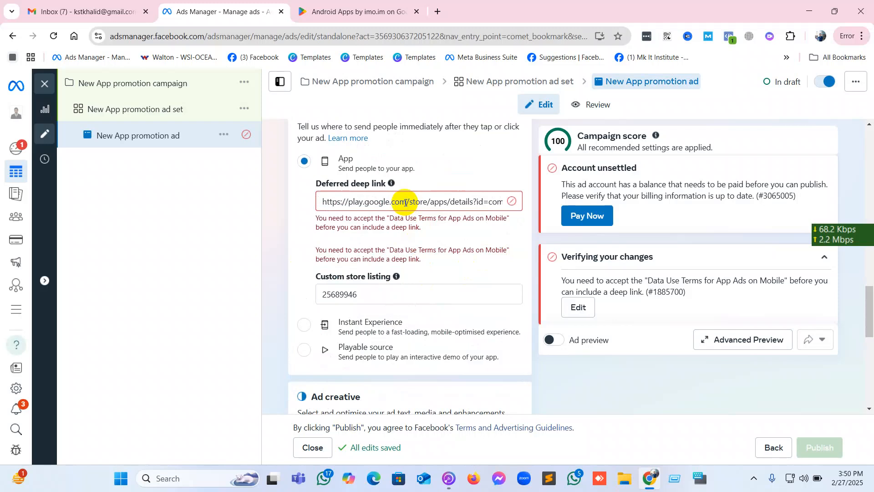
scroll(405, 203, down, 1)
scroll(405, 202, up, 2)
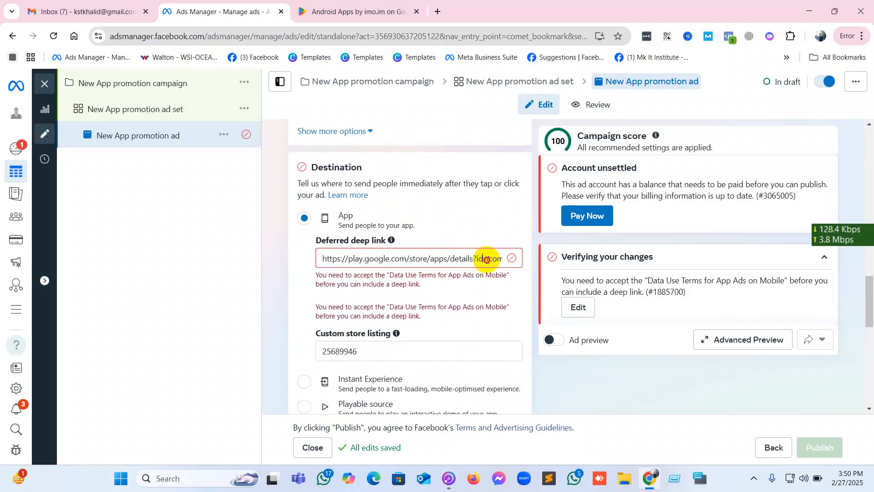
drag(487, 260, 513, 260)
scroll(392, 257, up, 5)
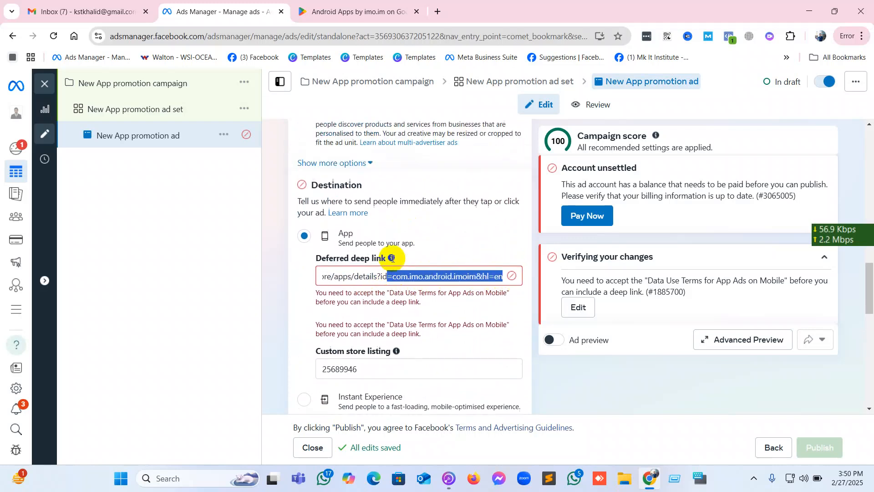
Switch the ad's destination to Playable source and review its playable upload, video creative, language and tracking settings.
scroll(392, 258, down, 8)
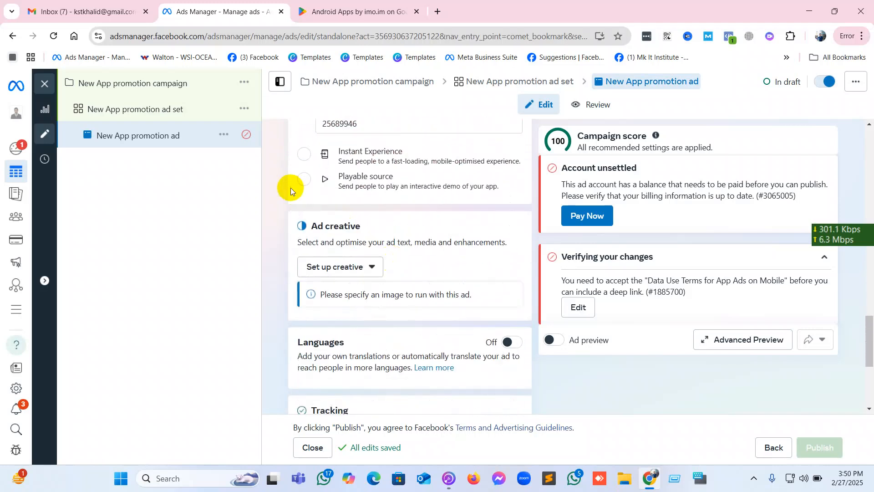
click(311, 184)
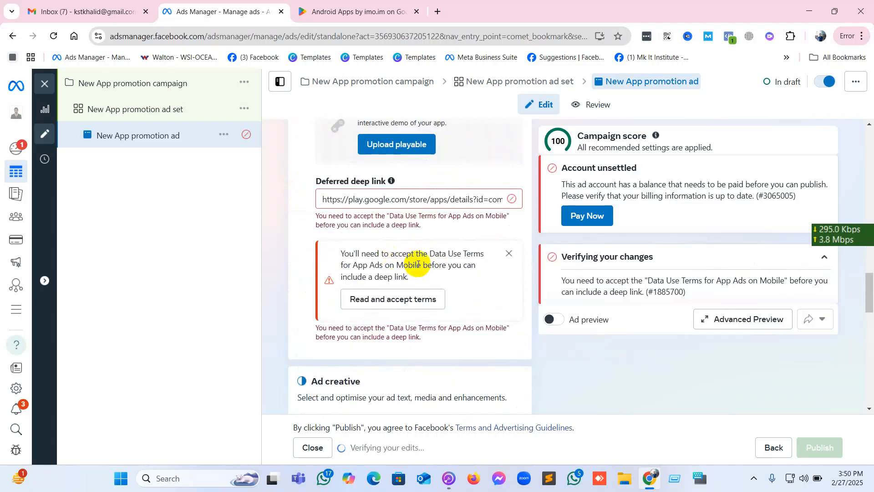
scroll(418, 264, down, 14)
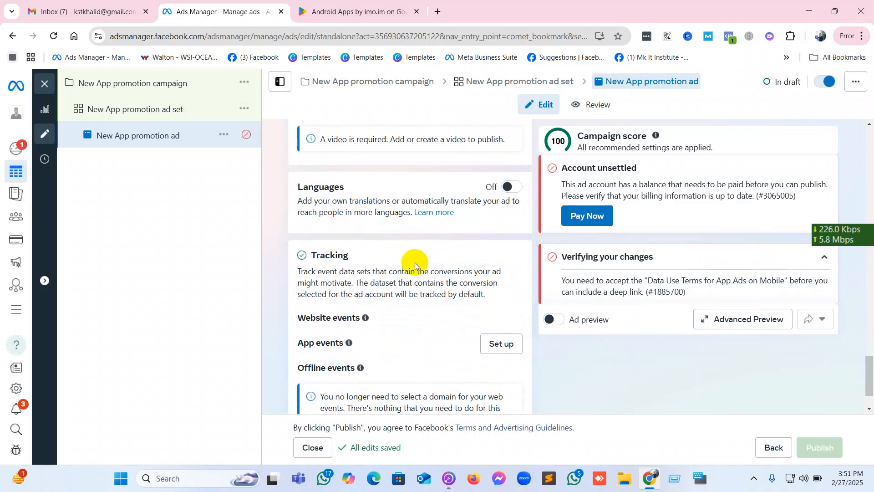
scroll(414, 262, down, 2)
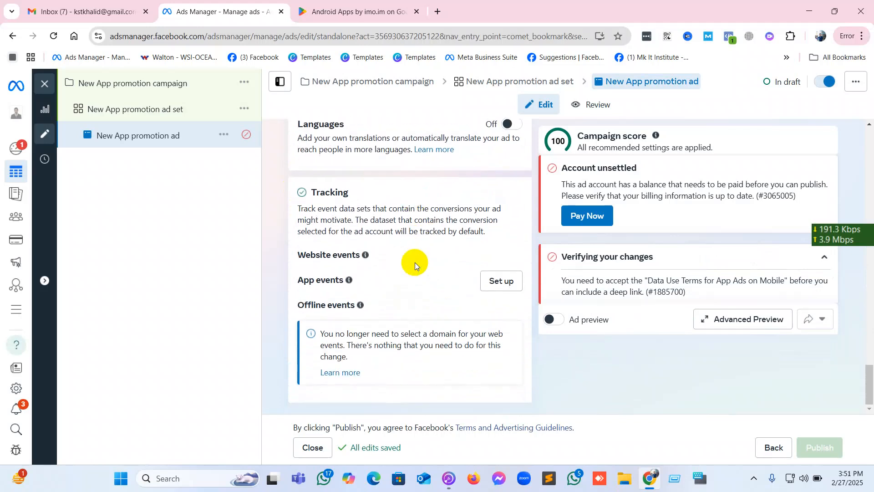
scroll(414, 263, up, 2)
scroll(414, 262, up, 15)
scroll(414, 262, down, 4)
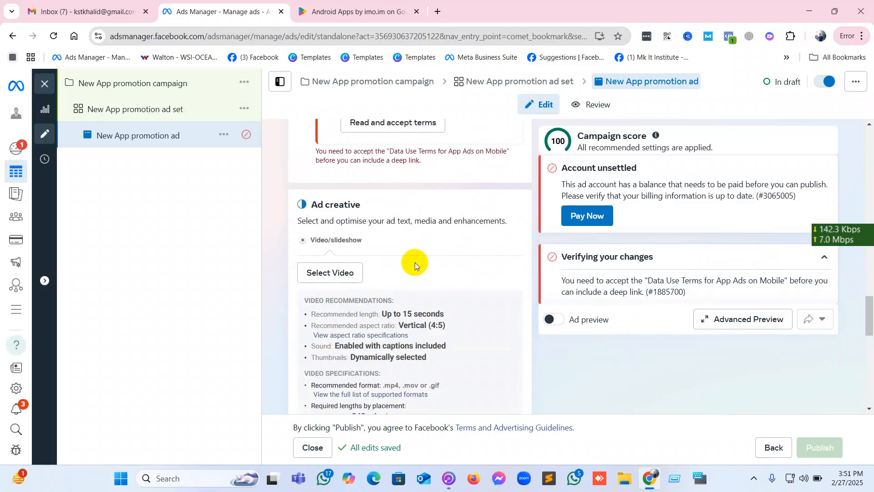
scroll(415, 262, up, 8)
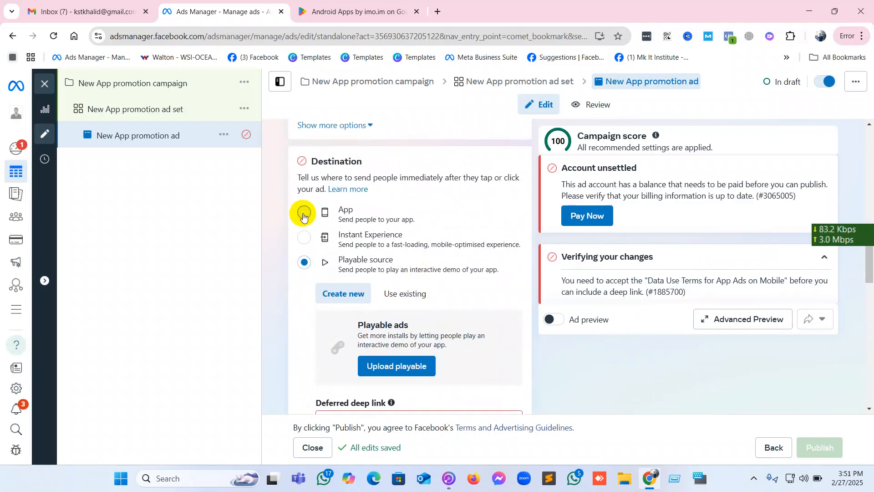
Switch the ad's destination back to App and dismiss the data use terms notice under the deferred deep link.
click(303, 214)
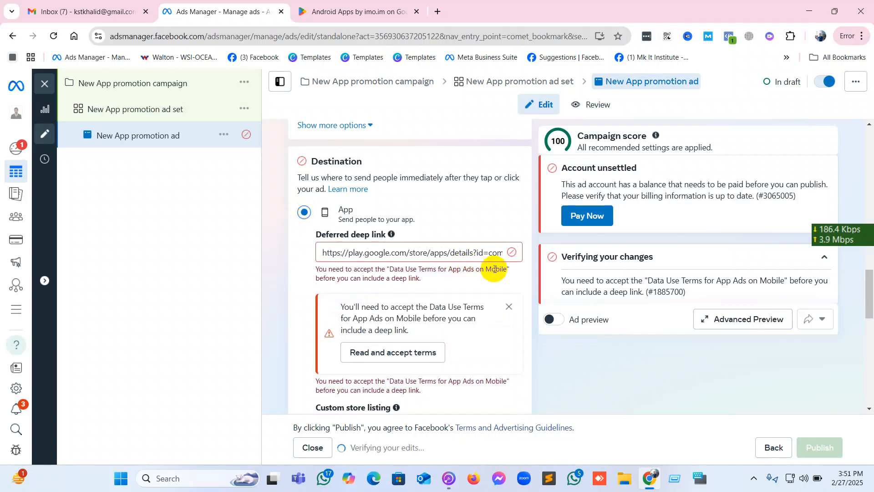
triple_click(491, 251)
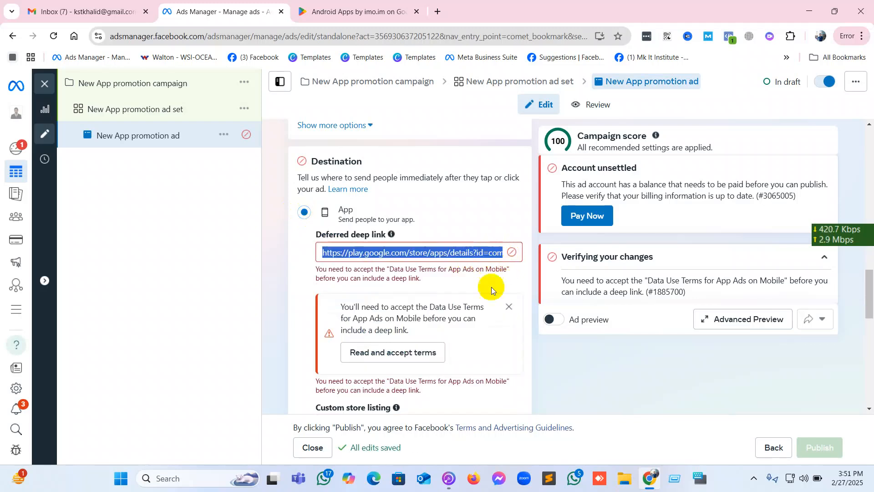
click(508, 306)
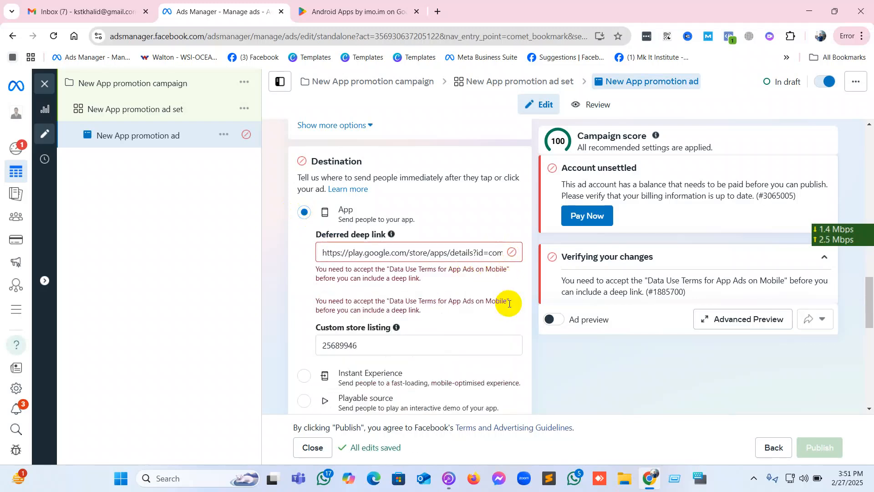
Clear the deferred deep link and enter IMO in its place.
triple_click(427, 257)
click(428, 256)
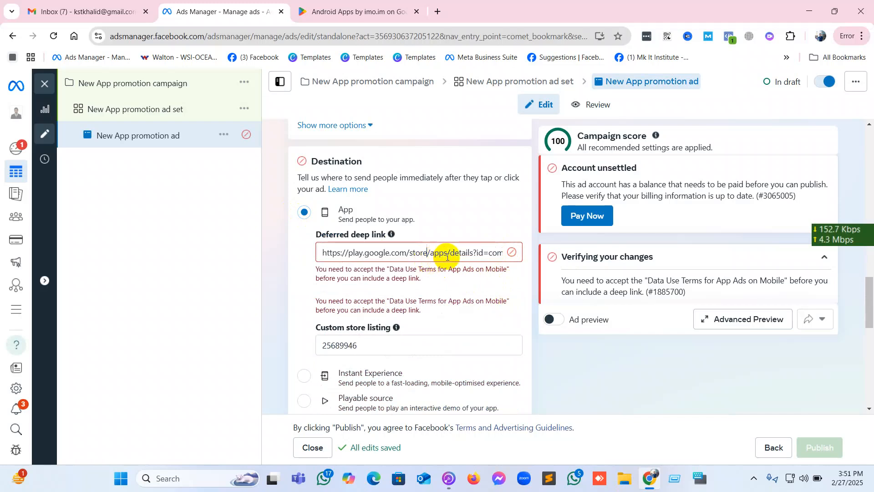
triple_click(419, 253)
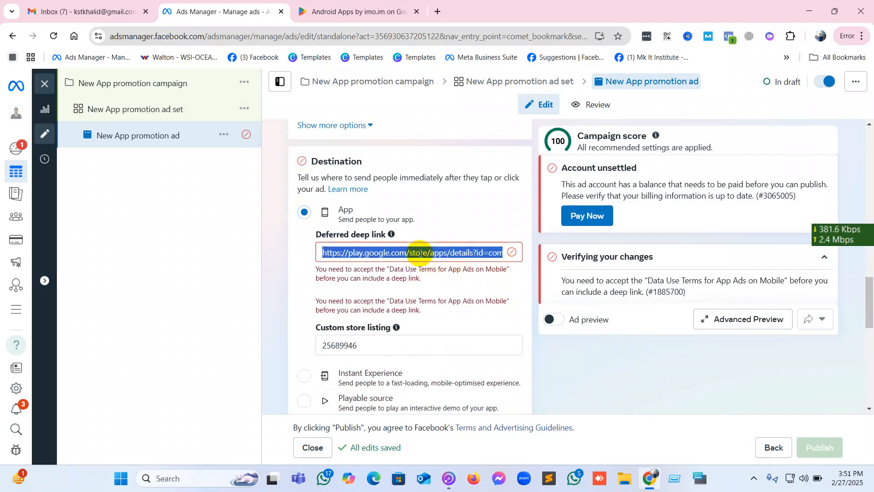
key(BackSpace)
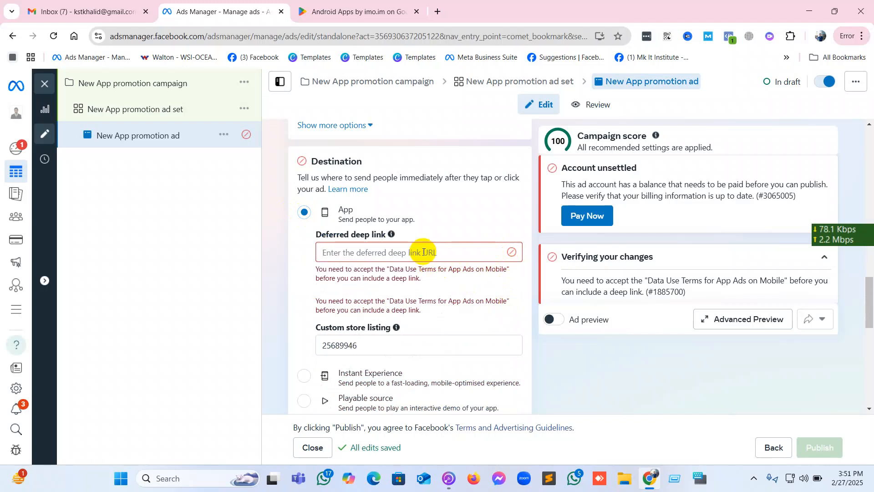
text(l)
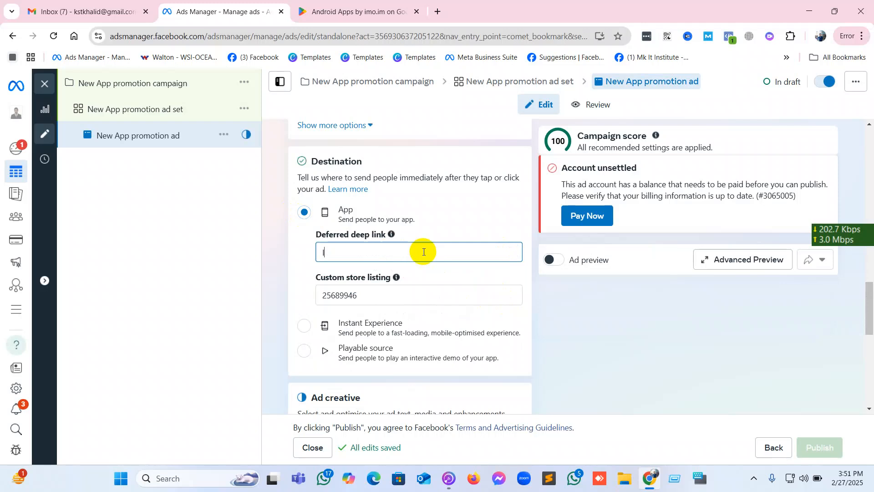
text(MO)
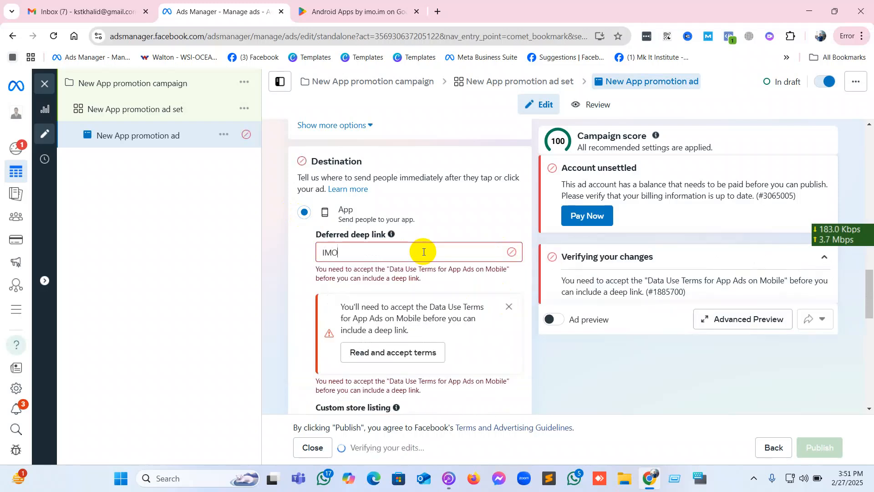
Switch to Google Play, open the imo-International Calls & Chat page from the imo.im developer listing and copy its address.
click(319, 11)
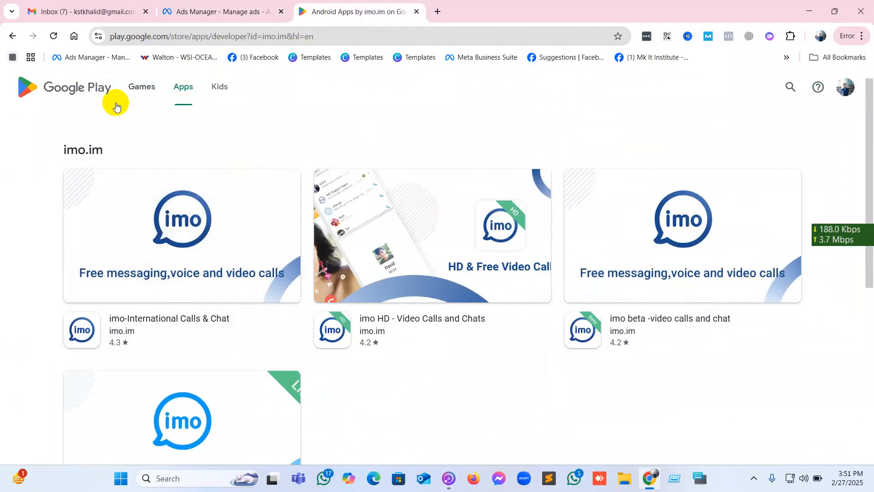
click(148, 210)
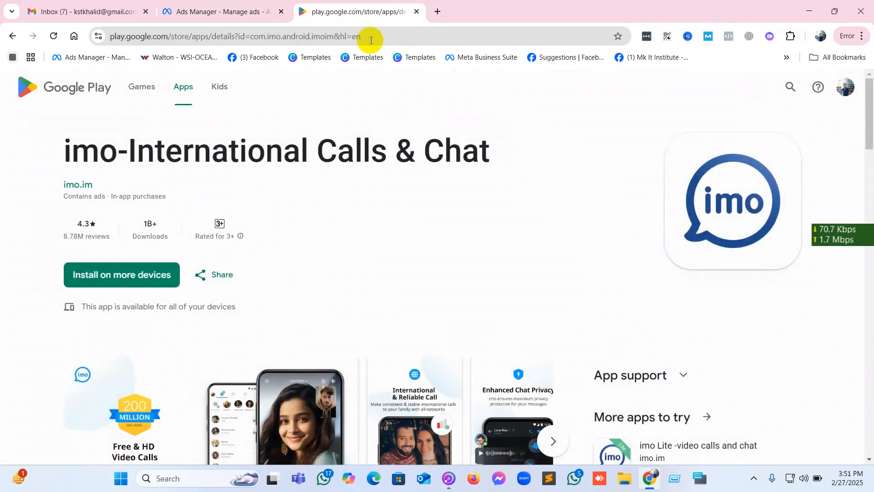
click(371, 39)
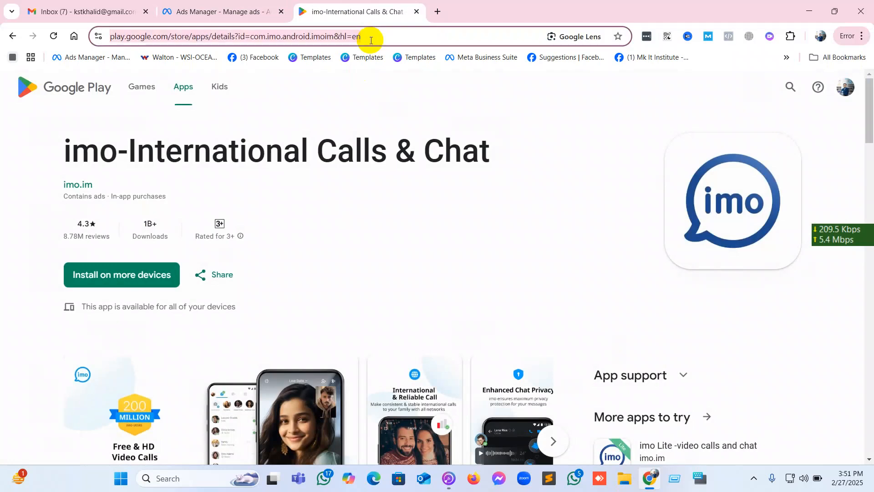
right_click(371, 39)
click(404, 148)
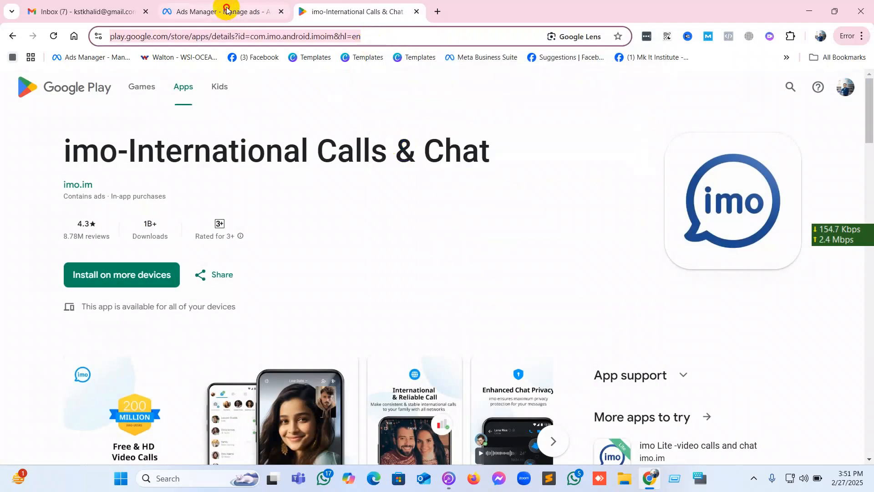
click(224, 11)
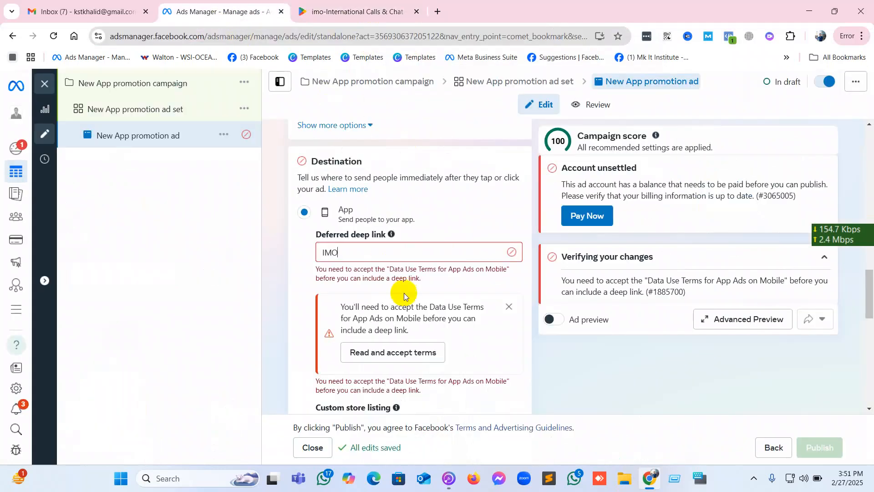
right_click(385, 252)
click(410, 258)
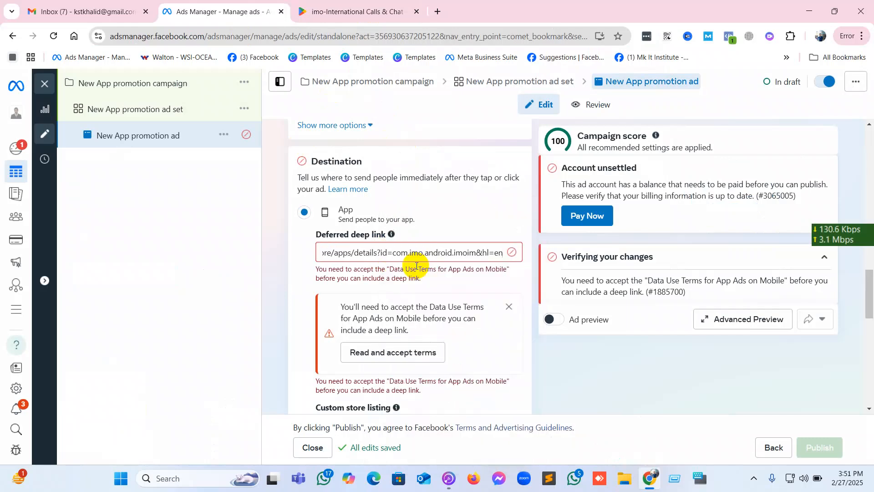
click(563, 365)
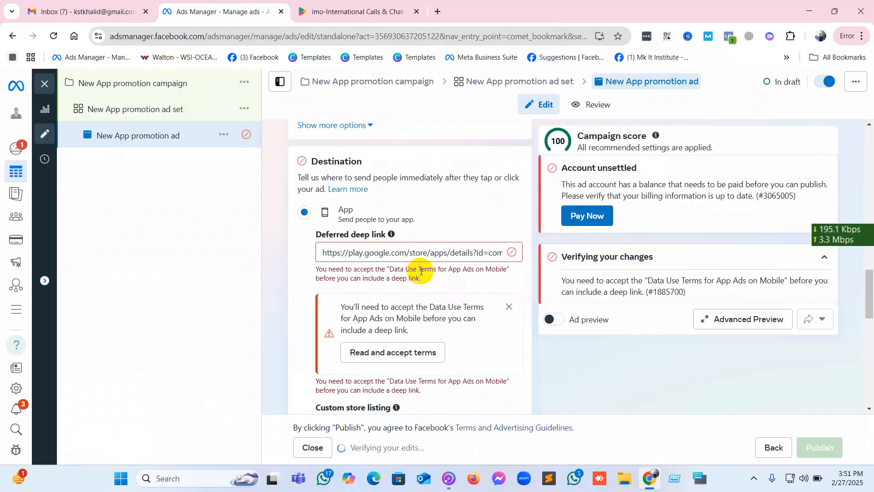
Examine the ad's destination settings, then the install options and details of imo-International Calls & Chat on Google Play.
scroll(398, 294, up, 5)
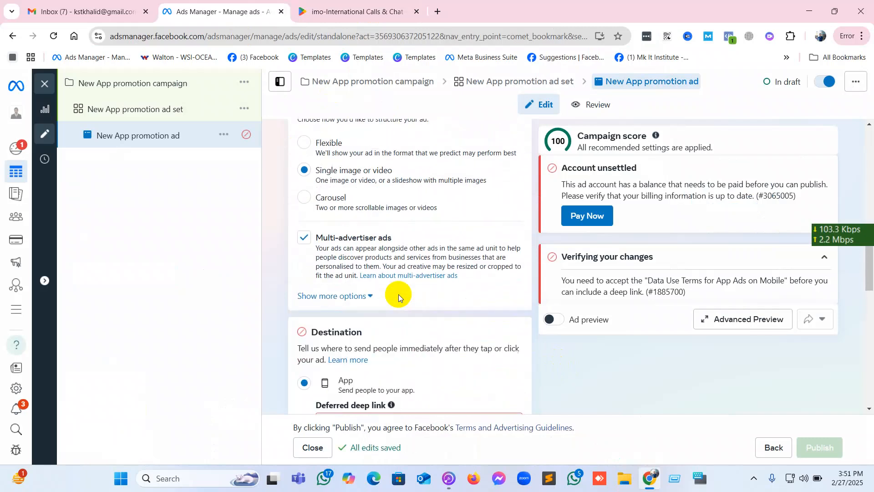
scroll(399, 297, down, 5)
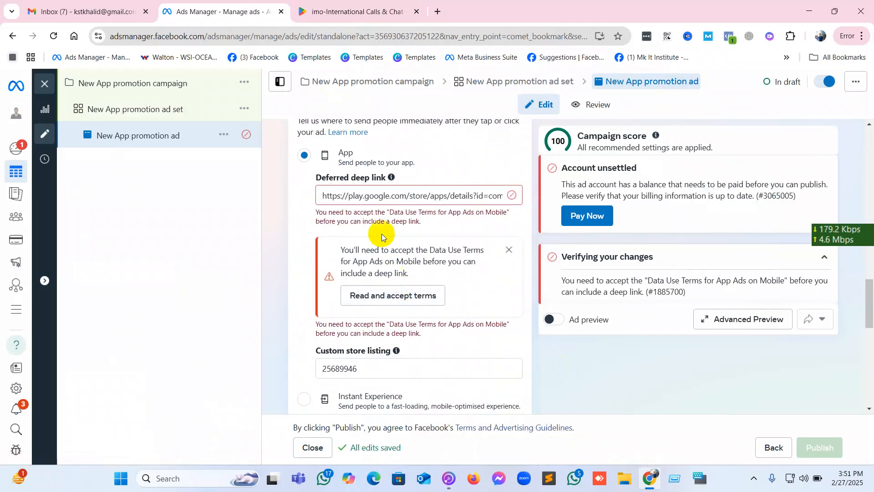
click(331, 3)
click(109, 274)
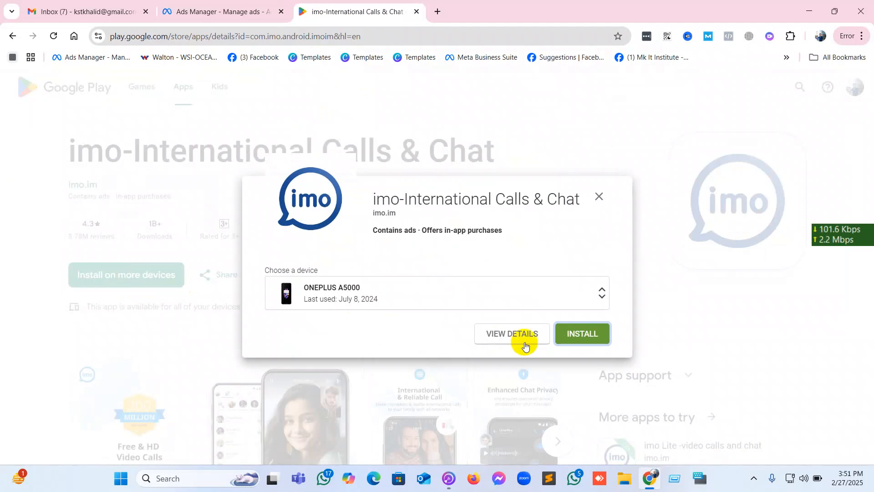
click(525, 345)
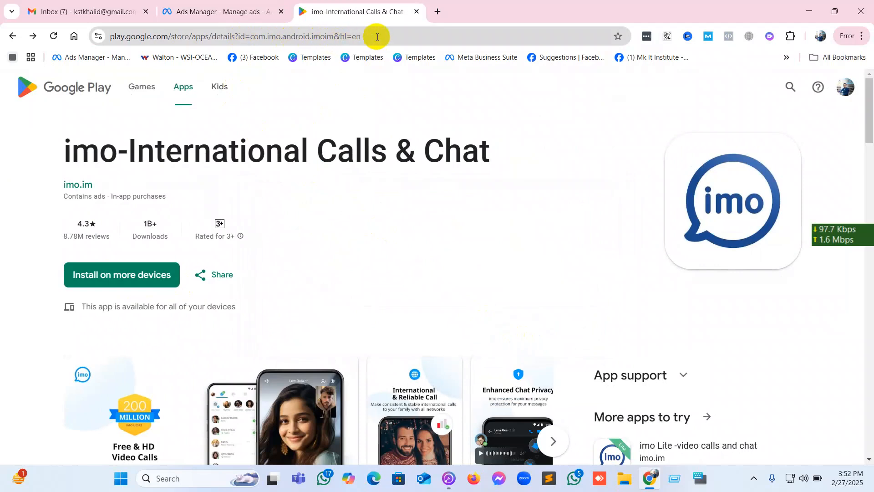
scroll(348, 200, down, 1)
scroll(348, 198, down, 1)
scroll(348, 198, up, 2)
click(215, 279)
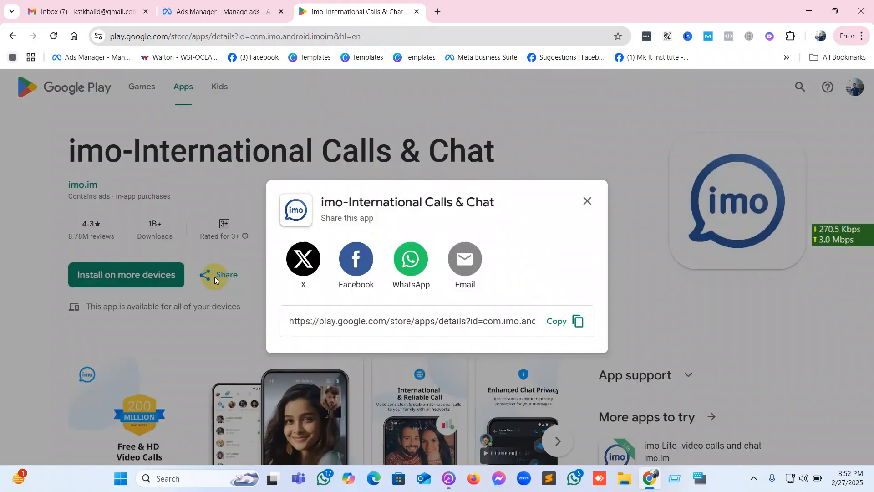
click(561, 321)
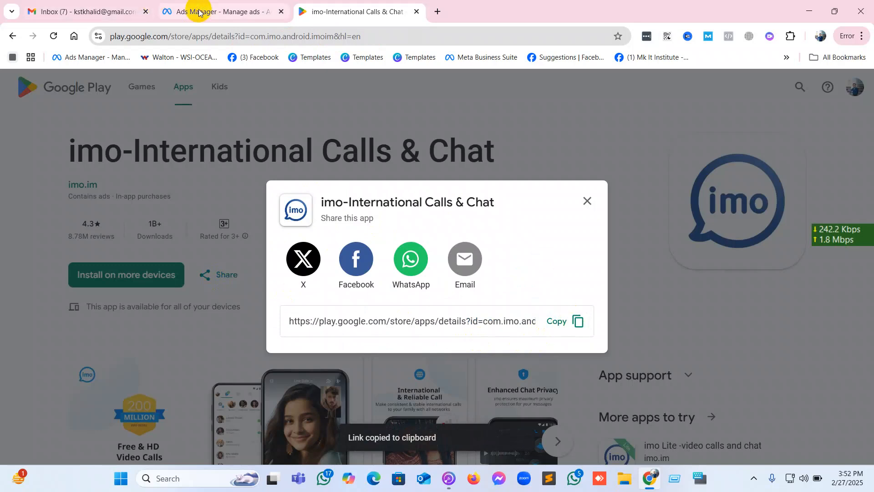
click(185, 11)
triple_click(347, 193)
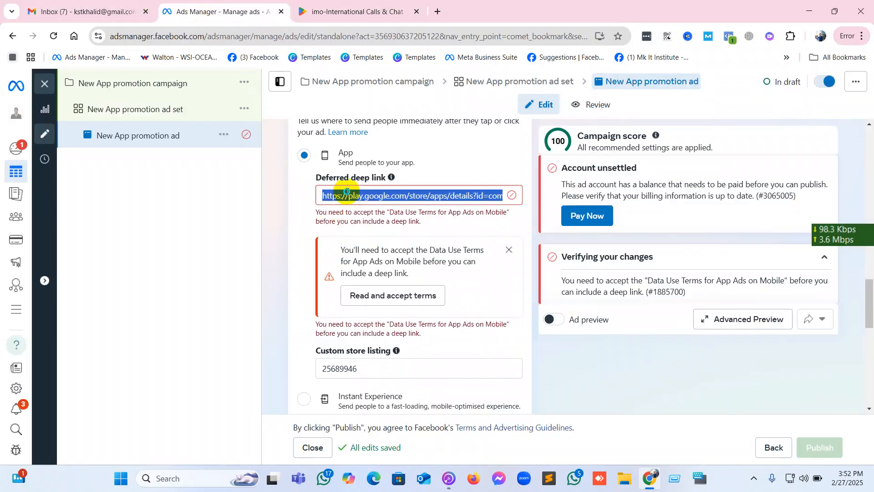
right_click(347, 193)
click(386, 255)
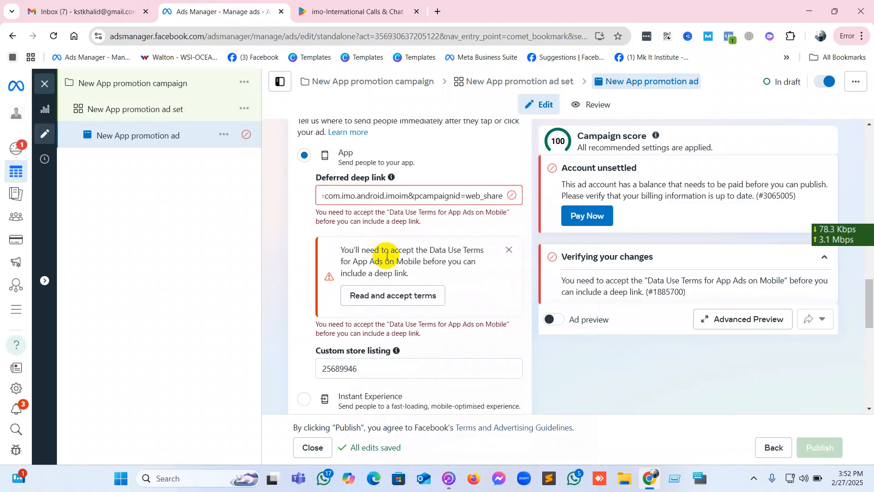
click(461, 149)
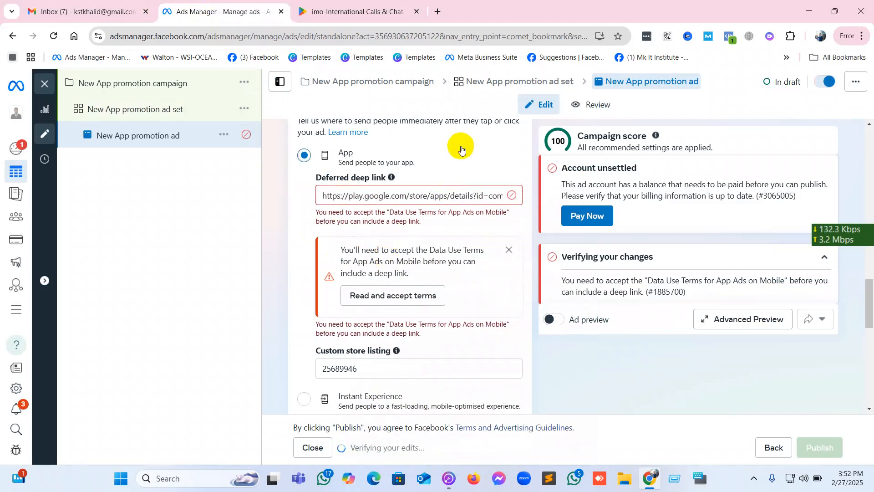
Dismiss the data use terms notice and replace the custom store listing value with the copied imo share link.
click(509, 250)
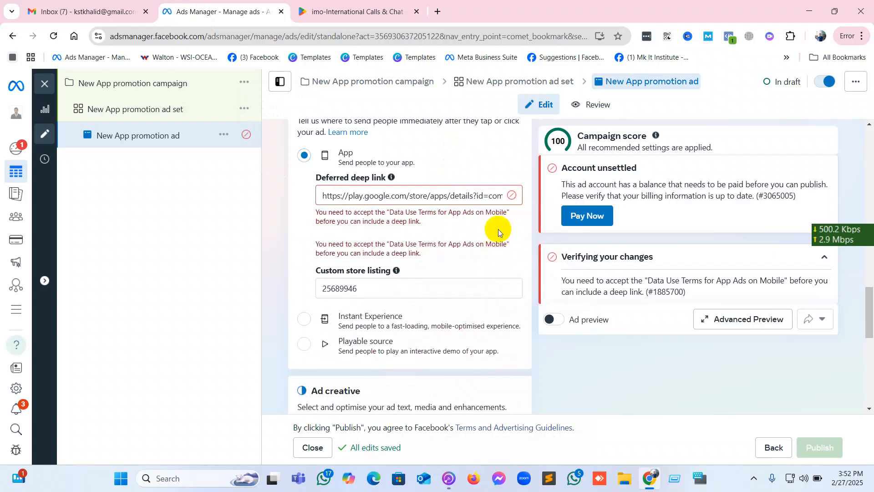
double_click(439, 288)
key(ctrl+v)
Open the help article on custom store listings and review the ad's destination, creative and format settings.
click(498, 305)
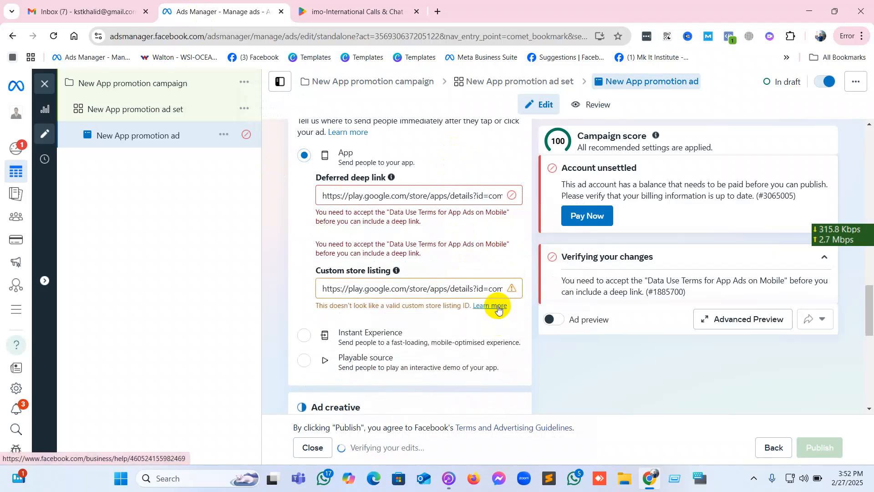
click(498, 306)
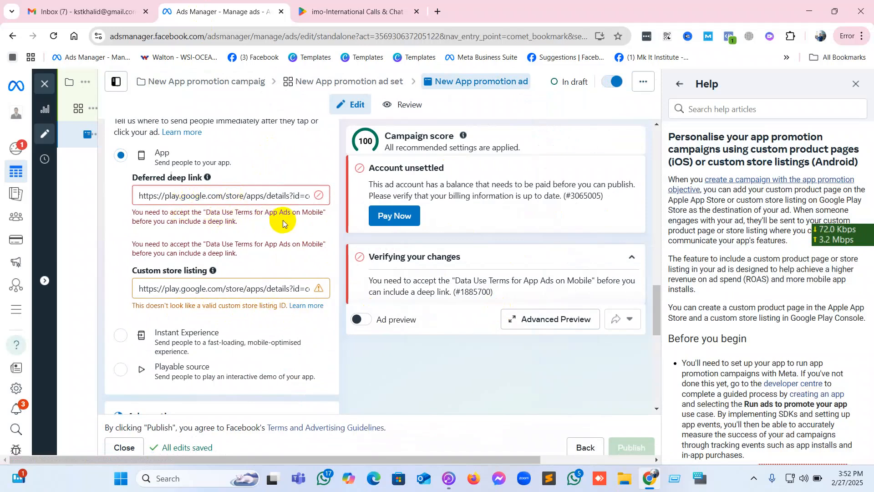
scroll(211, 232, down, 5)
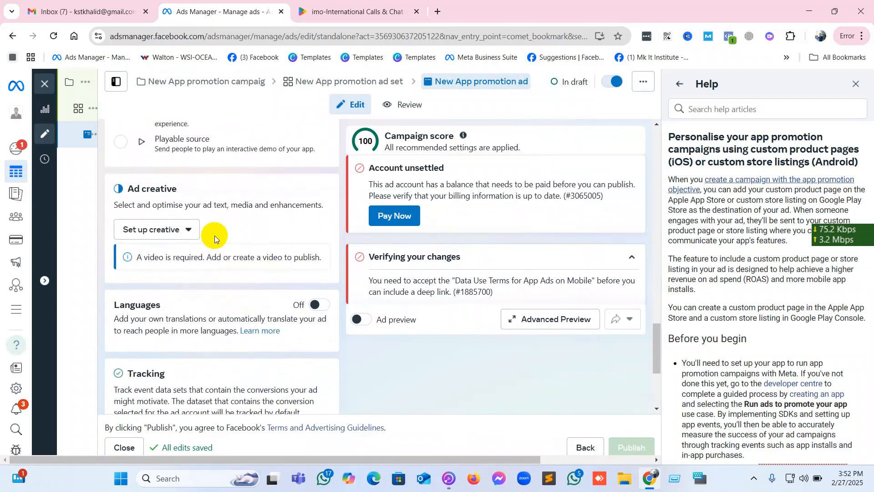
scroll(214, 239, up, 5)
scroll(214, 239, up, 3)
scroll(797, 264, down, 8)
scroll(801, 272, up, 8)
scroll(211, 276, up, 4)
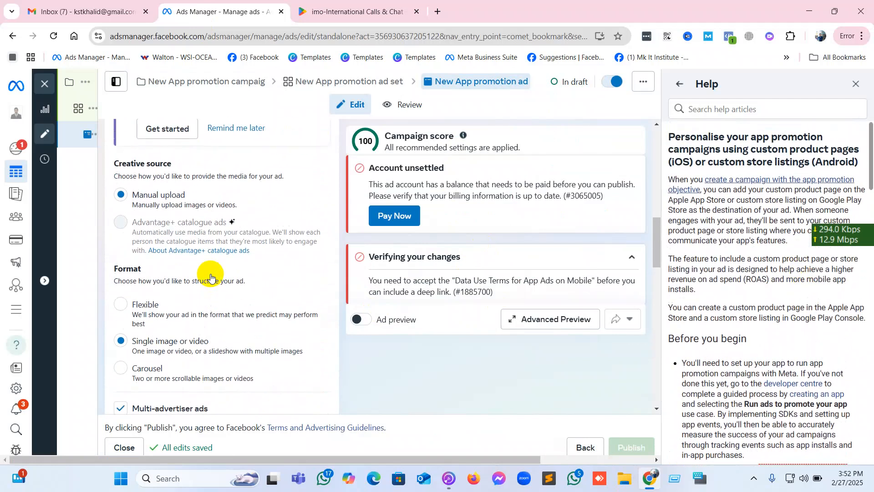
scroll(210, 276, down, 10)
mouse_move(213, 270)
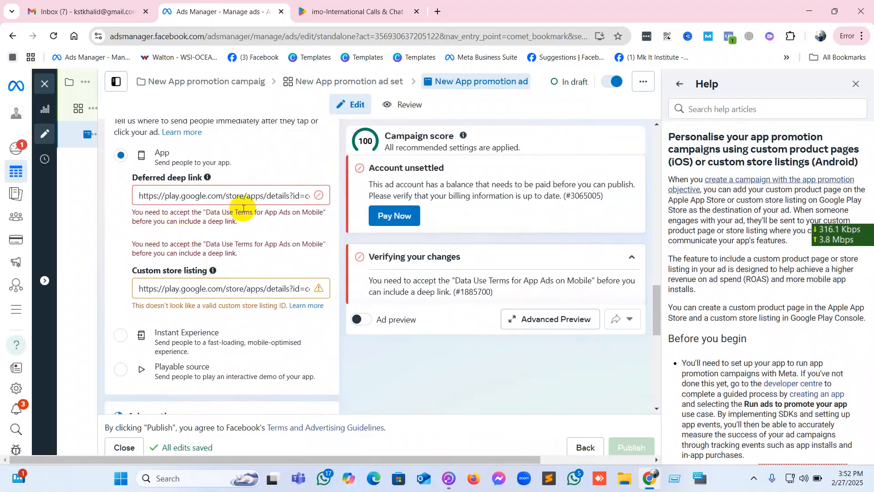
Copy the share link of imo-International Calls & Chat from Google Play again and re-enter it as the deferred deep link.
click(350, 11)
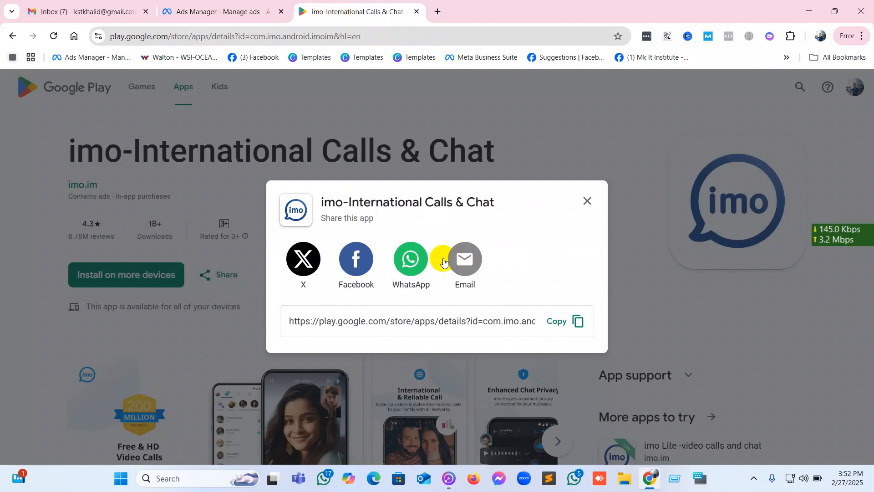
click(587, 201)
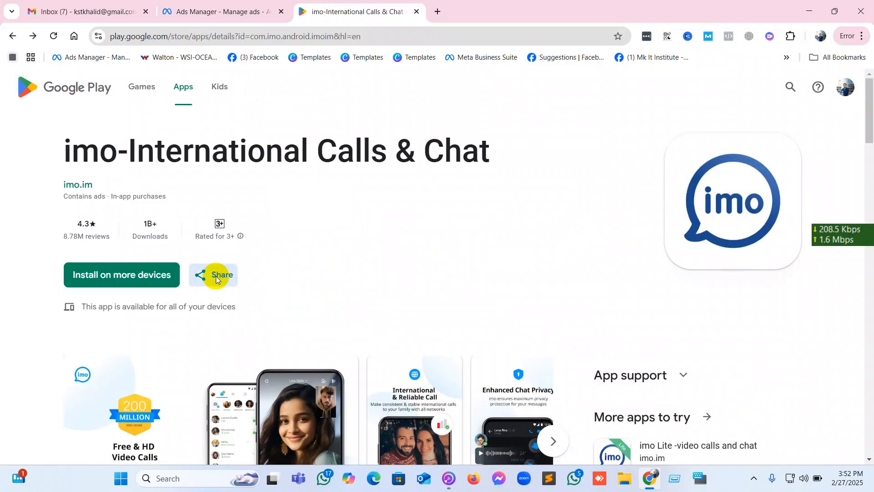
click(216, 276)
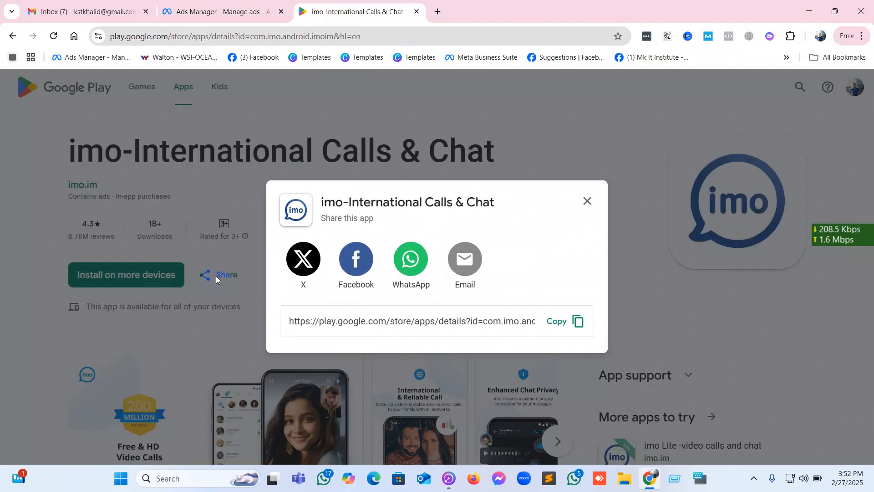
click(580, 323)
click(185, 10)
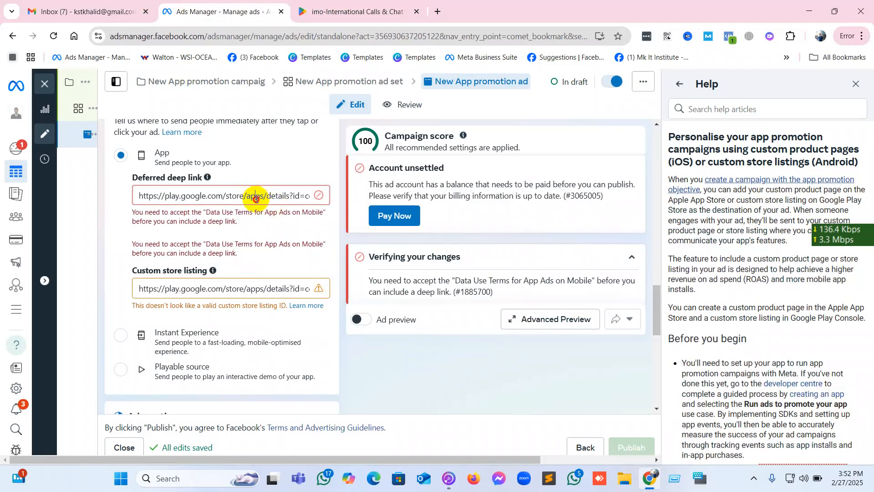
triple_click(256, 198)
key(ctrl+v)
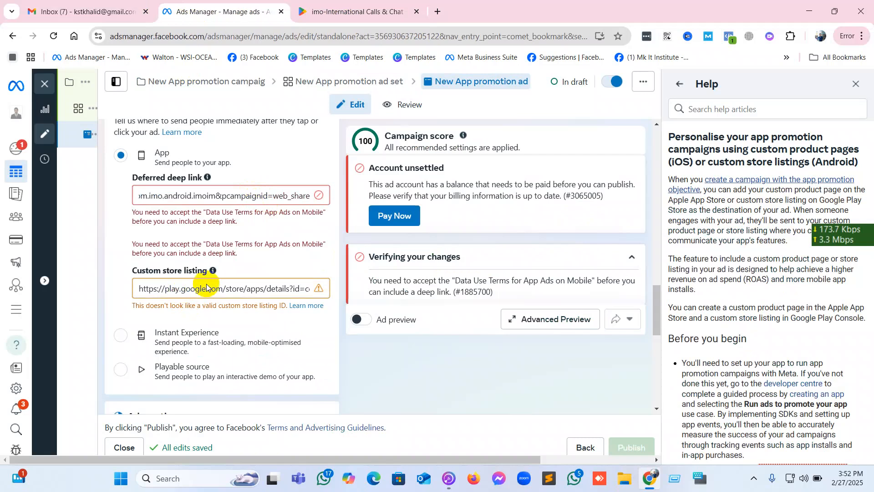
Clear the custom store listing value in the ad's destination settings.
click(268, 289)
triple_click(269, 289)
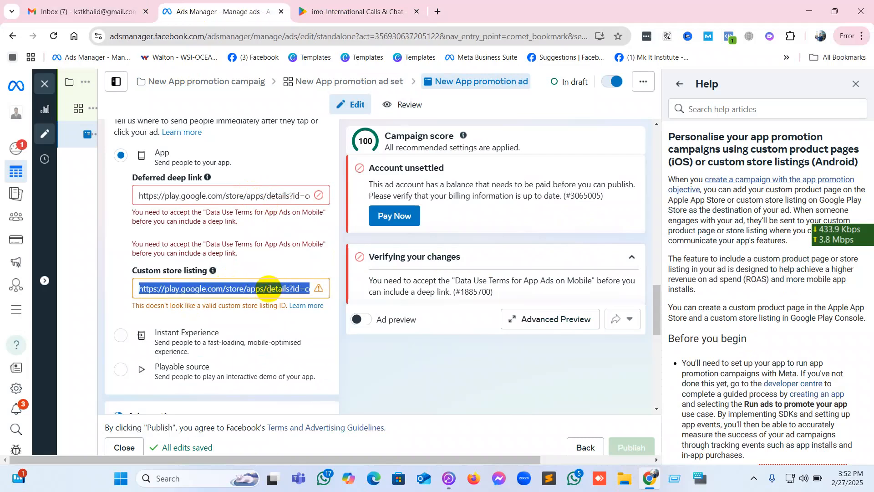
key(BackSpace)
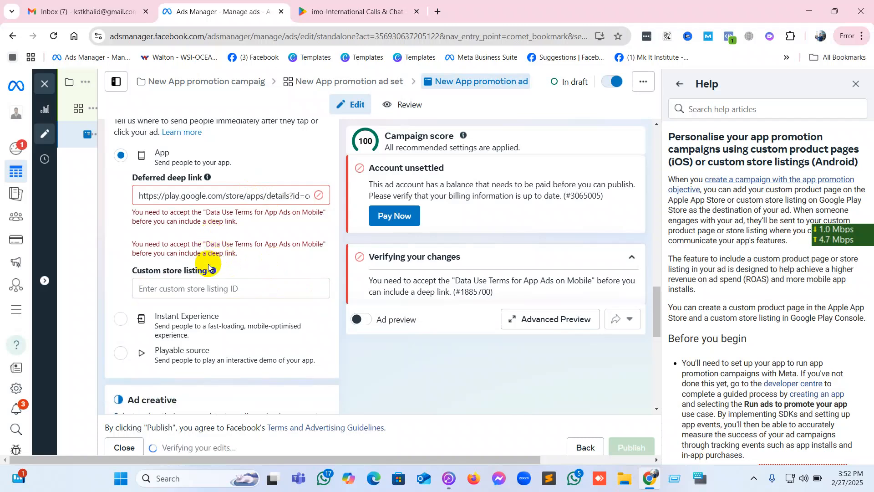
Review the ad's identity, setup, destination, creative, languages and tracking sections.
scroll(209, 264, down, 1)
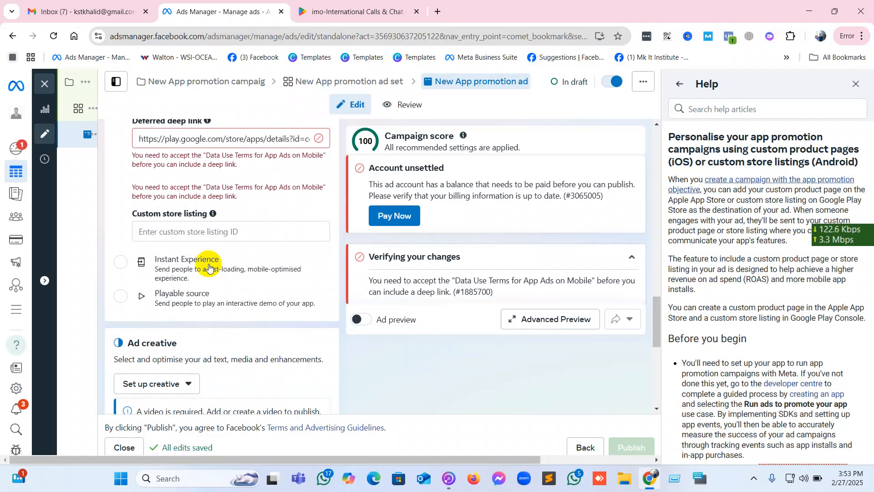
scroll(209, 267, down, 3)
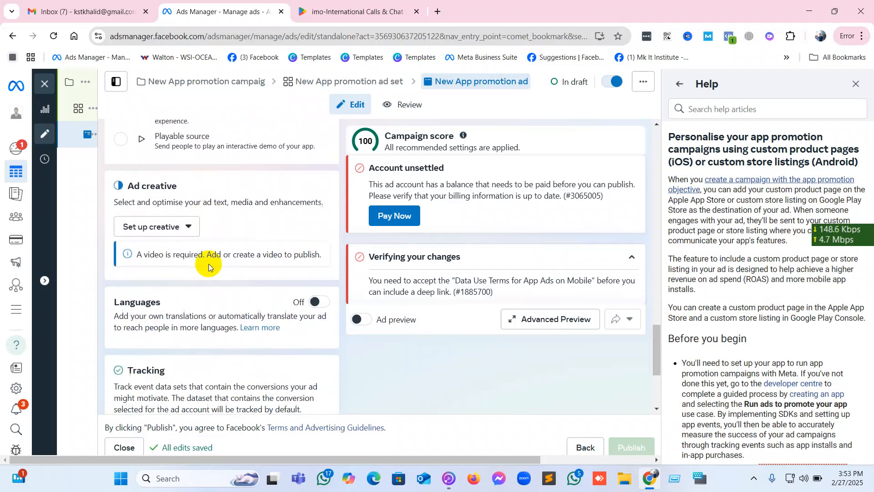
scroll(209, 262, up, 8)
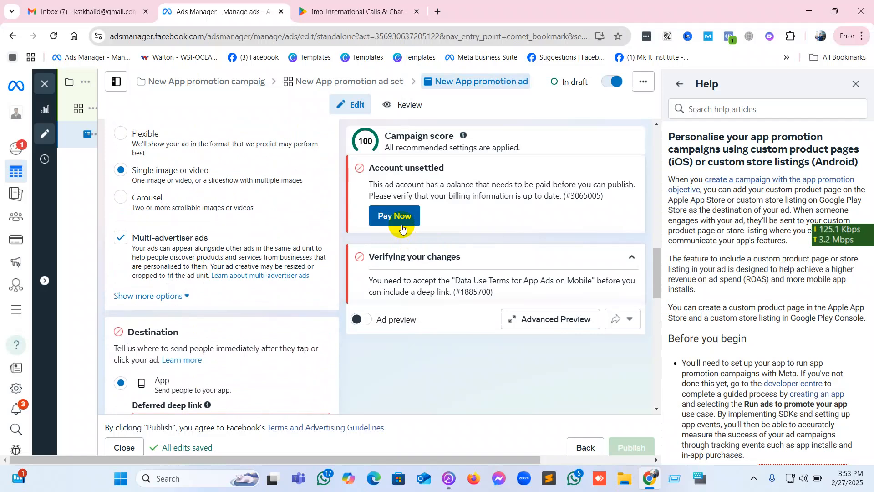
scroll(480, 250, down, 2)
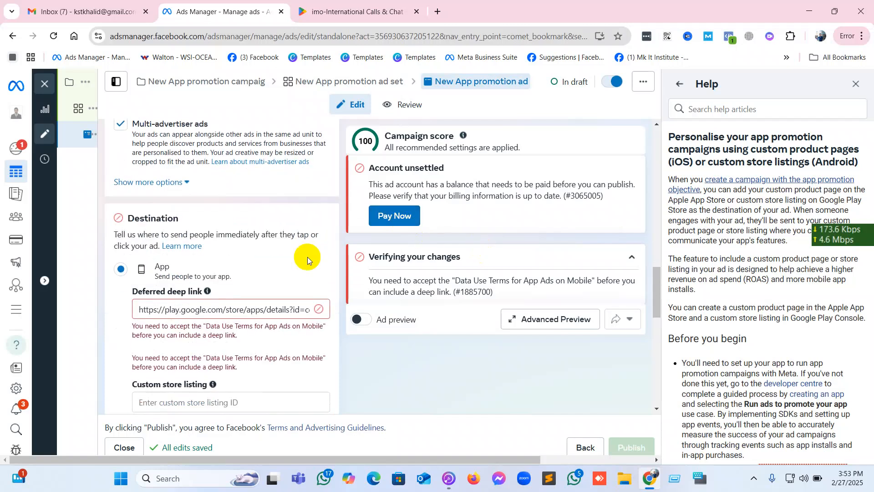
scroll(308, 258, up, 1)
scroll(308, 256, up, 10)
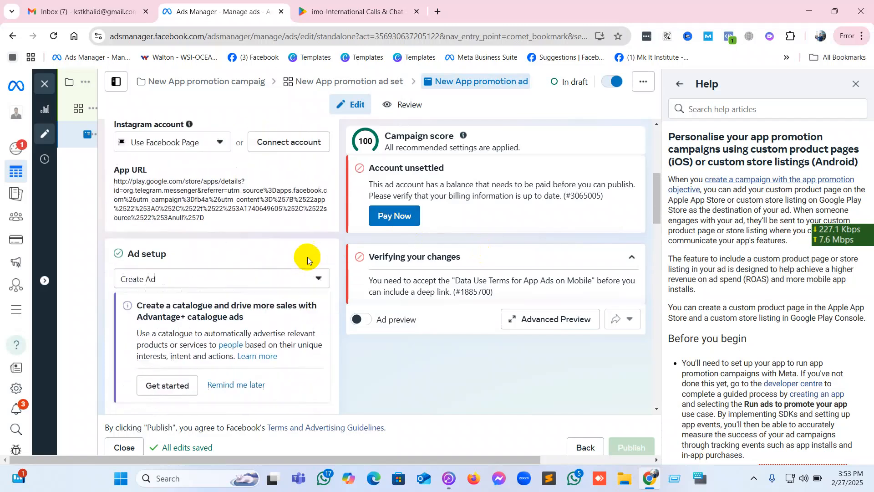
scroll(307, 257, up, 3)
scroll(307, 257, up, 1)
scroll(308, 256, down, 7)
scroll(307, 257, down, 10)
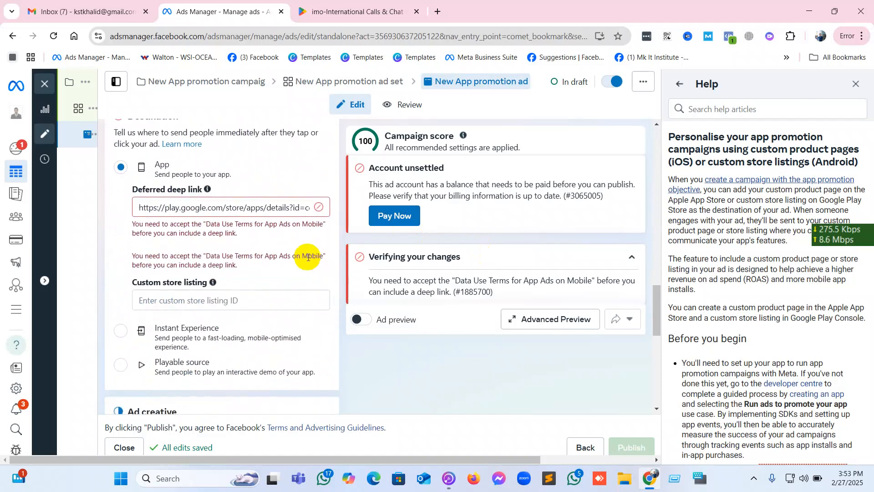
scroll(307, 259, down, 3)
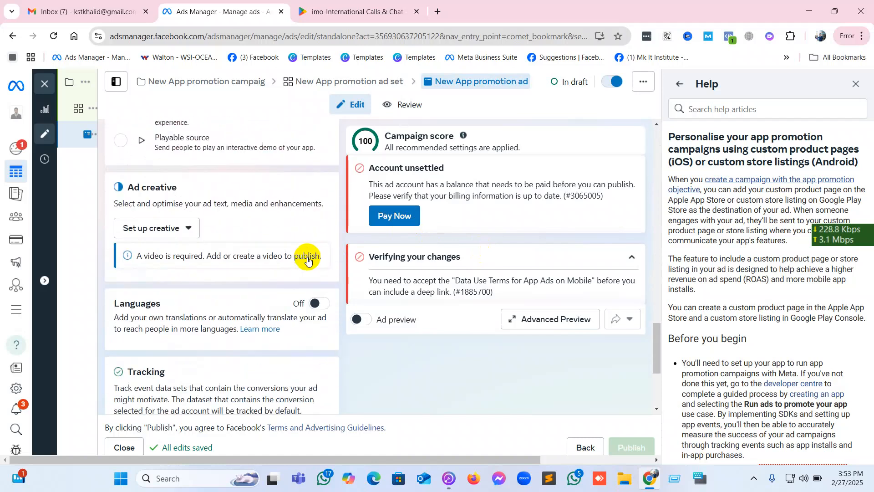
scroll(307, 257, down, 4)
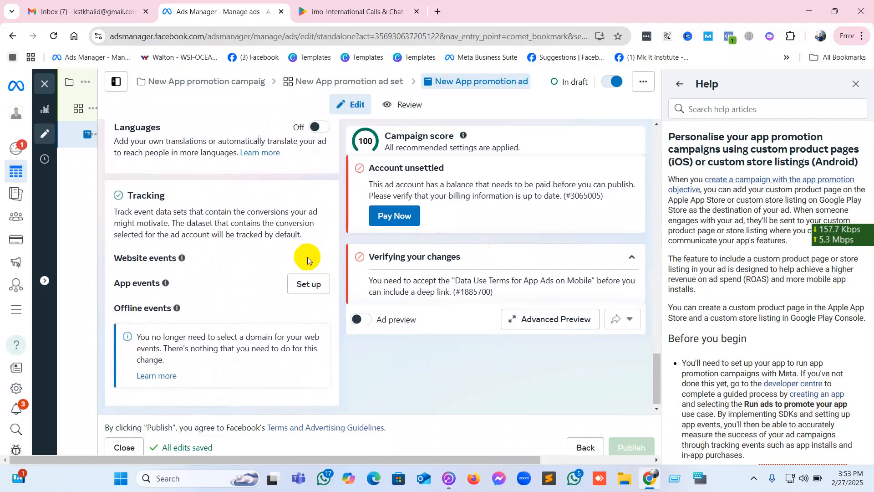
scroll(307, 257, up, 5)
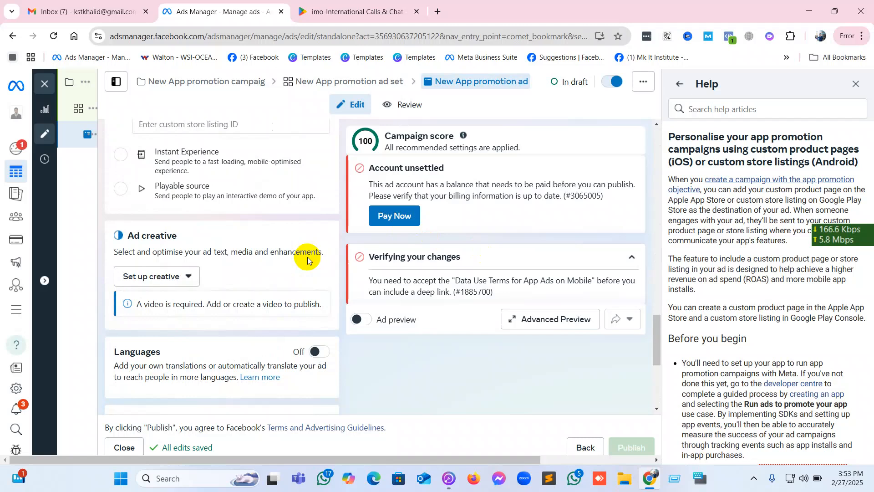
scroll(308, 257, up, 6)
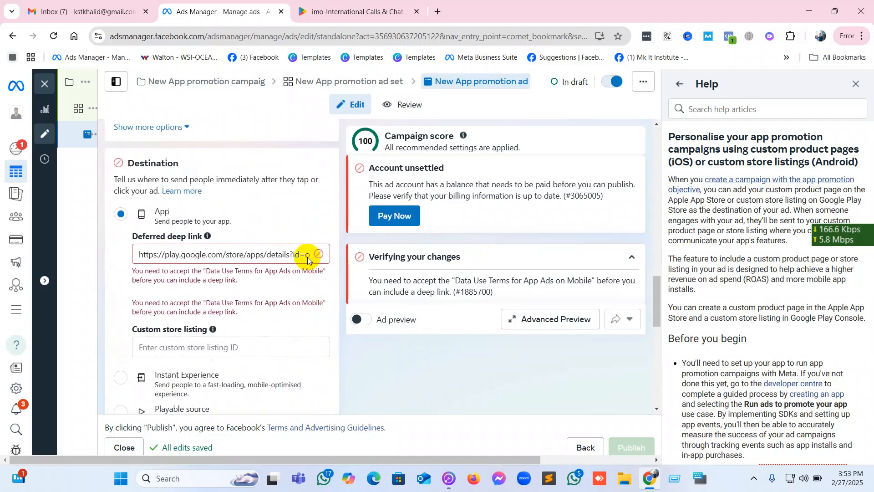
Switch to the imo app's Google Play page, close its share dialog and return to Ads Manager.
click(386, 11)
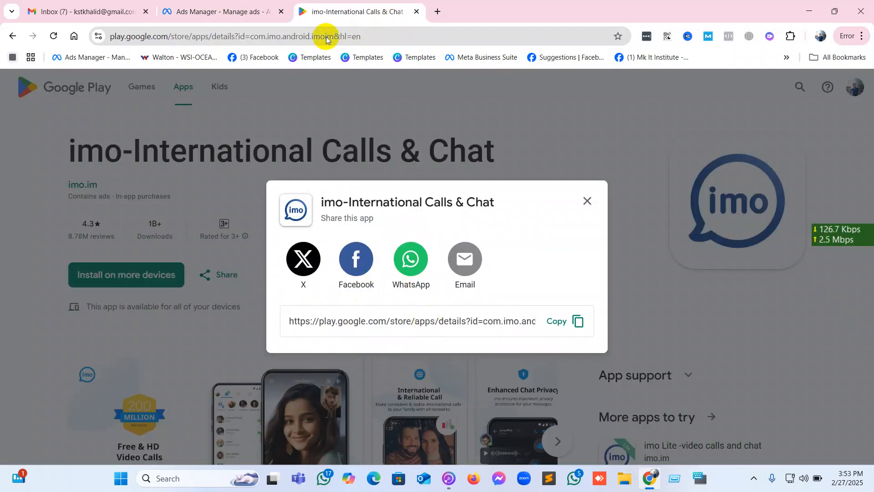
click(366, 34)
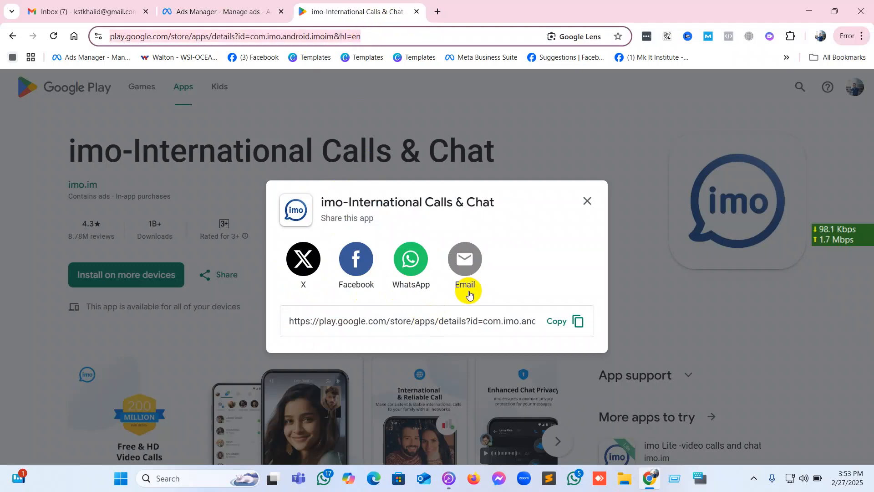
click(588, 201)
click(206, 10)
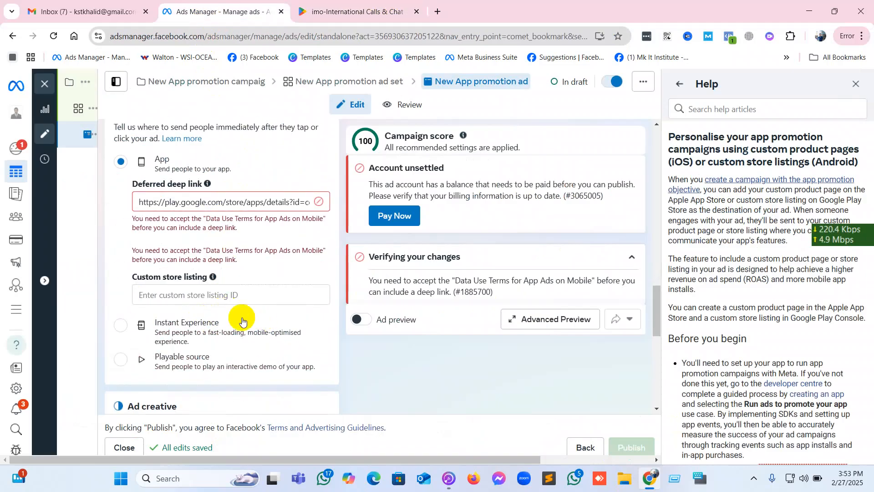
Examine the data use terms notice under the deferred deep link, the tracking section and the ad's publishing status.
click(133, 219)
drag(132, 219, 321, 236)
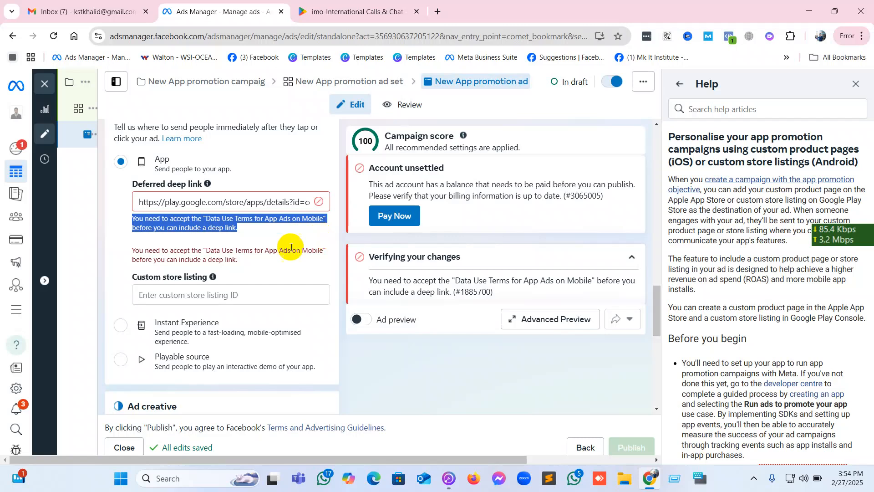
scroll(221, 258, down, 5)
scroll(219, 258, down, 4)
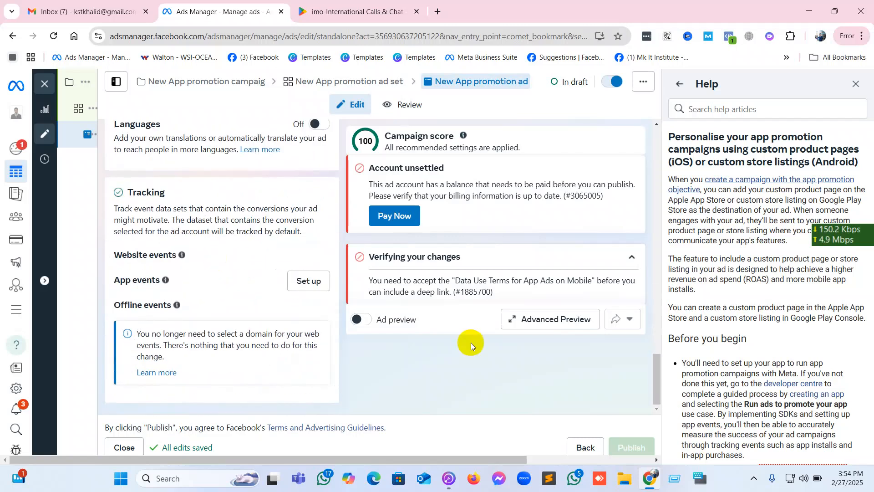
mouse_move(629, 447)
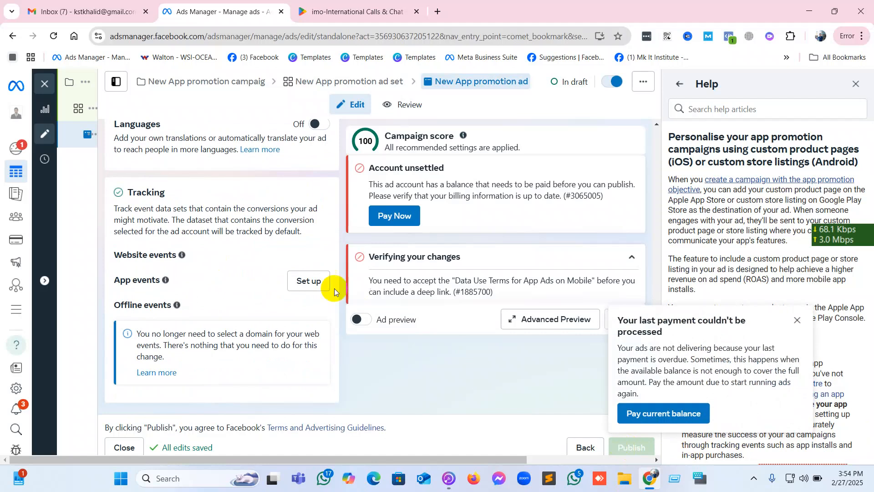
scroll(330, 290, up, 15)
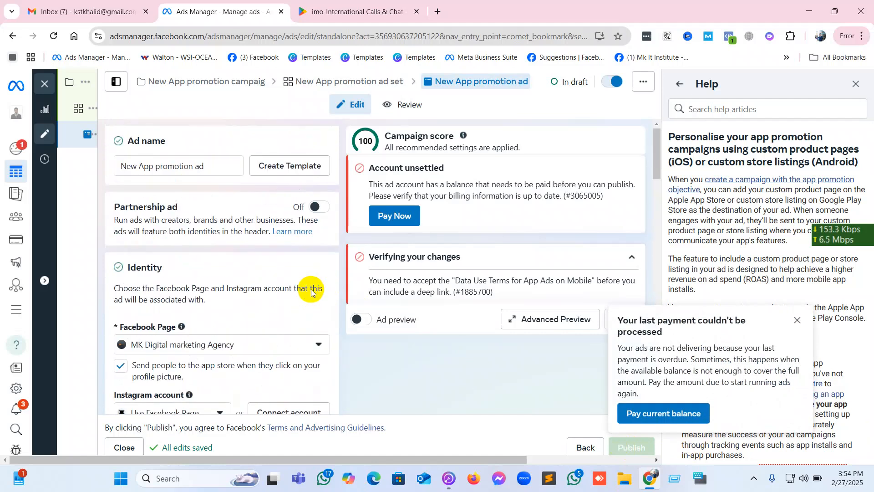
Open the app promotion ad set and set its performance goal to Maximise number of link clicks.
click(89, 110)
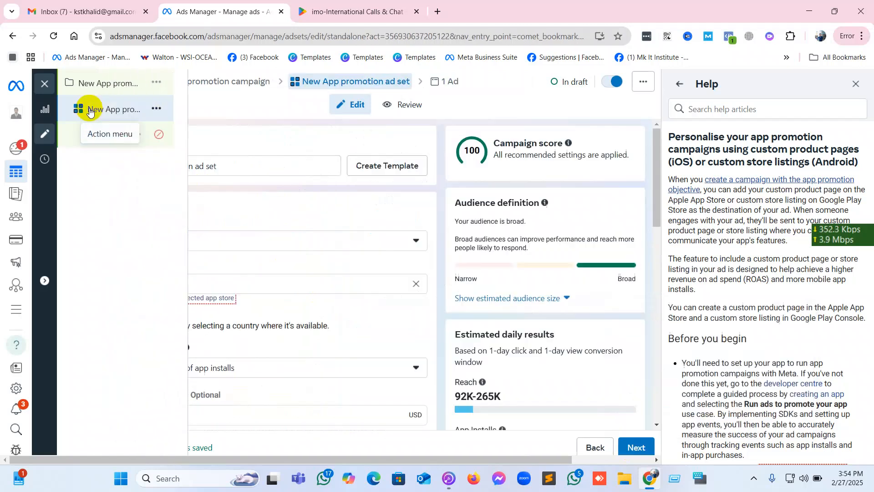
scroll(370, 262, down, 15)
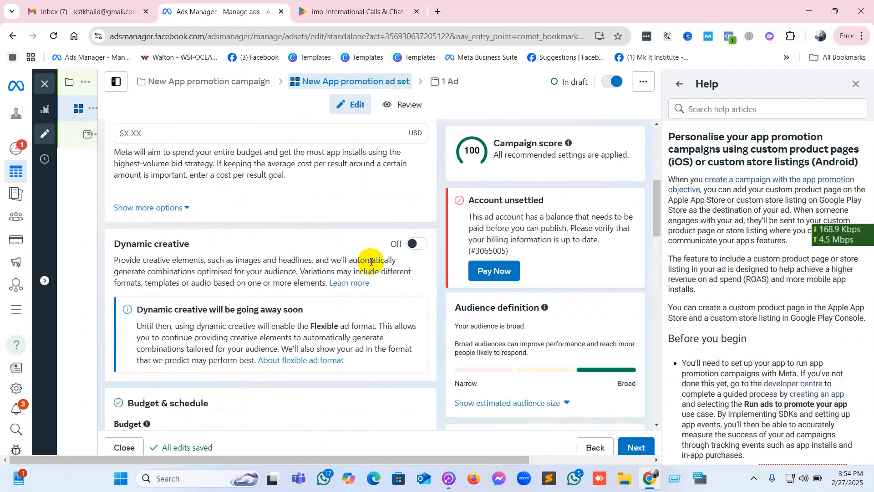
scroll(371, 262, down, 8)
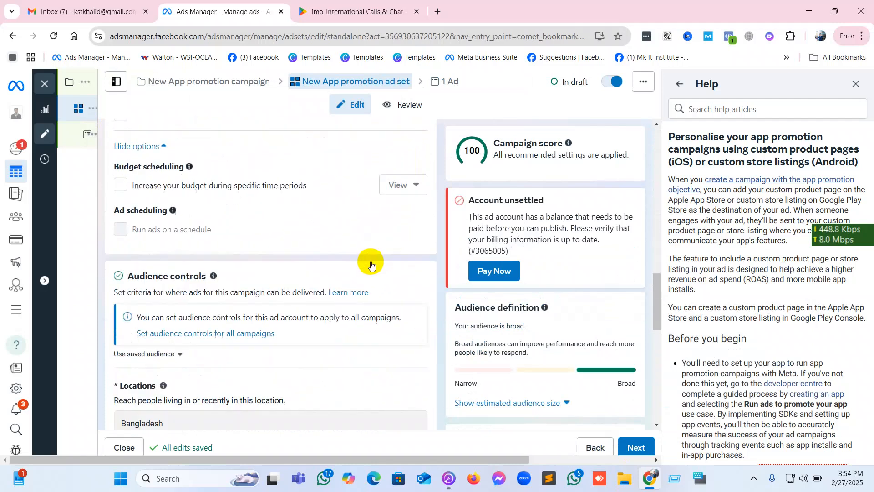
mouse_move(371, 261)
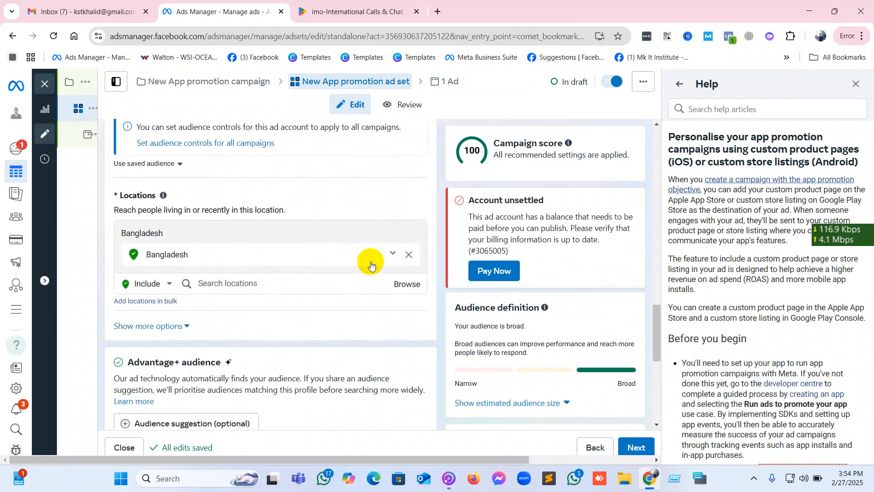
scroll(370, 261, down, 7)
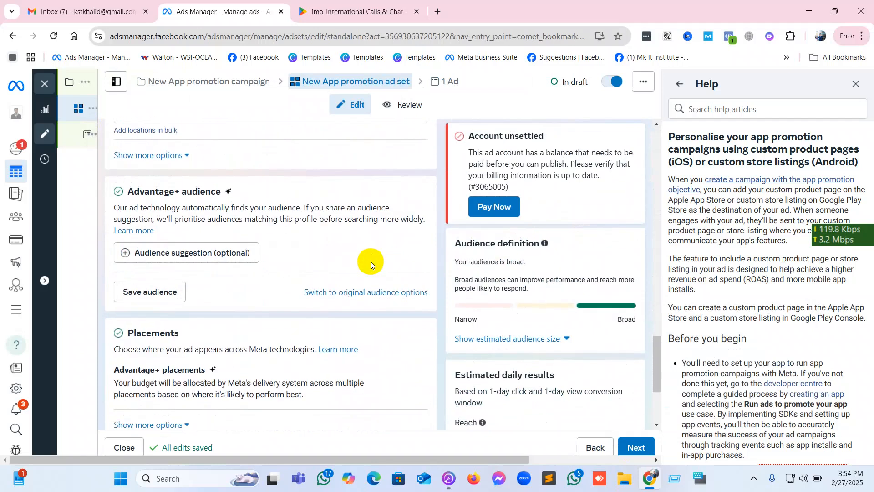
scroll(371, 261, up, 15)
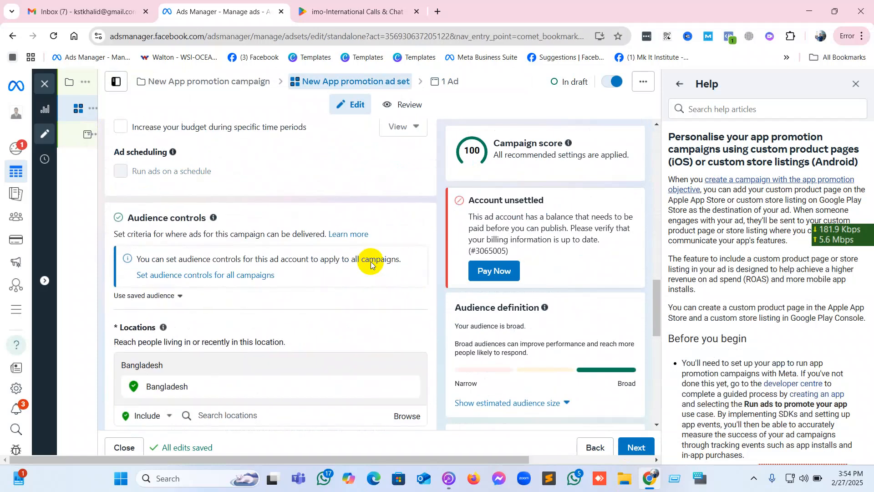
scroll(370, 262, up, 5)
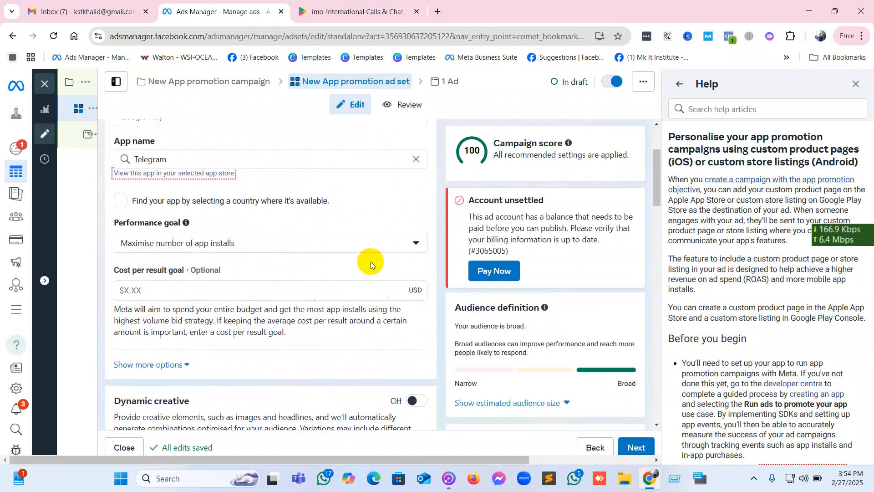
click(279, 273)
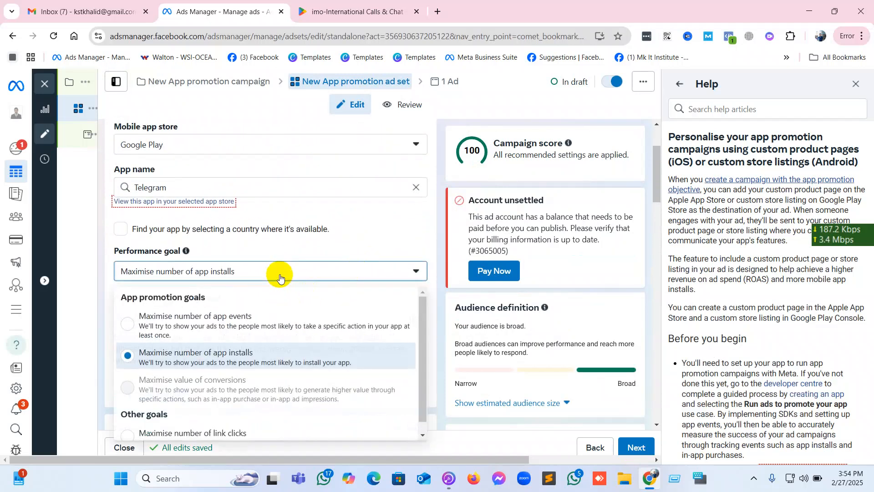
scroll(262, 296, down, 1)
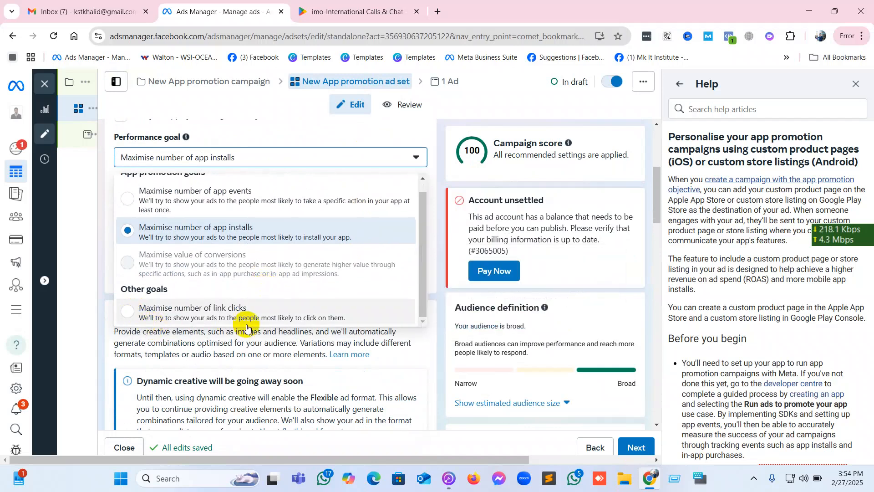
click(221, 311)
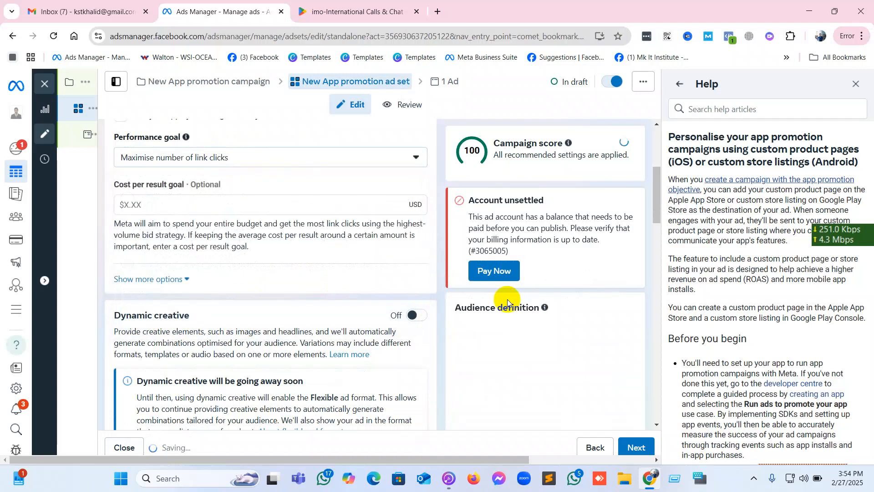
Review the ad set's app, performance goal, dynamic creative, budget and schedule settings.
scroll(376, 270, up, 3)
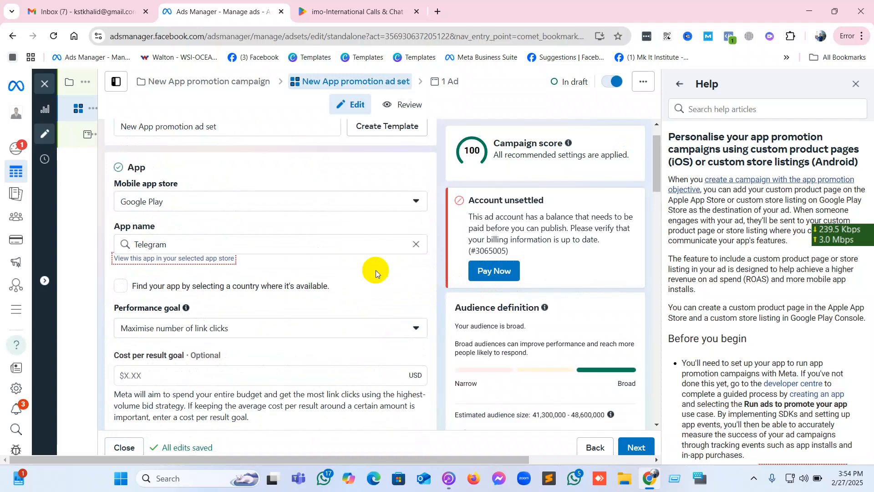
scroll(376, 272, down, 5)
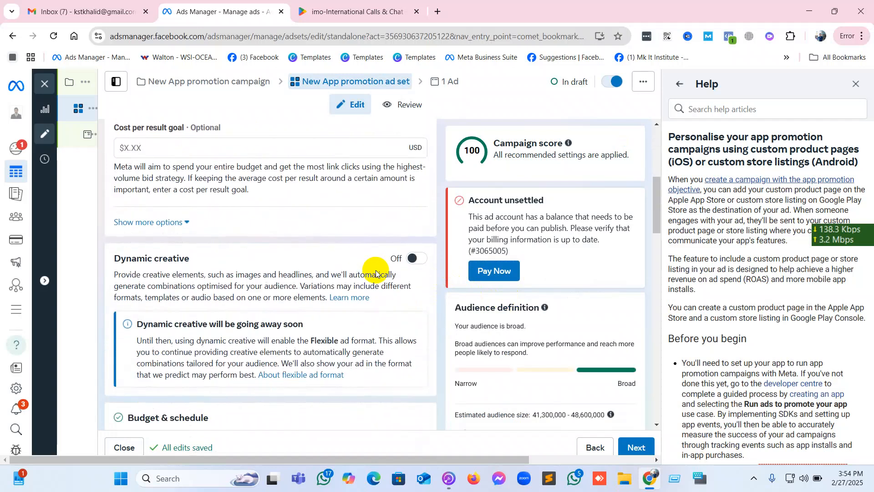
scroll(376, 270, down, 4)
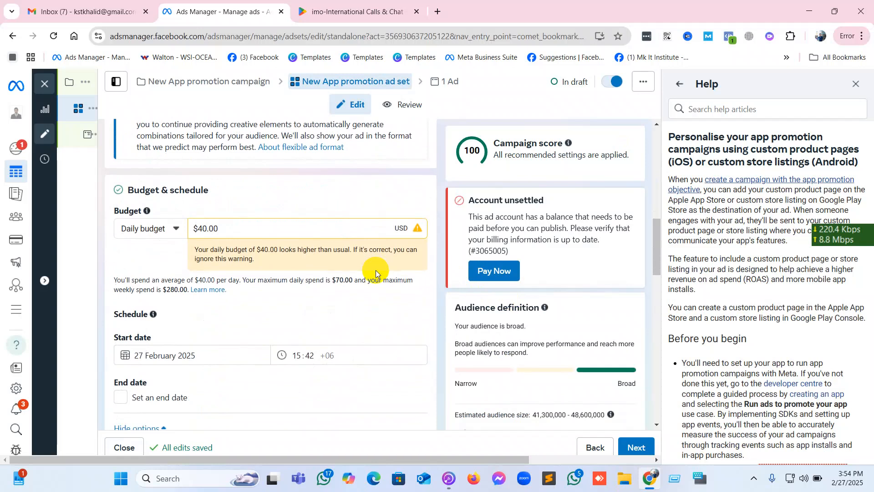
scroll(376, 270, up, 8)
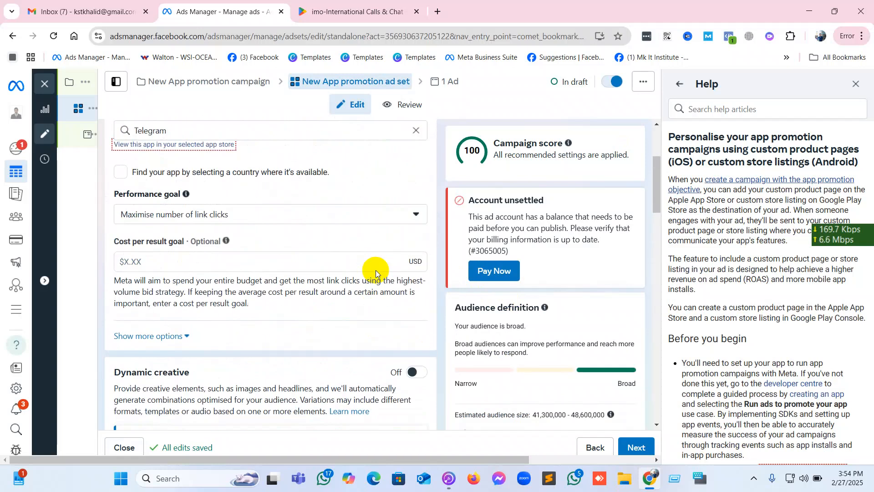
scroll(376, 272, up, 3)
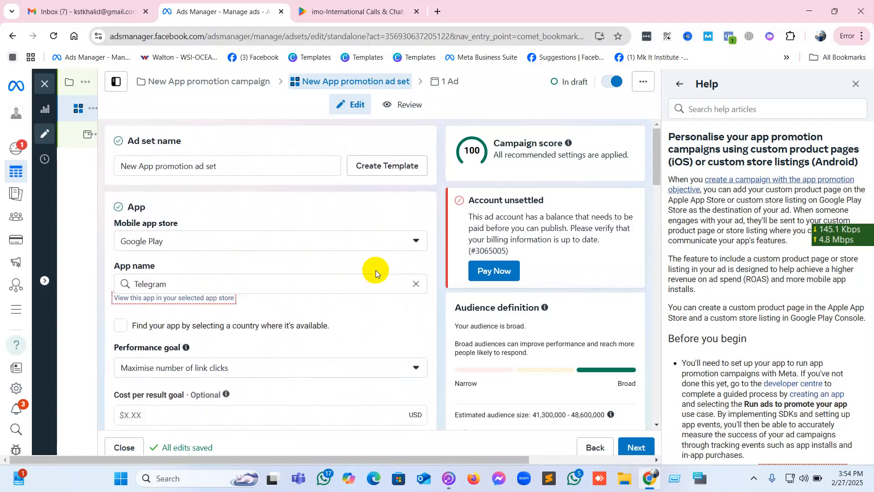
scroll(376, 270, down, 10)
mouse_move(87, 134)
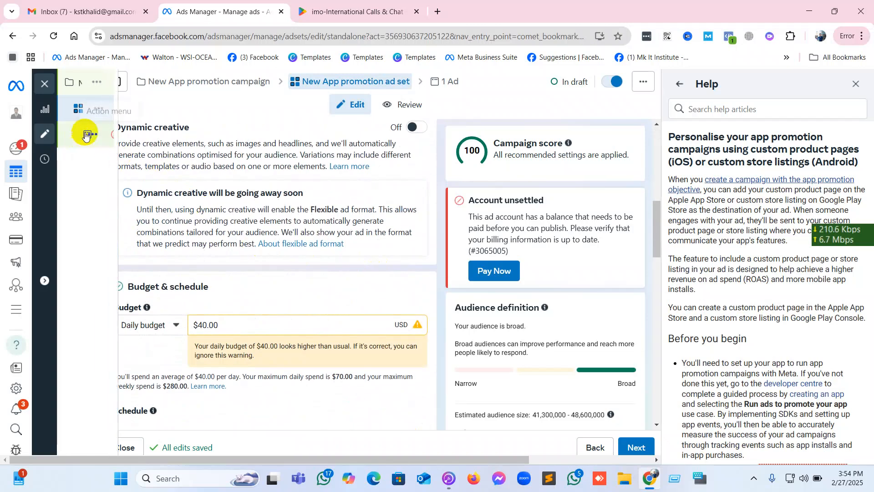
Look through the ad set from its app and performance goal down to its placements and device settings.
scroll(319, 232, up, 9)
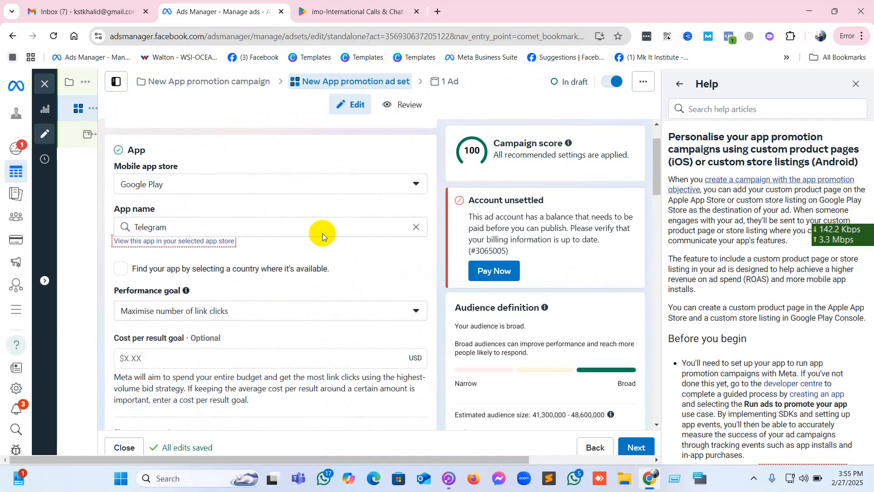
scroll(323, 233, up, 2)
scroll(323, 233, down, 12)
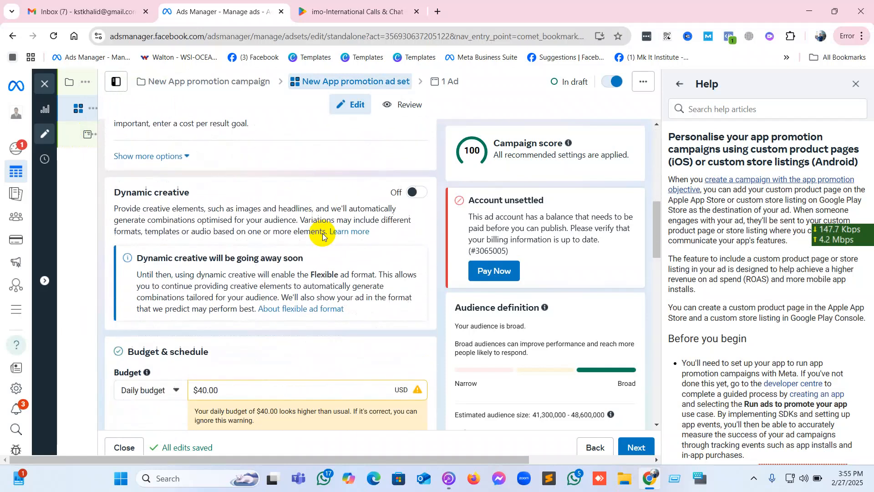
scroll(322, 233, down, 12)
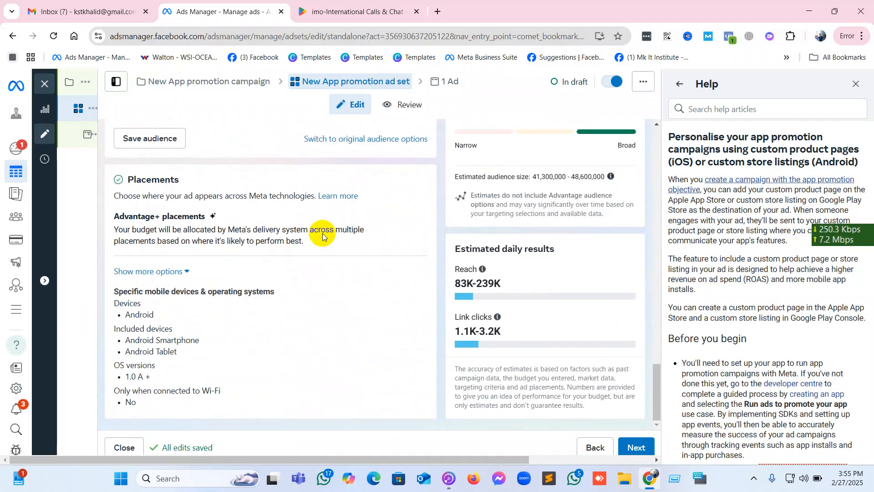
Open the app promotion ad and view the Data Use Terms for App Ads on Mobile from its destination section.
click(94, 136)
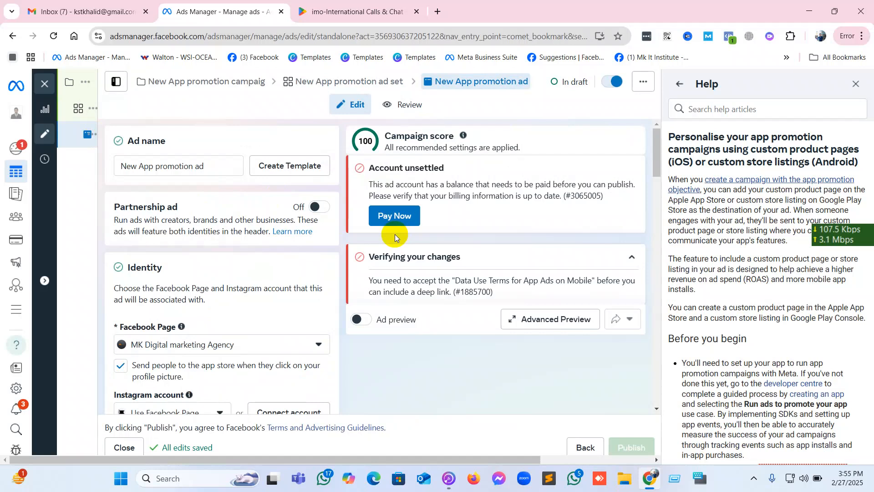
scroll(223, 258, down, 1)
scroll(222, 259, down, 10)
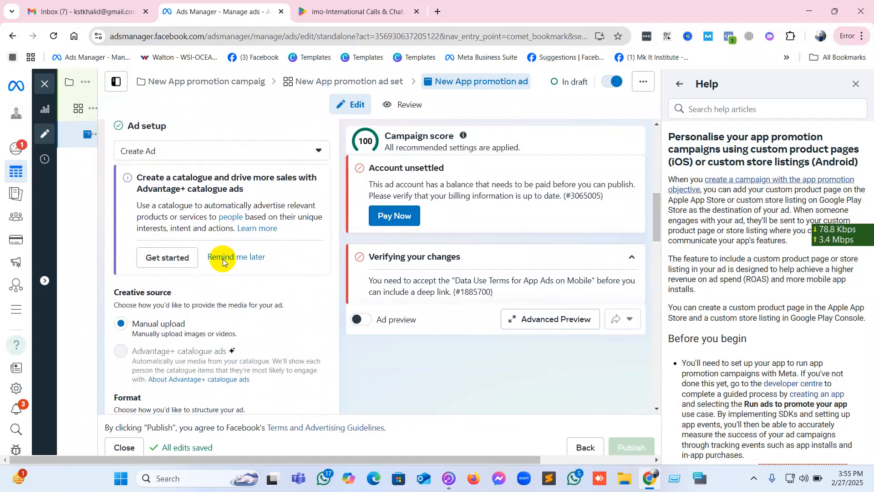
scroll(223, 259, down, 8)
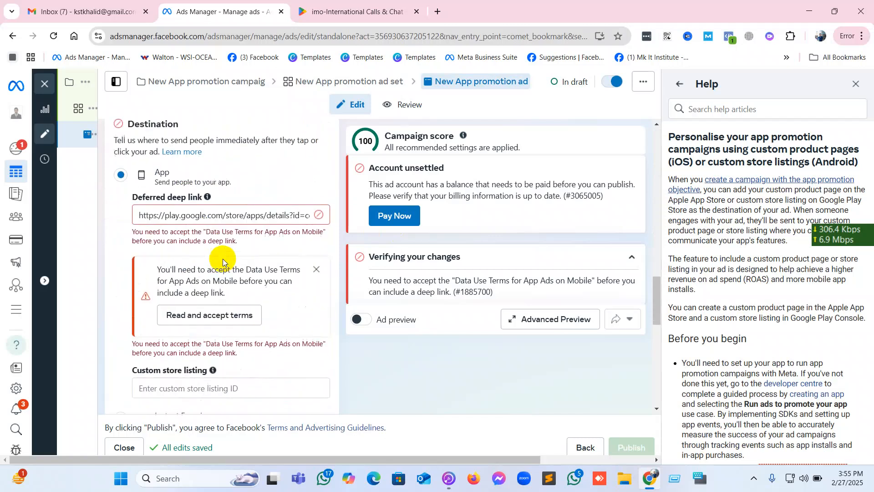
click(219, 312)
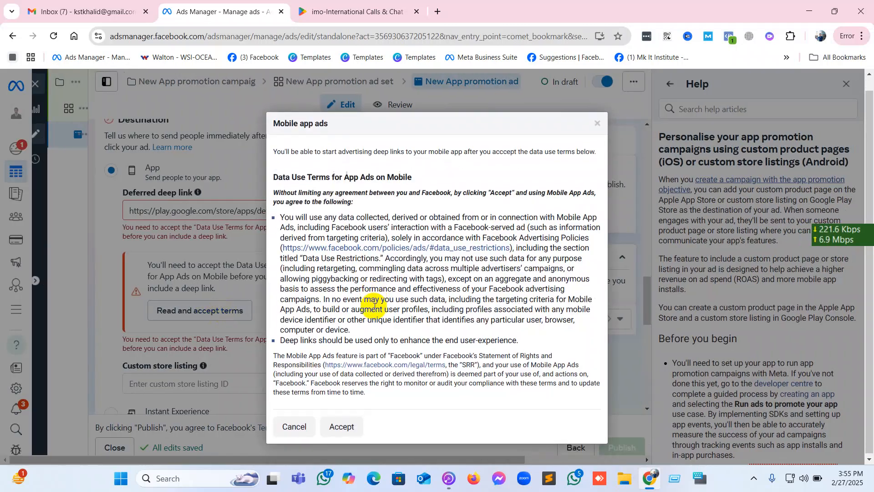
click(595, 124)
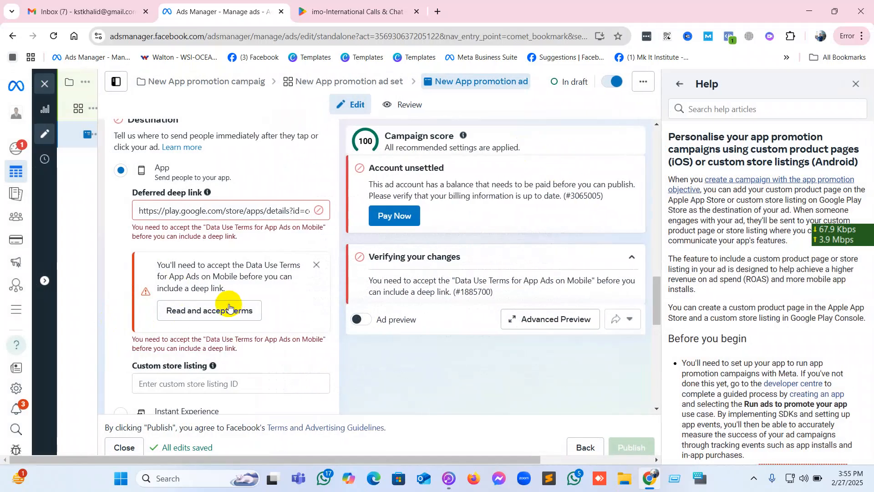
Try to accept the Data Use Terms for App Ads on Mobile for the ad's deferred deep link.
click(217, 314)
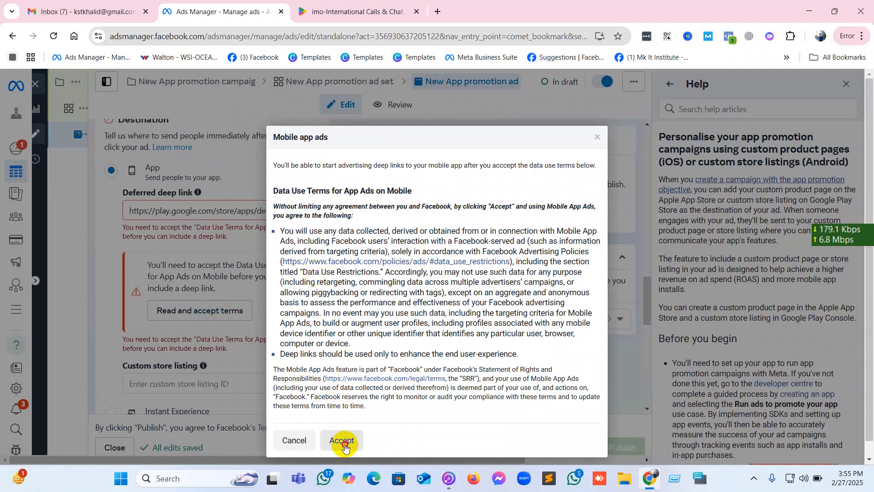
click(344, 441)
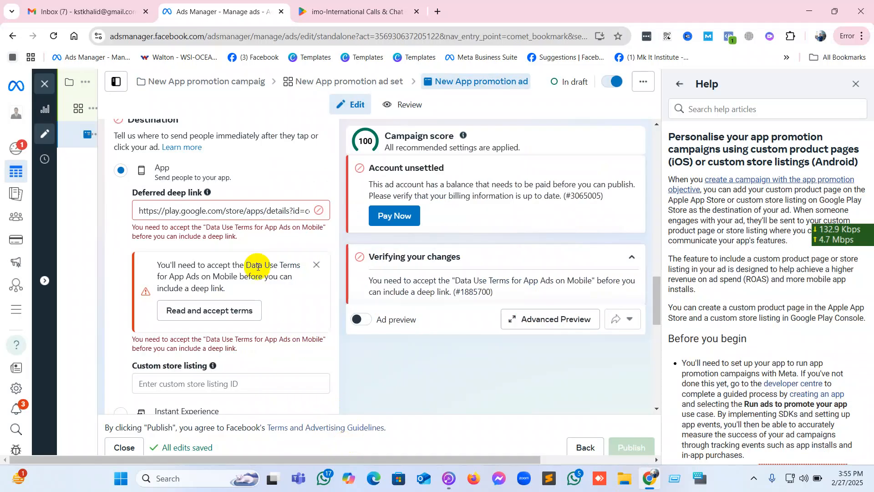
click(234, 313)
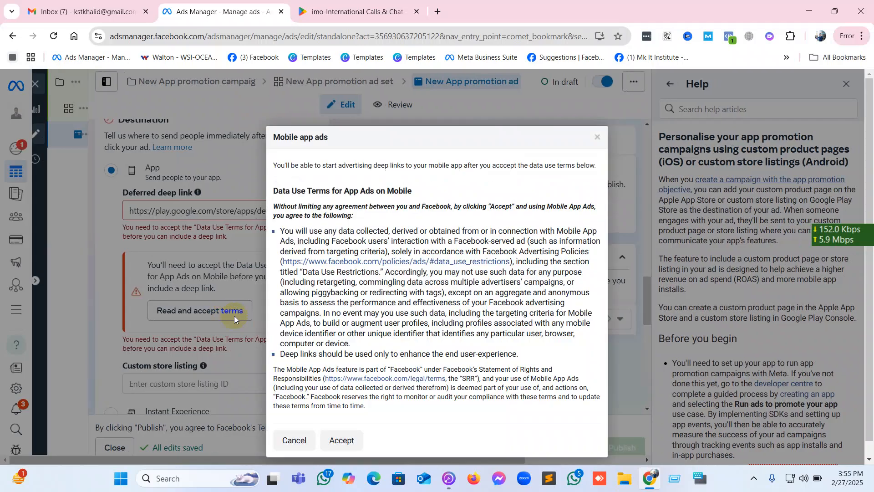
click(332, 441)
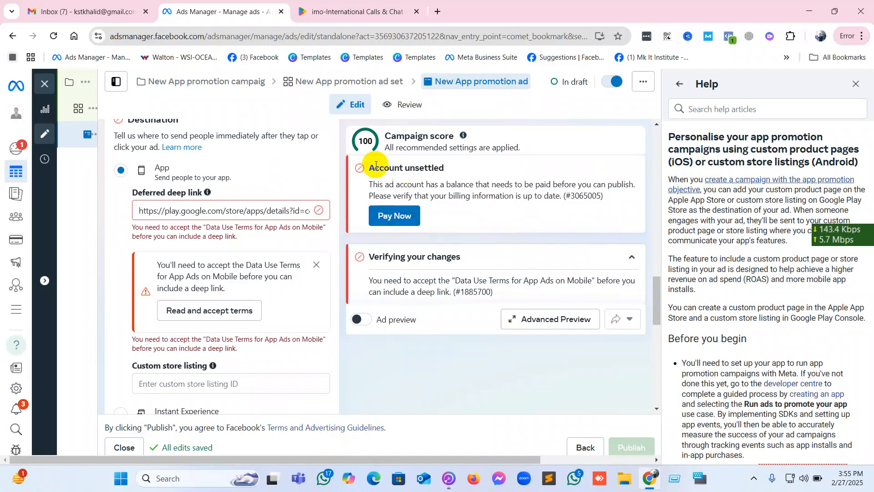
drag(367, 166, 463, 167)
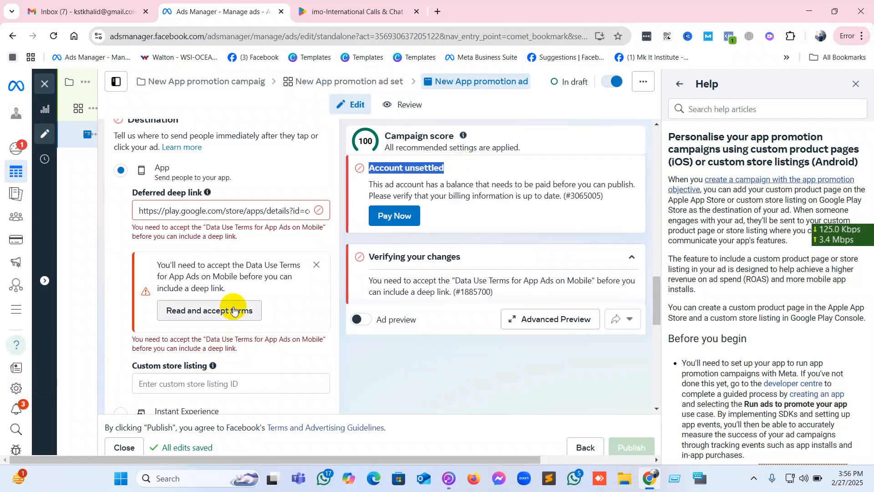
click(234, 310)
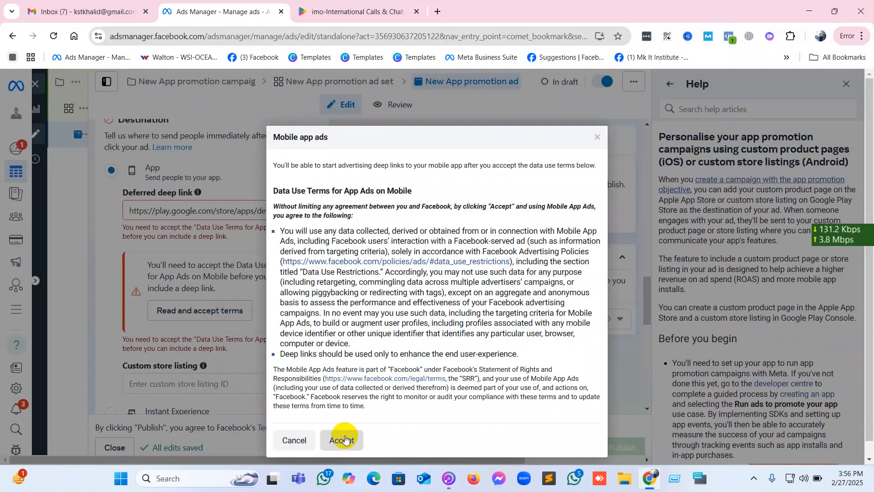
click(342, 439)
Check the ad's deferred deep link, custom store listing and tracking section.
scroll(284, 368, down, 3)
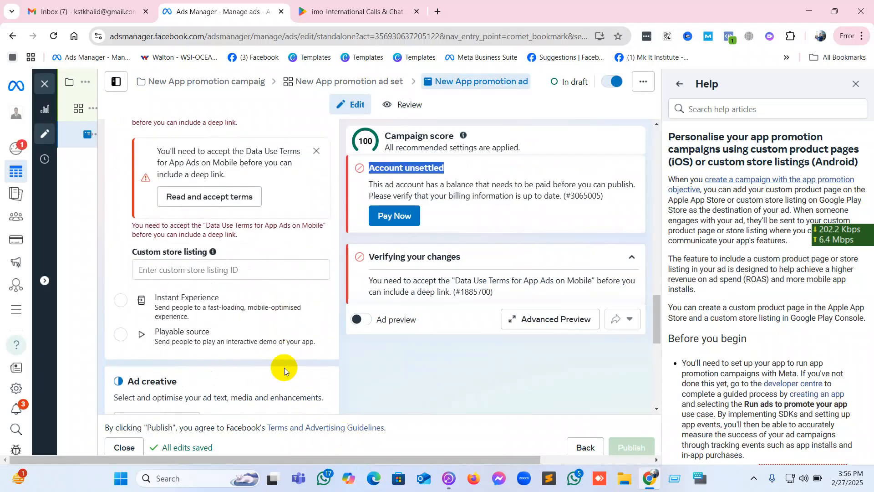
scroll(284, 368, up, 3)
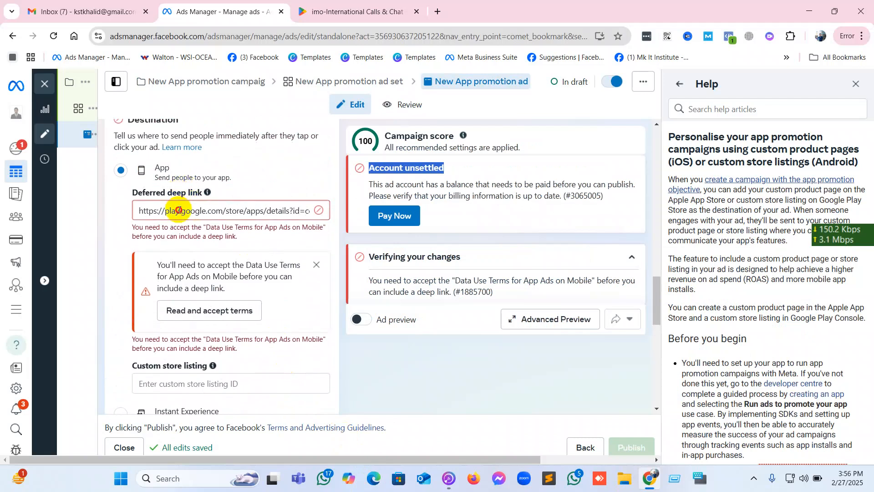
click(179, 210)
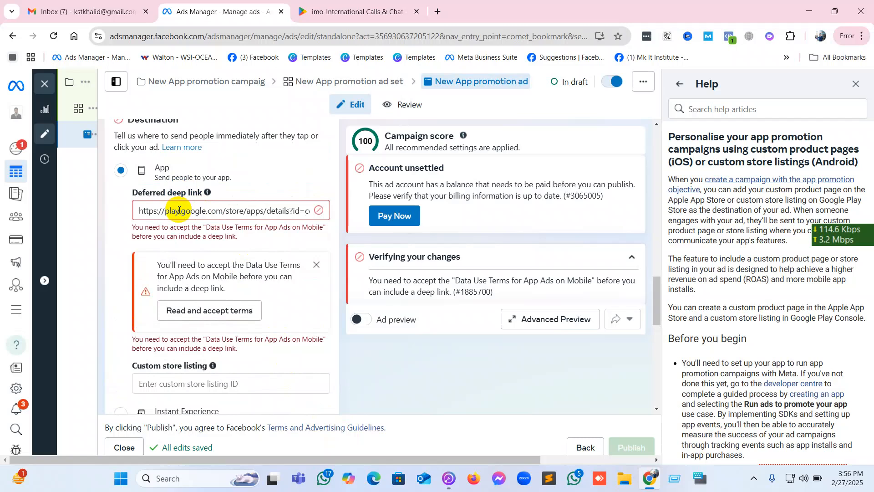
scroll(179, 209, down, 10)
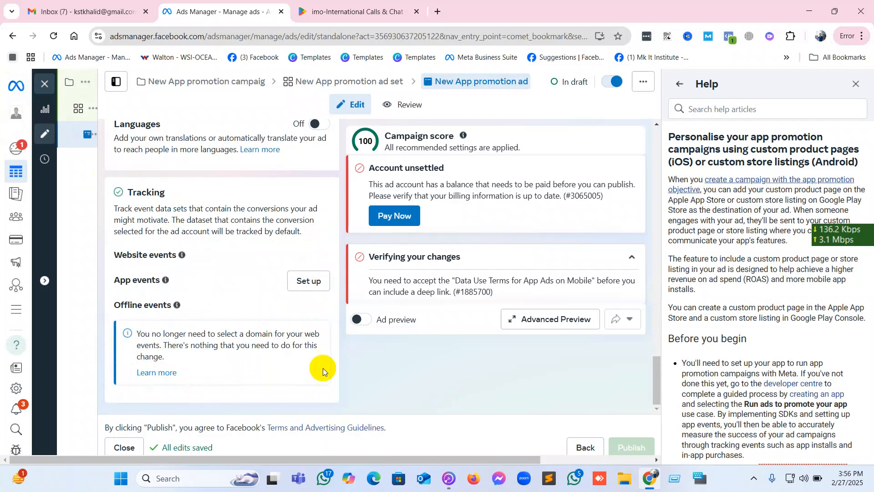
Open the app promotion ad set and set its mobile app store to App Store.
click(91, 114)
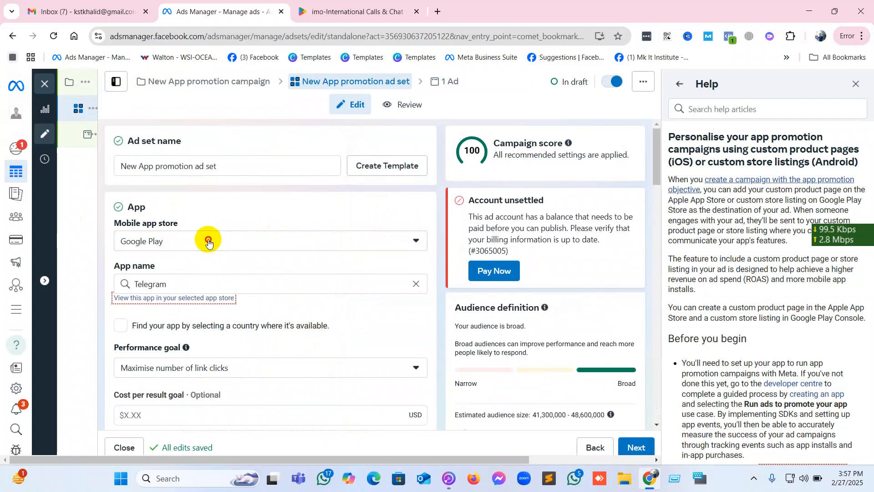
click(208, 243)
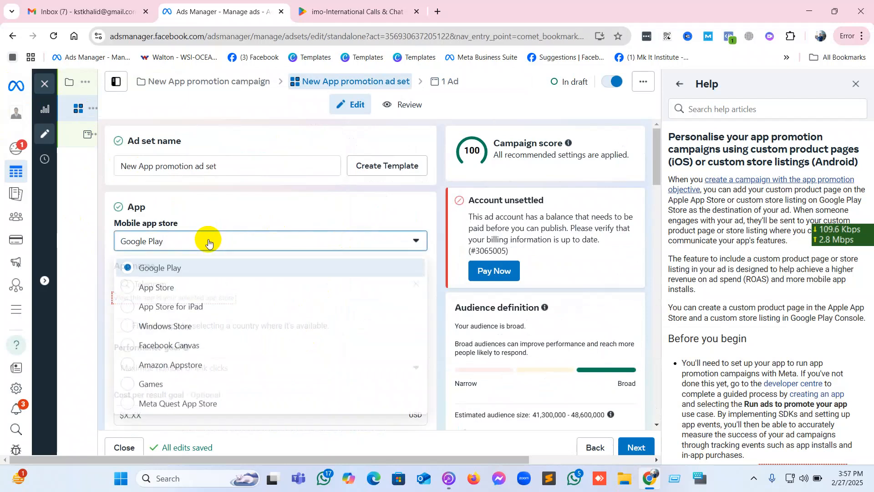
click(187, 289)
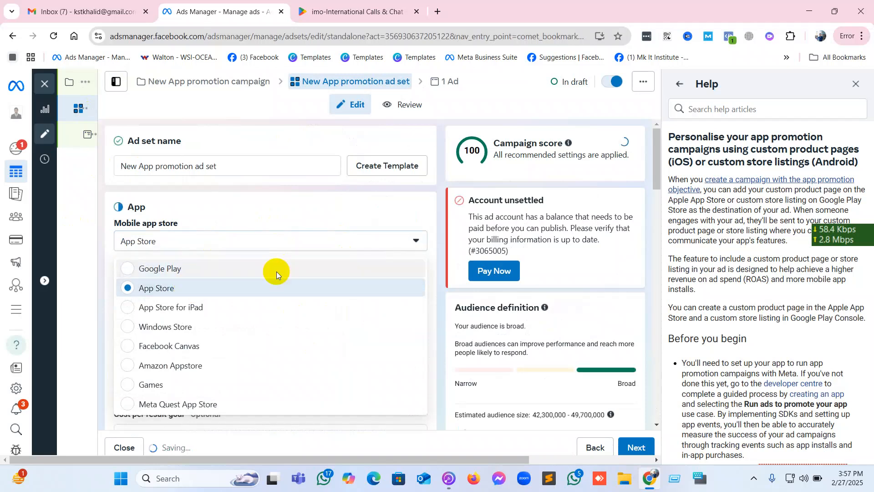
Expand the additional placement options and examine the device, brand safety and inventory filter settings.
scroll(277, 271, down, 5)
scroll(276, 271, down, 15)
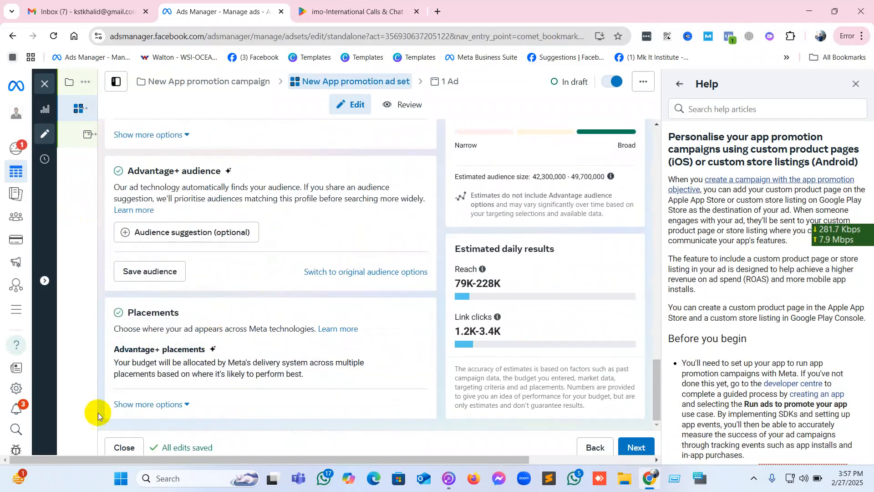
click(173, 404)
scroll(224, 375, down, 6)
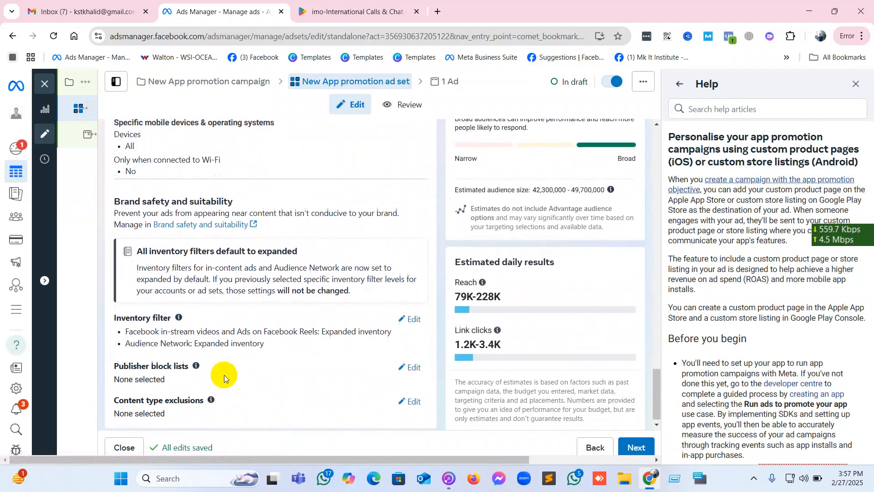
scroll(224, 376, up, 5)
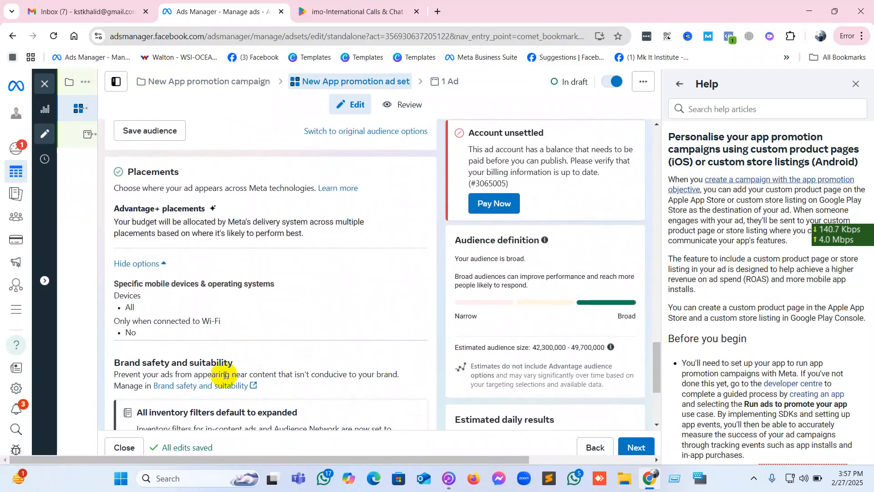
Edit the ad set's placements and choose Manual placements.
mouse_move(383, 293)
click(413, 272)
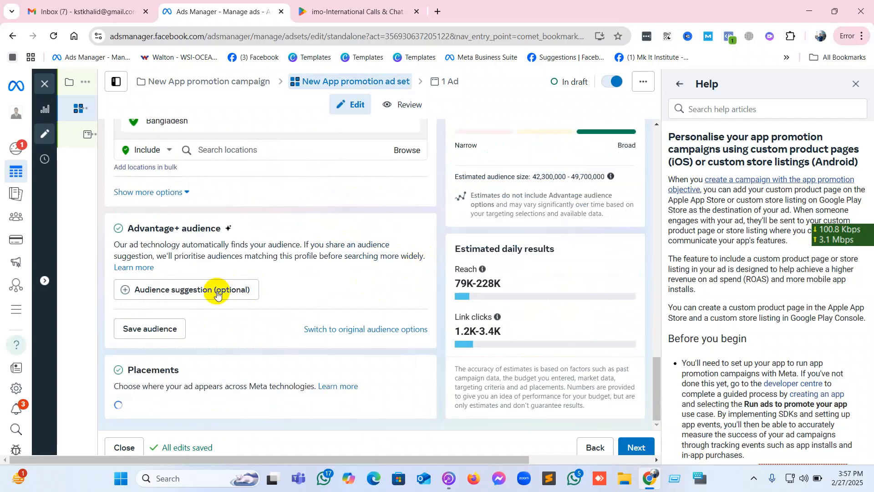
click(128, 320)
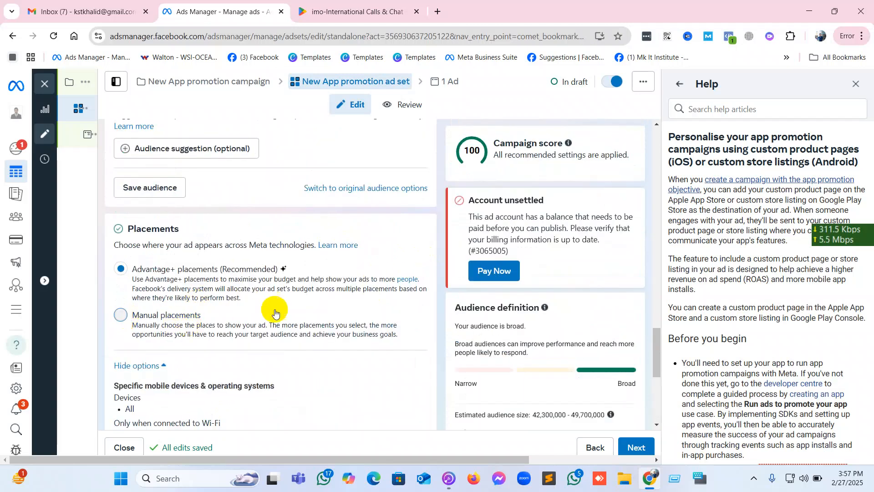
scroll(277, 308, down, 7)
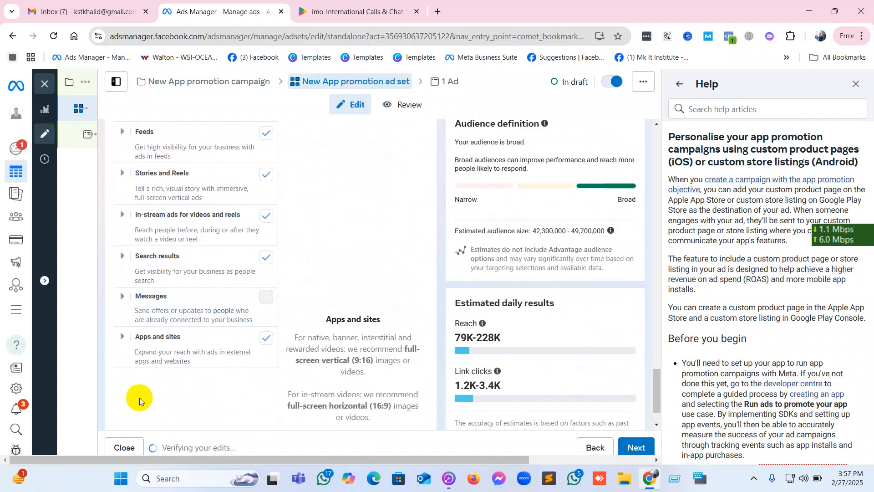
Expand the manual placement options and review the skippable ads, mobile devices, brand safety and content exclusion settings.
scroll(214, 374, down, 1)
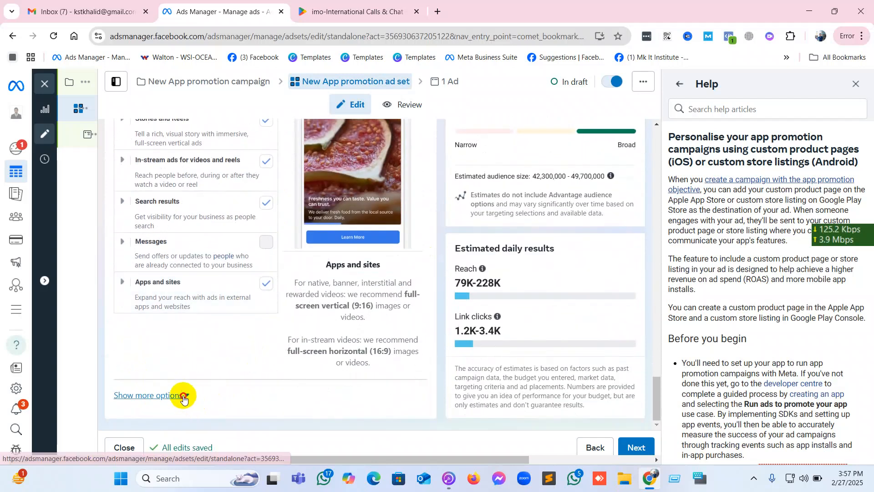
click(179, 393)
scroll(265, 384, down, 1)
scroll(266, 385, down, 6)
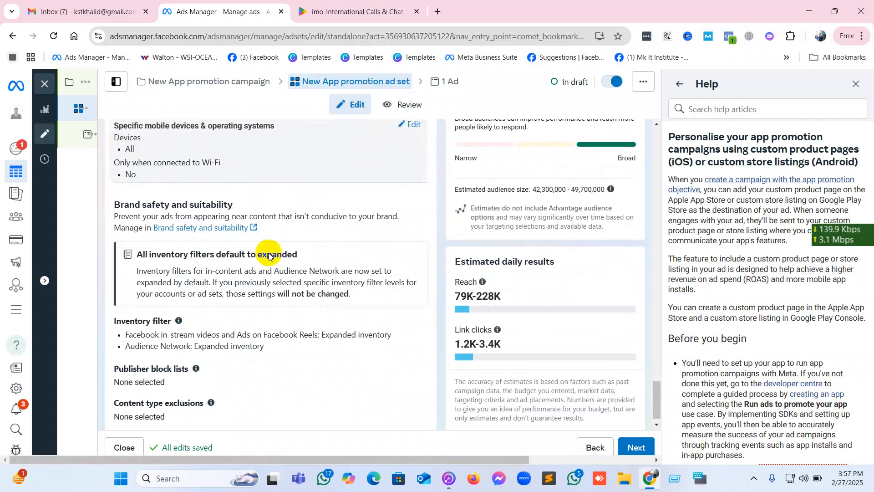
scroll(250, 287, down, 1)
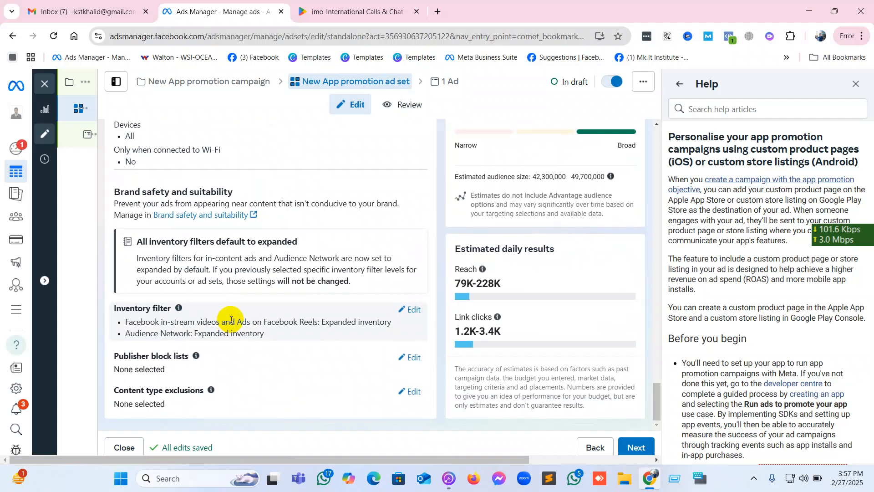
scroll(230, 320, up, 3)
scroll(231, 320, up, 2)
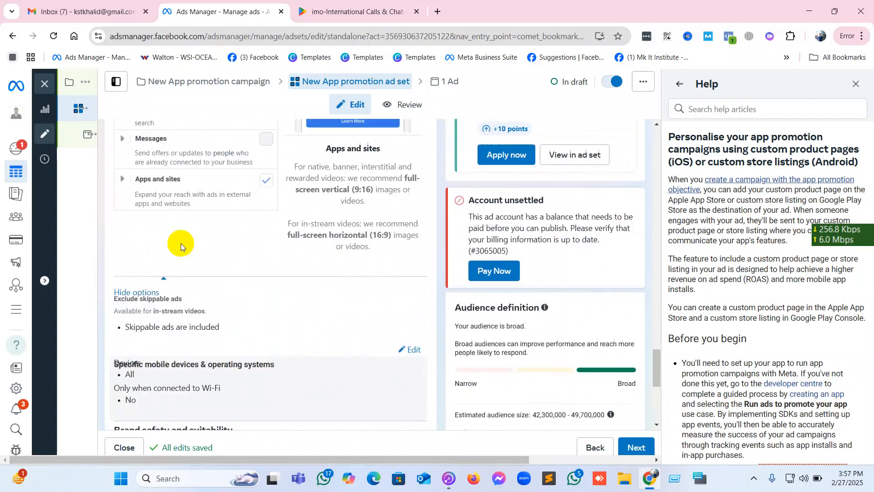
Close the ad set editor and Help, clear the ad set and ad selections, and return to the campaign list.
click(46, 85)
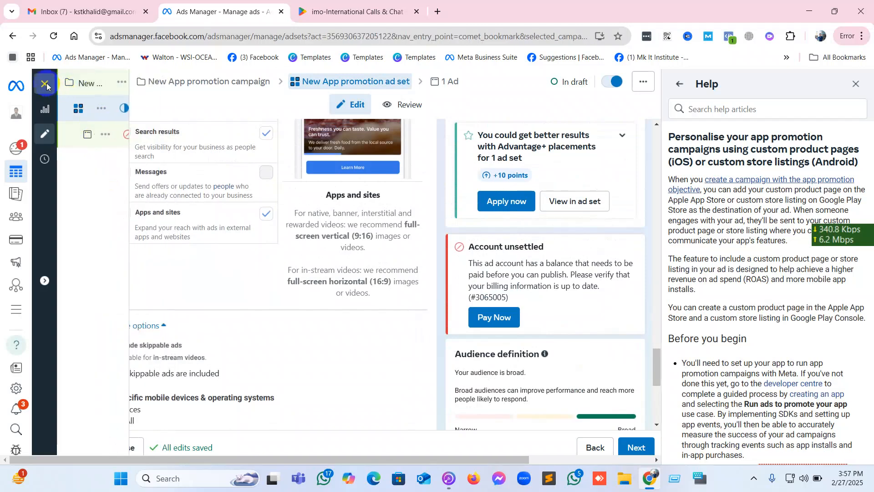
click(855, 84)
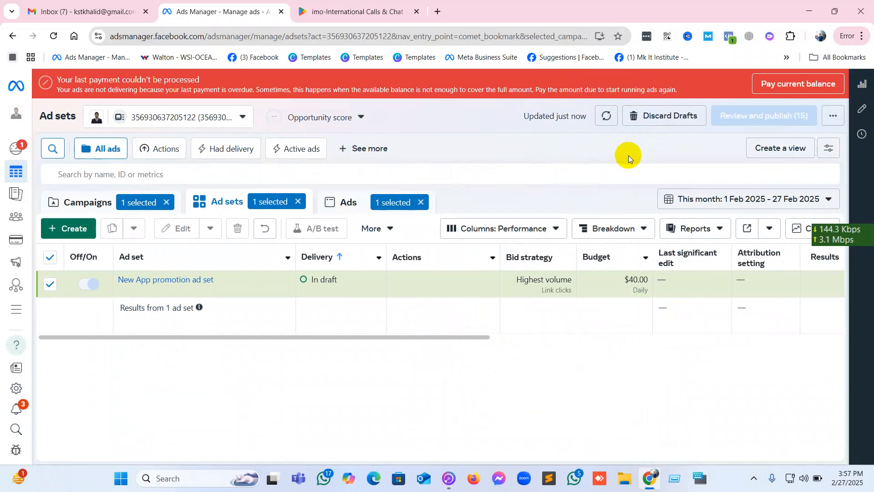
click(51, 284)
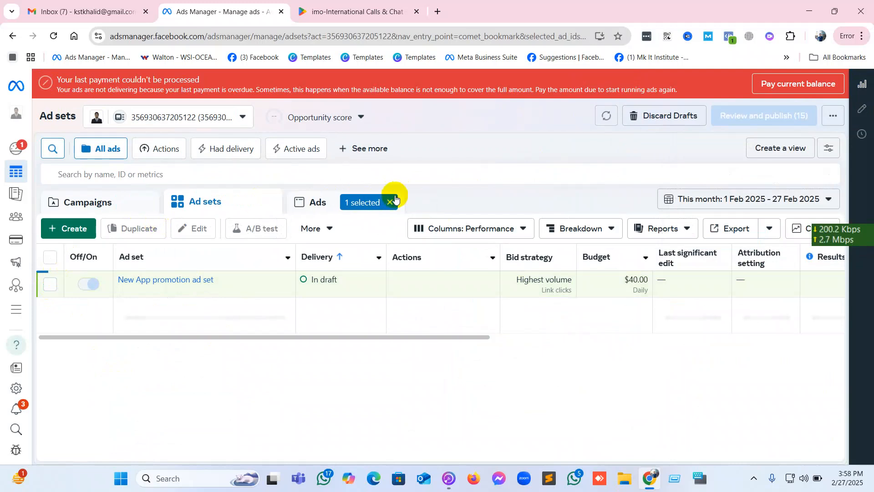
click(391, 201)
click(140, 208)
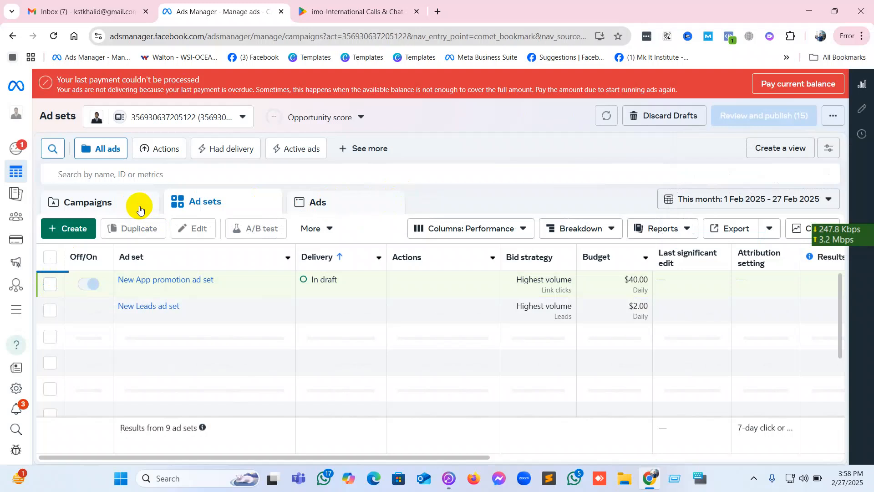
Start a new campaign and compare what the Sales, Engagement and Traffic objectives are good for.
click(82, 235)
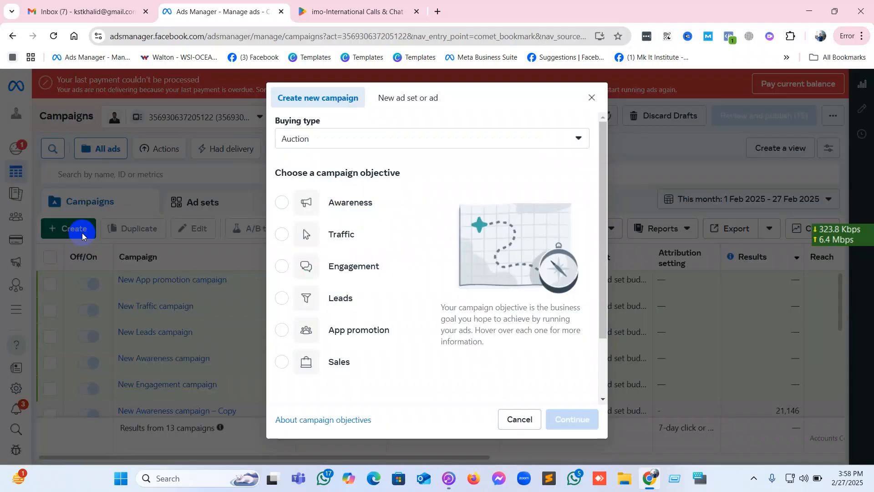
click(350, 369)
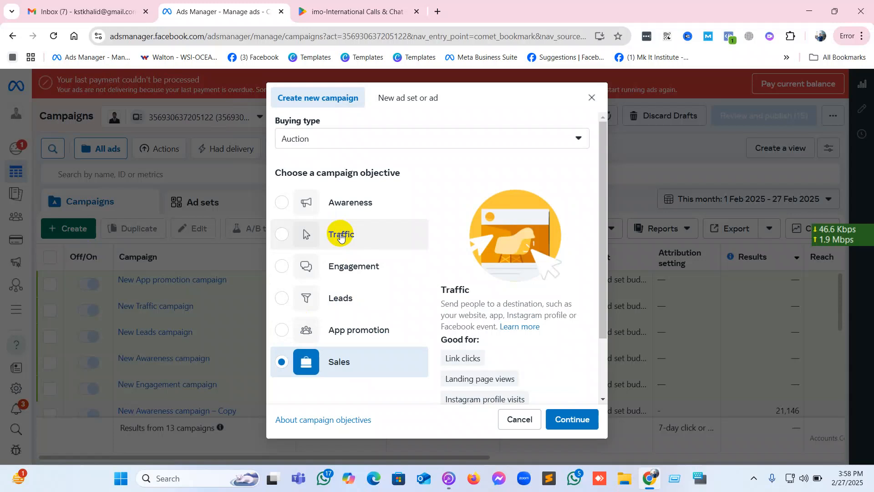
click(354, 270)
scroll(549, 301, down, 2)
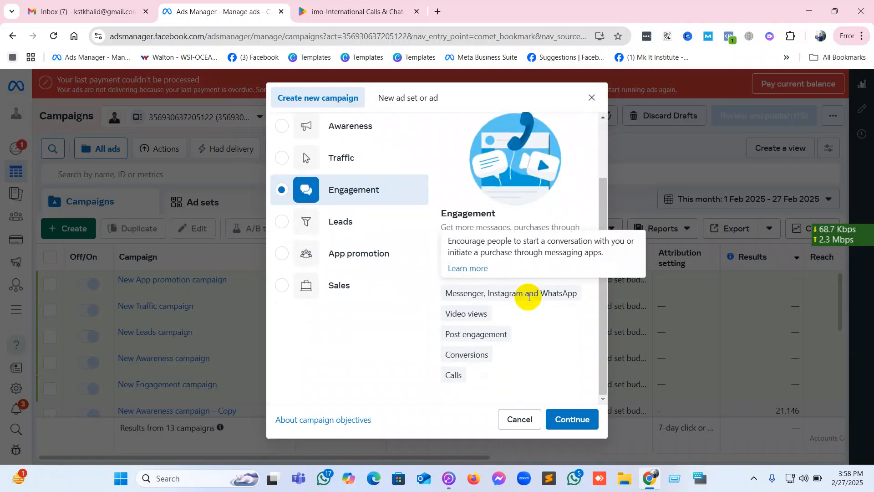
mouse_move(458, 357)
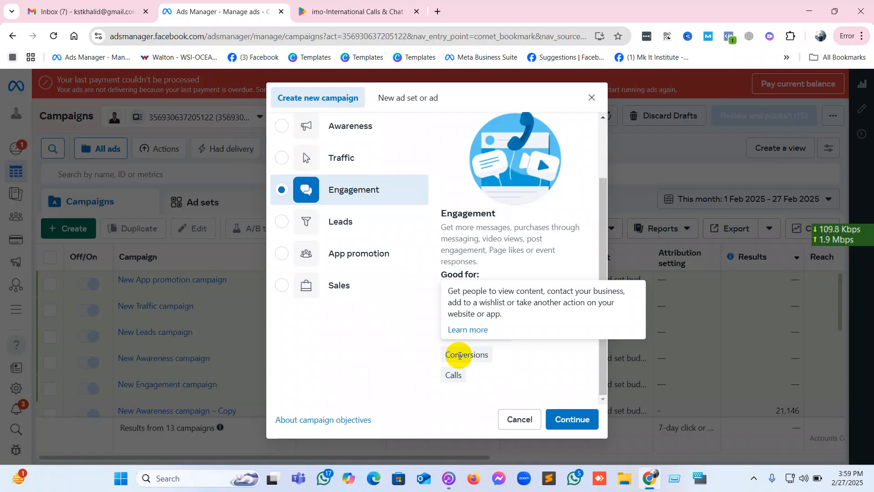
click(344, 157)
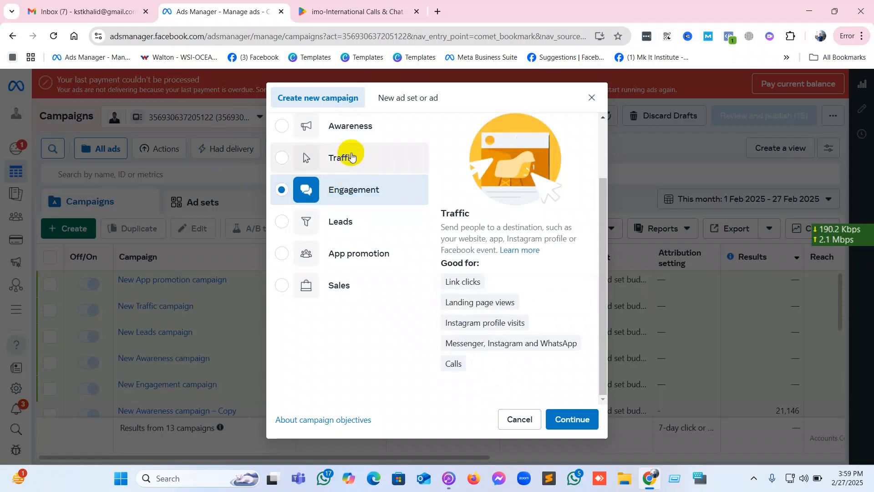
mouse_move(543, 300)
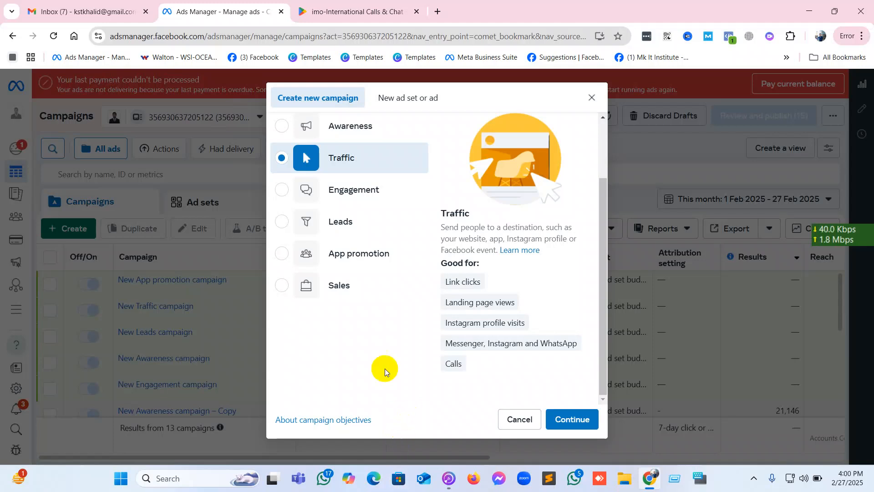
Choose the Sales objective and create the campaign with the Manual sales campaign setup.
click(348, 292)
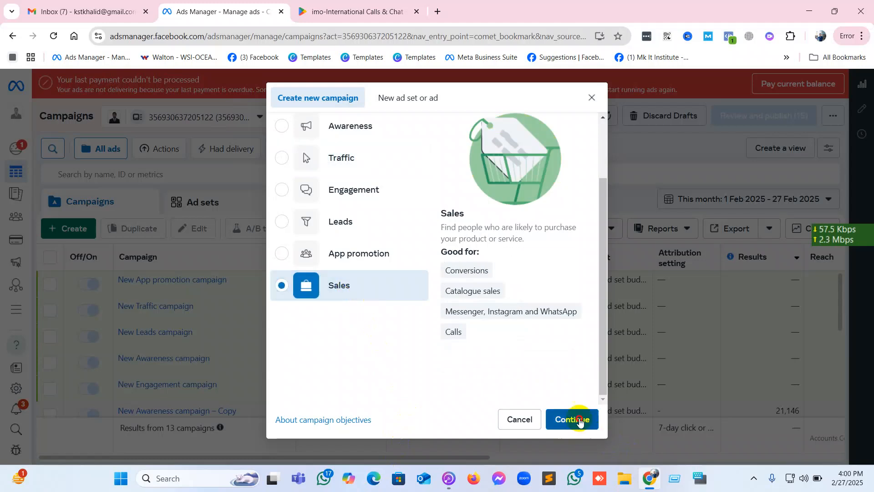
click(578, 418)
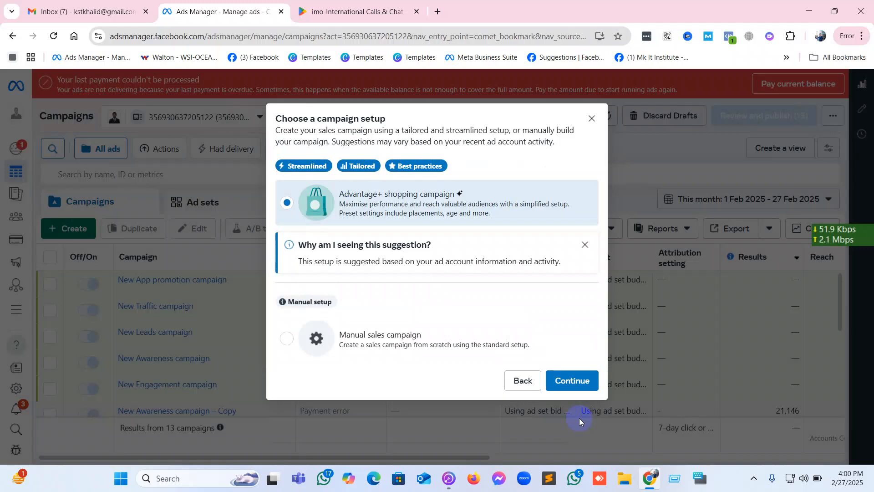
click(417, 338)
click(571, 382)
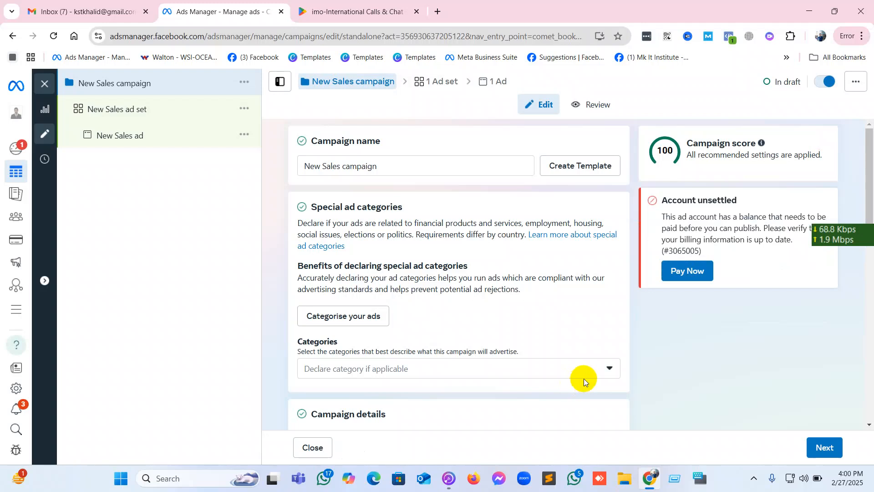
Examine the sales campaign's objective list, Advantage+ catalogue ads, campaign budget, A/B test and reporting settings.
scroll(525, 334, down, 3)
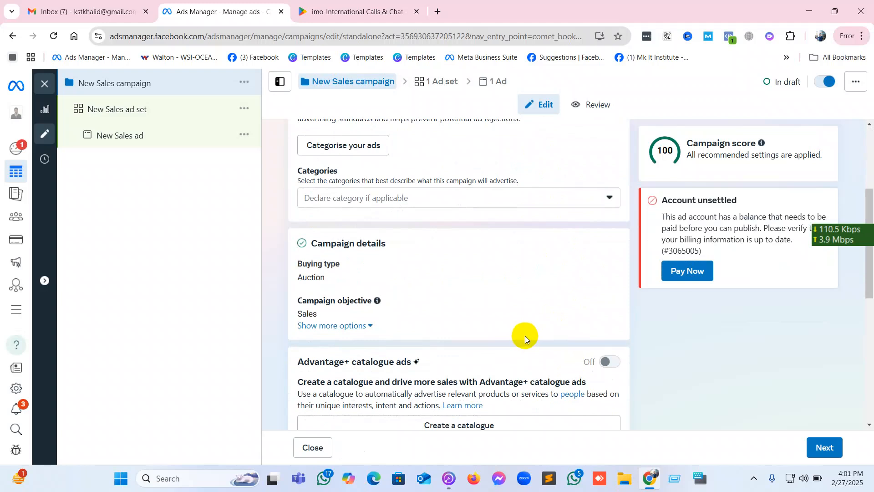
scroll(525, 335, down, 6)
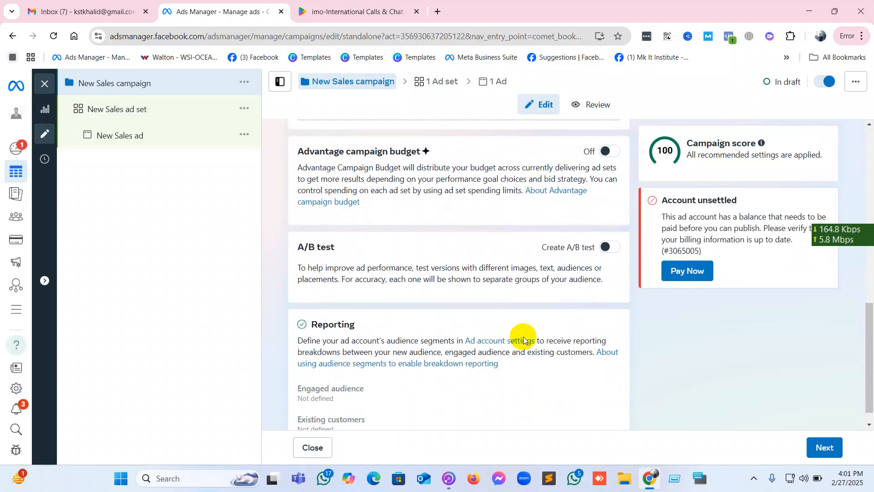
scroll(523, 337, up, 2)
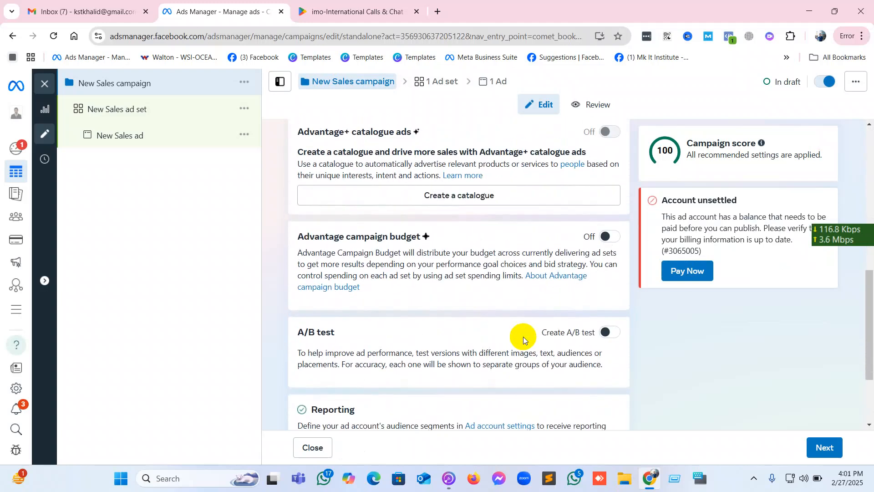
scroll(360, 191, up, 3)
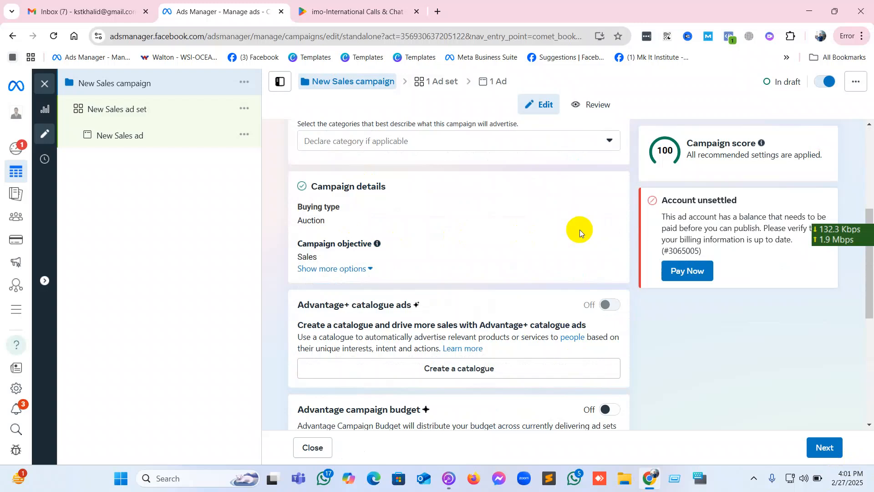
click(605, 248)
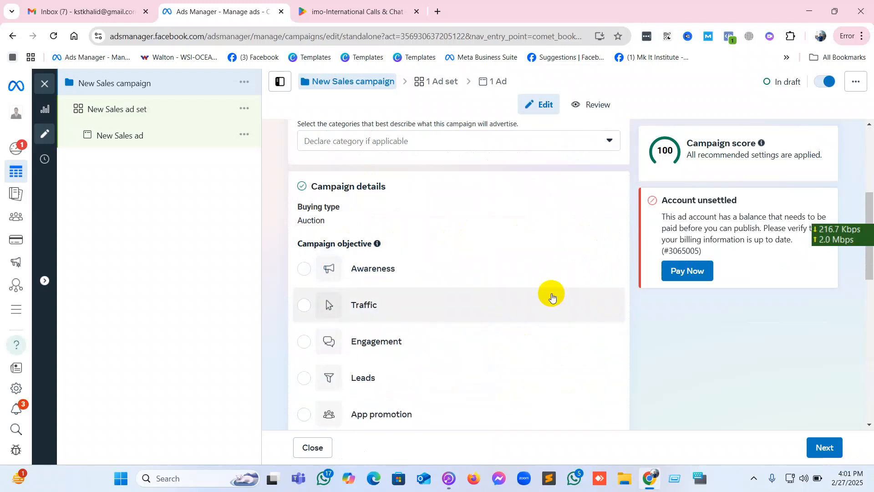
scroll(552, 295, down, 5)
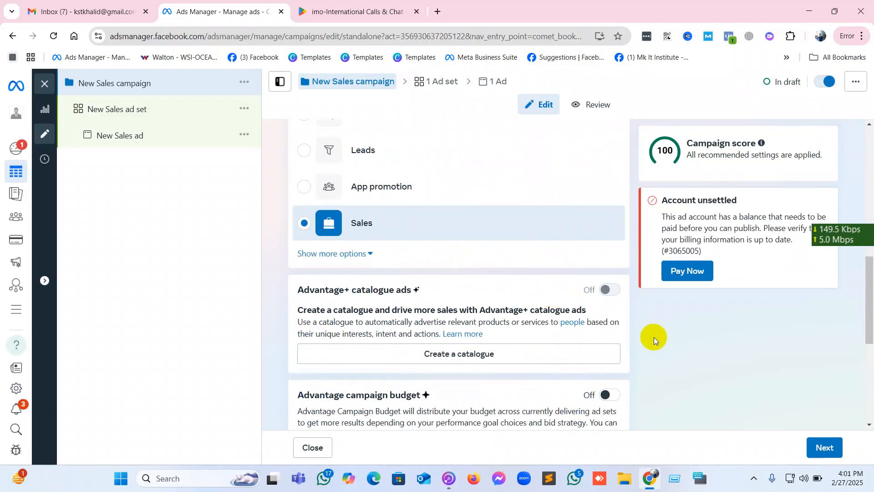
scroll(654, 337, down, 3)
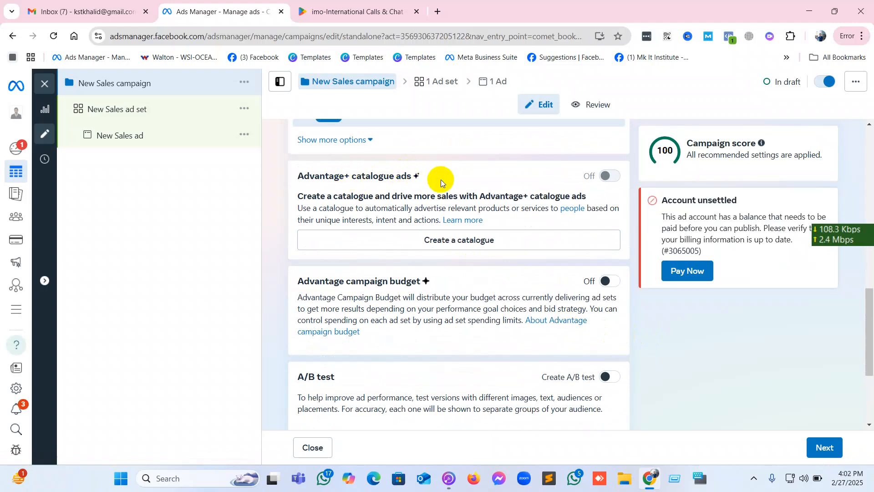
scroll(441, 180, down, 3)
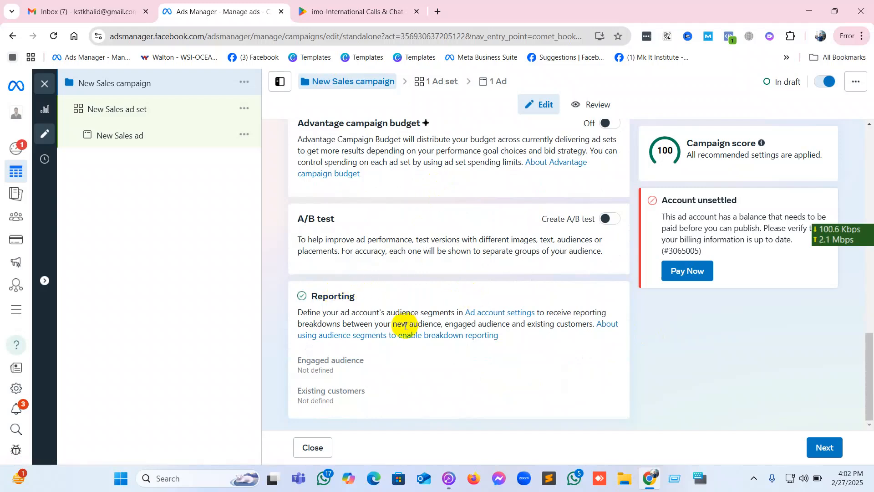
Proceed to the ad set, set the conversion location to Website and check the App option's availability.
click(819, 445)
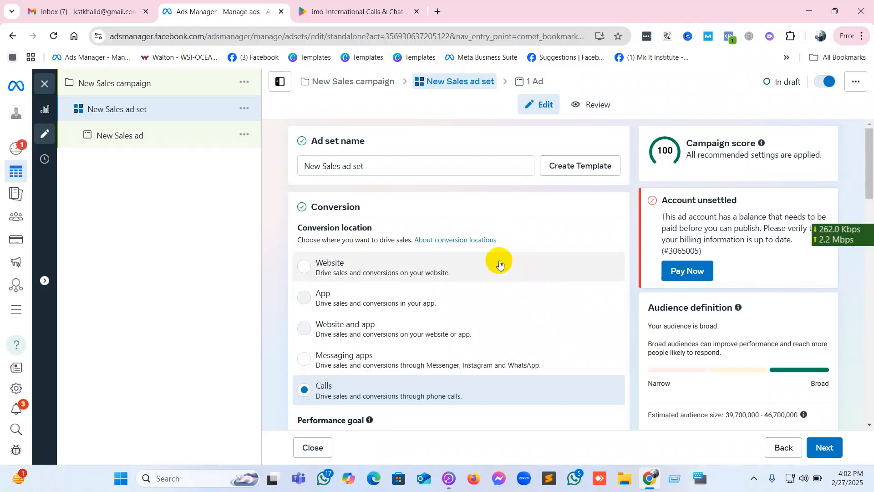
click(387, 276)
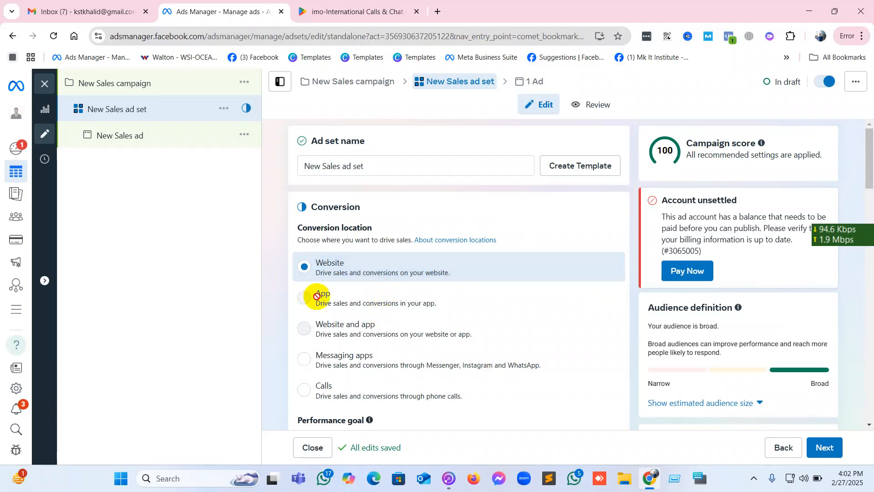
mouse_move(317, 296)
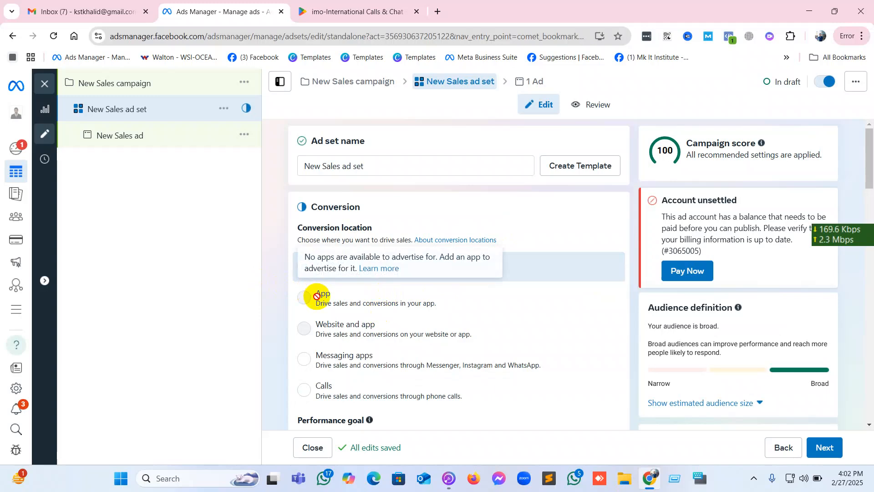
Examine the conversion goals and other goals available as the ad set's performance goal.
scroll(317, 296, down, 1)
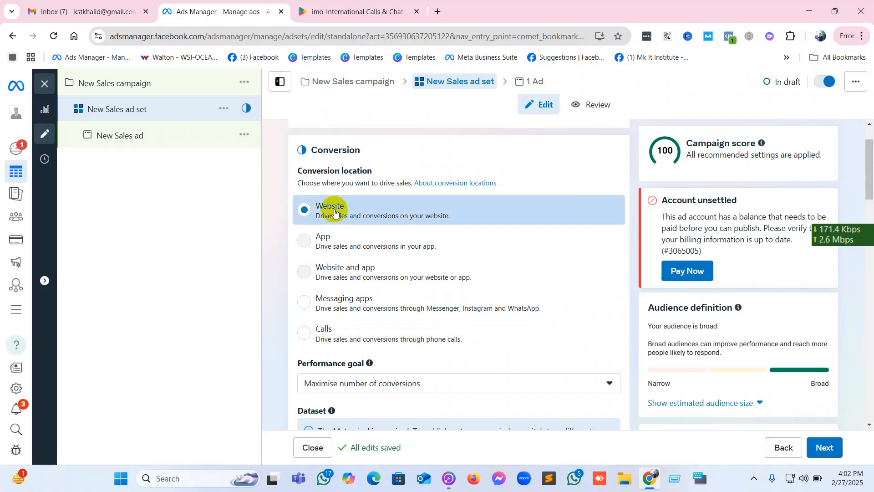
scroll(334, 210, down, 2)
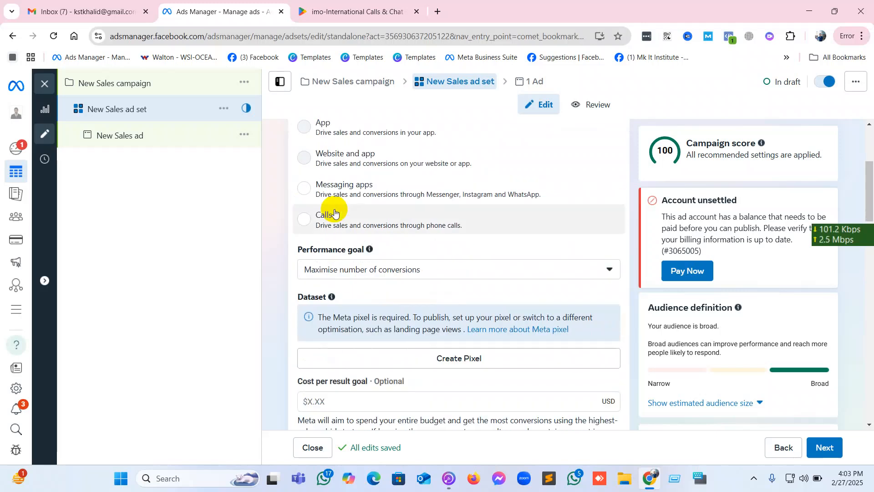
click(341, 274)
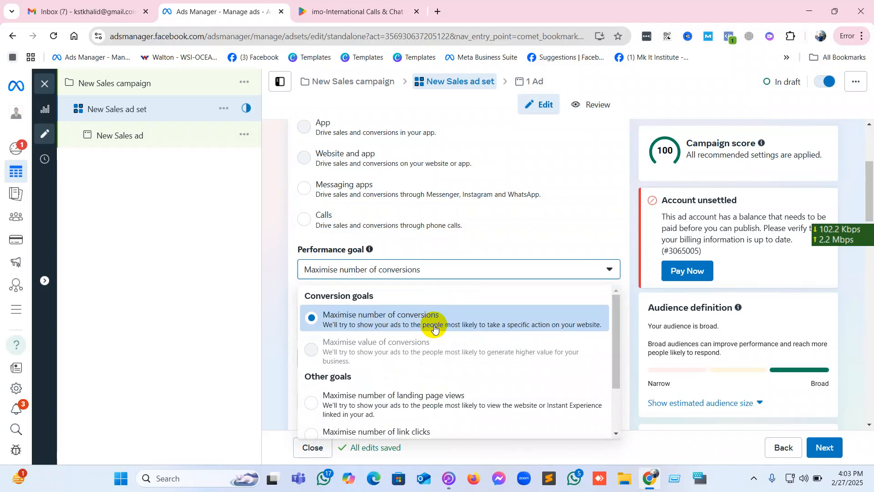
scroll(434, 327, down, 1)
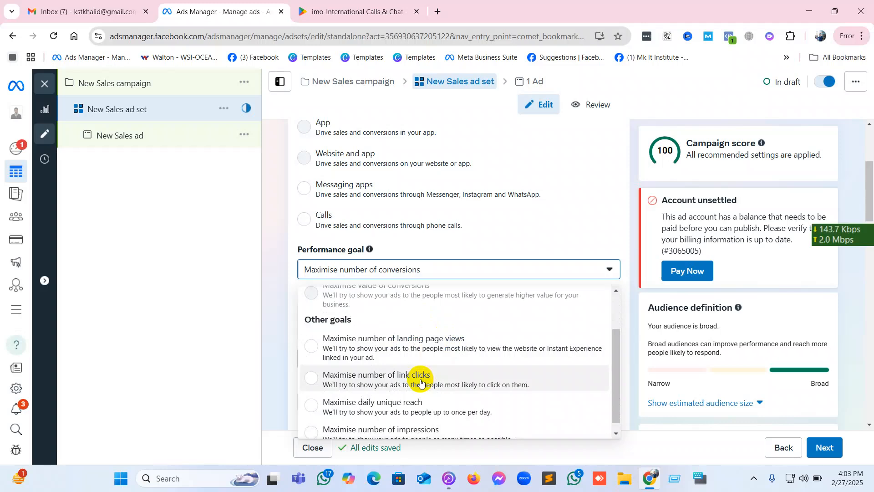
scroll(418, 383, up, 2)
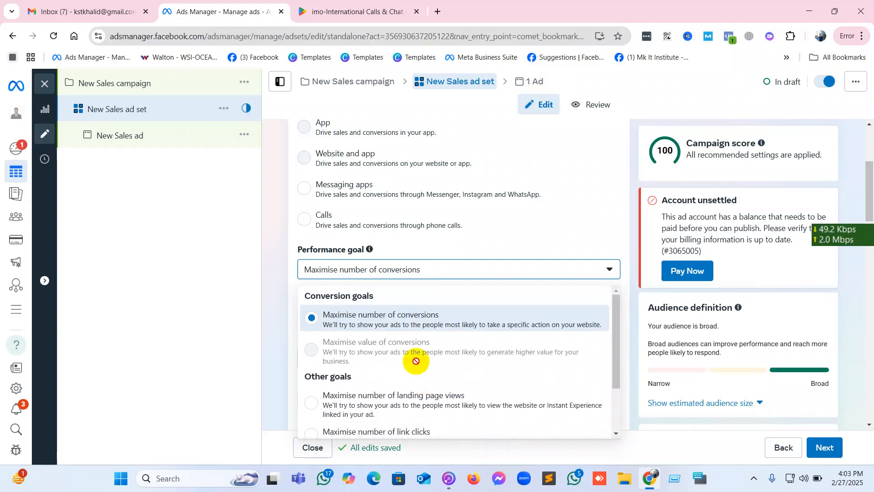
click(510, 272)
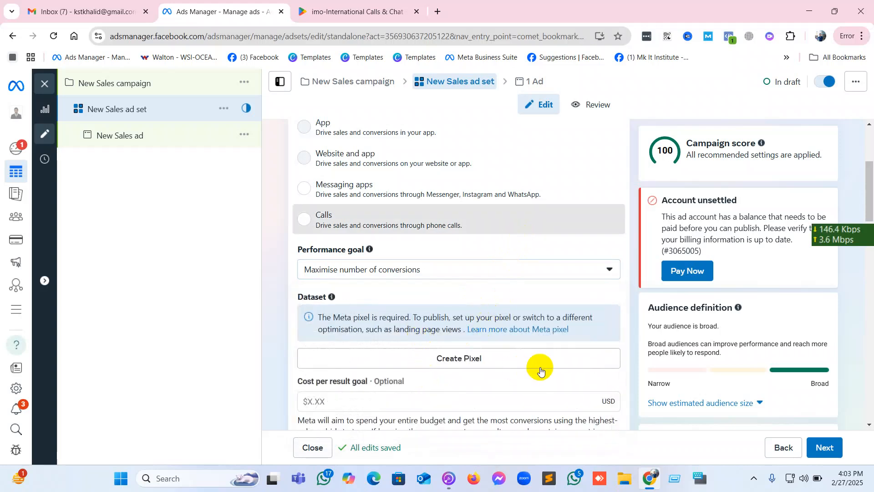
Set the ad set's conversion location back to Website.
scroll(447, 356, down, 1)
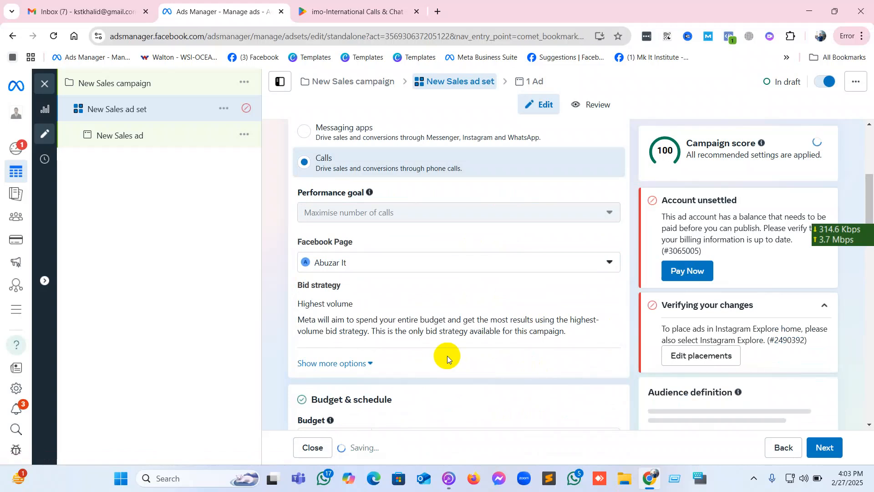
scroll(447, 356, up, 3)
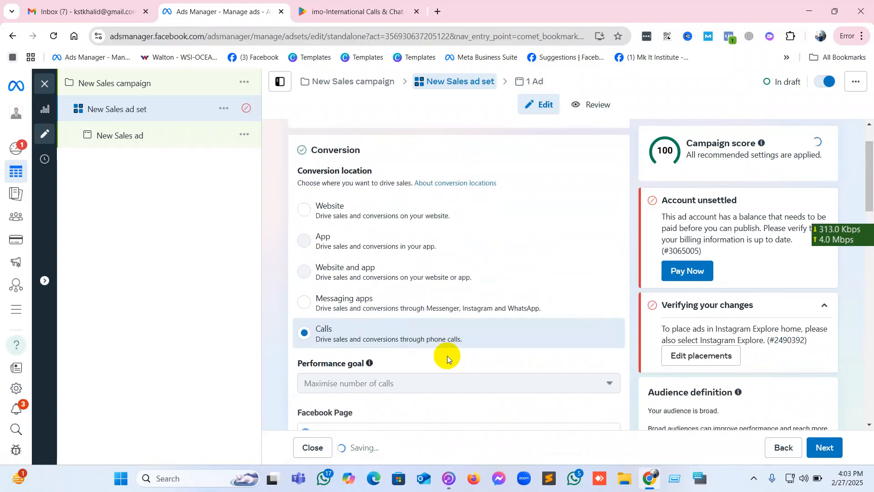
click(338, 208)
Review the ad set's dataset, dynamic creative, budget and schedule, audience and placement settings, and continue to the ad.
scroll(492, 313, down, 3)
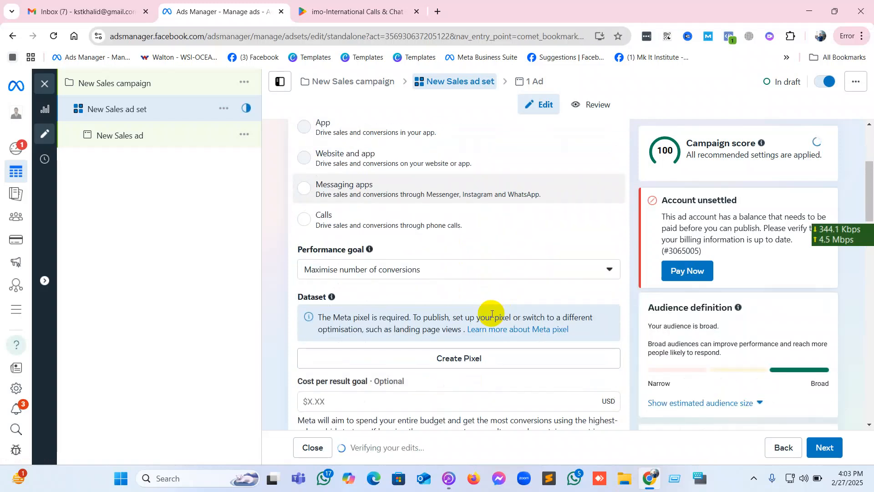
scroll(438, 273, down, 1)
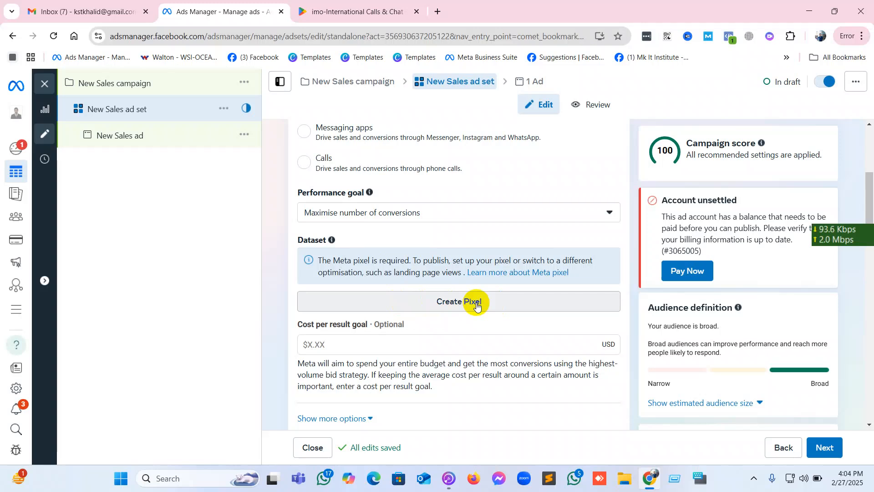
scroll(470, 357, down, 5)
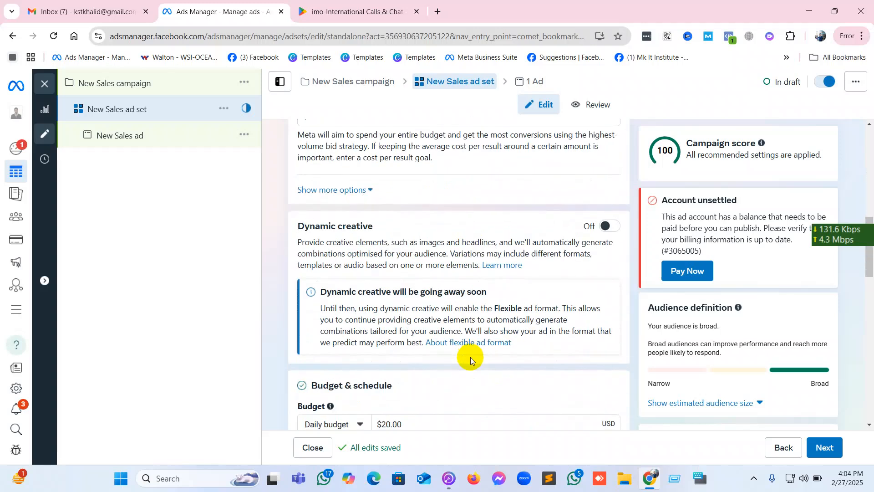
scroll(470, 357, down, 3)
scroll(470, 357, down, 1)
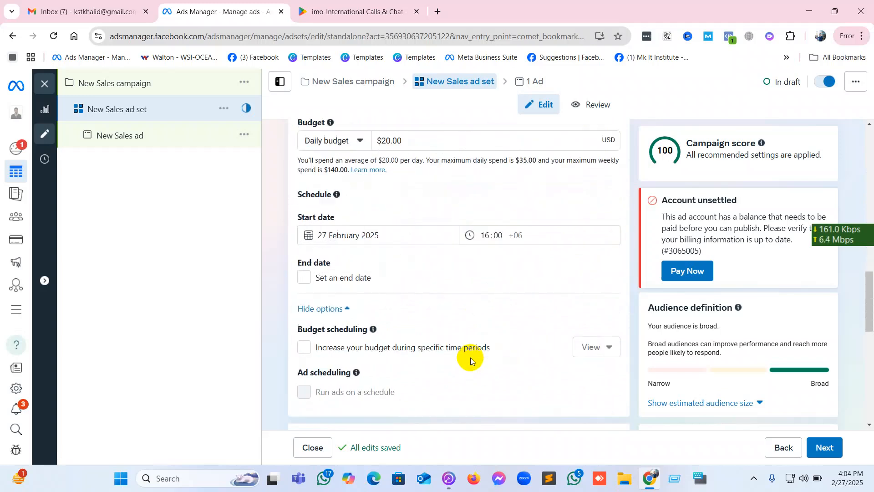
scroll(470, 356, down, 3)
scroll(471, 357, down, 3)
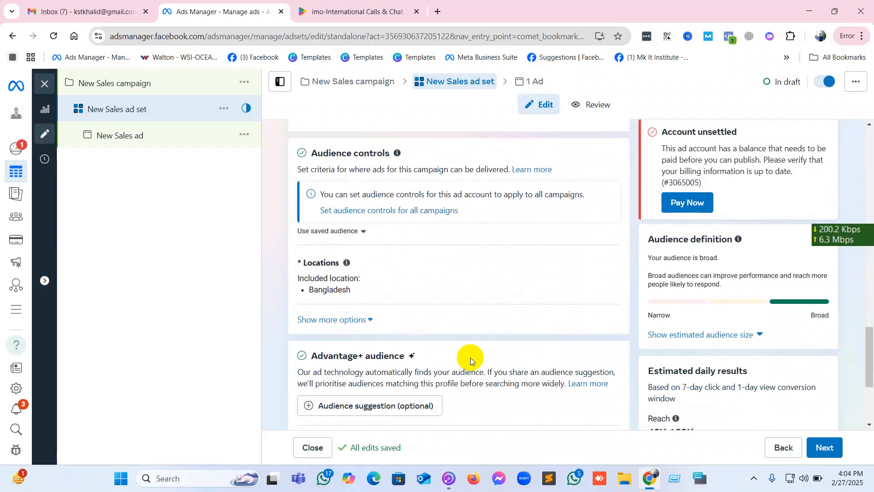
scroll(471, 357, down, 3)
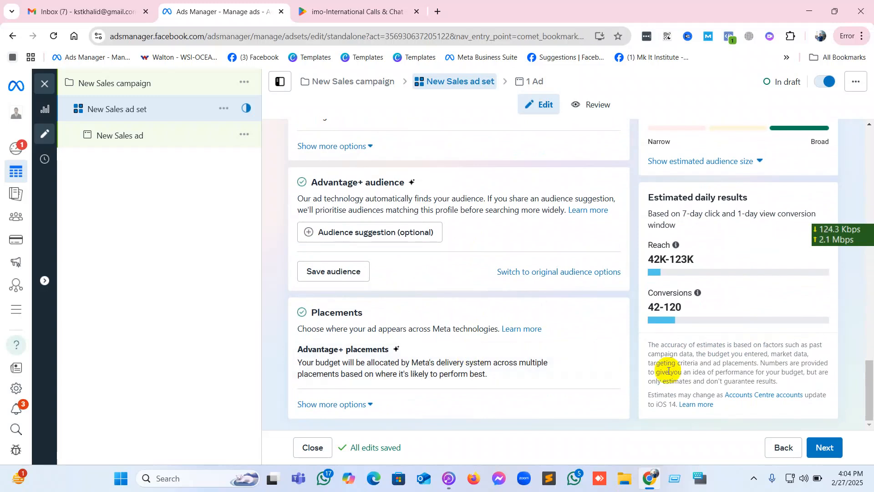
click(832, 447)
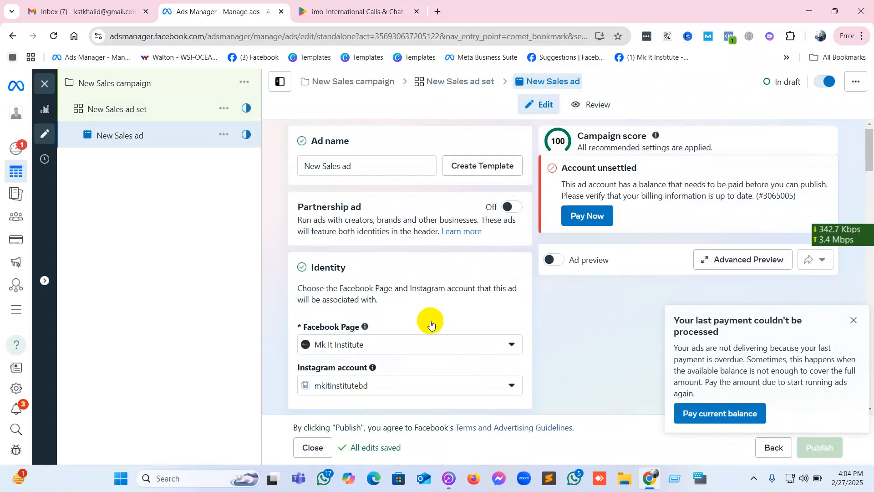
Review the sales ad's name, partnership, identity, ad setup and format options down to the destination section.
scroll(430, 321, down, 2)
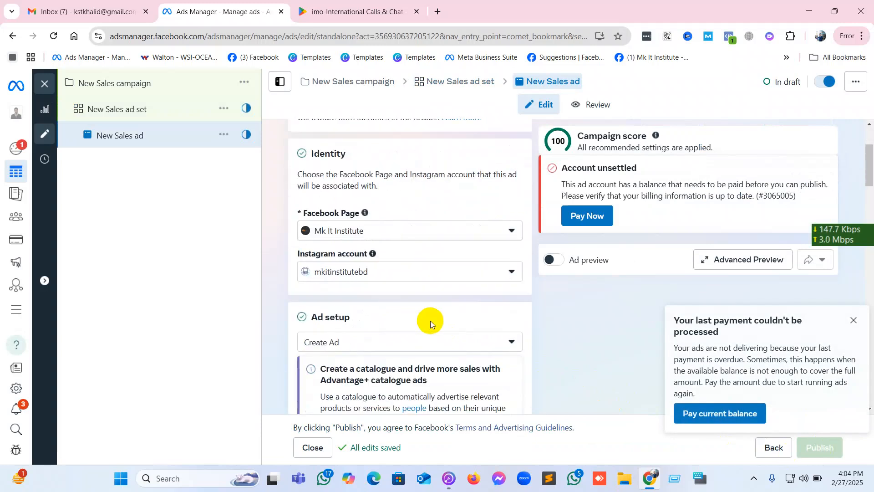
scroll(430, 320, up, 2)
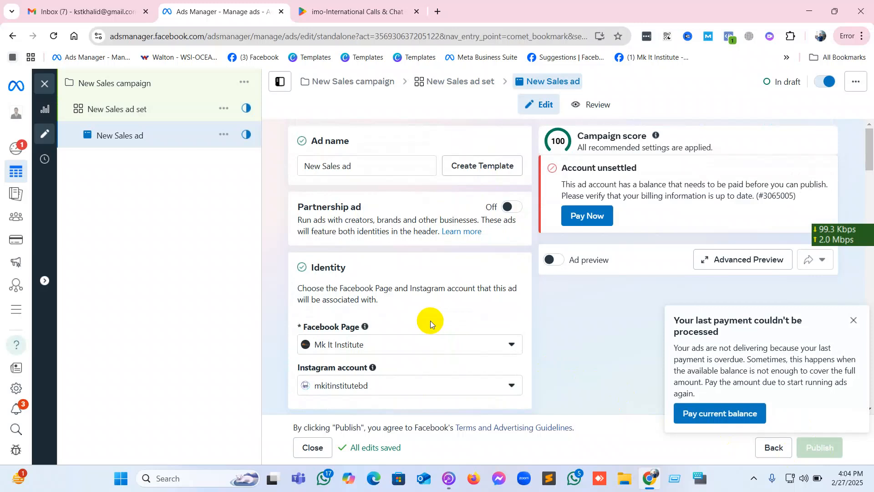
scroll(430, 320, down, 5)
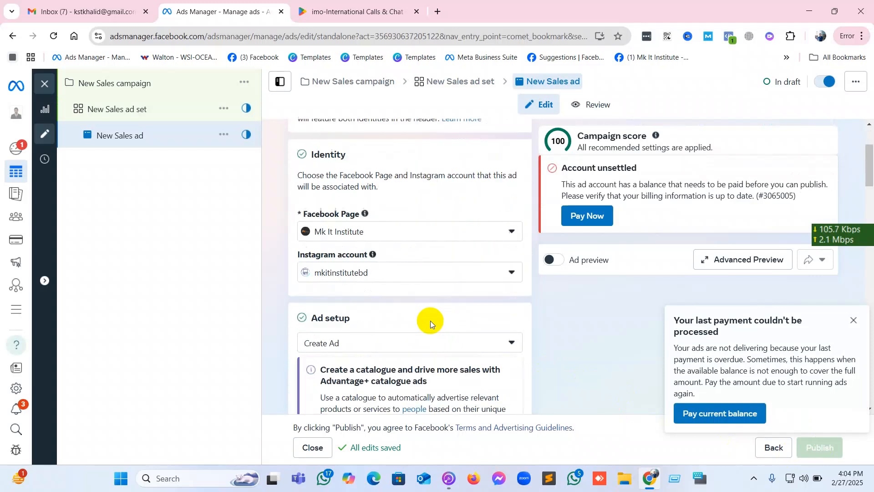
scroll(430, 320, down, 3)
mouse_move(430, 321)
scroll(512, 337, down, 4)
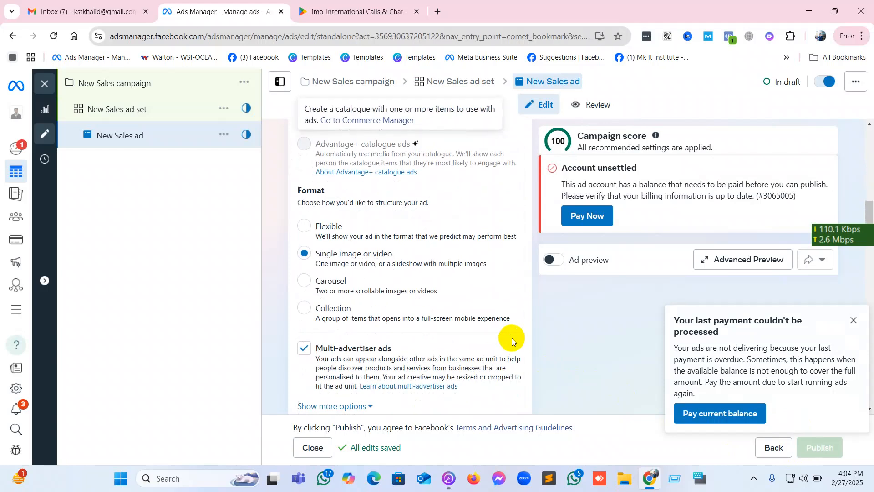
scroll(512, 338, down, 3)
scroll(512, 337, down, 4)
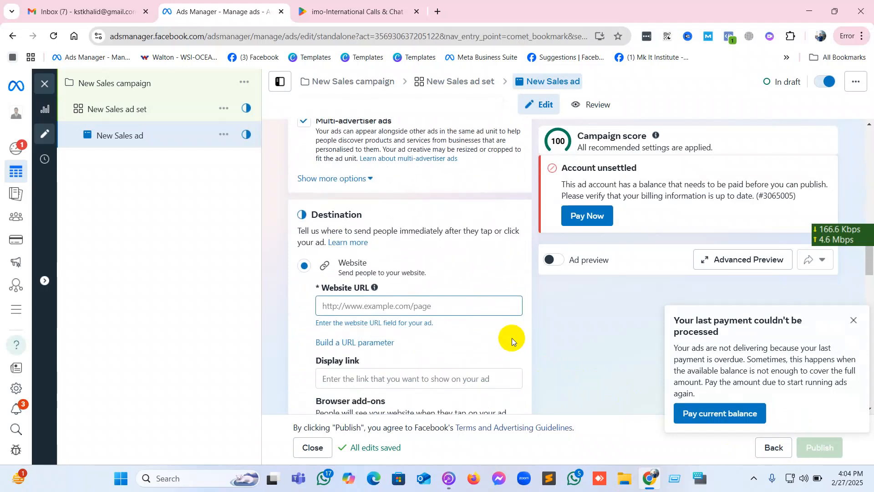
Examine the ad's website destination, including the website URL, display link and browser add-on options.
click(421, 250)
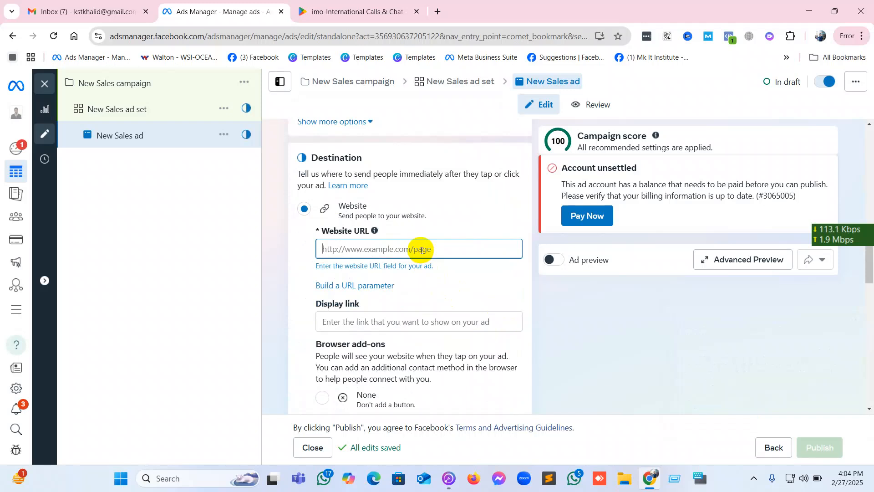
click(368, 321)
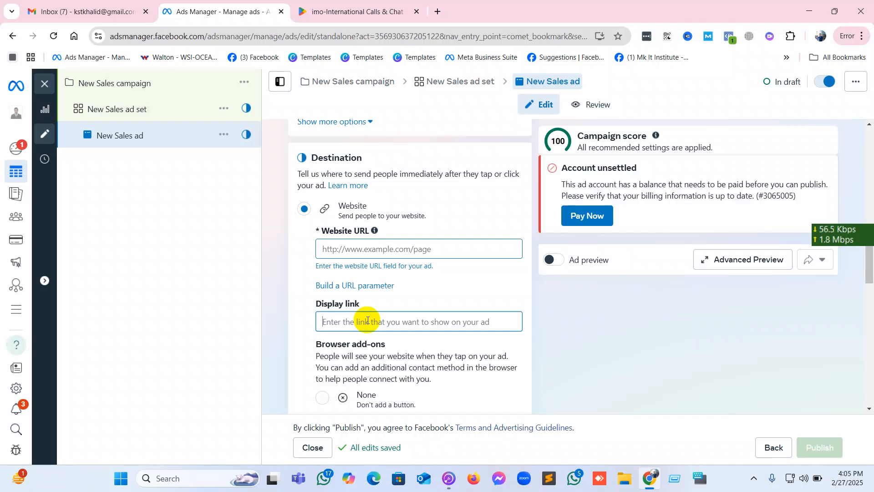
scroll(368, 321, down, 3)
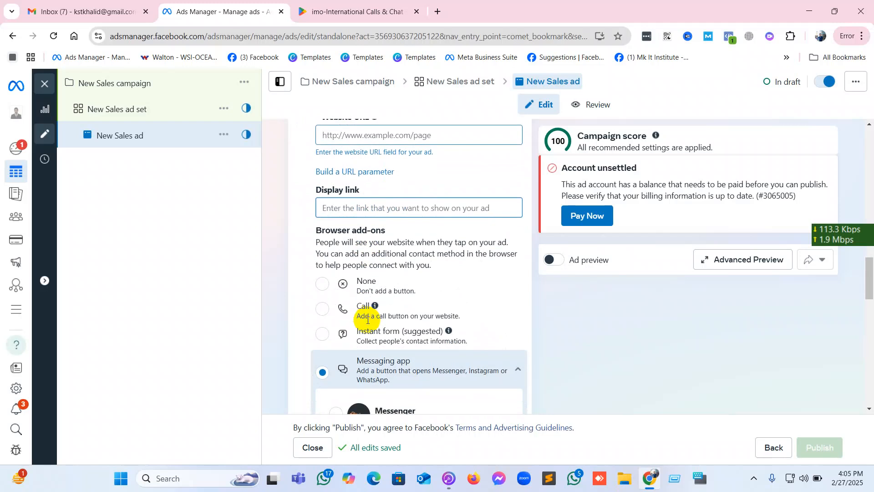
scroll(368, 321, down, 3)
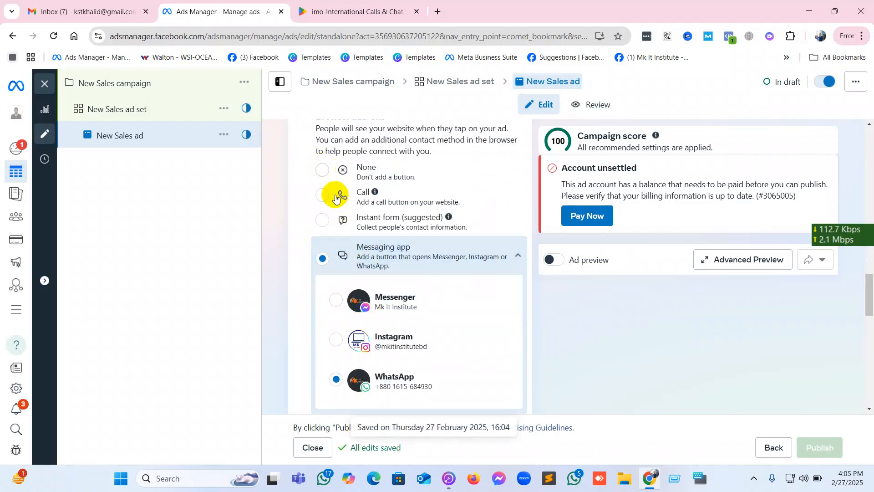
scroll(326, 199, down, 10)
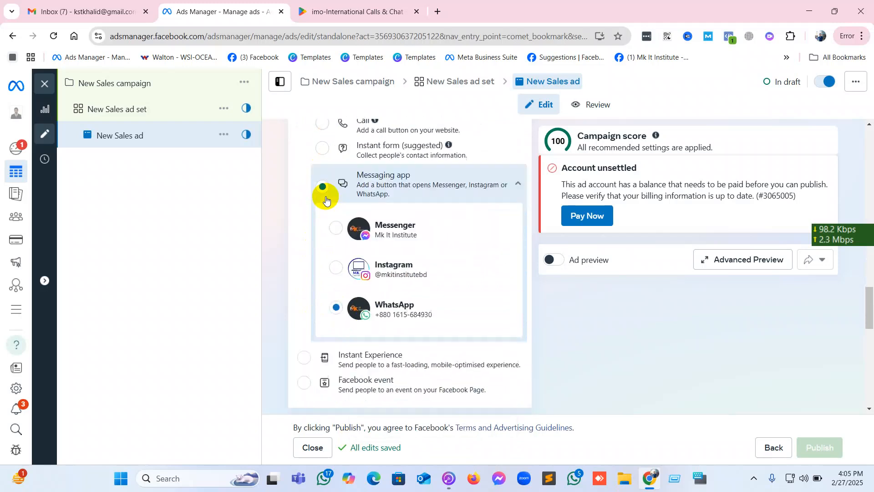
scroll(326, 199, up, 6)
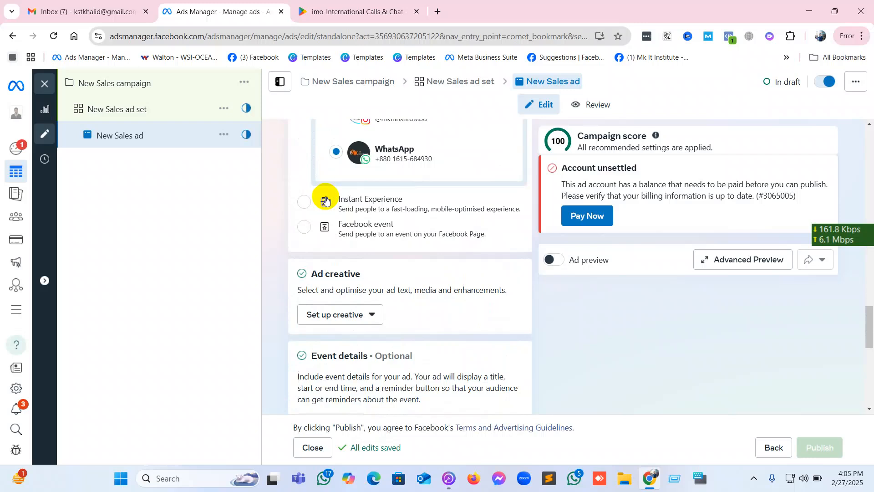
Review the ad's event details, languages and tracking settings, and open the URL parameter builder to inspect the campaign source field.
scroll(326, 199, down, 5)
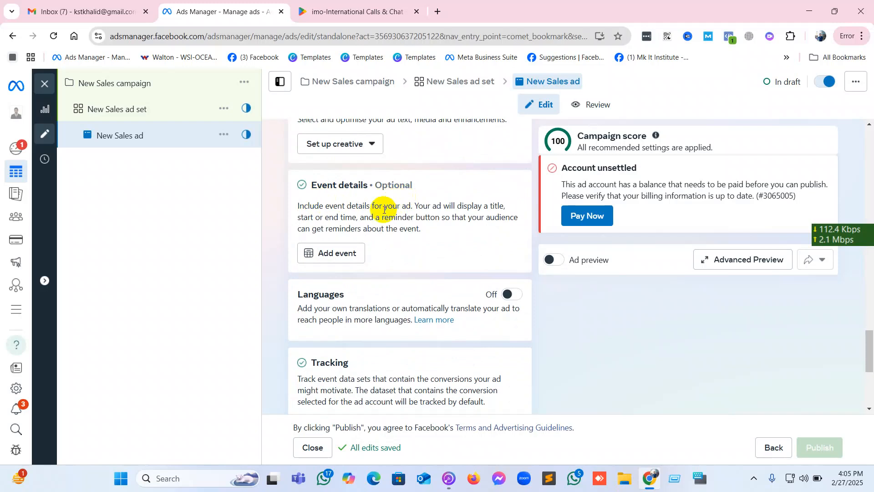
scroll(384, 209, down, 5)
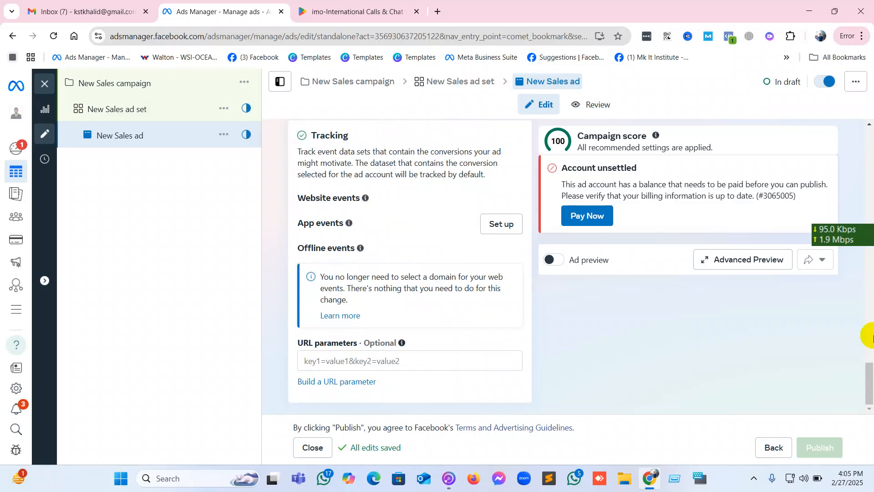
click(333, 385)
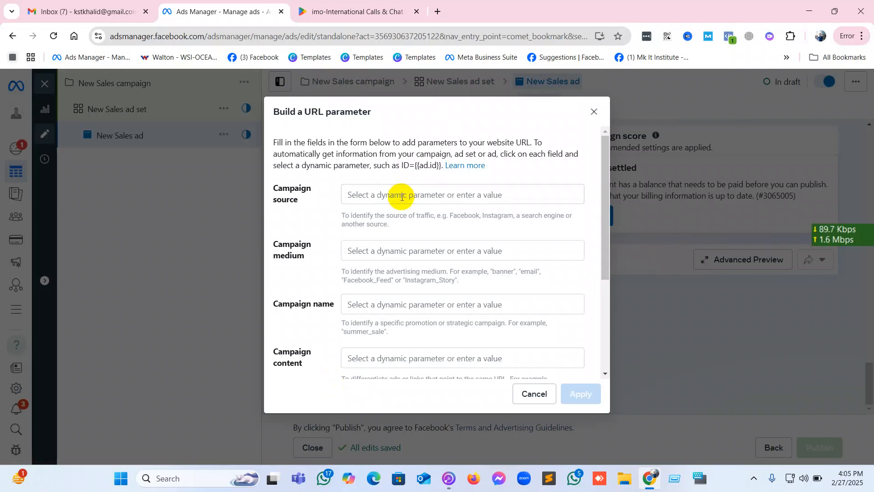
click(401, 197)
click(331, 214)
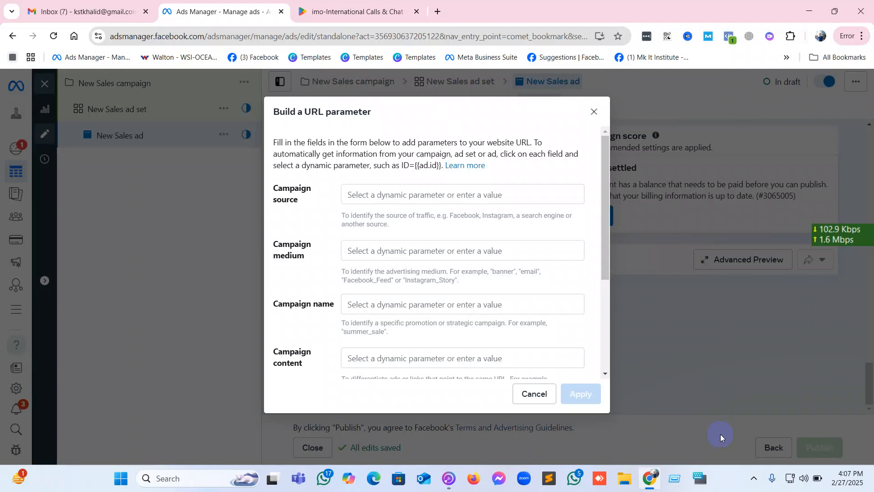
Close the URL parameter builder without applying anything, and close the Ads Manager and Google Play pages.
click(594, 112)
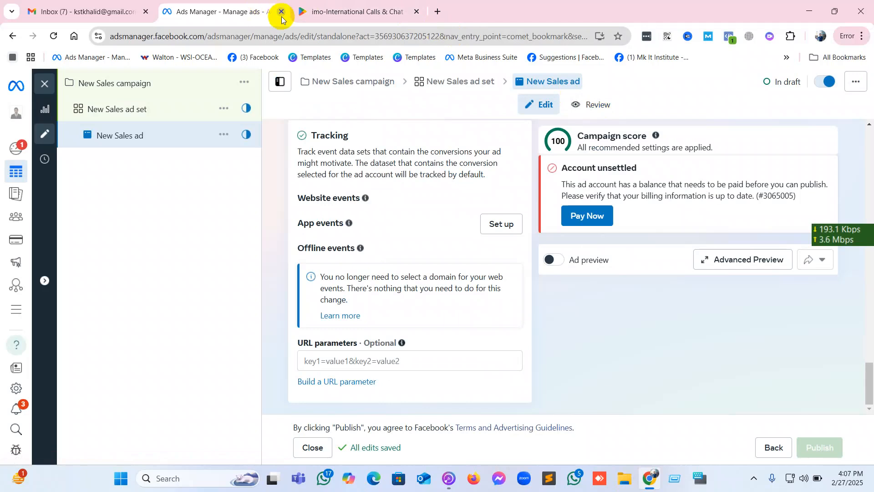
click(280, 11)
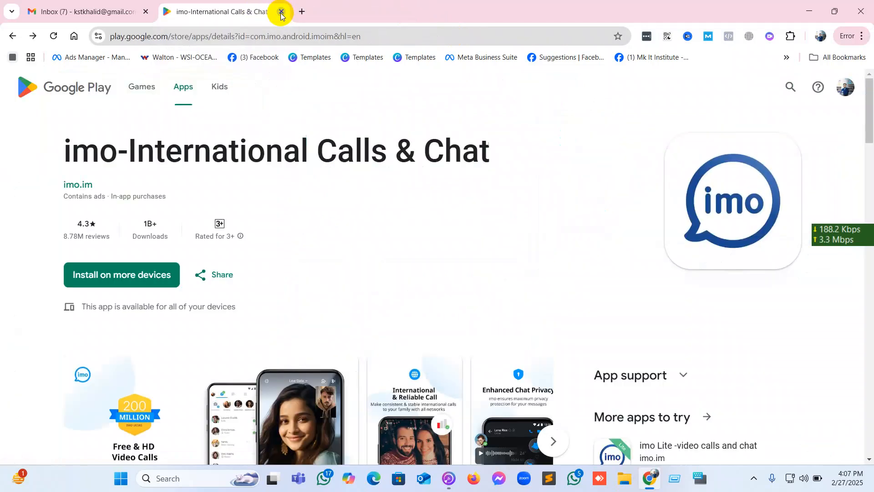
click(281, 12)
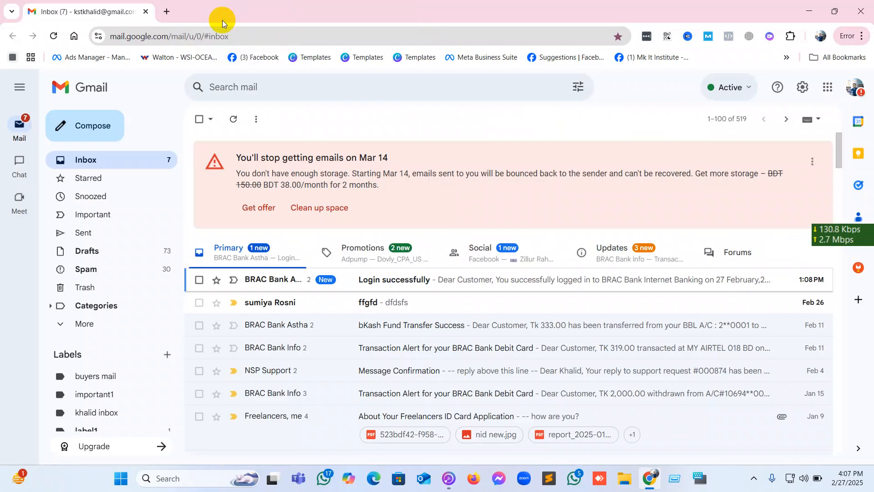
Open Facebook and Meta Business Suite in separate new browser tabs.
click(166, 11)
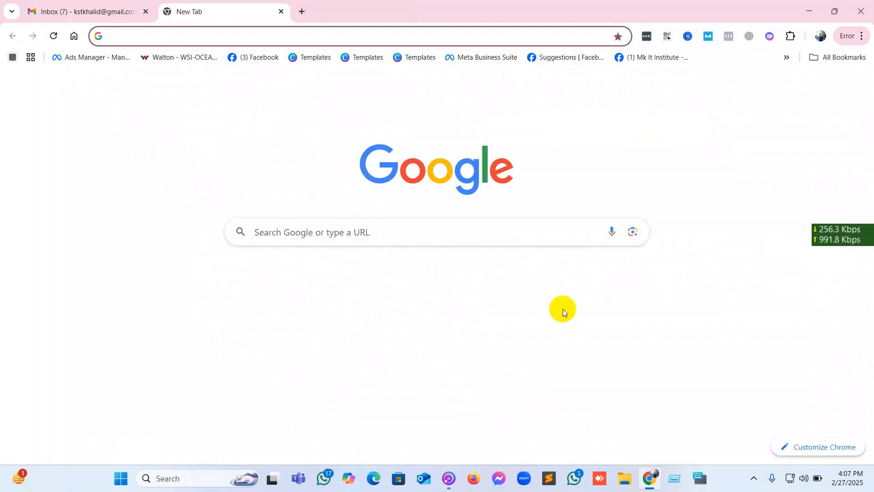
click(198, 294)
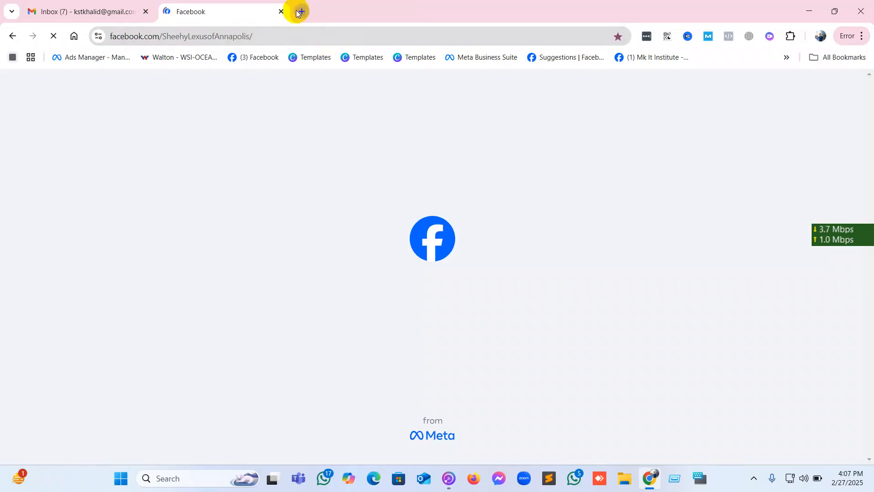
click(297, 13)
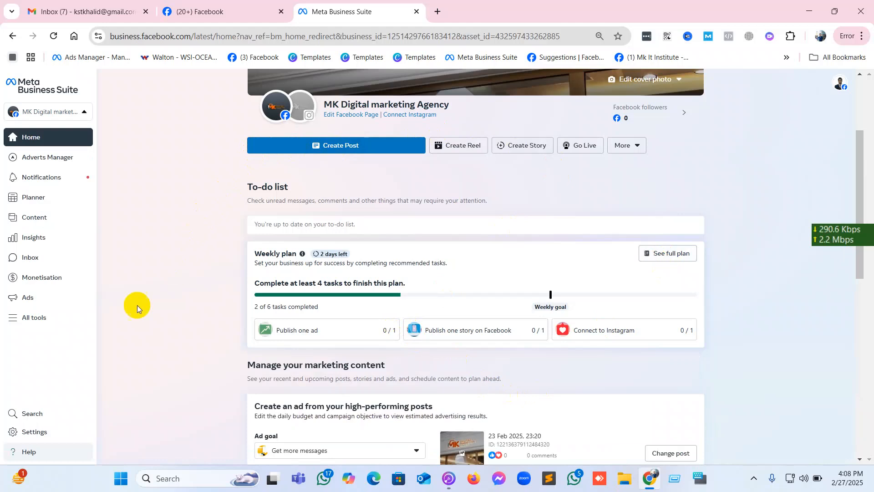
Review the full list of Business Suite tools and open Events Manager from it.
click(25, 319)
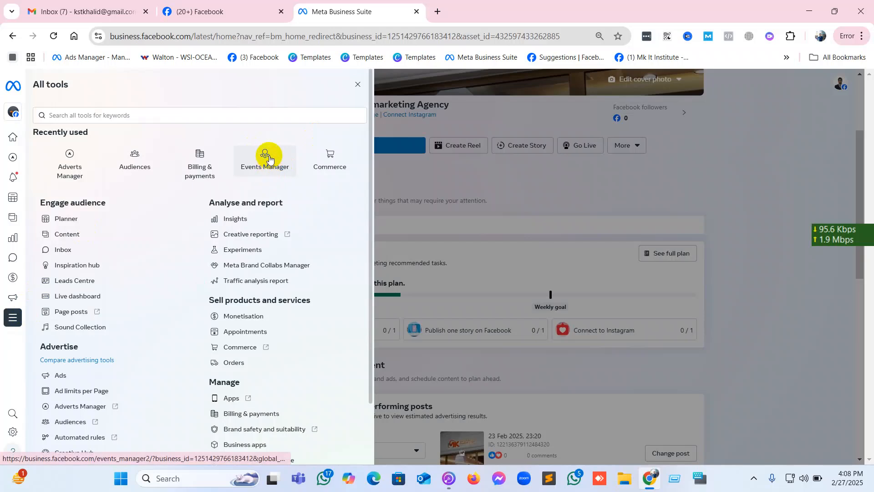
scroll(137, 291, down, 2)
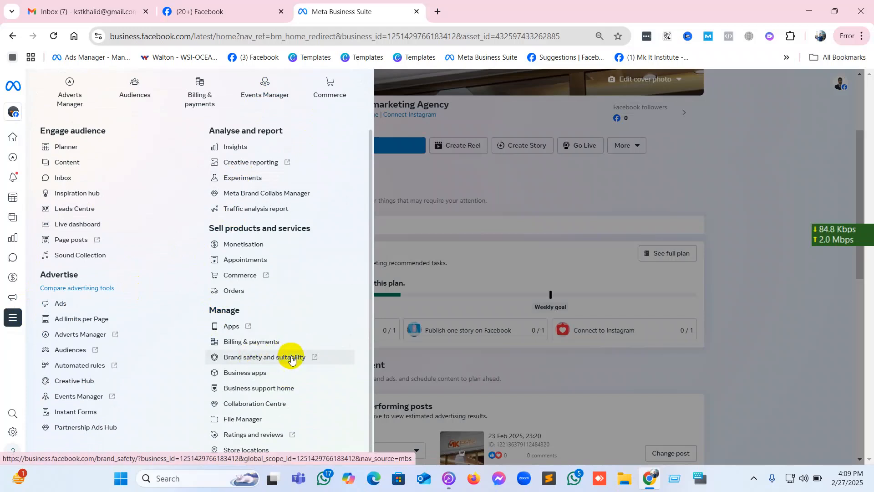
click(258, 81)
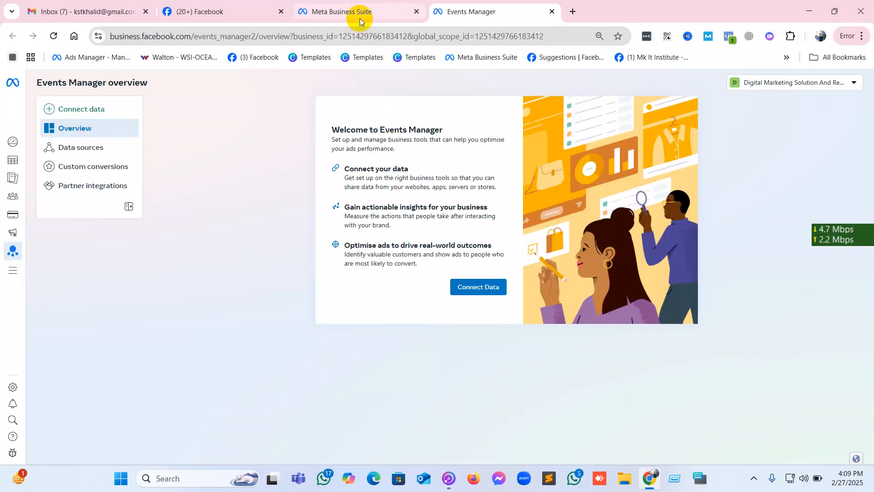
mouse_move(360, 16)
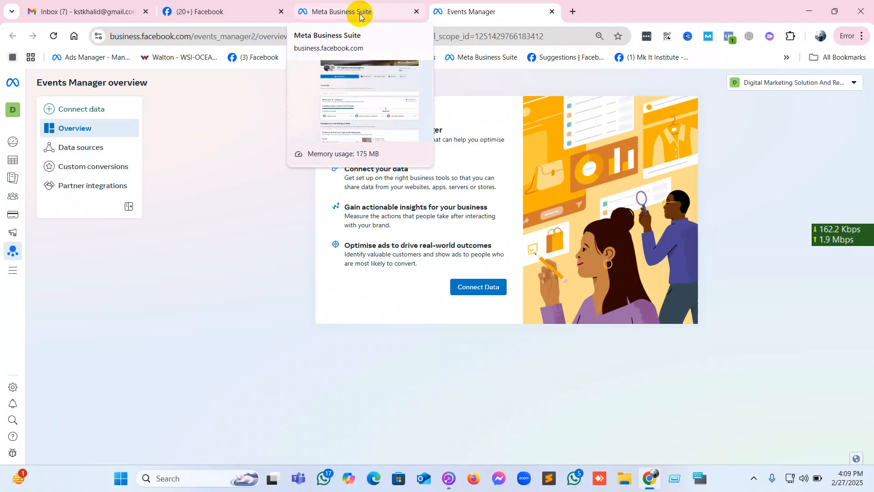
click(360, 14)
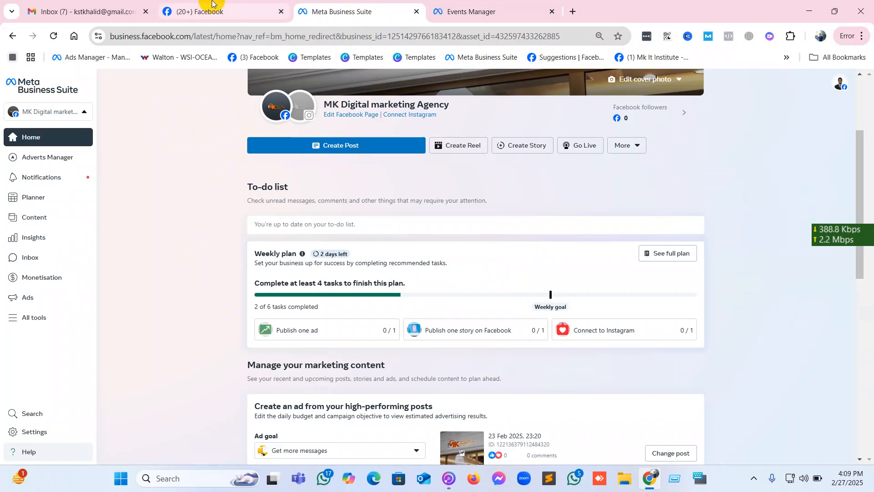
drag(194, 40, 683, 45)
key(BackSpace)
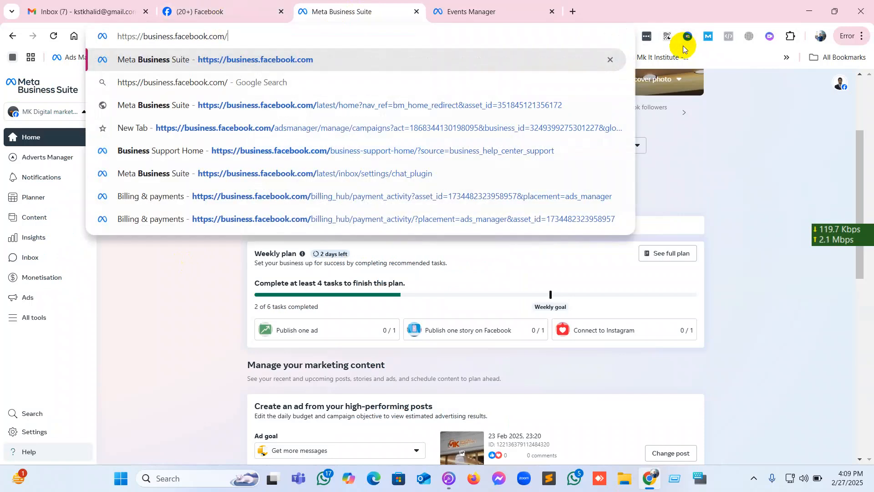
key(Return)
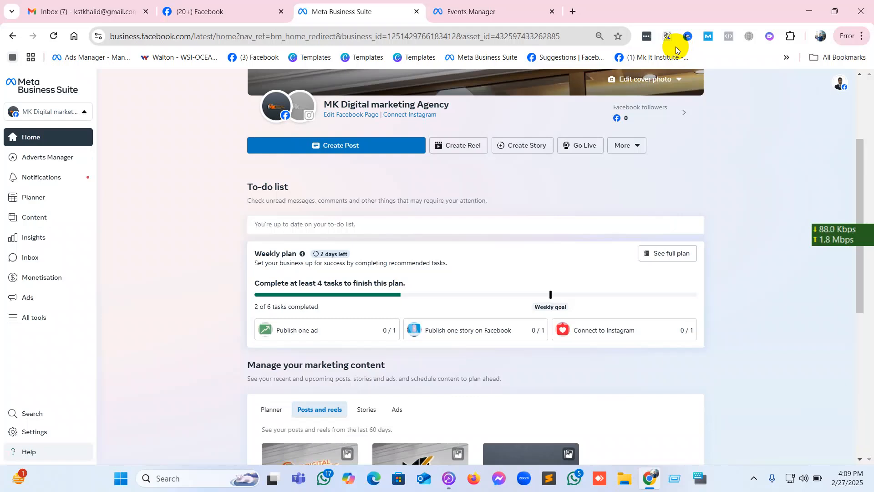
Open Brand safety and suitability from the Business Suite tools and review its overview dashboard and the list of business portfolios.
click(12, 323)
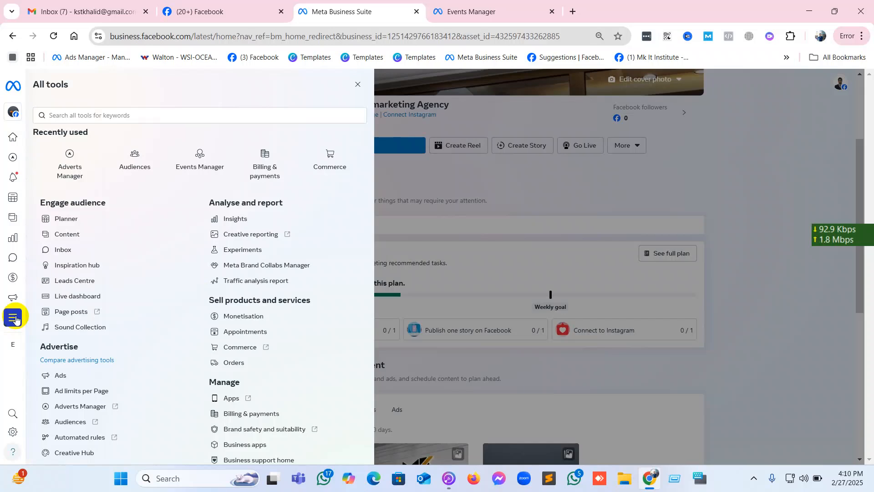
scroll(287, 310, down, 2)
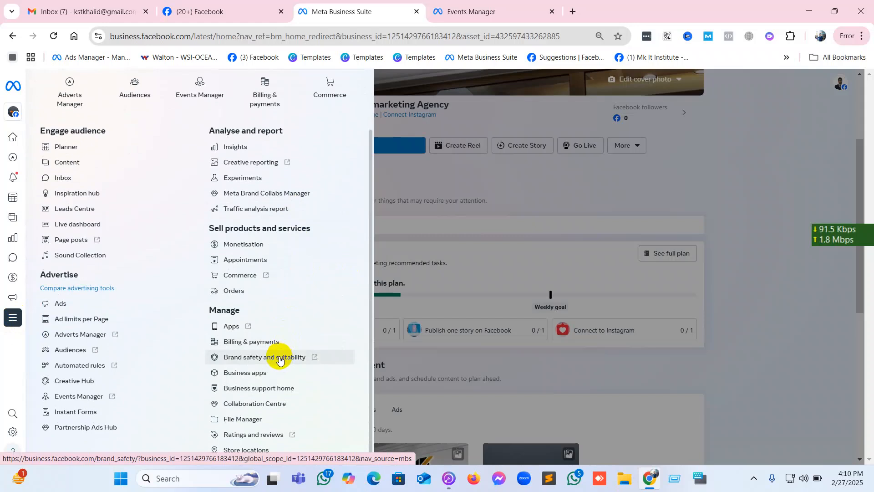
click(279, 358)
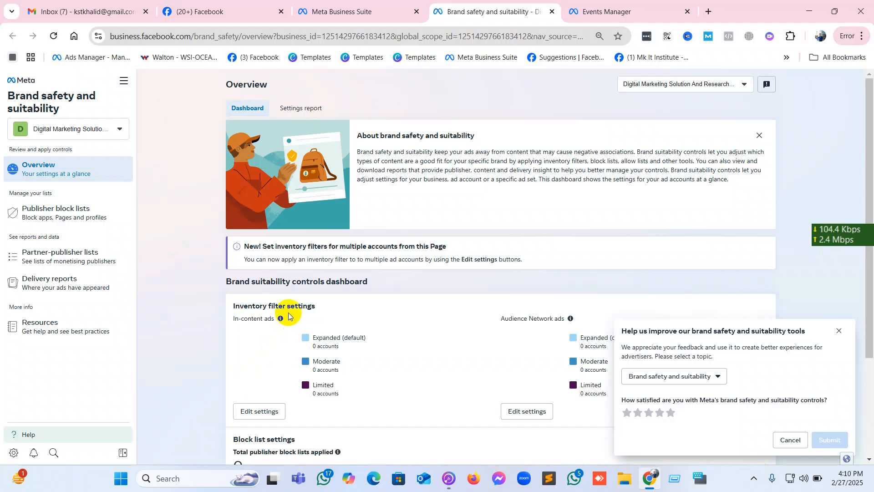
scroll(203, 290, down, 3)
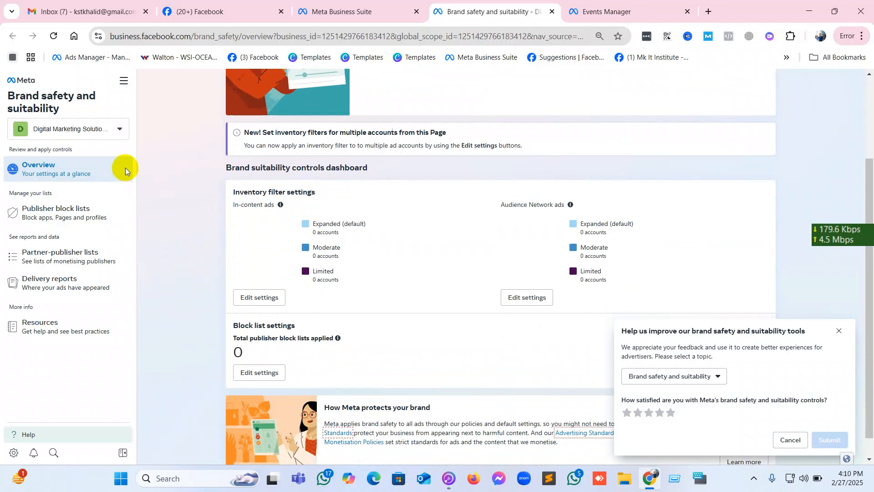
click(121, 128)
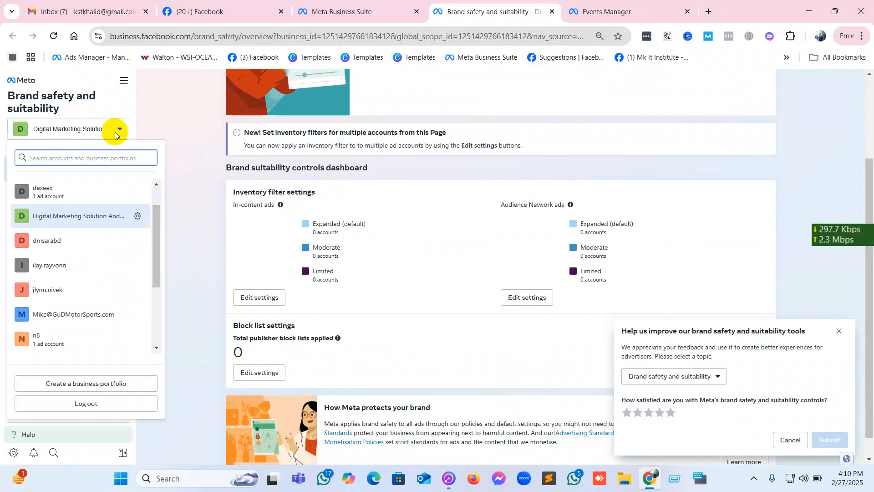
click(117, 129)
Go from Brand safety and suitability to Events Manager and view its data sources.
click(124, 83)
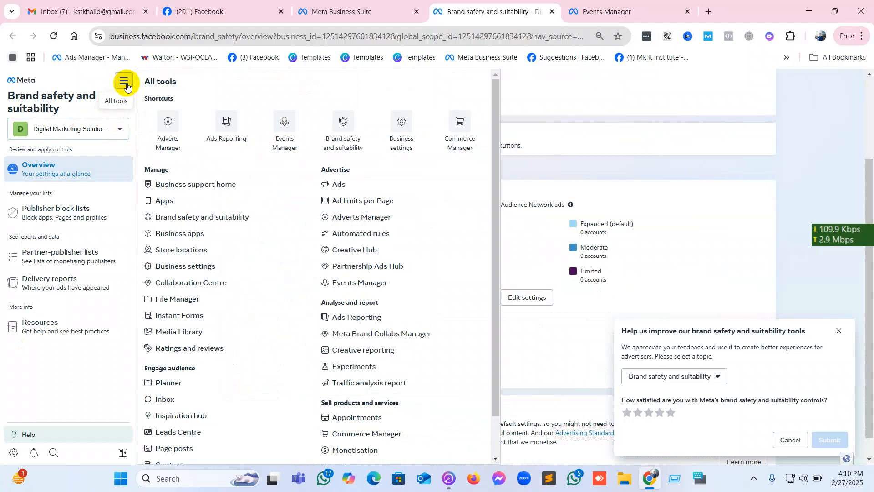
click(289, 133)
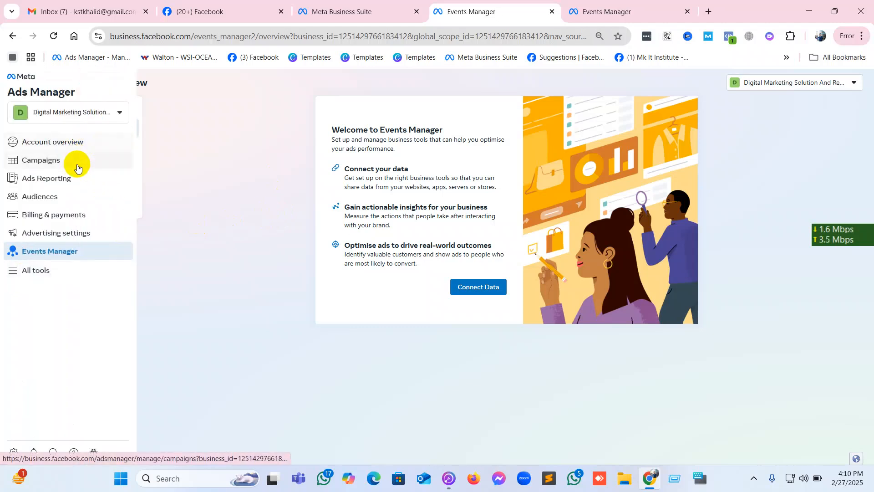
click(108, 150)
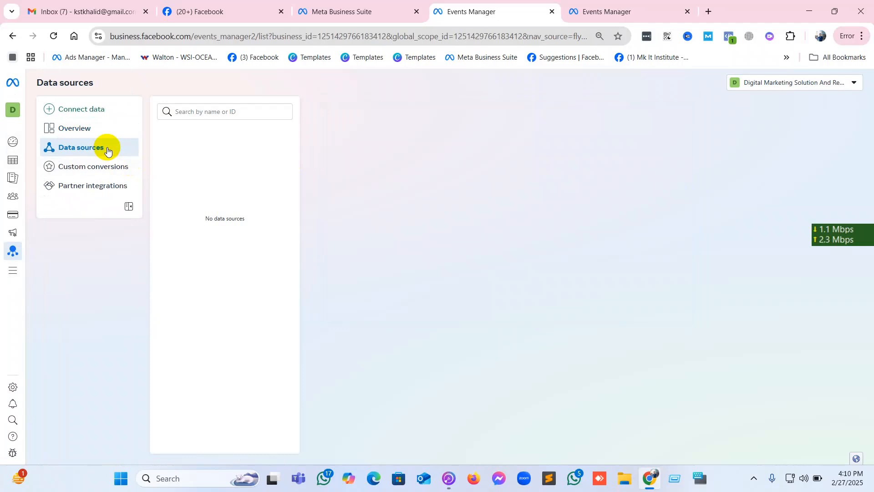
Check the Business Suite tools page again and switch to the other open Events Manager overview.
click(398, 5)
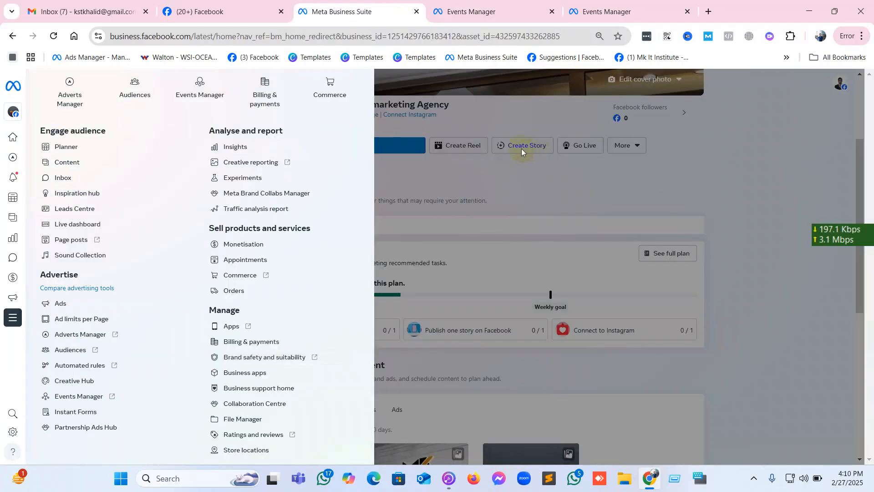
click(495, 132)
click(578, 10)
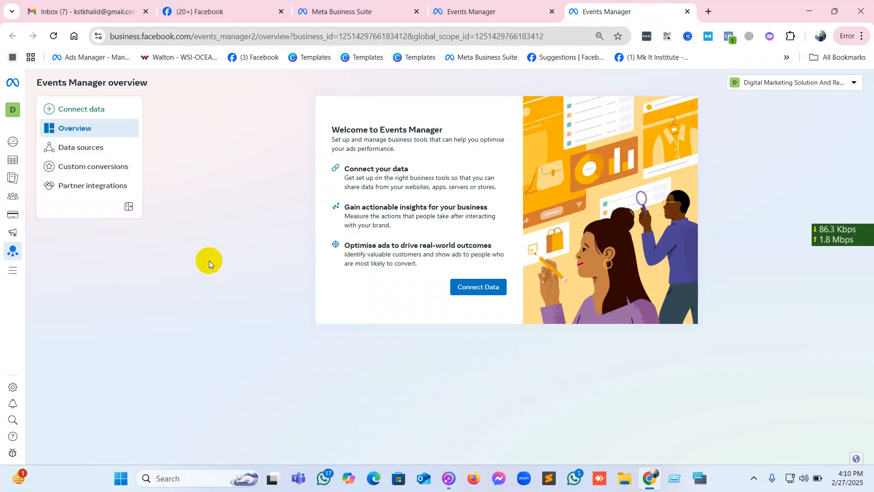
mouse_move(2, 270)
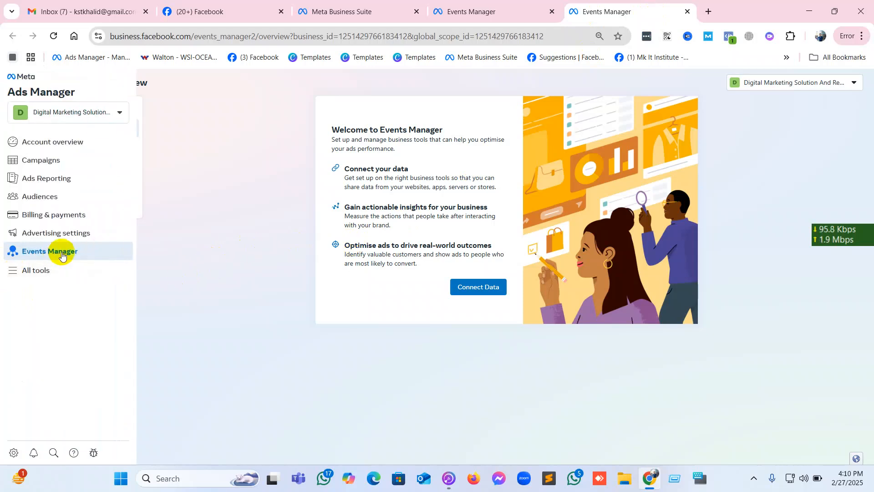
Search the web for PANTHEON in a new browser tab and open the pantheon.io website.
click(708, 11)
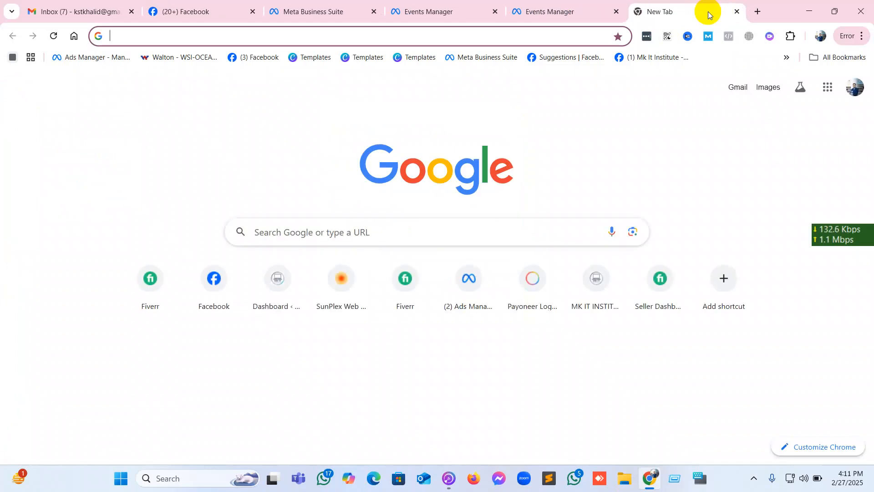
text(PANTHE)
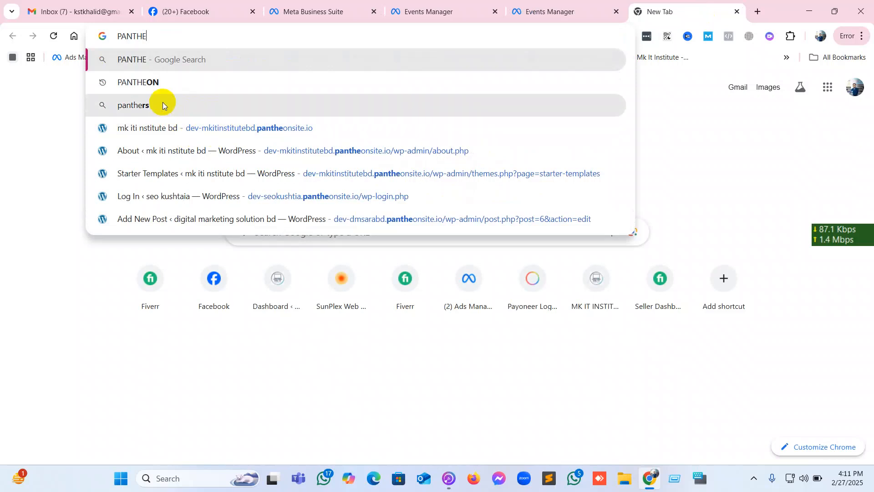
click(163, 84)
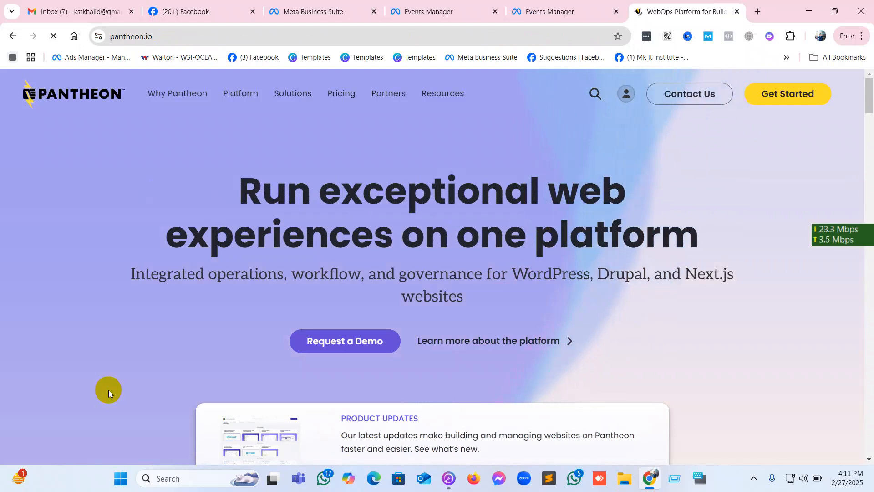
Log in to the Pantheon dashboard with the first listed Google account.
click(625, 97)
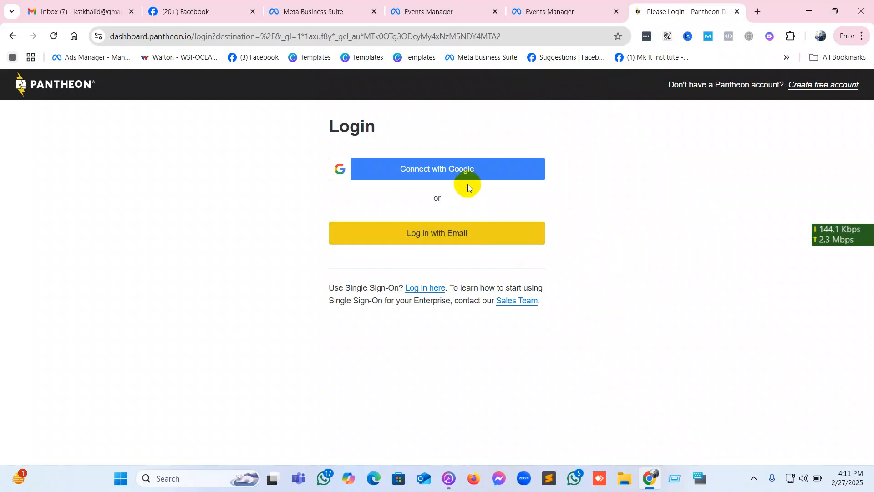
click(468, 175)
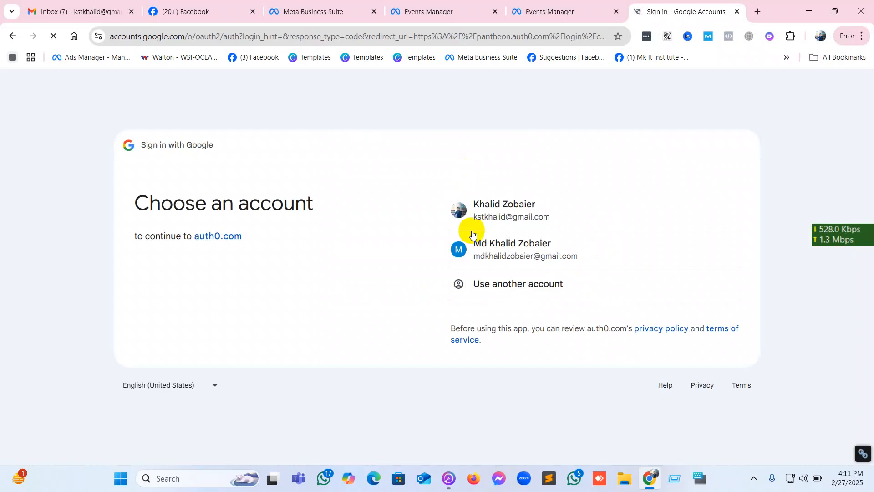
click(511, 214)
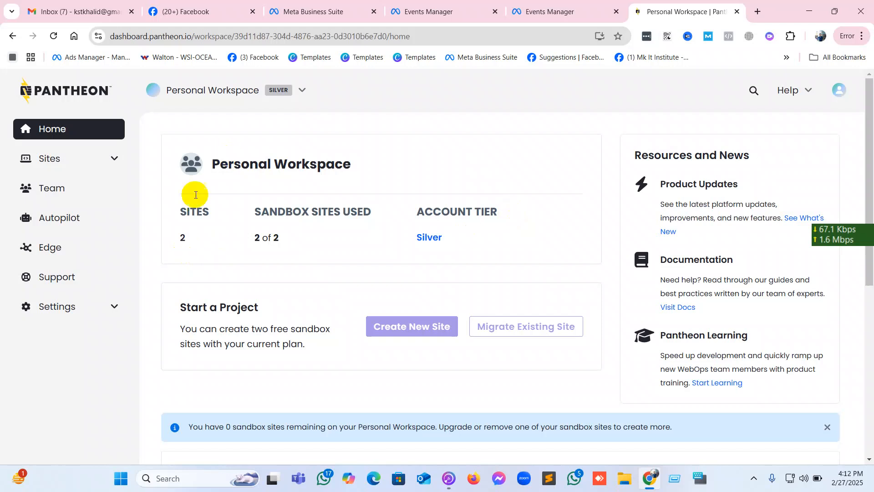
Review the Personal Workspace summary and open the mkitinstitutebd site's dashboard from the site list.
scroll(189, 224, down, 5)
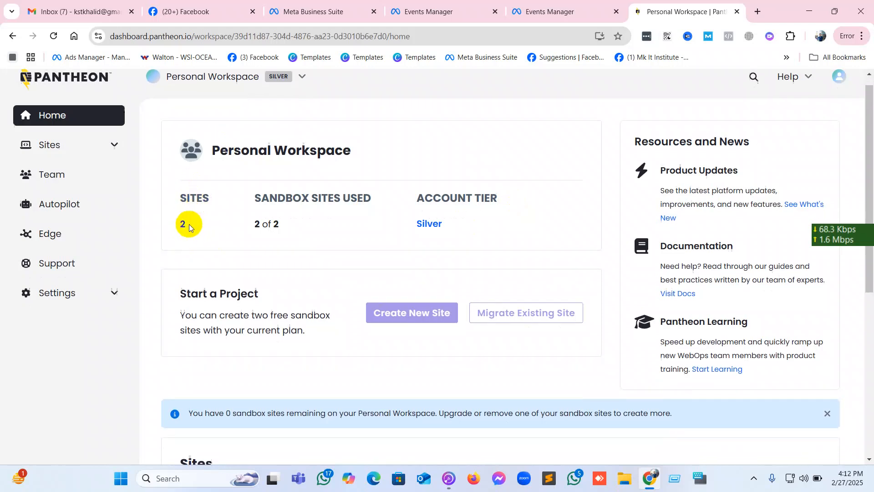
scroll(190, 224, up, 5)
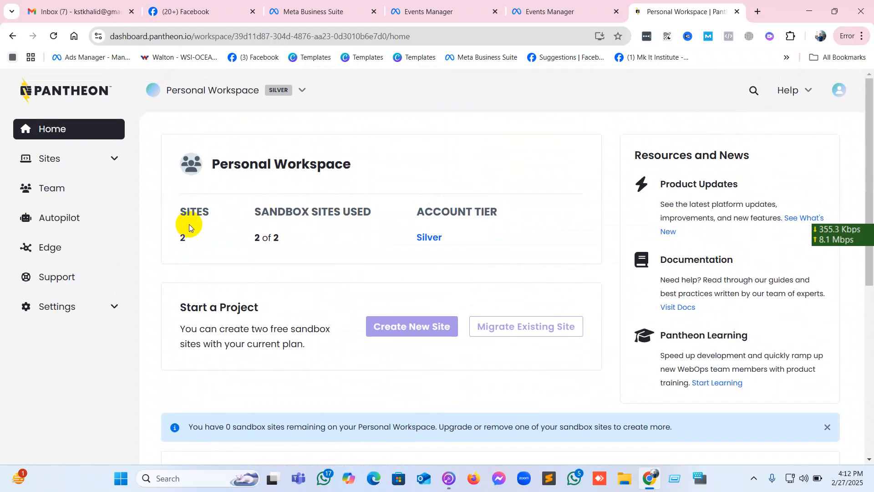
click(86, 162)
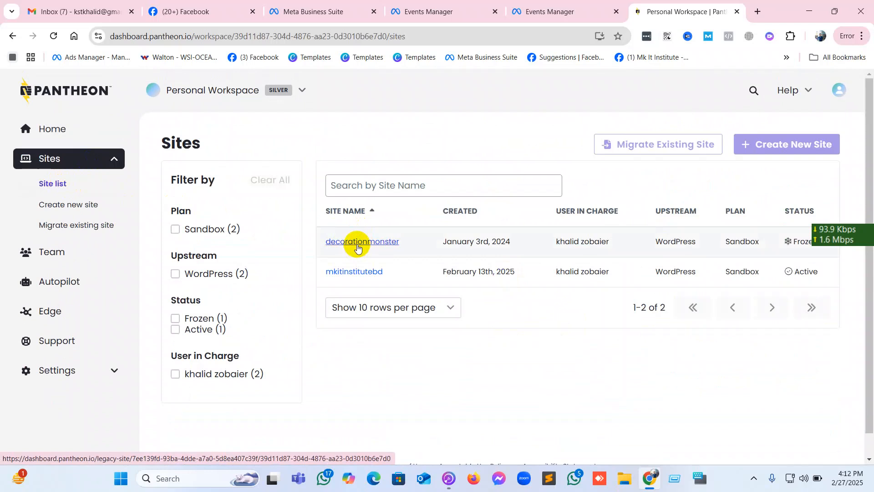
click(356, 272)
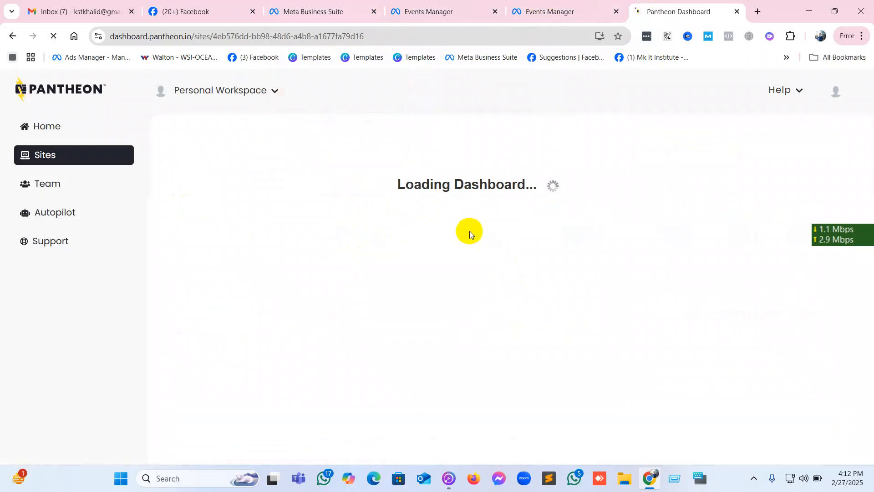
Open the business portfolio settings from the Events Manager overview and dismiss the work email address prompt.
click(539, 12)
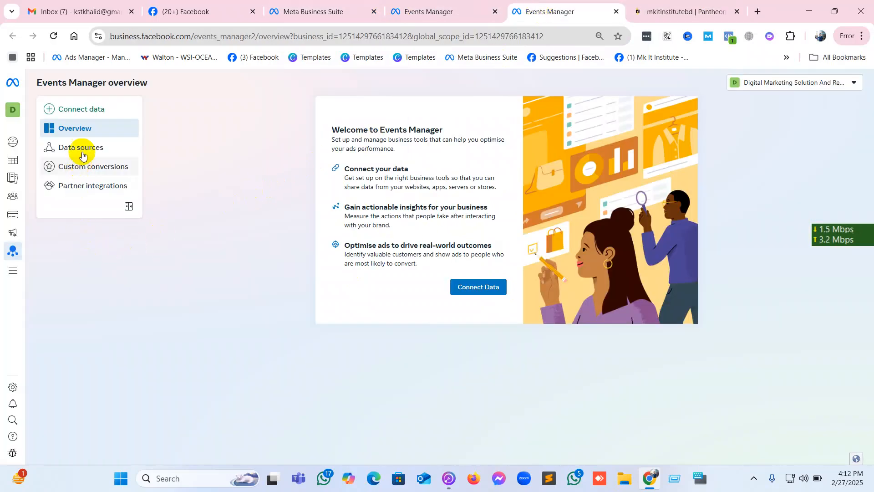
mouse_move(11, 392)
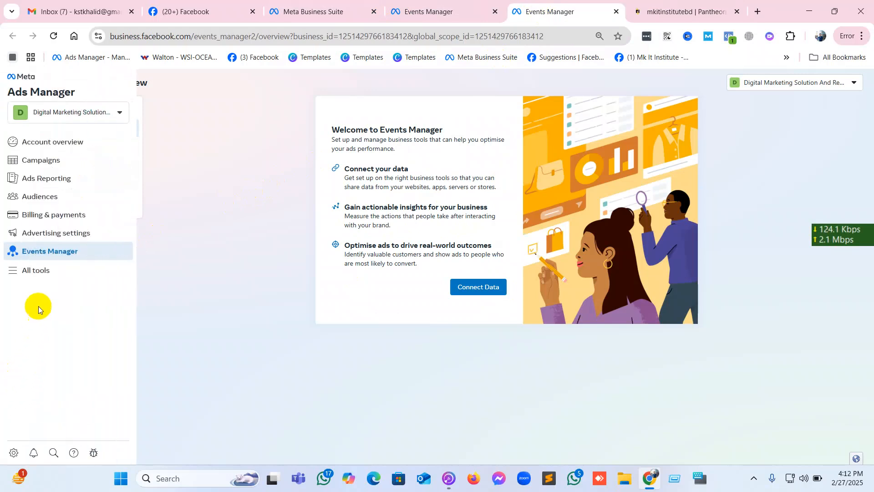
click(12, 453)
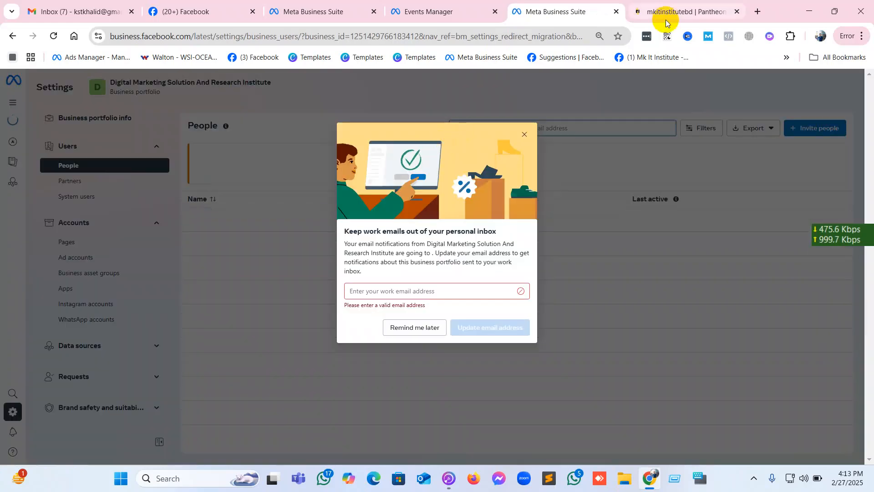
click(524, 136)
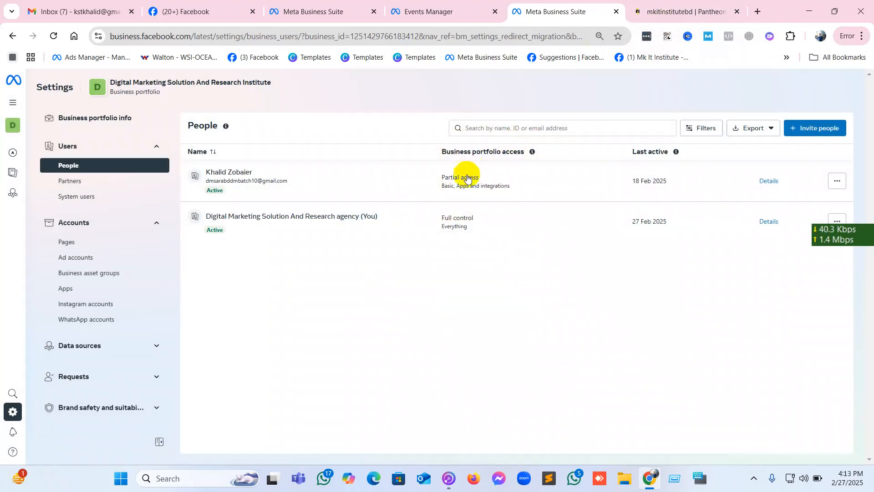
Open the mkitinstitutebd development site from its Pantheon dashboard.
click(686, 10)
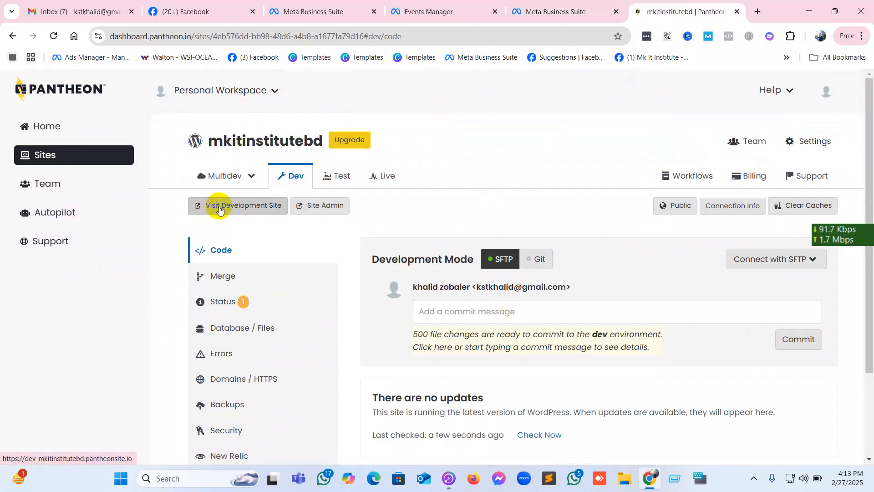
click(265, 208)
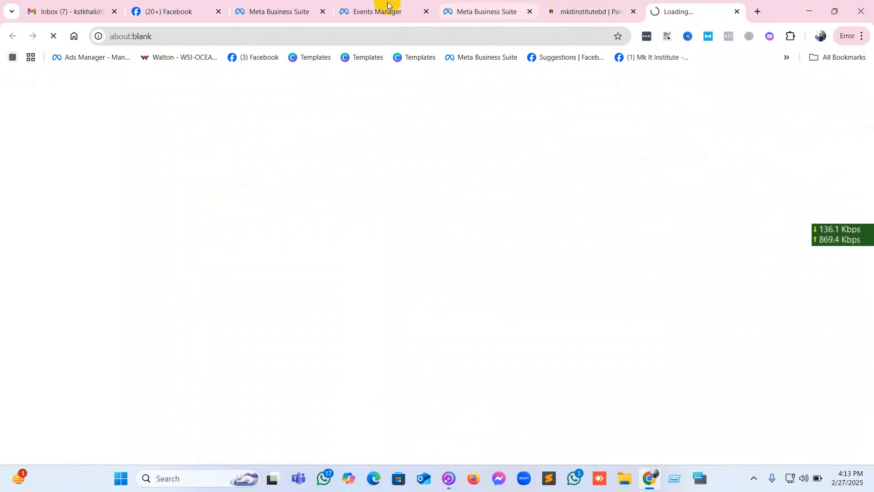
Close the Business Suite home and Events Manager tabs, and move the development site tab next to the Business Suite settings tab.
click(259, 10)
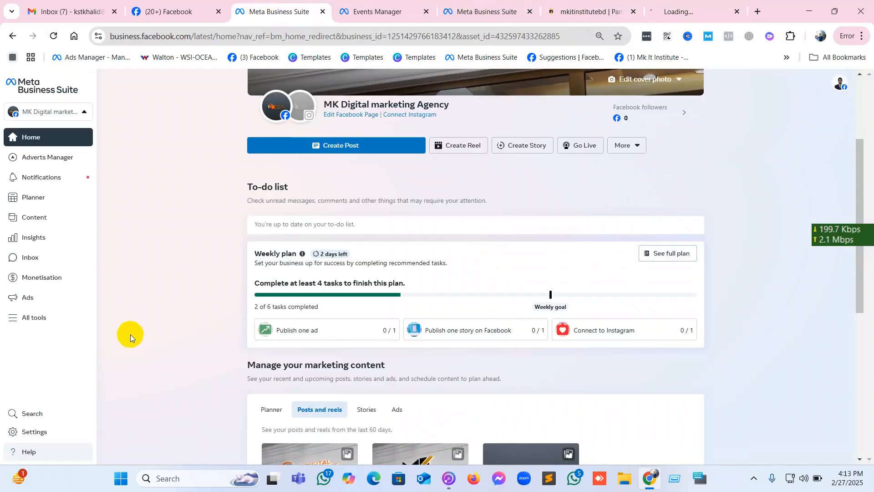
click(322, 11)
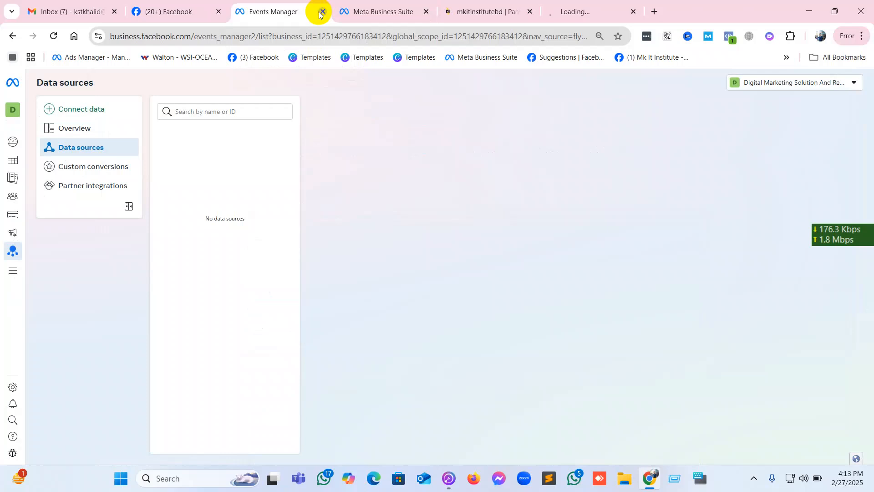
click(322, 12)
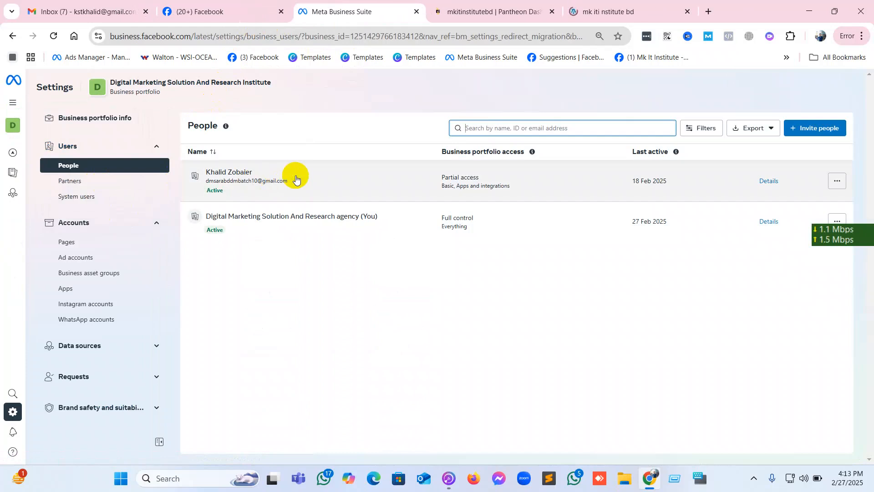
click(505, 14)
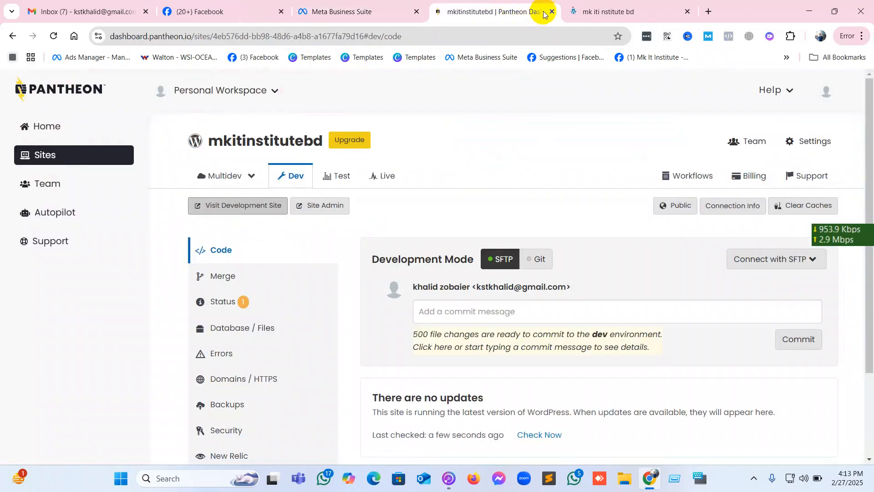
drag(627, 7, 492, 4)
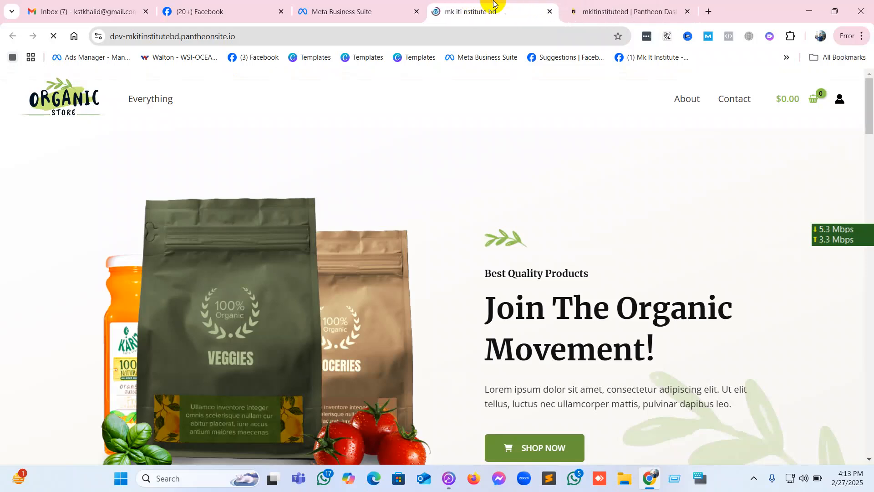
Try to open the development site's admin area by adding /WP-ADMIN in capitals to its address.
click(351, 38)
click(349, 39)
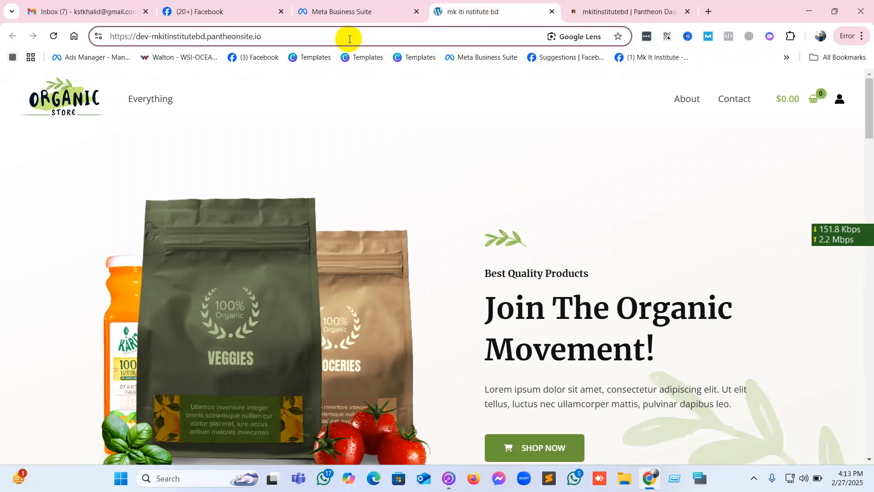
text(/)
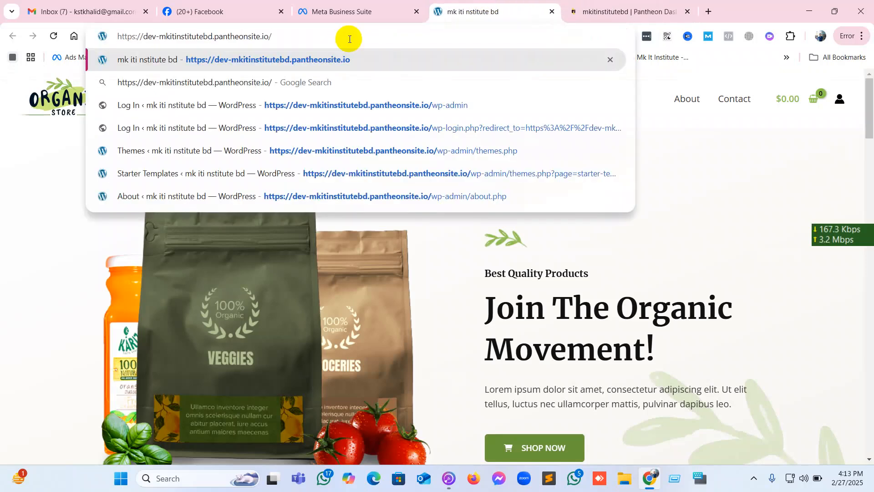
text(WP-ADM)
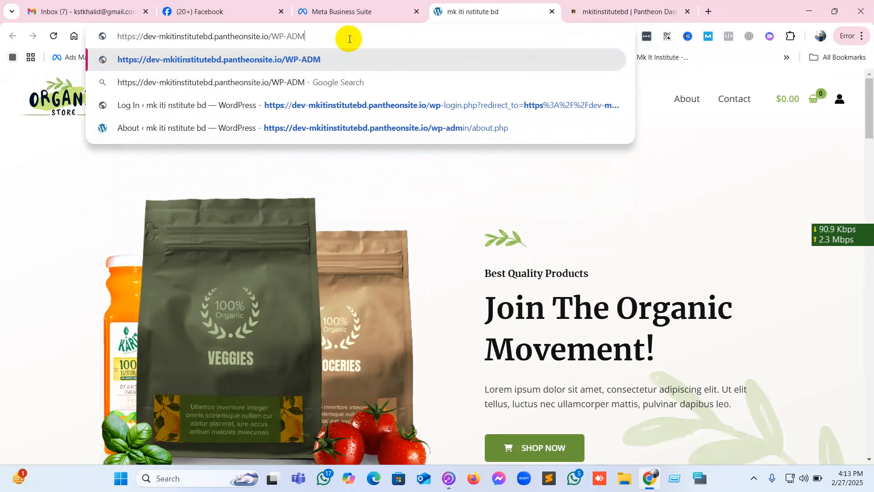
text(IN)
key(Return)
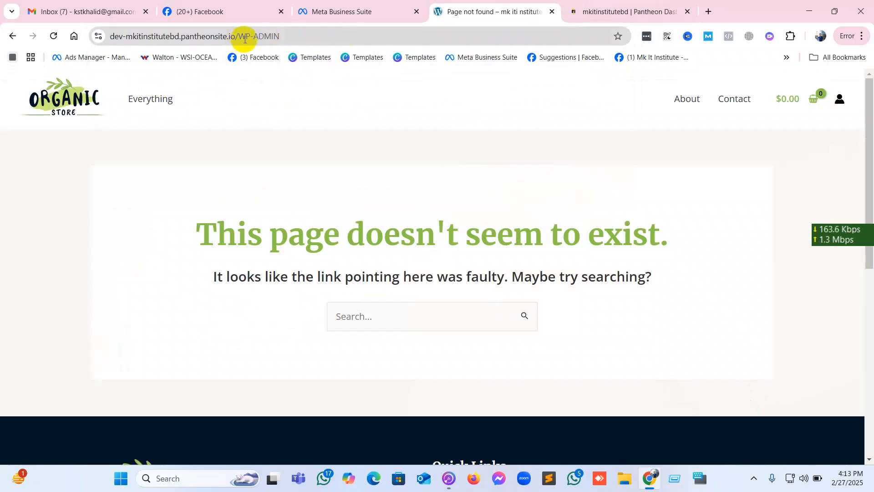
Replace the end of the site address with lowercase wp-admin and load the WordPress login page.
drag(241, 39, 358, 40)
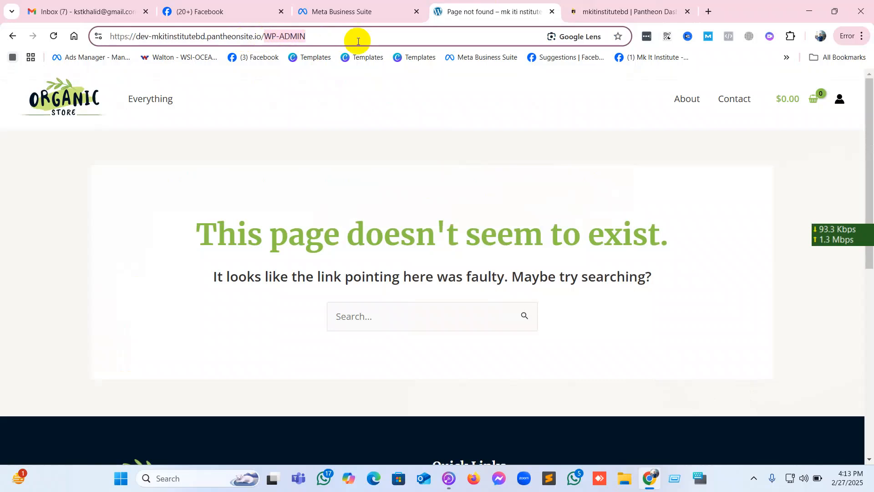
text(wp-)
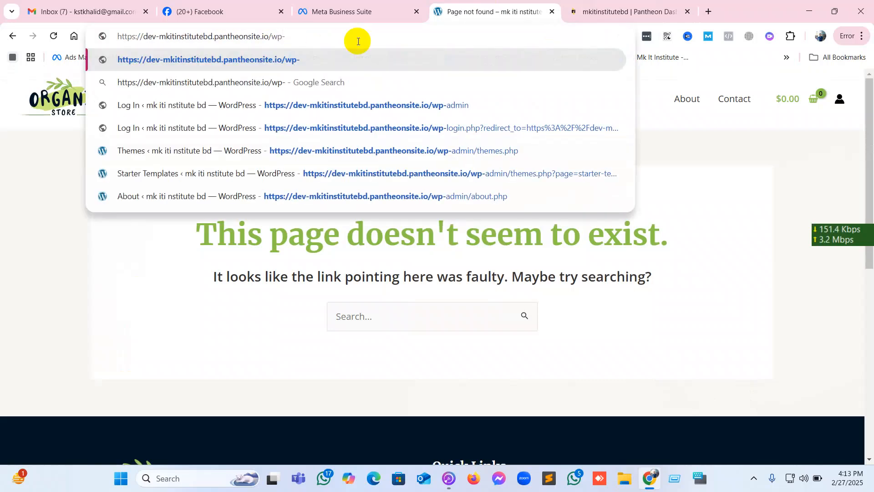
text(admi)
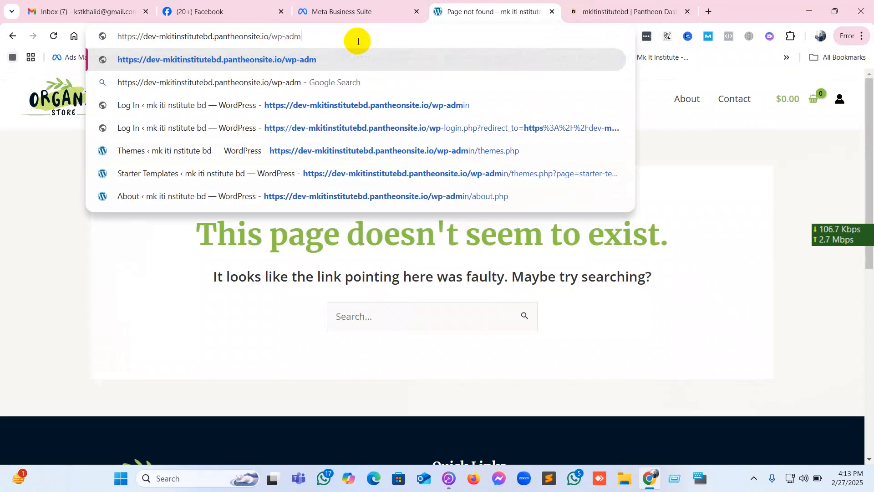
text(n)
key(Return)
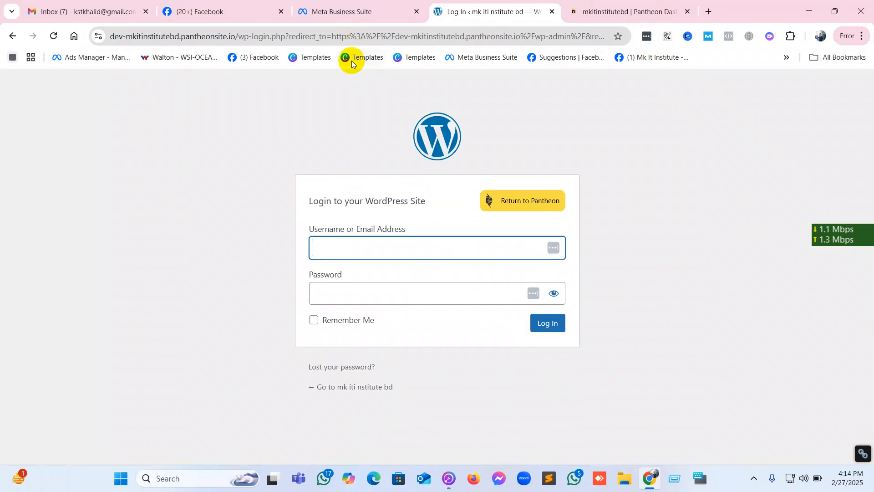
Log in to the WordPress site with the username admin and the account password.
text(admin)
click(361, 246)
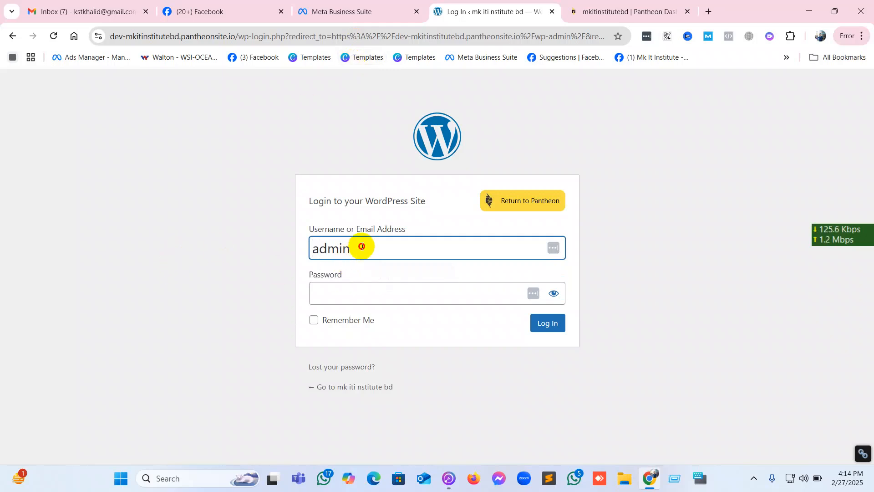
double_click(361, 246)
click(360, 284)
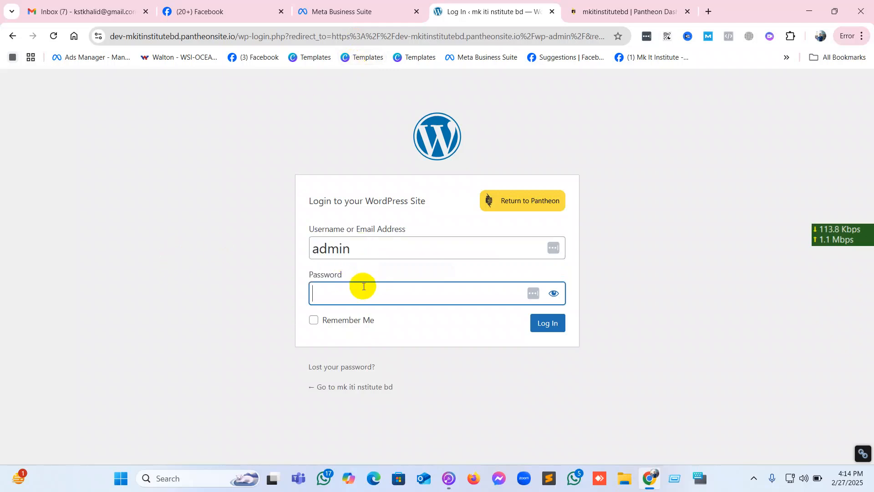
text(*****)
click(545, 322)
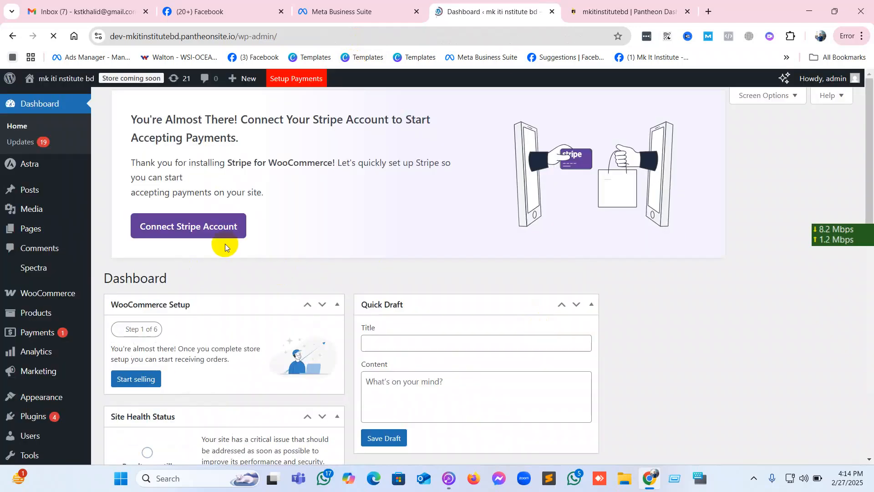
In the Business Suite settings, open Domains under Brand safety and suitability and start creating a new domain.
click(345, 10)
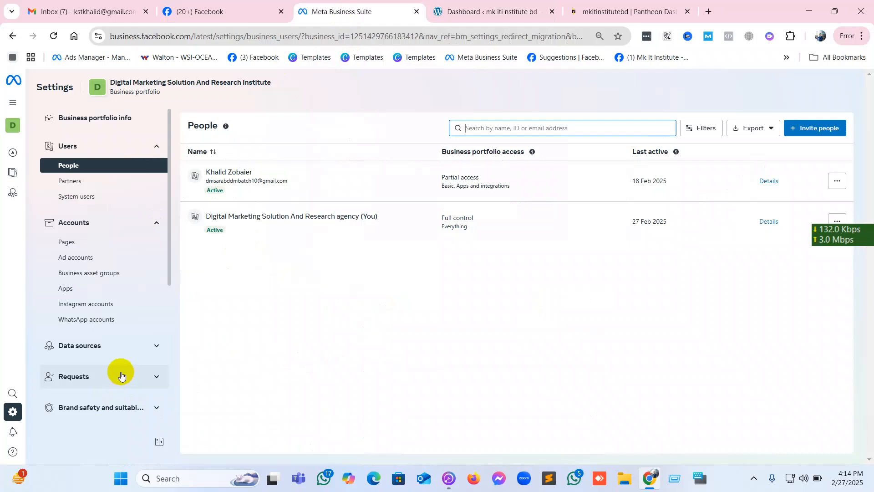
scroll(121, 374, down, 3)
click(108, 240)
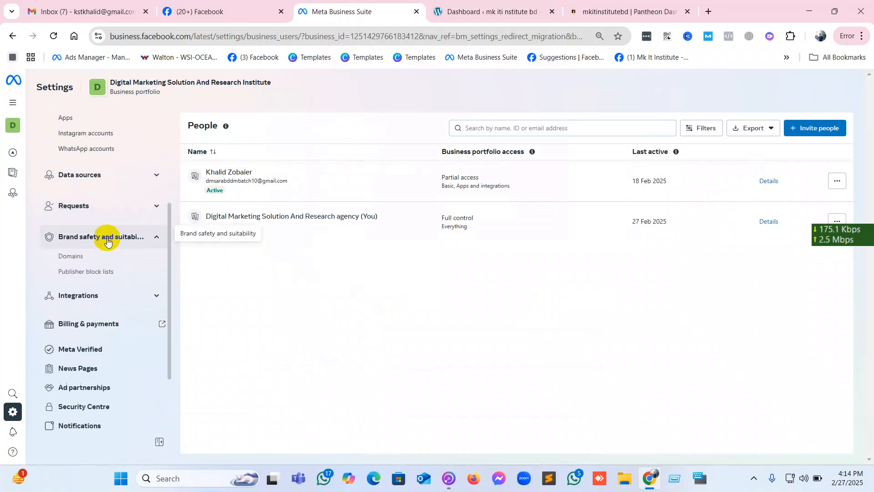
click(70, 259)
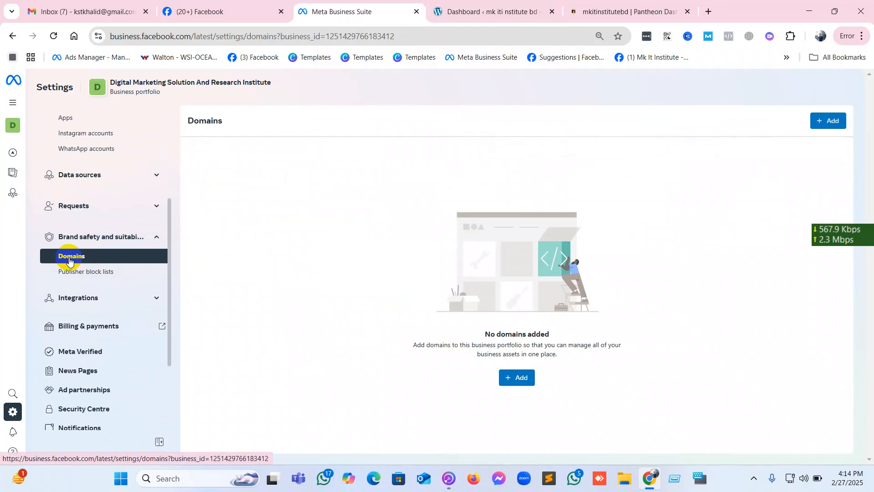
click(828, 121)
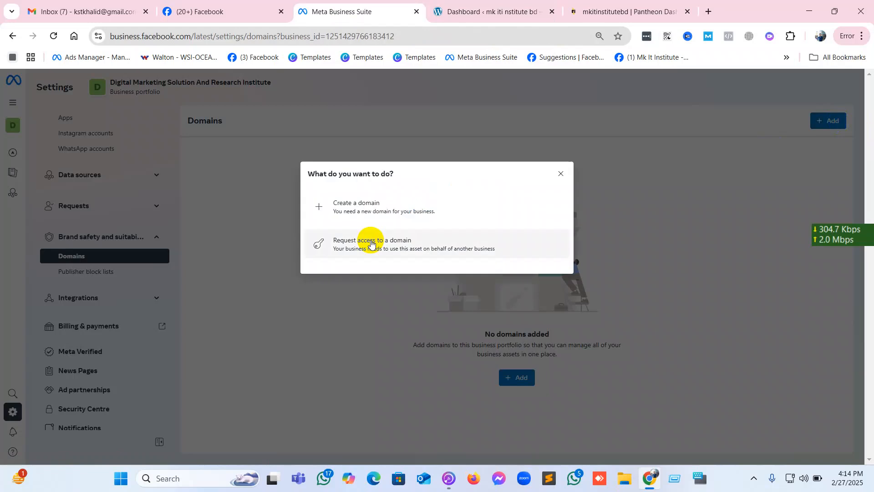
click(377, 201)
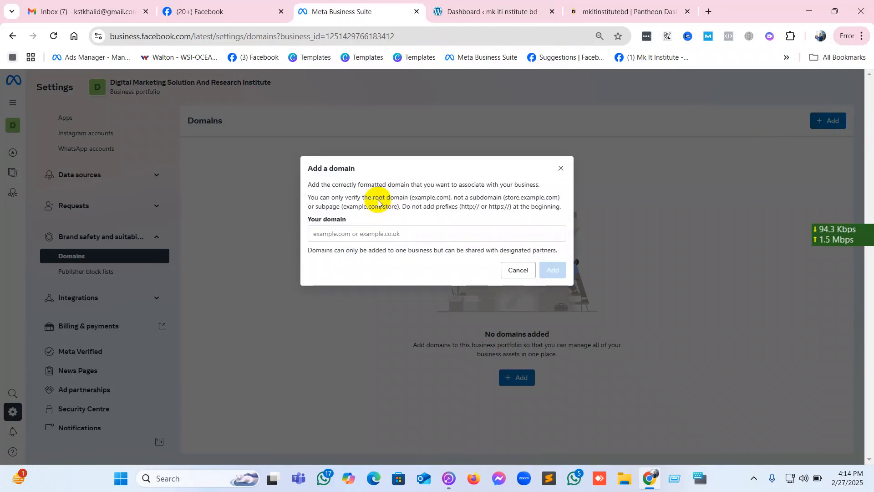
click(381, 233)
Copy the development site's base address, without the wp-admin part, from the WordPress dashboard tab.
click(620, 5)
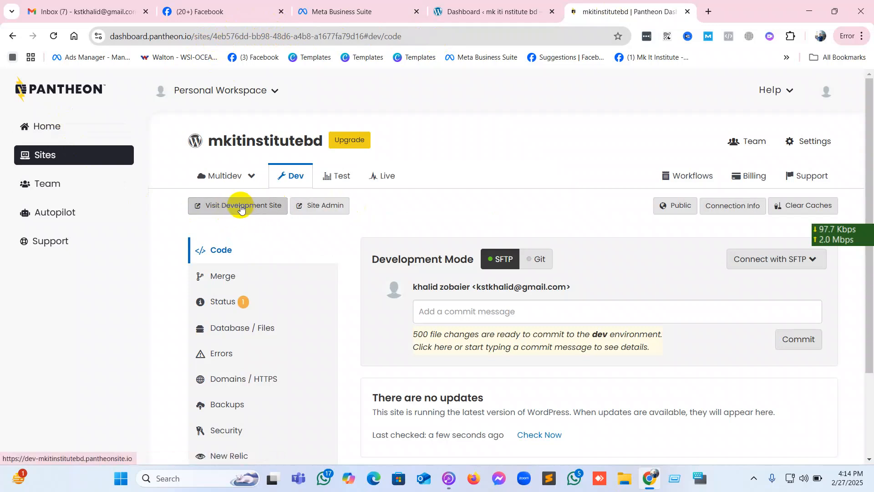
click(494, 9)
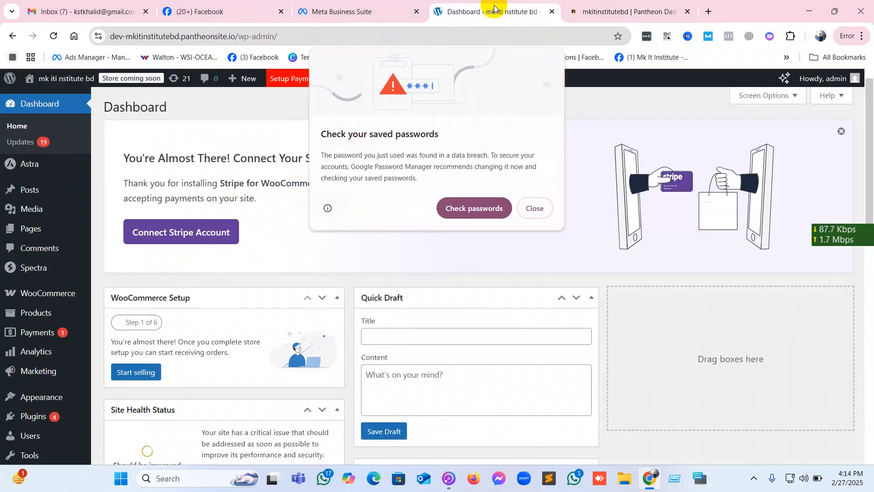
click(177, 39)
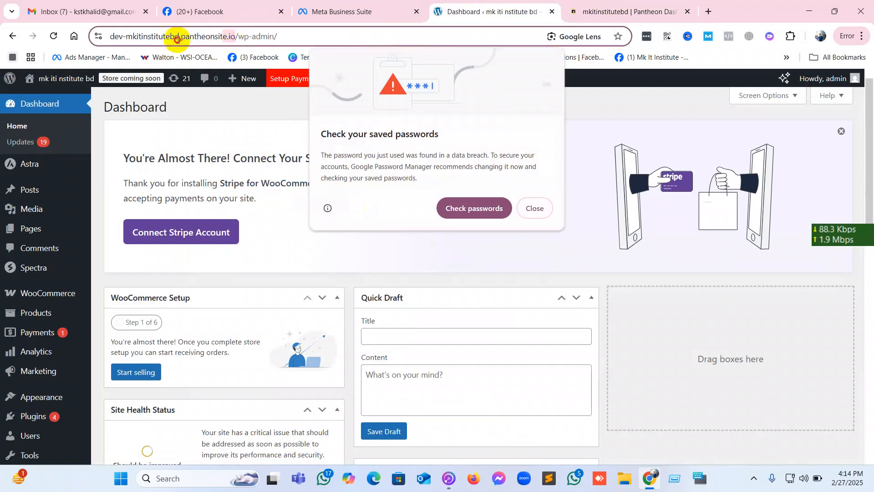
right_click(142, 37)
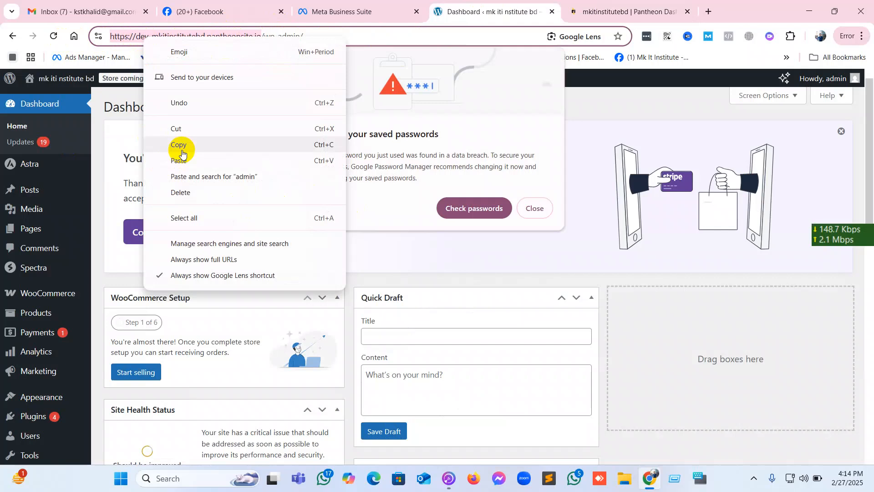
click(182, 146)
click(339, 10)
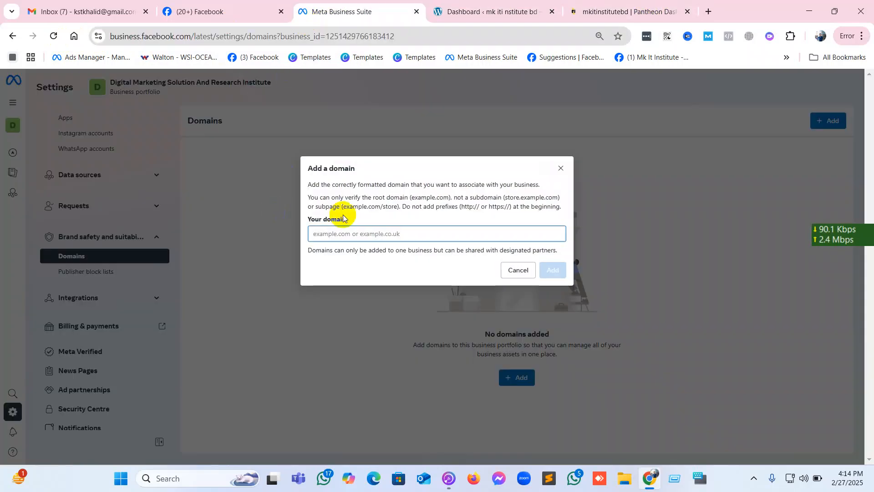
right_click(351, 233)
click(385, 334)
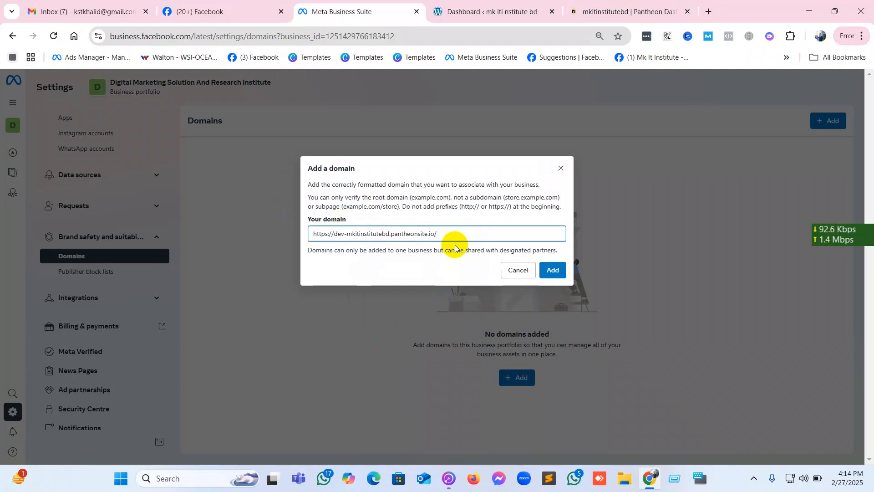
click(559, 272)
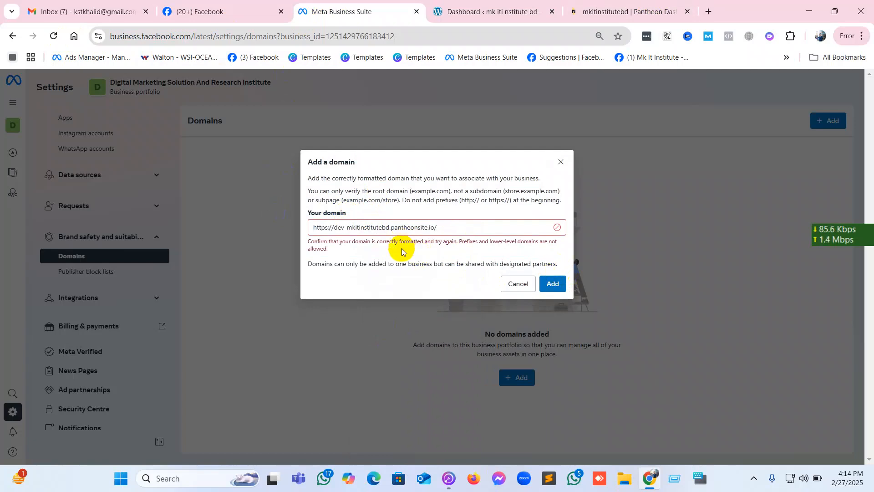
click(466, 228)
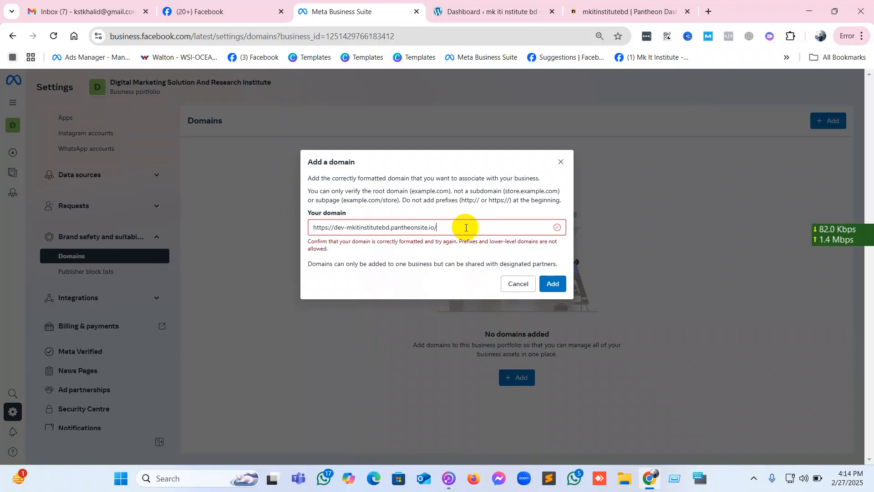
key(BackSpace)
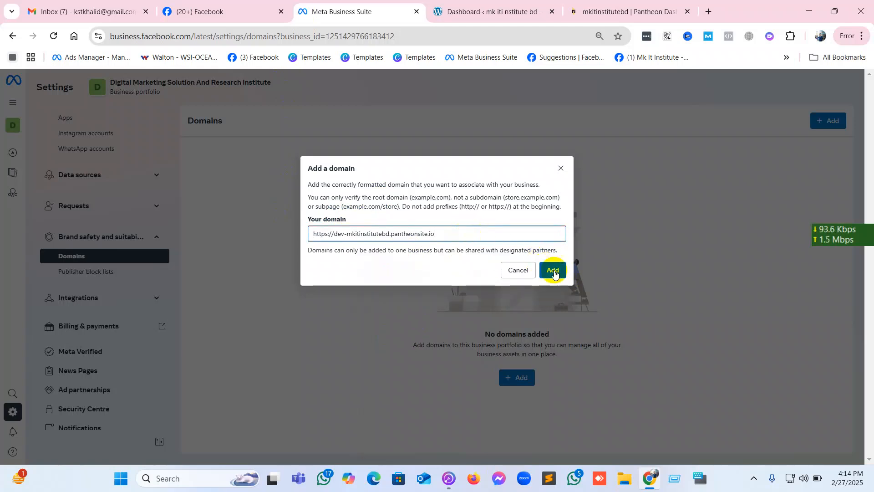
click(554, 276)
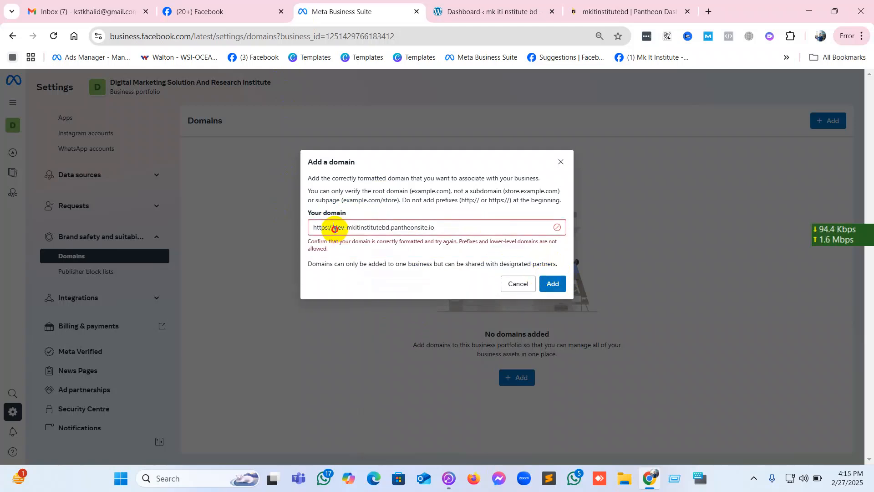
drag(334, 228, 223, 230)
key(BackSpace)
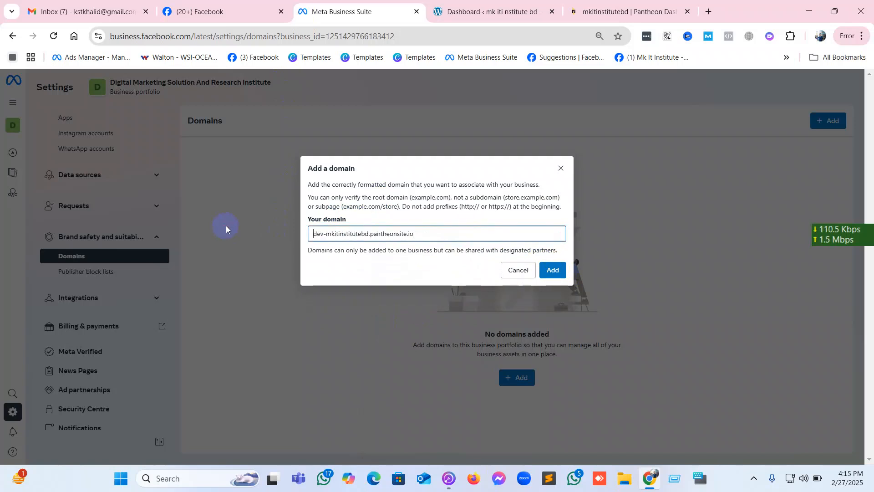
click(552, 272)
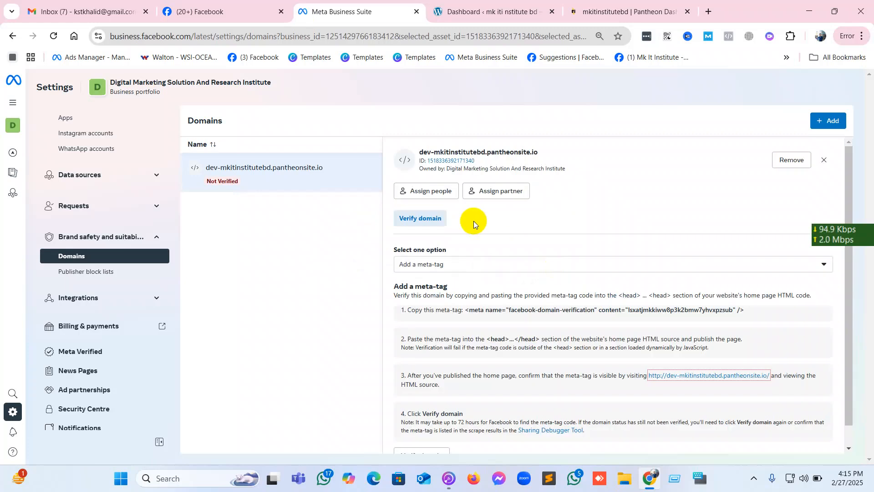
Look over the new domain's verification instructions, dismiss the saved-password warning on the WordPress dashboard, and return to Business Suite.
scroll(473, 220, down, 1)
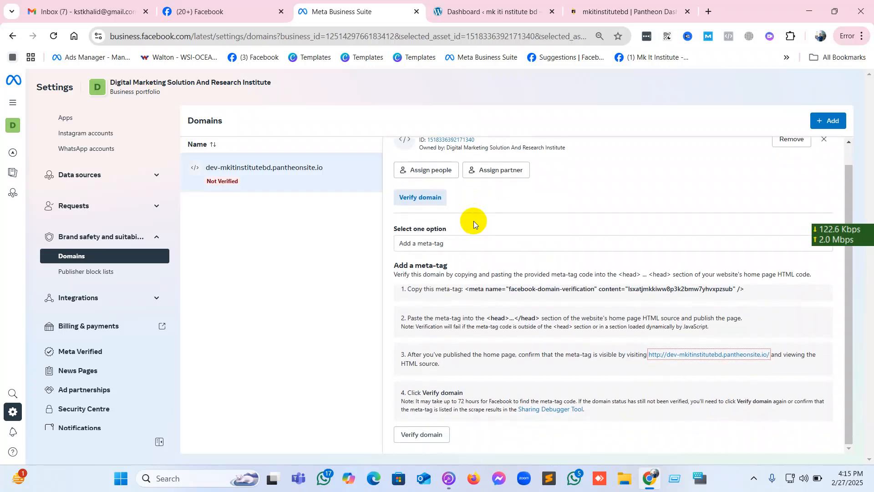
scroll(473, 220, up, 1)
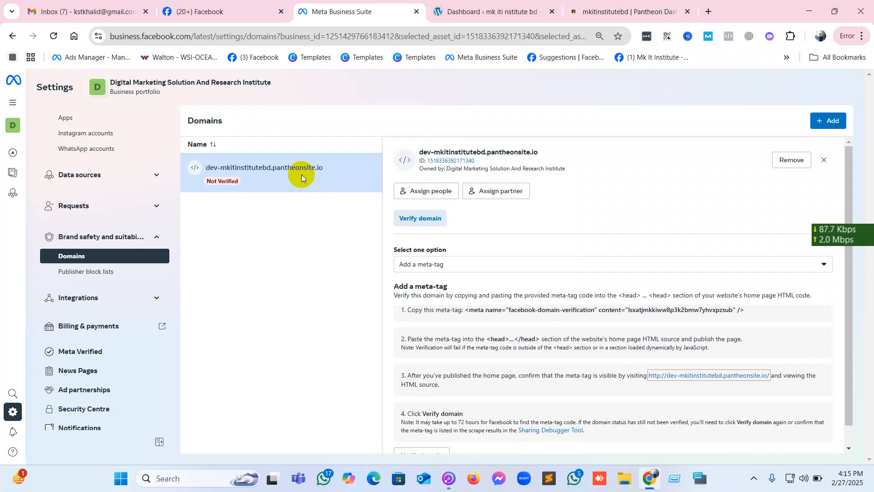
click(493, 10)
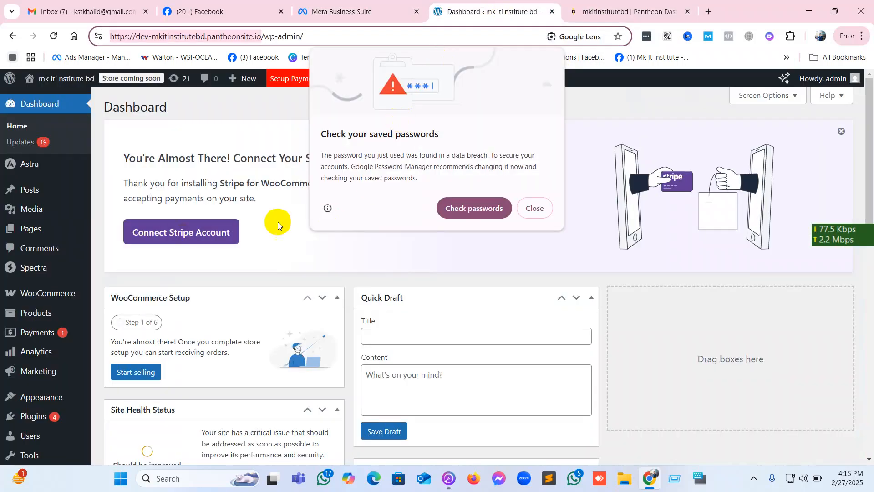
click(535, 208)
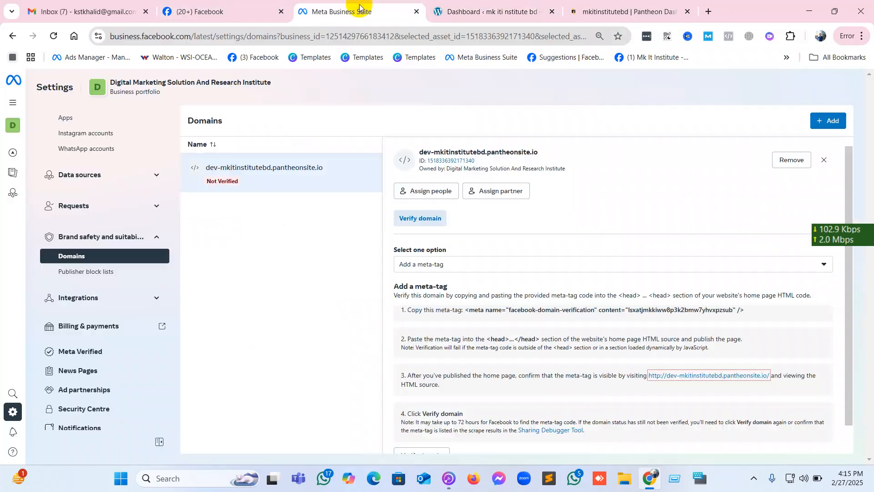
click(359, 6)
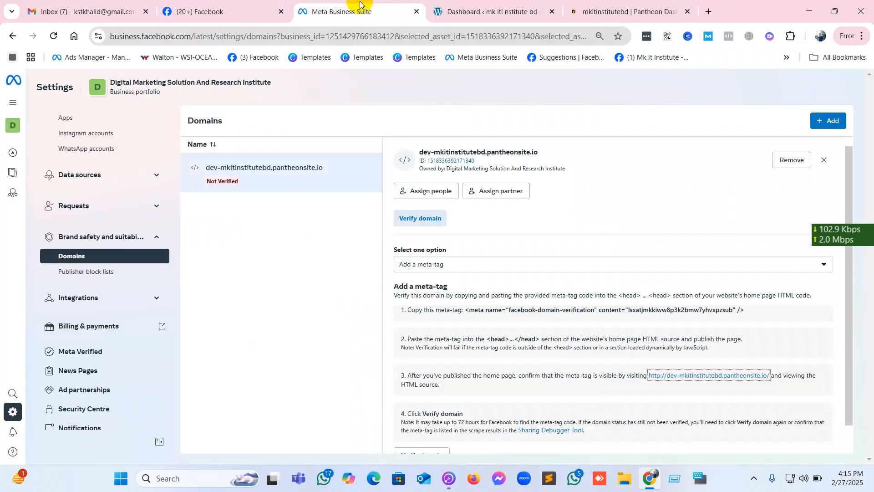
Keep Add a meta-tag as the domain verification method and copy the whole facebook-domain-verification meta tag.
click(487, 269)
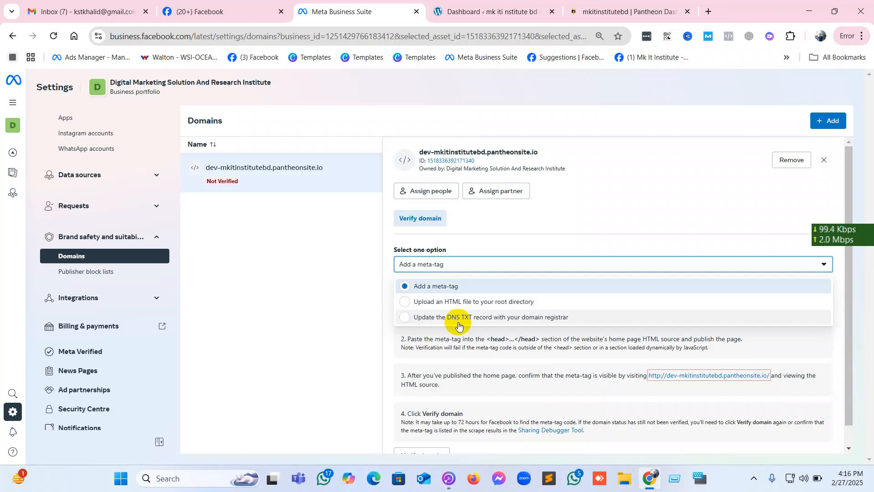
click(445, 286)
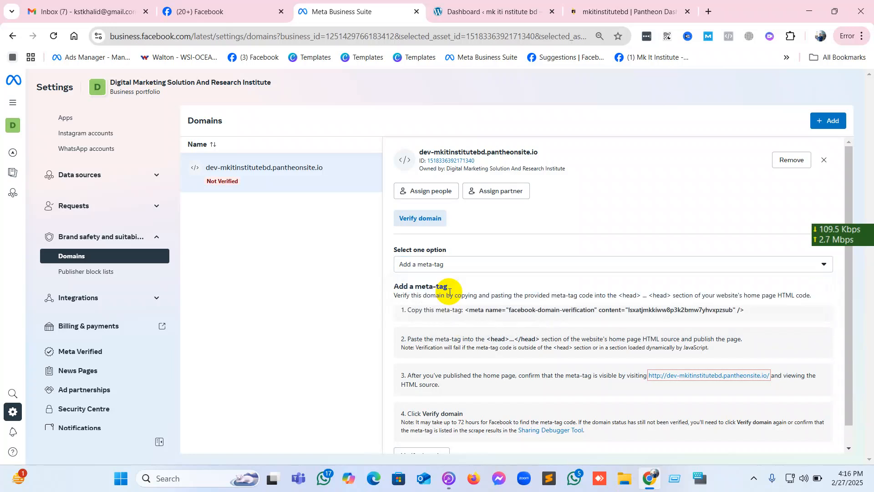
scroll(450, 292, down, 1)
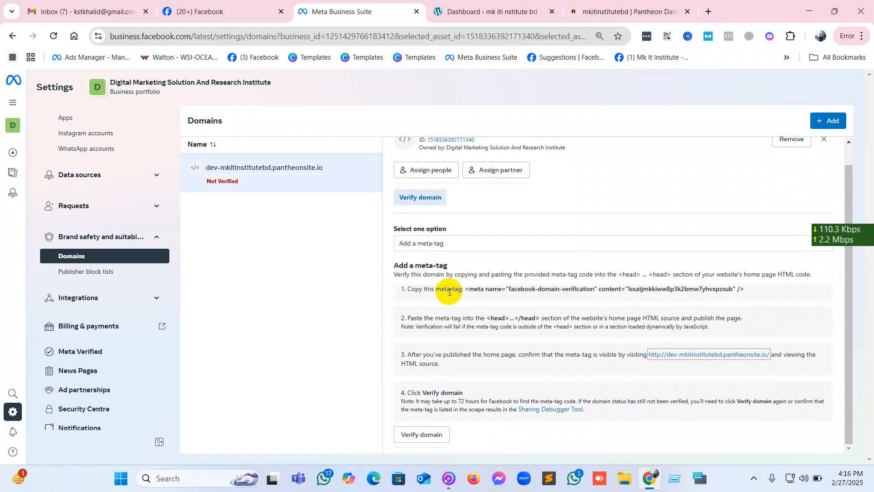
drag(464, 289, 751, 290)
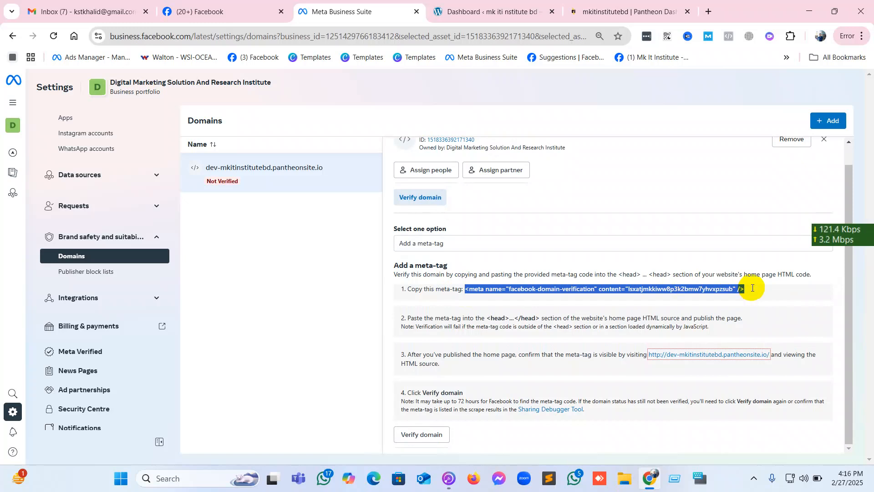
right_click(751, 287)
click(704, 302)
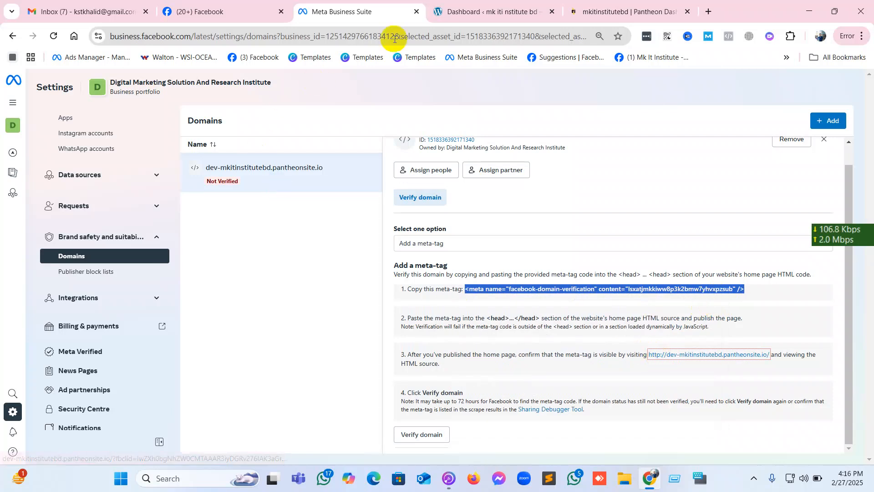
In the WordPress dashboard, open the Theme File Editor and load the Astra theme's header.php file.
click(455, 11)
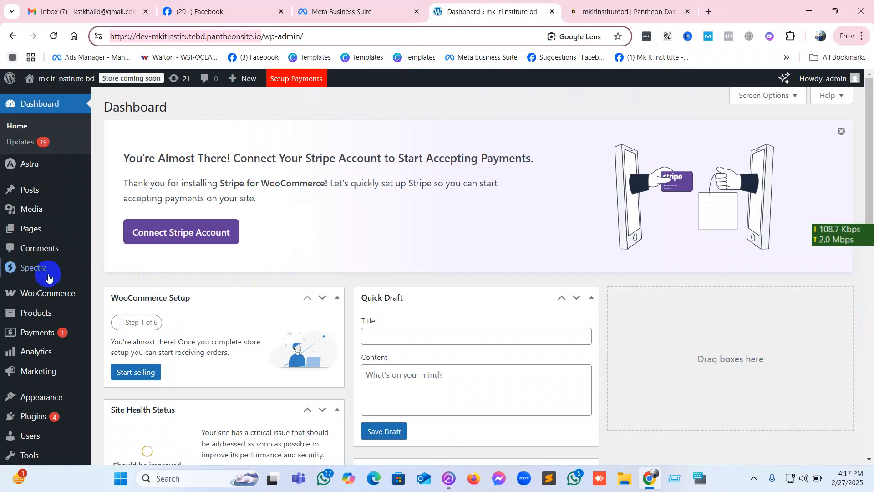
mouse_move(52, 402)
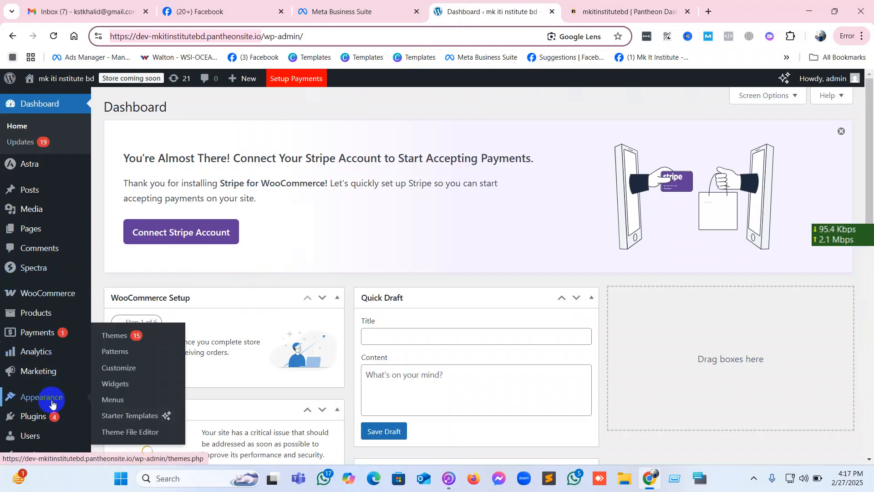
click(144, 436)
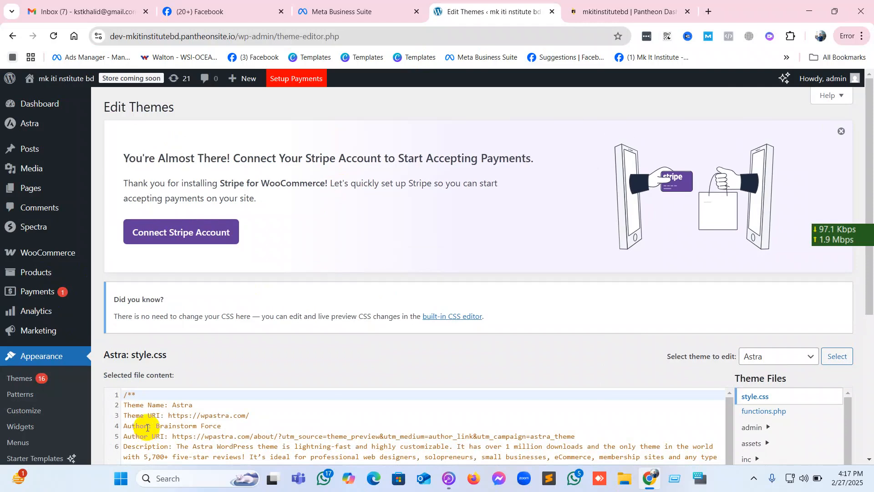
scroll(871, 298, down, 5)
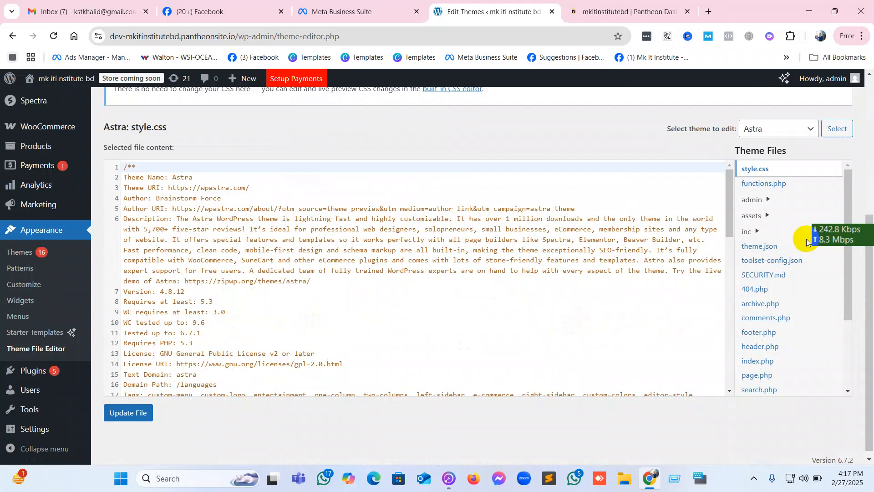
scroll(780, 283, down, 3)
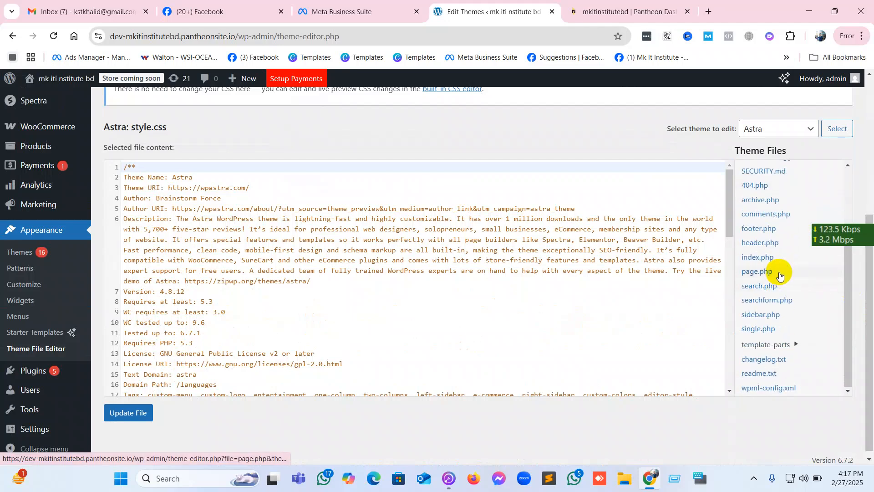
click(779, 249)
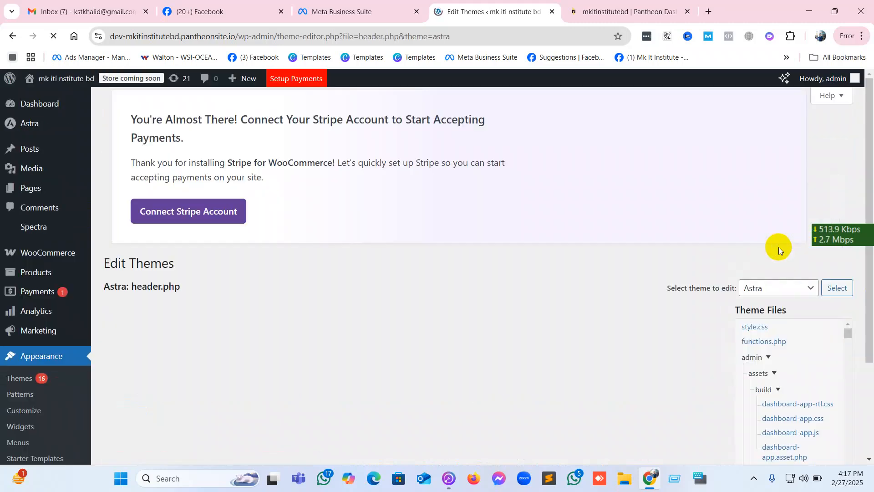
Examine the header.php code from the opening to the closing head tag to locate where the verification meta tag belongs.
scroll(262, 269, down, 1)
scroll(261, 269, down, 3)
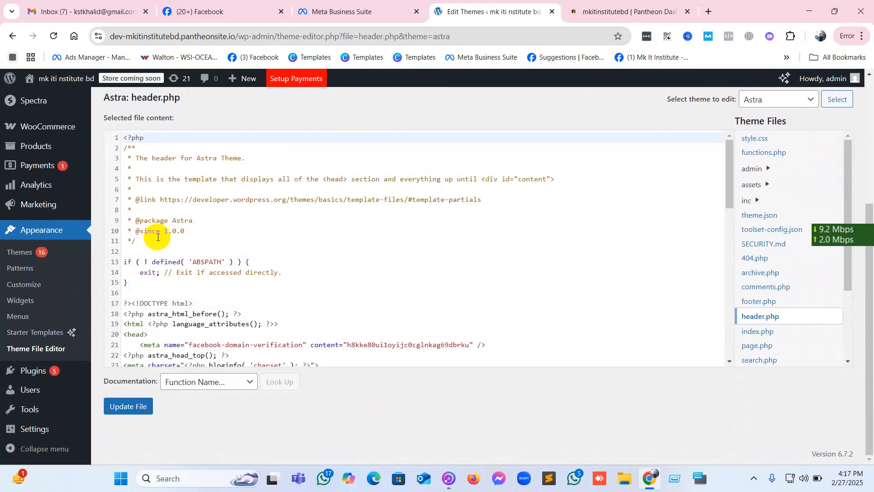
scroll(194, 245, up, 1)
scroll(193, 245, up, 3)
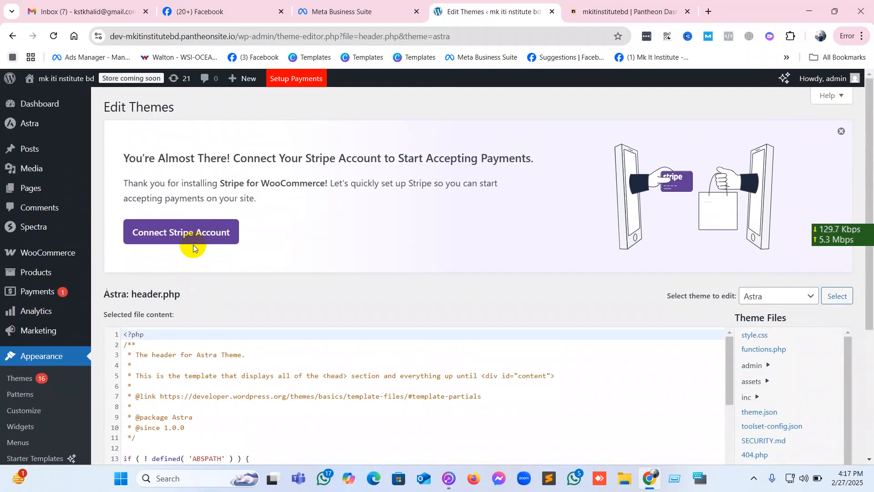
scroll(194, 245, down, 4)
scroll(204, 275, down, 1)
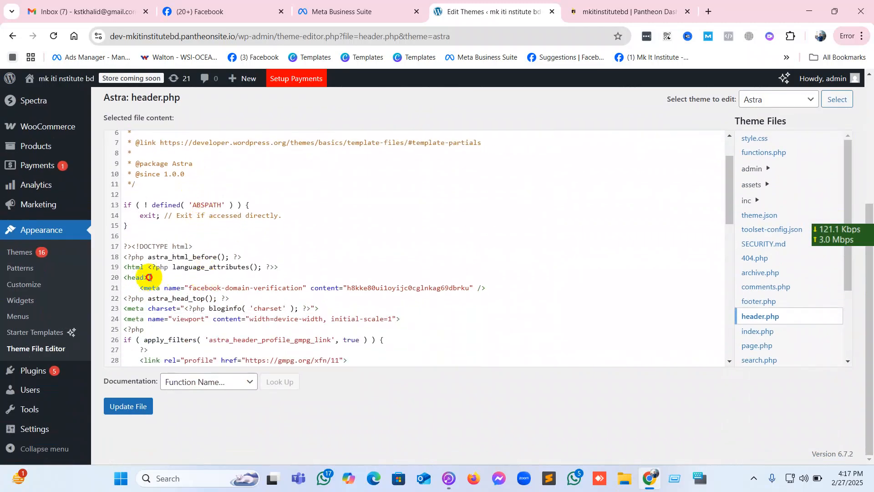
click(150, 277)
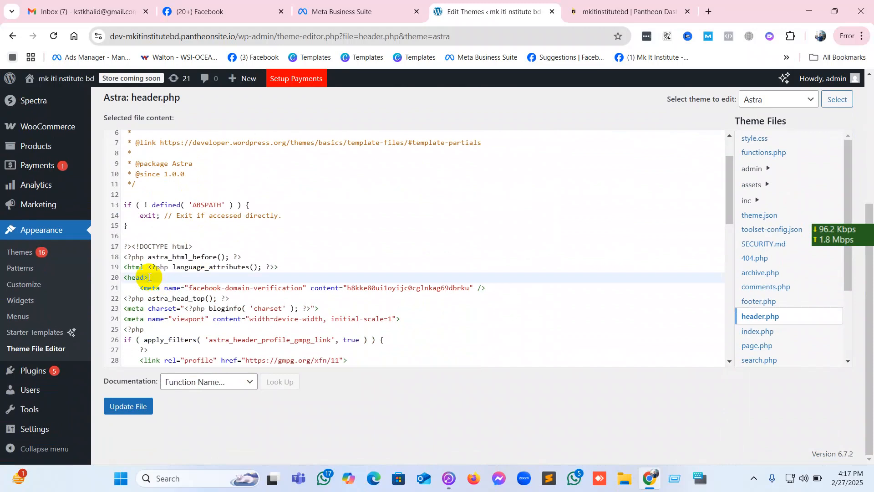
scroll(150, 277, up, 1)
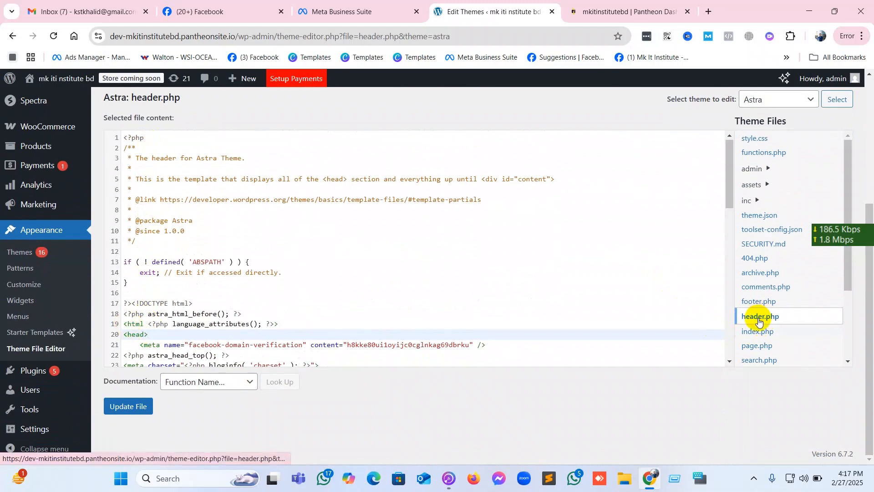
scroll(241, 321, down, 2)
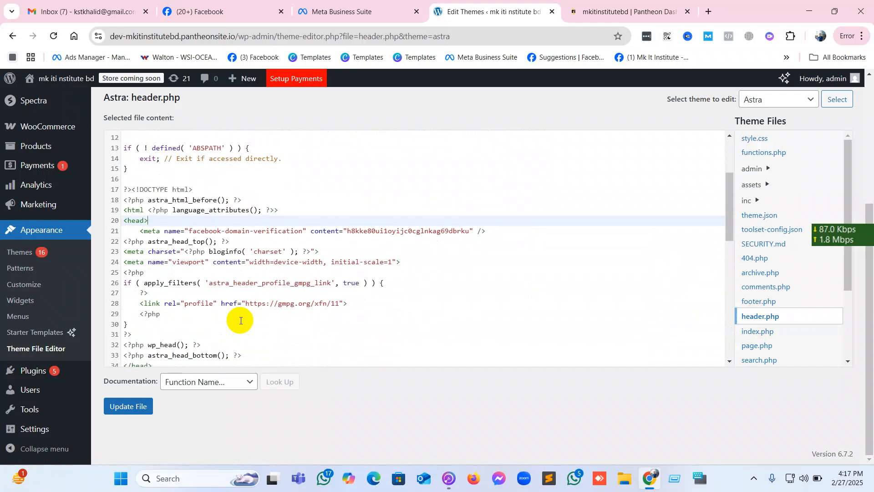
scroll(241, 320, down, 3)
click(161, 252)
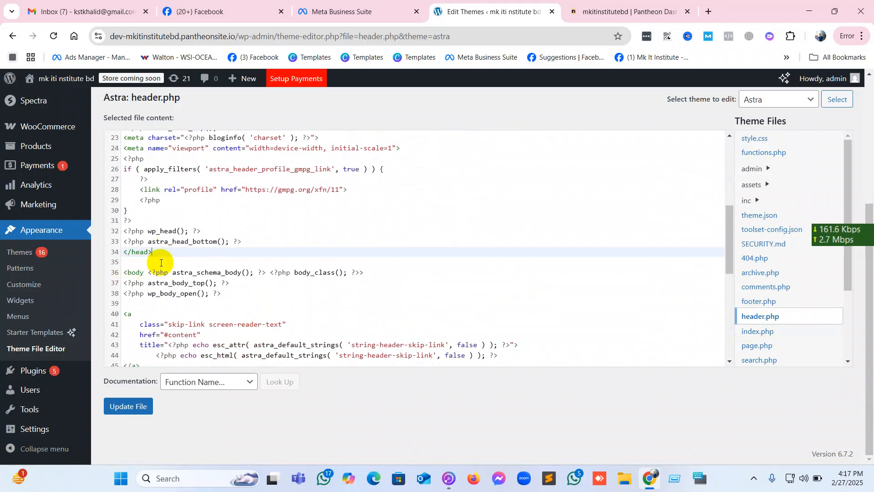
drag(152, 252, 122, 219)
scroll(111, 162, up, 3)
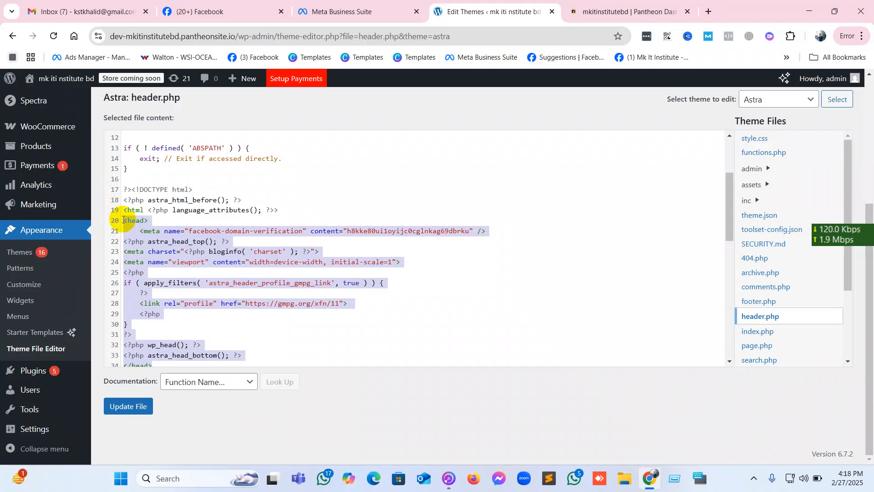
scroll(145, 338, down, 1)
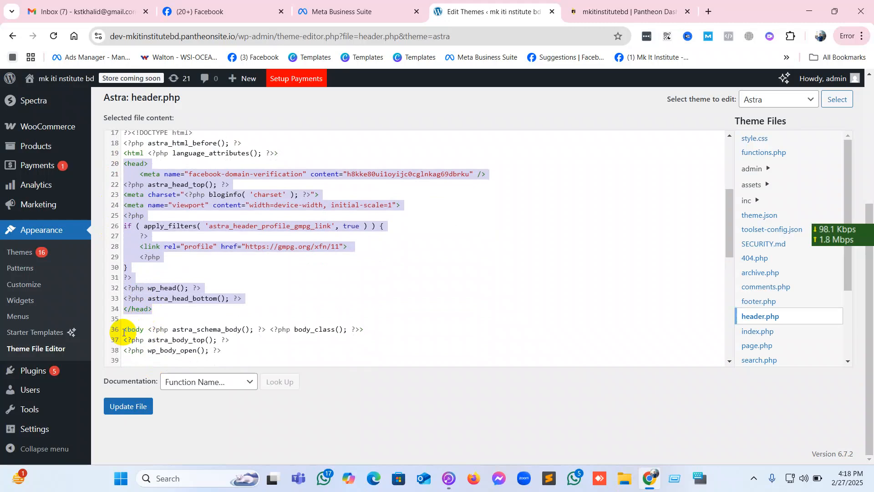
Read the meta-tag placement instruction in Business Suite, then return to the head section of header.php and clear the selection.
click(339, 10)
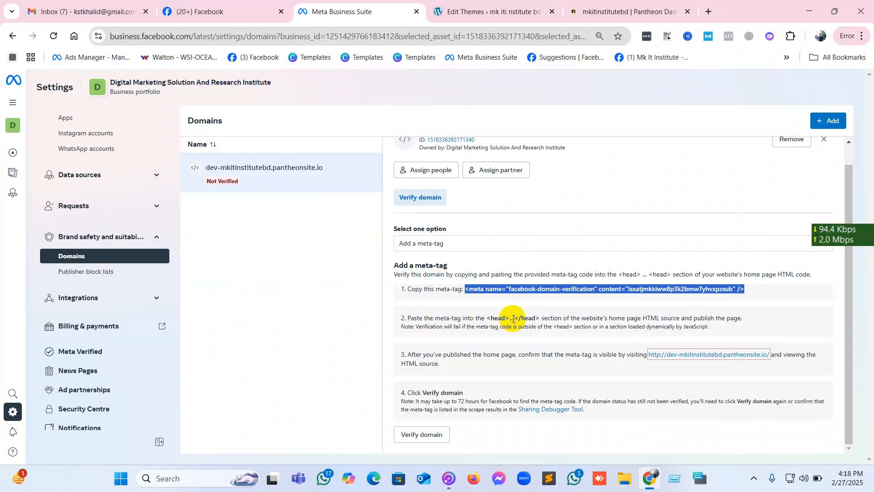
drag(558, 318, 749, 316)
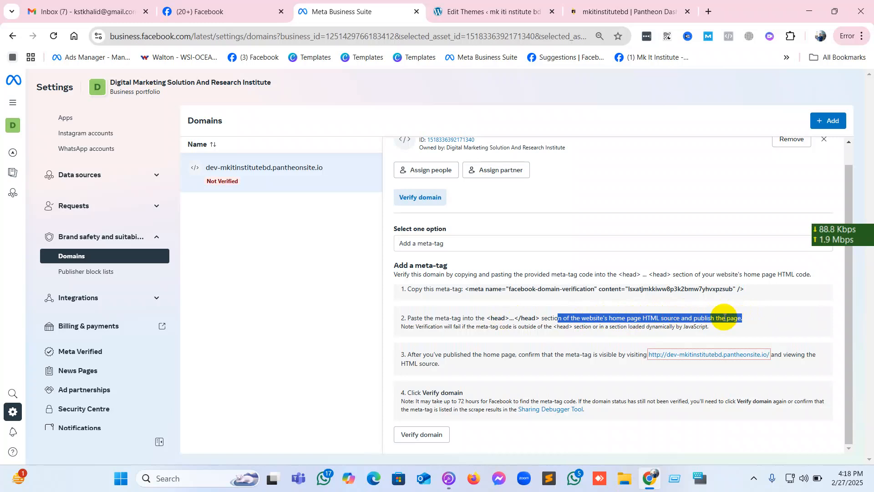
click(506, 14)
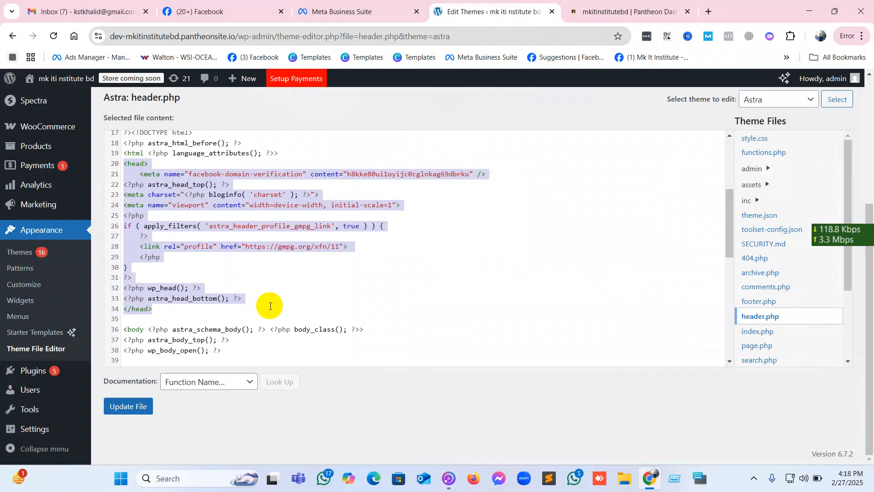
scroll(270, 306, up, 2)
click(159, 221)
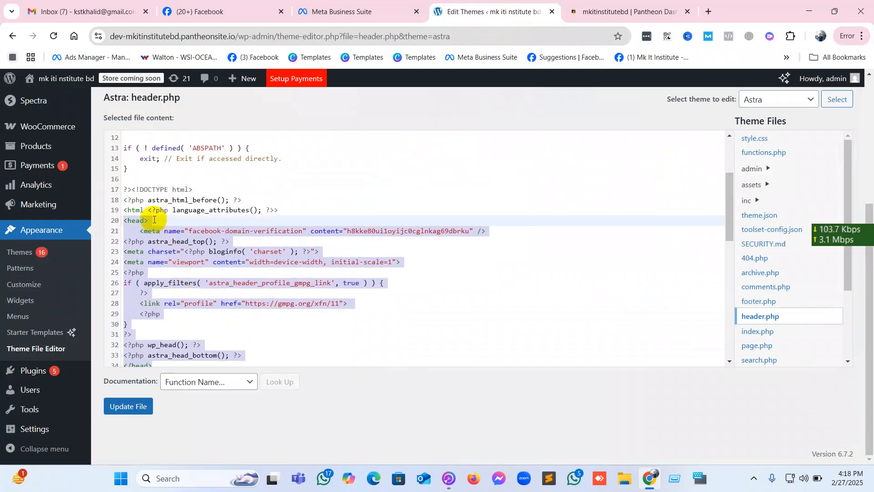
click(492, 325)
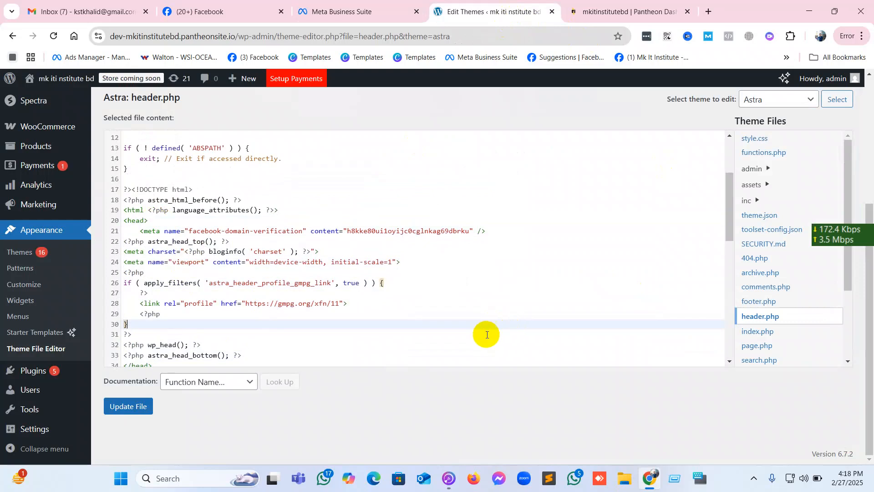
Insert the copied facebook-domain-verification meta tag on a new line directly below the opening head tag in header.php.
click(153, 221)
key(Return)
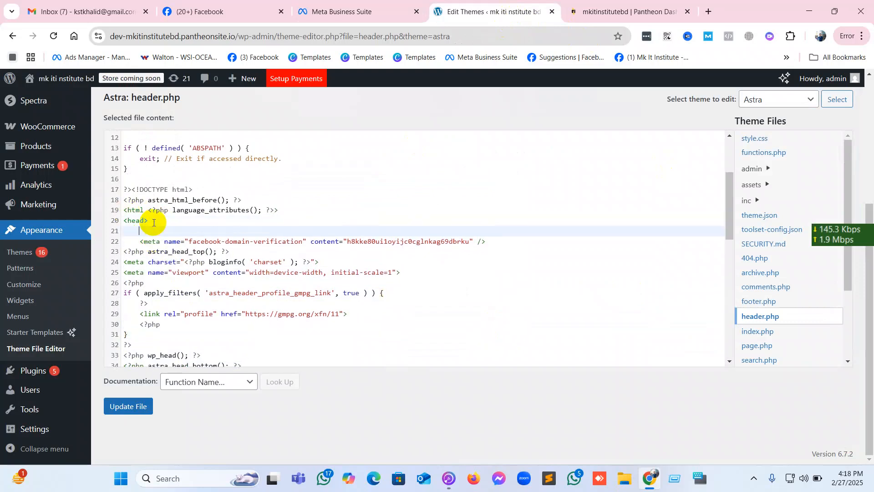
text(<meta name="facebook-domain-verification" content="lsxatjmkkiww8p3k2bmw7yhvxpzsub" />)
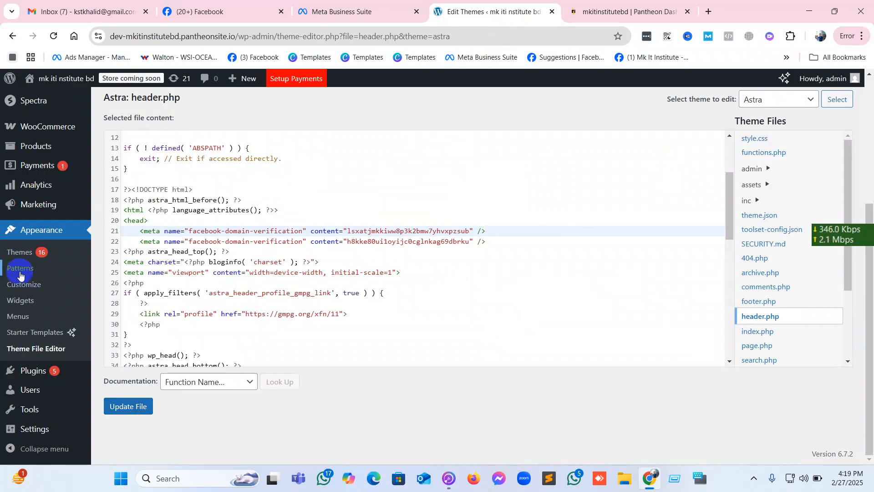
Leave the theme editor without saving header.php, open the page for adding plugins and search it for "header".
mouse_move(29, 374)
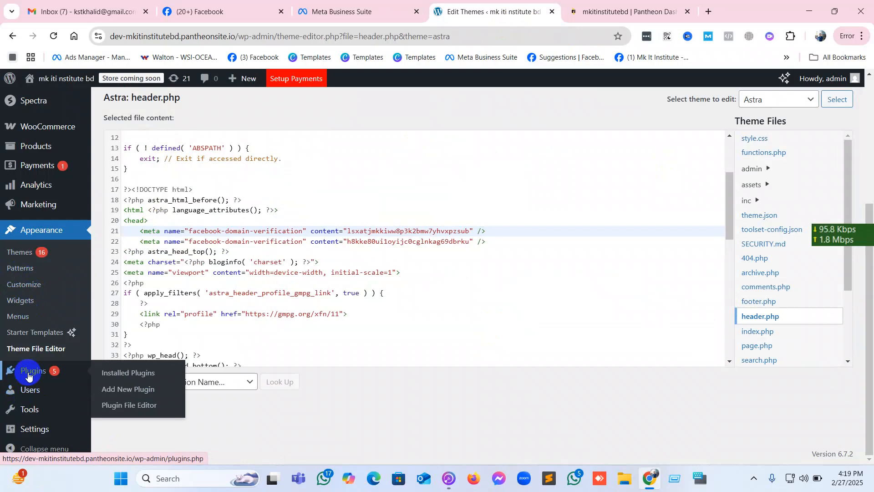
click(136, 393)
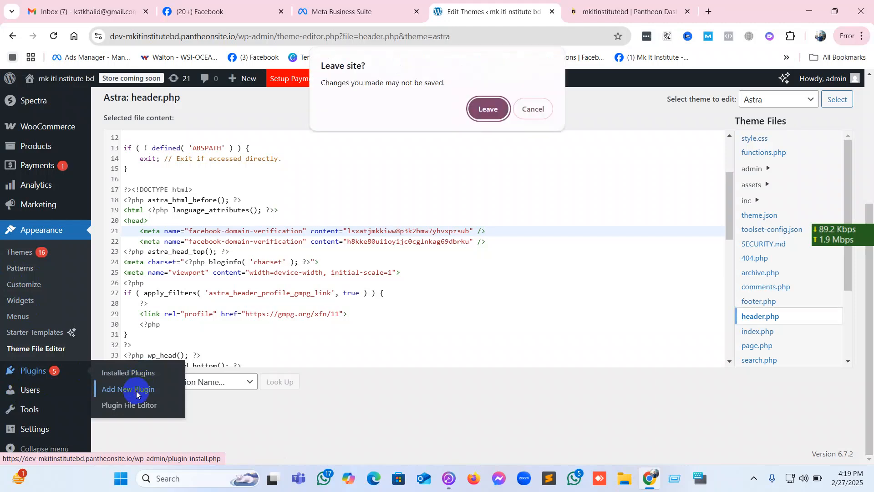
click(480, 108)
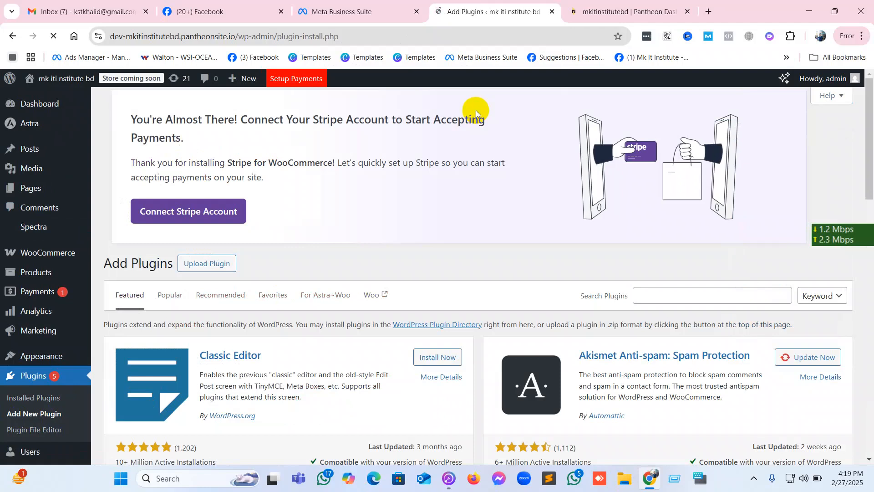
click(722, 291)
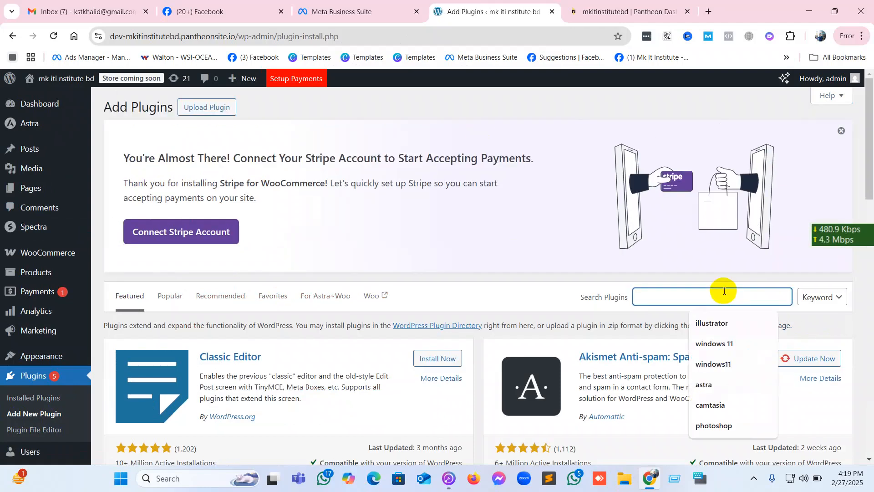
text(header)
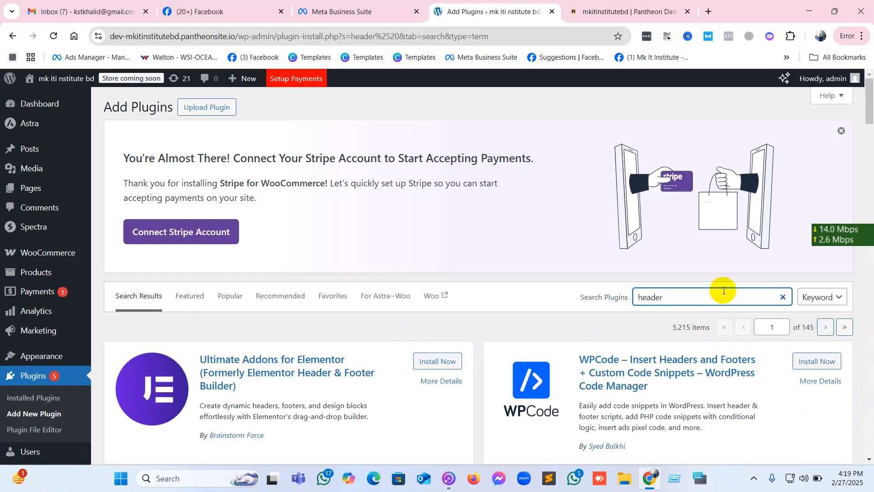
Install and activate the WPCode – Insert Headers and Footers + Custom Code Snippets plugin.
scroll(724, 290, down, 2)
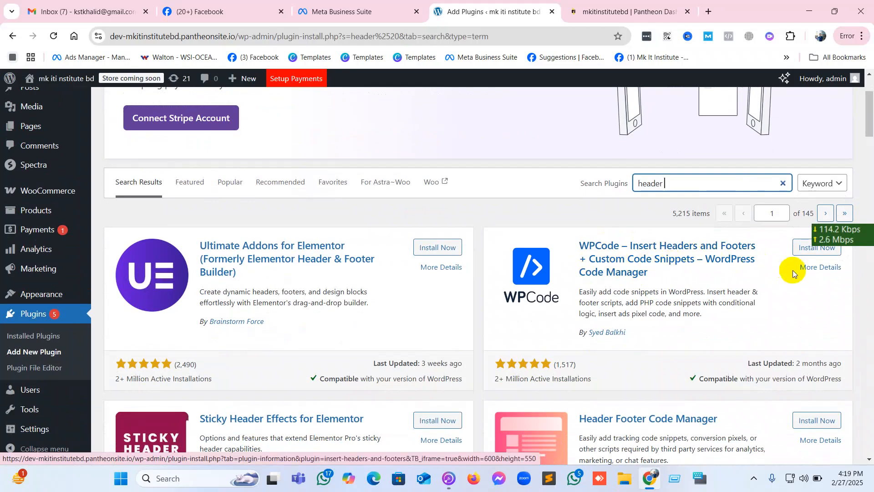
click(803, 248)
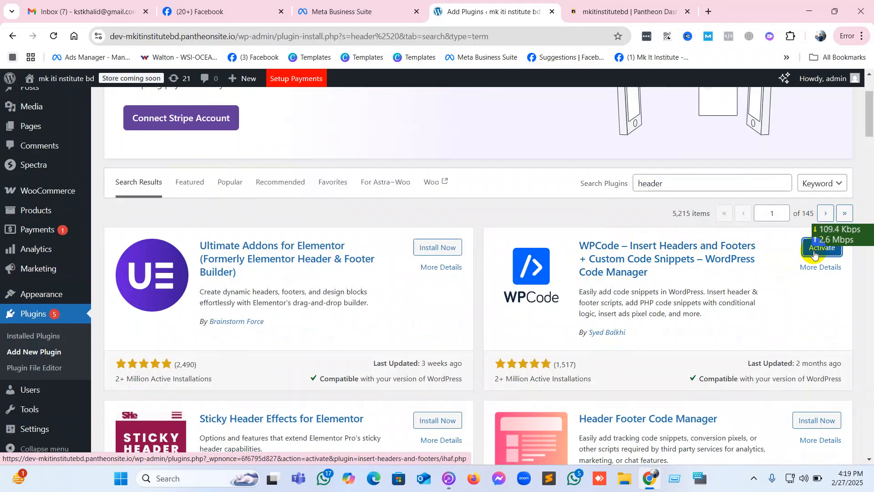
scroll(814, 254, down, 1)
scroll(814, 254, down, 2)
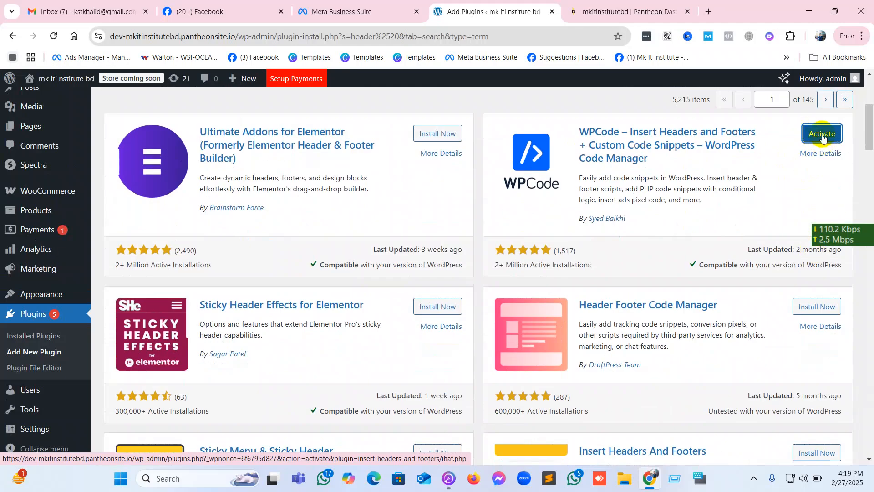
click(823, 135)
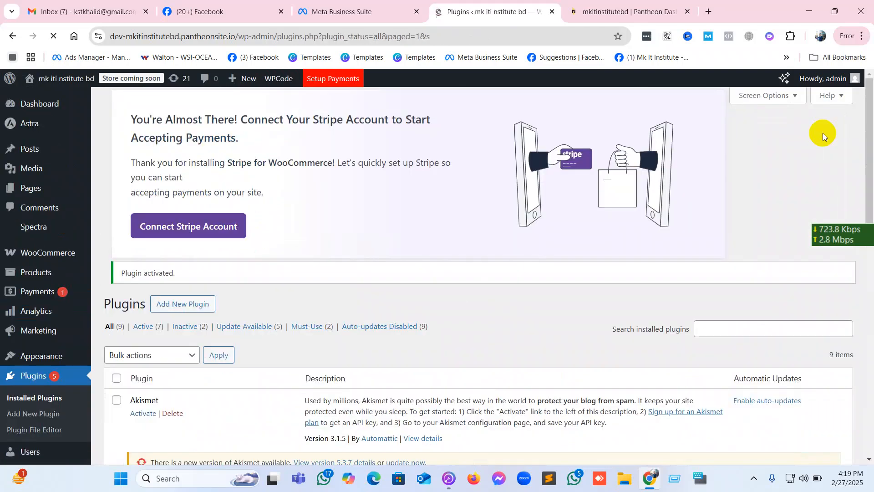
Open WPCode's Header & Footer page and look over its Header, Body and Footer code areas.
scroll(63, 294, down, 2)
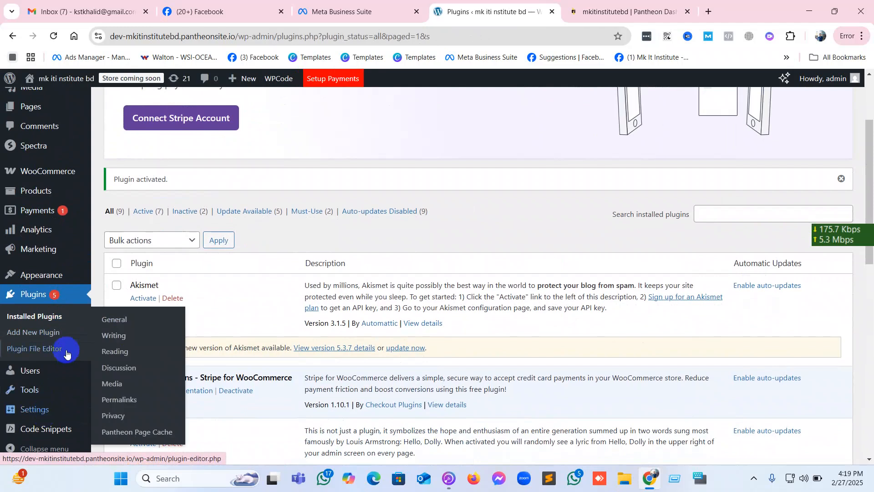
scroll(57, 391, down, 2)
mouse_move(37, 434)
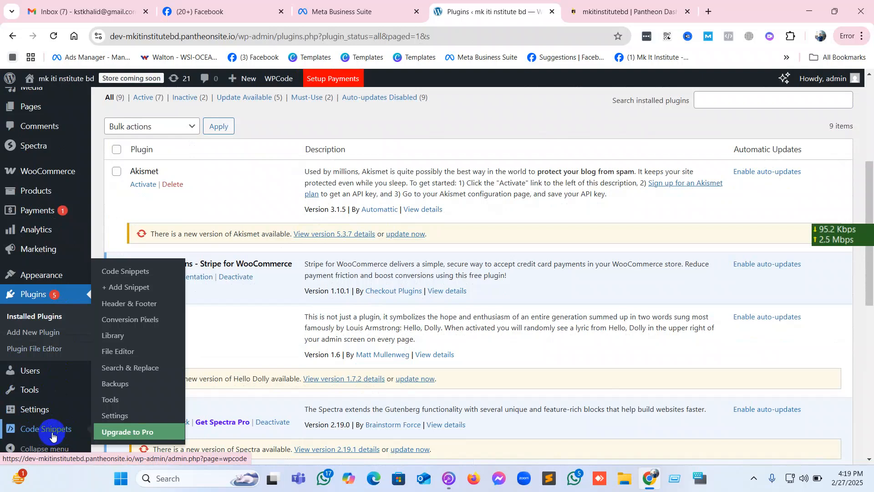
click(139, 309)
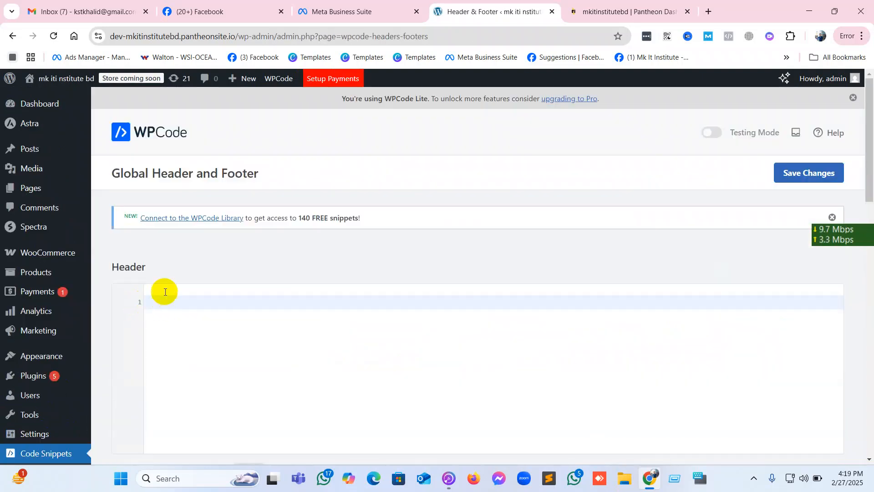
scroll(165, 291, down, 5)
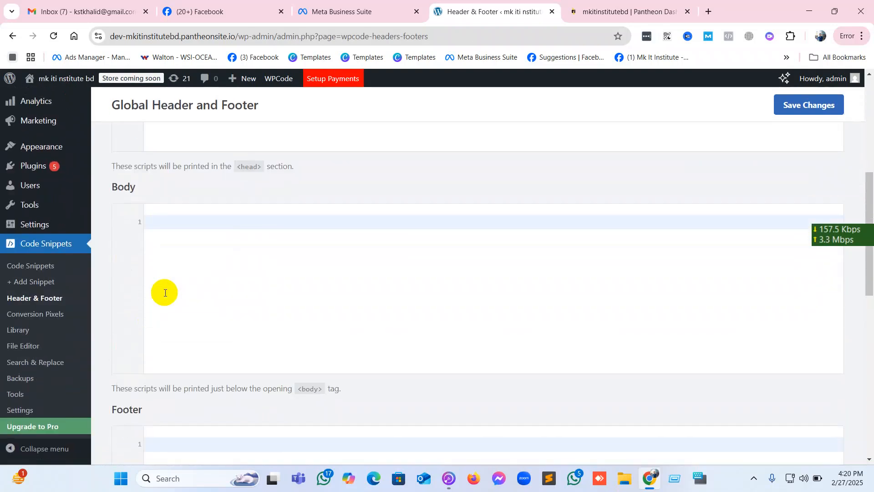
scroll(164, 292, down, 3)
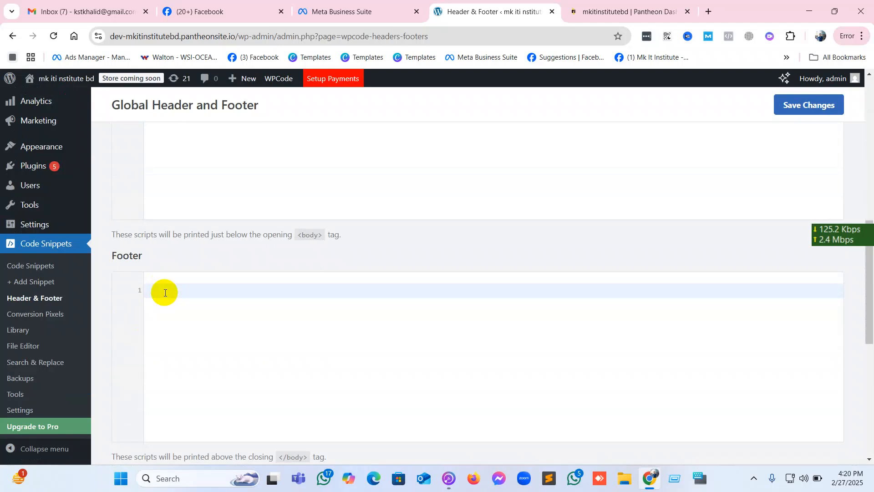
scroll(164, 292, up, 8)
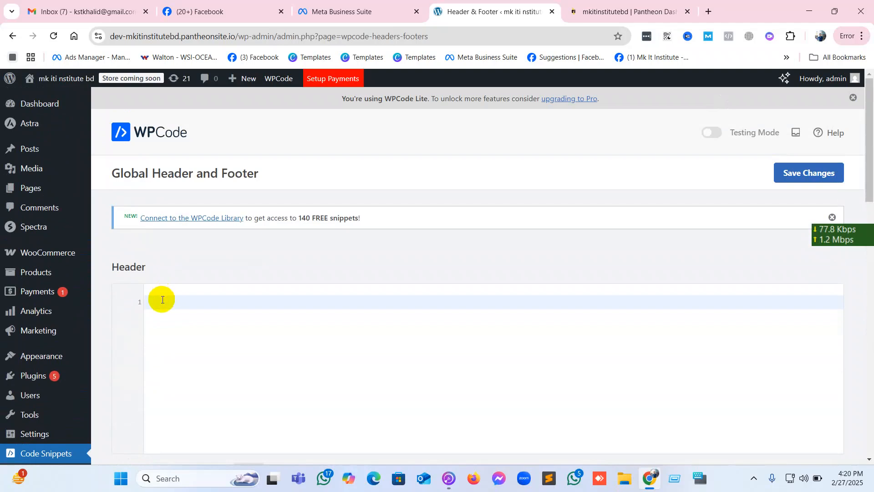
Paste the copied facebook-domain-verification meta tag into the global Header code area and save the changes.
text(<meta name="facebook-domain-verification" content="lsxatjmkkiww8p3k2bmw7yhvxpzsub" />)
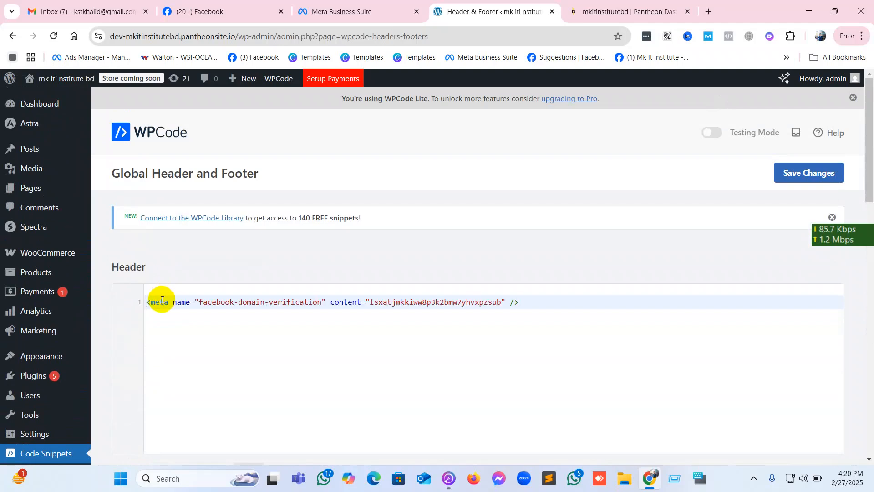
scroll(162, 299, down, 10)
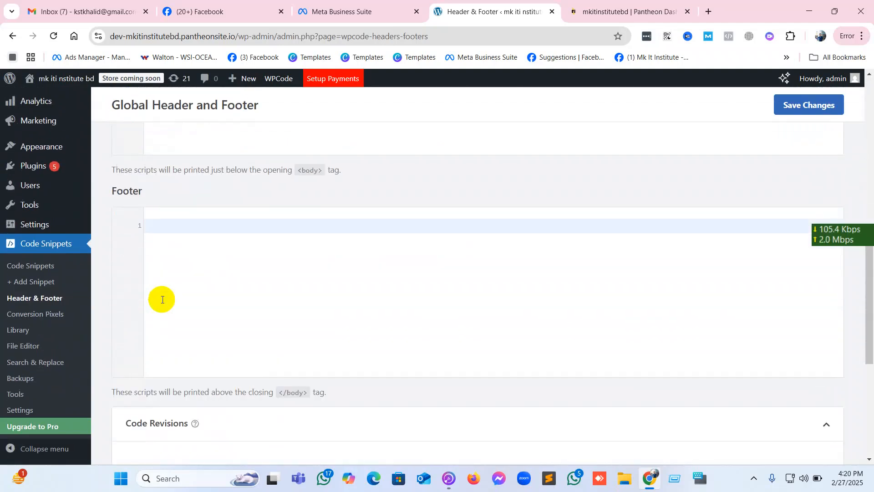
scroll(162, 299, up, 20)
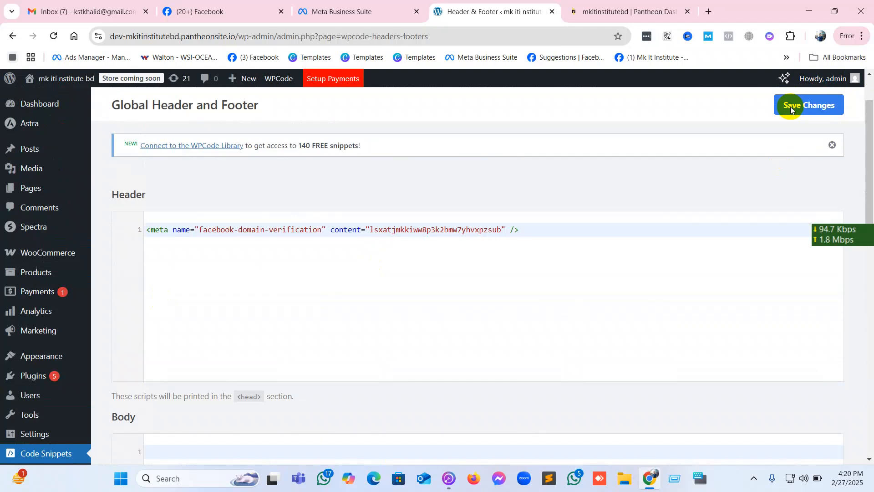
click(790, 107)
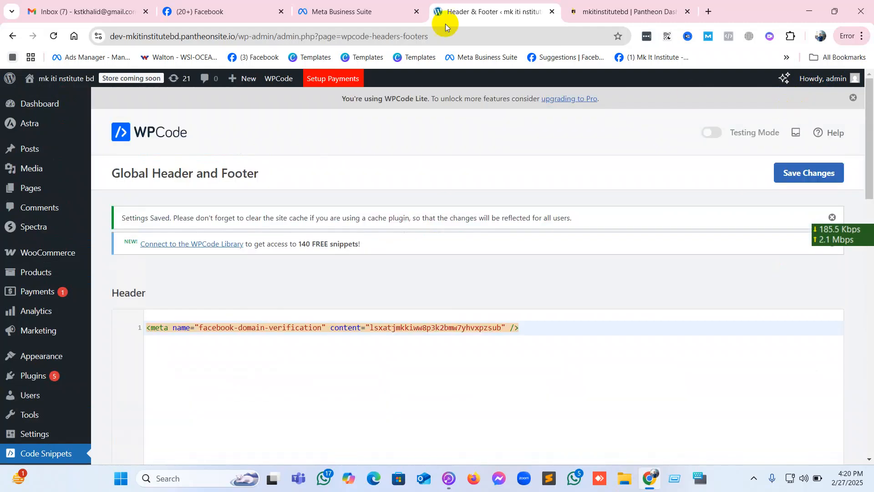
Switch to Meta Business Suite and try to verify the dev-mkitinstitutebd.pantheonsite.io domain, repeating the attempt.
click(371, 10)
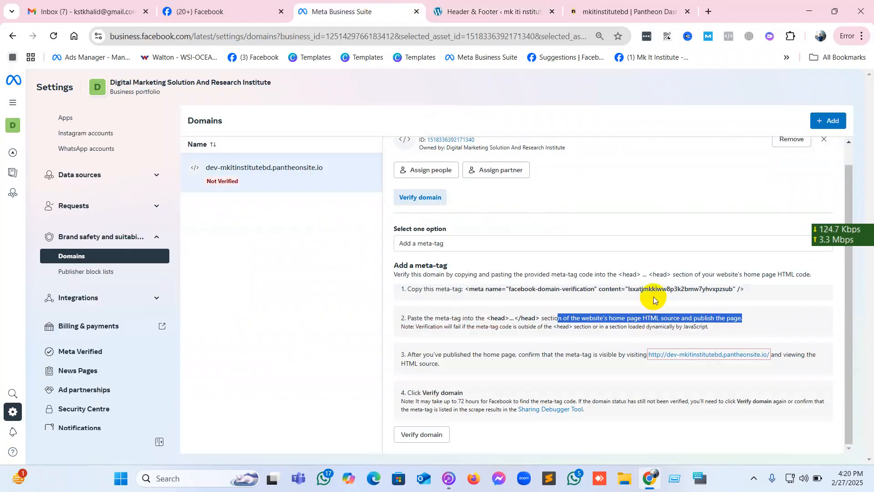
click(409, 437)
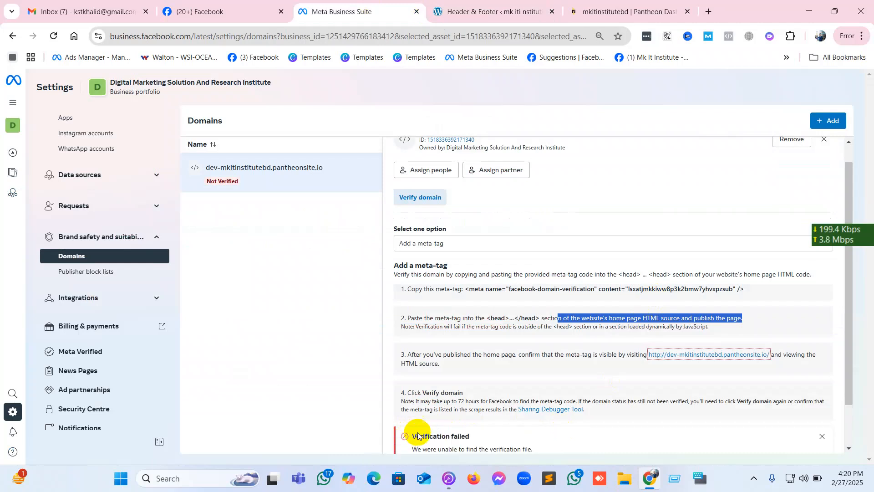
scroll(474, 409, down, 1)
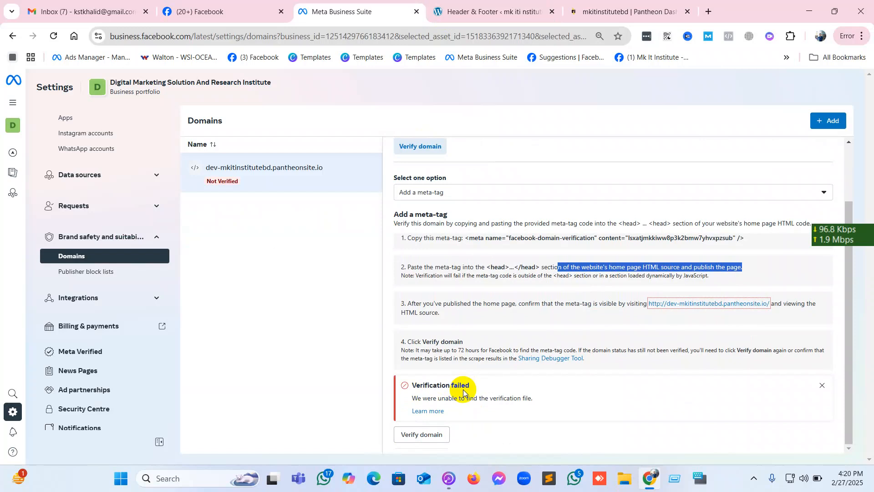
click(421, 435)
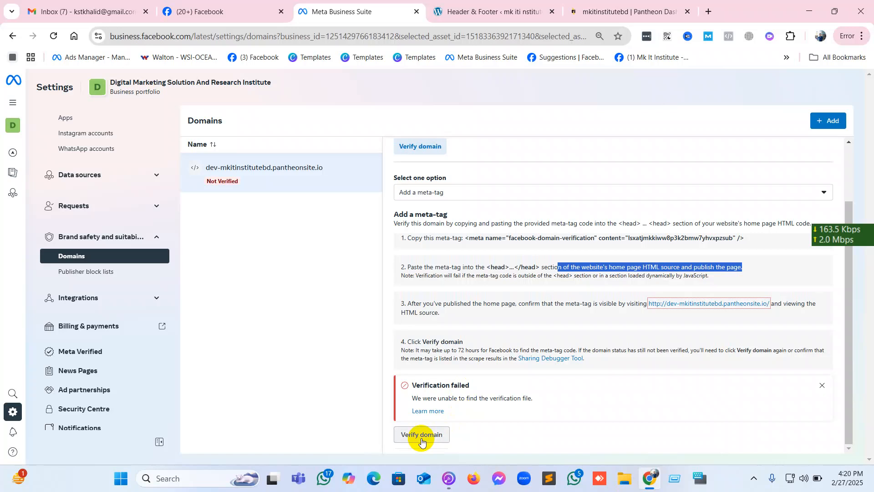
click(421, 435)
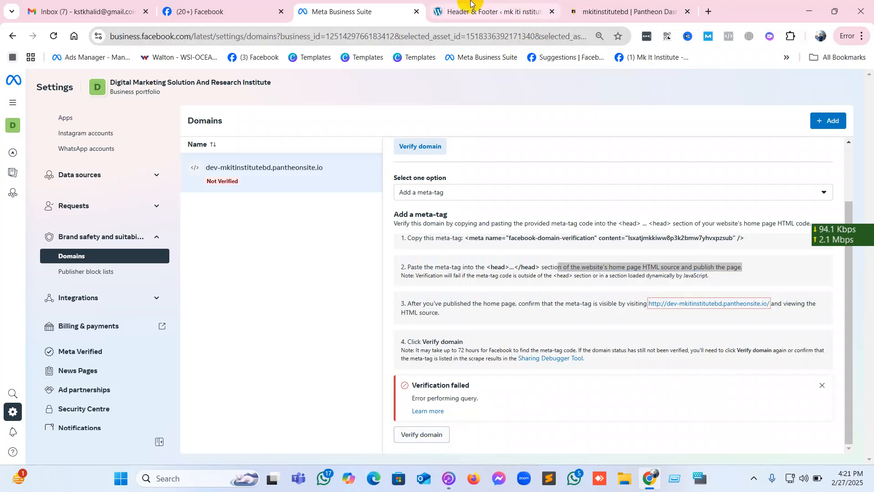
Load the WordPress admin login page of the other site, mkitbd.com/wp-admin, in a new browser tab.
click(483, 12)
click(639, 11)
click(707, 11)
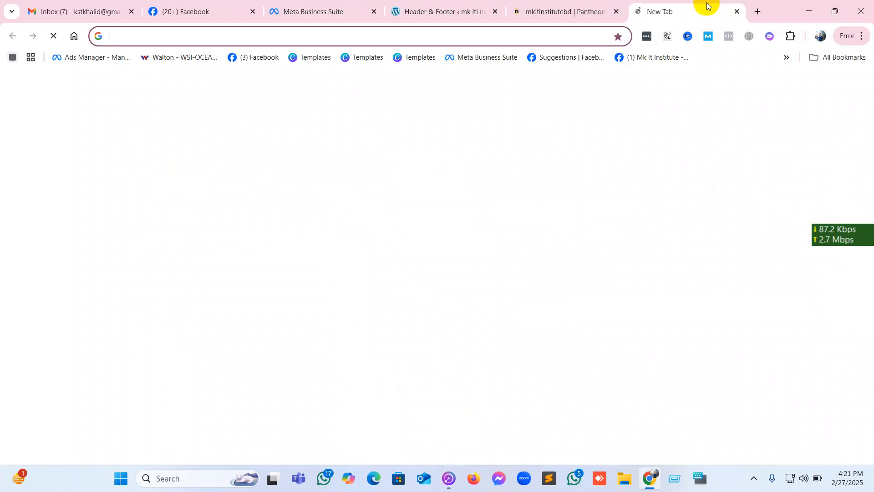
text(mkit)
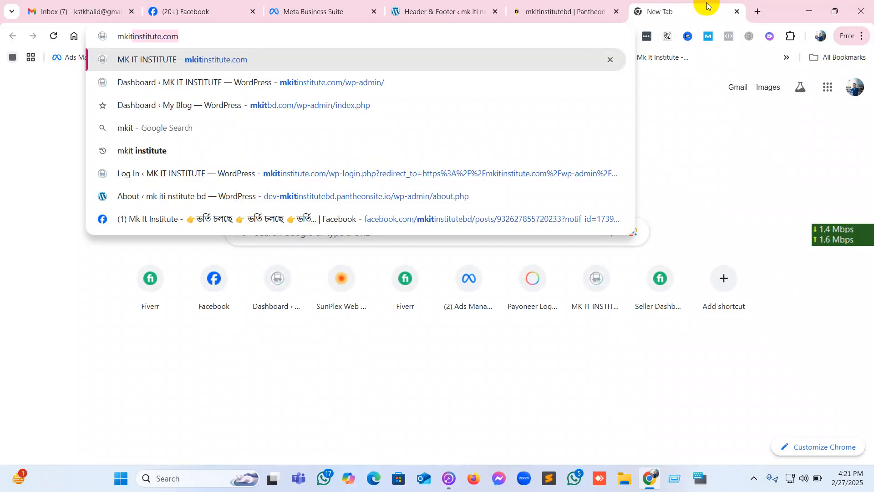
click(340, 106)
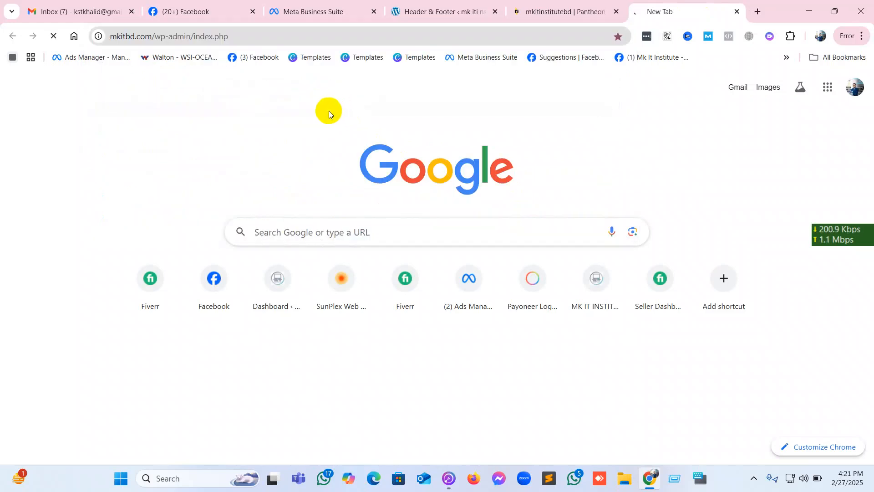
click(192, 37)
double_click(193, 37)
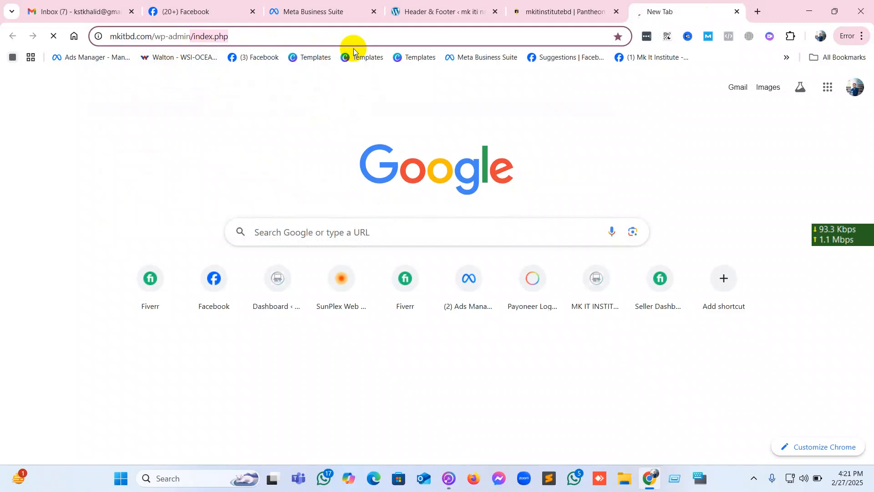
key(BackSpace)
key(Return)
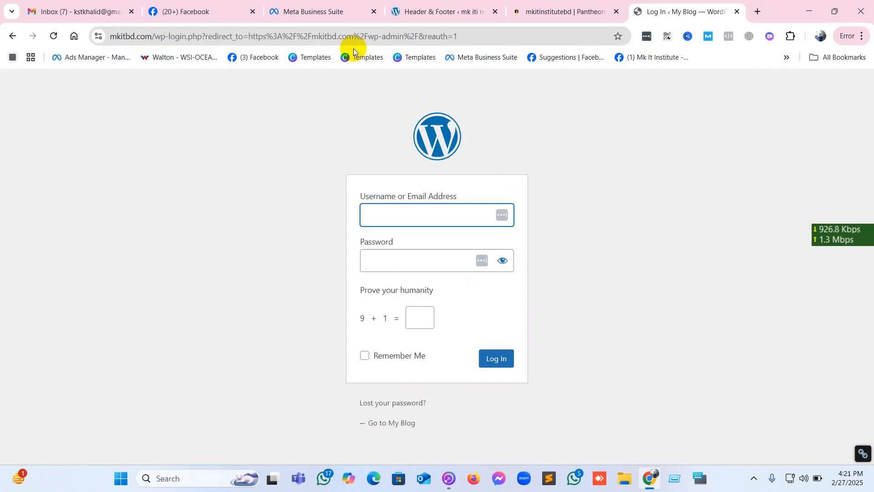
Log in to the mkitbd.com WordPress dashboard as admin, entering the account password and answering the humanity check with 10.
text(admin)
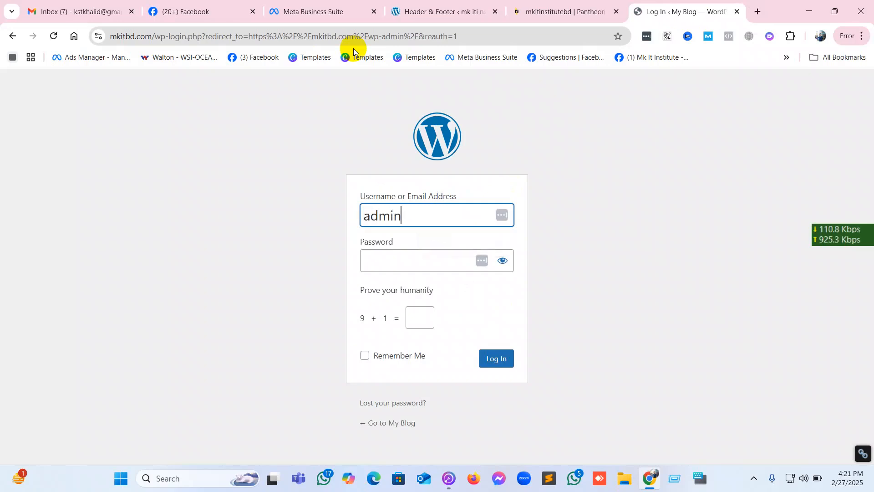
click(428, 216)
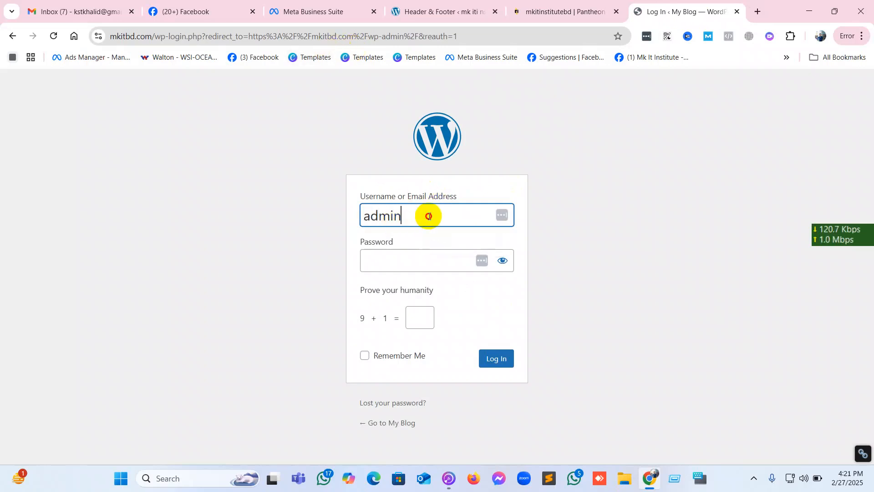
double_click(429, 216)
click(416, 259)
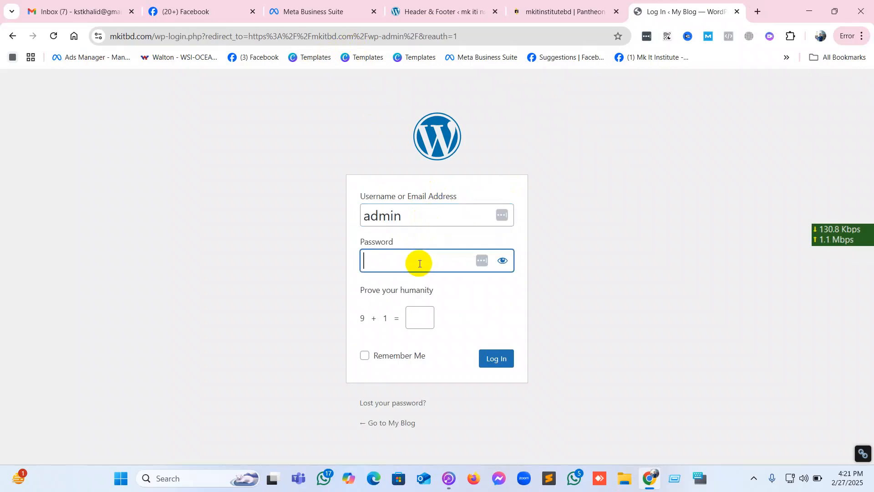
text(•••••)
click(420, 319)
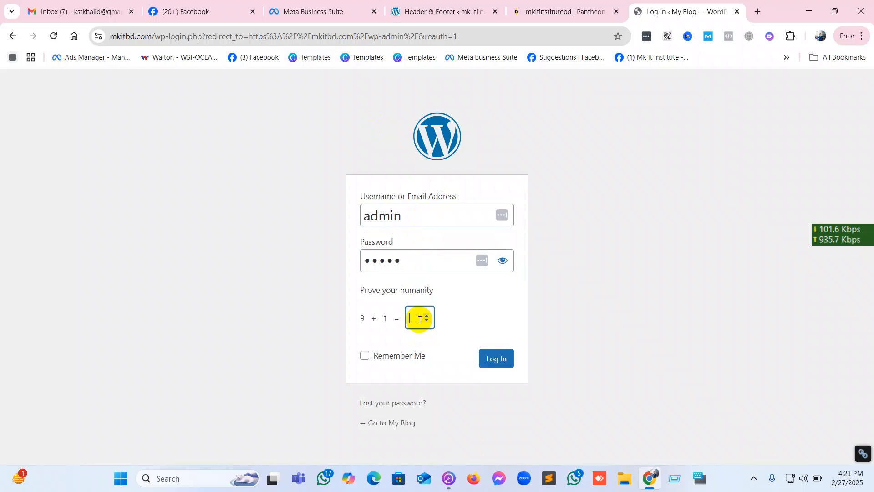
click(403, 359)
click(499, 364)
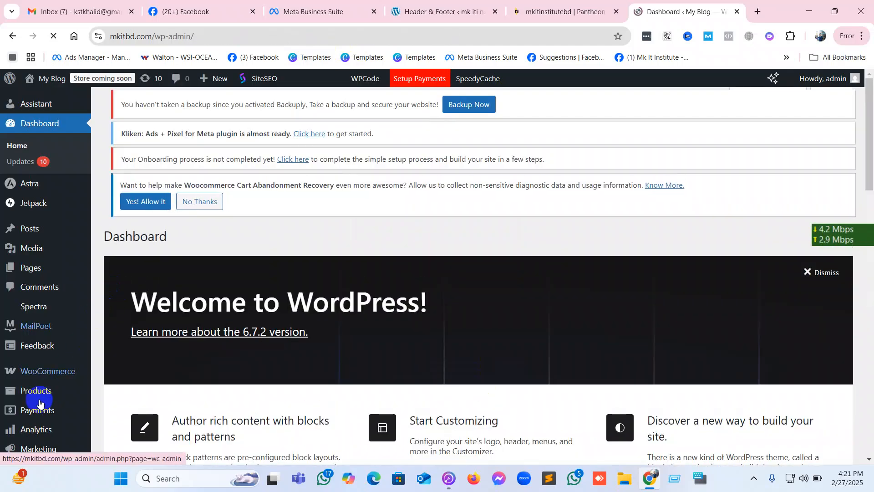
Dismiss the saved-passwords warning and open WPCode's Header & Footer page under Code Snippets.
scroll(36, 401, down, 2)
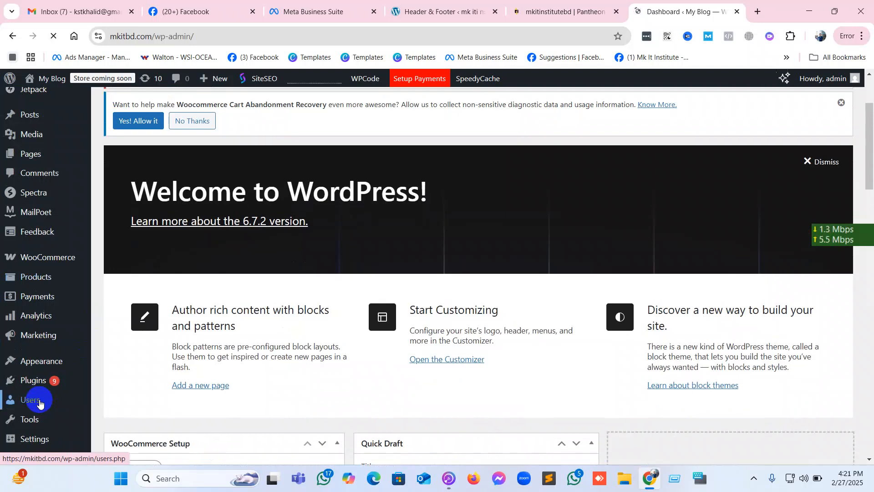
scroll(40, 403, down, 3)
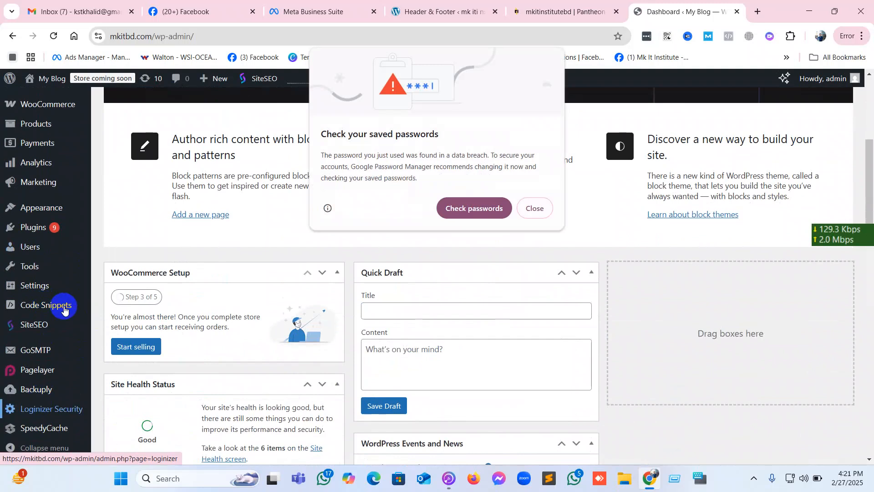
click(535, 208)
mouse_move(50, 299)
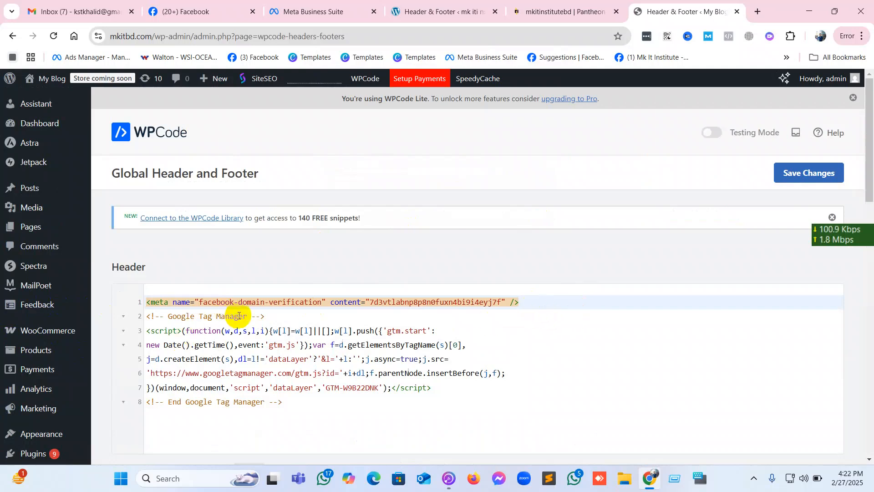
Insert two new lines below the existing facebook-domain-verification meta tag in the Header code and paste the clipboard text on the first.
scroll(254, 387, down, 2)
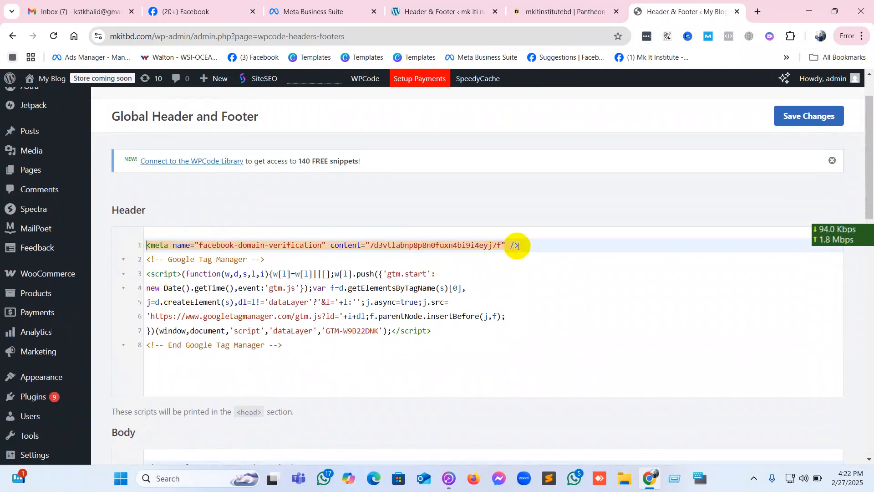
click(531, 243)
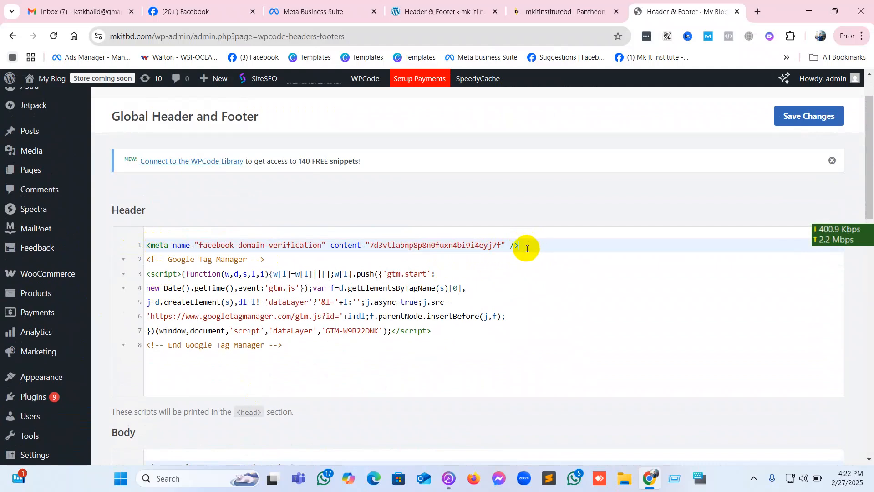
key(Return)
key(Return)
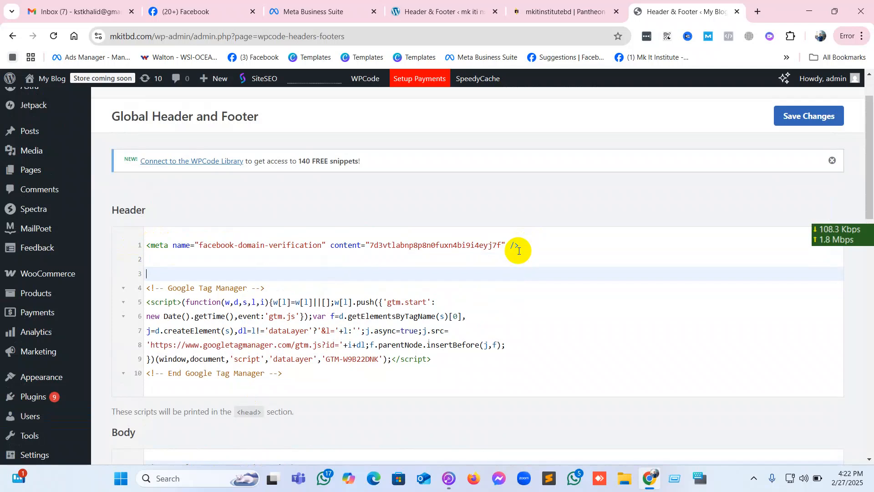
click(267, 263)
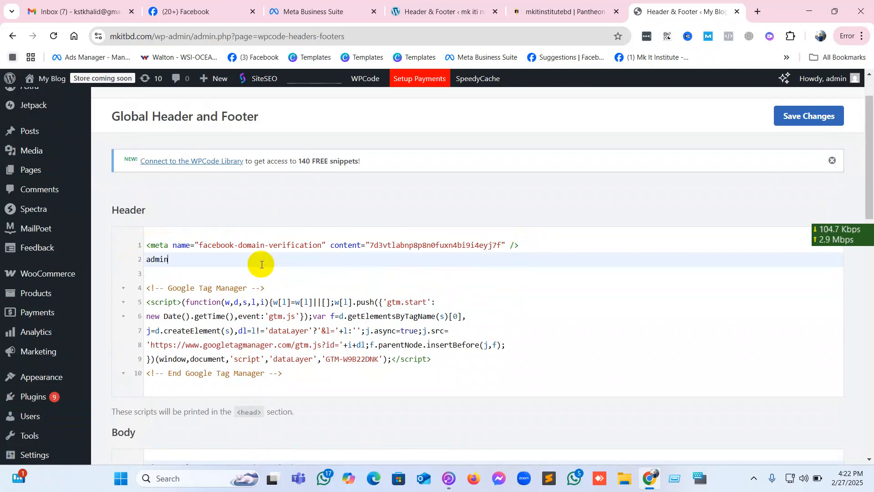
Copy the facebook-domain-verification meta tag from the domain settings in Meta Business Suite and return to mkitbd.com's WPCode page.
click(342, 10)
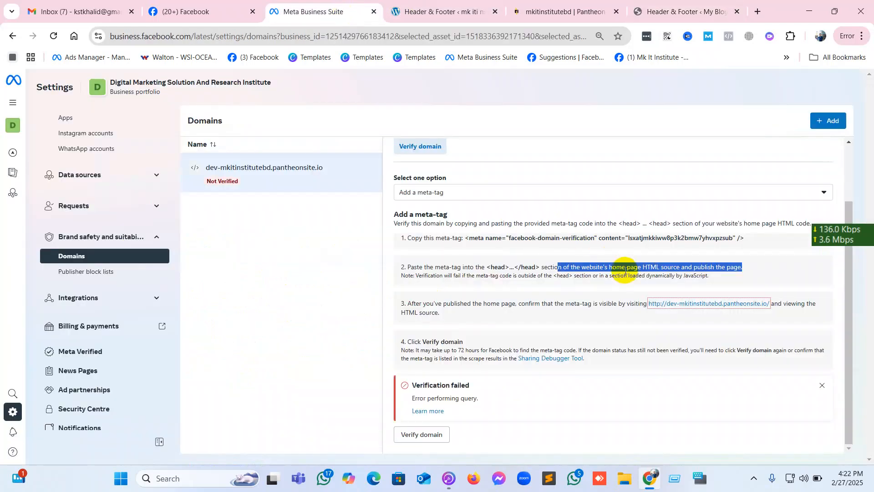
drag(467, 238, 725, 243)
right_click(724, 243)
click(692, 253)
click(647, 9)
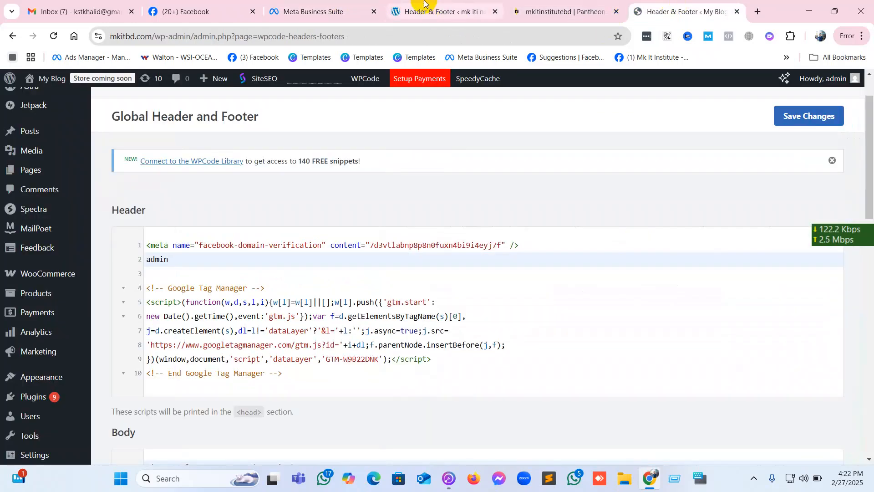
Replace the stray "admin" line in the Header code with the copied meta tag and save the changes.
drag(187, 260, 92, 260)
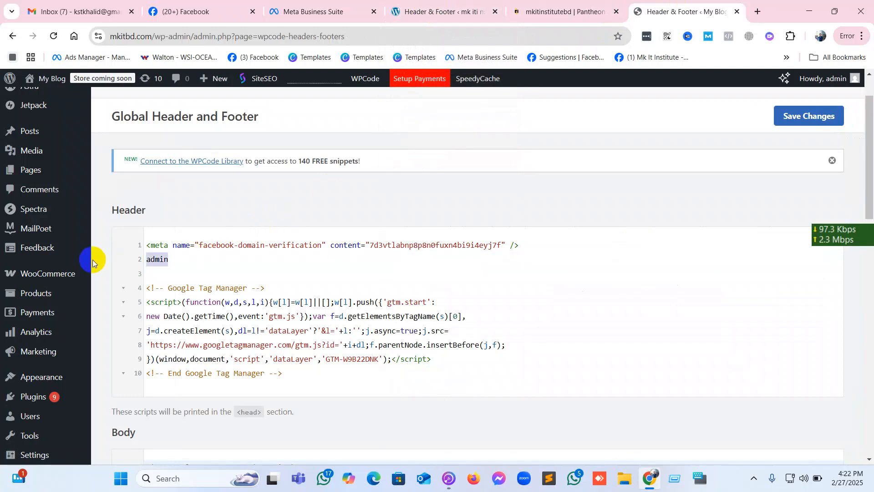
key(ctrl+v)
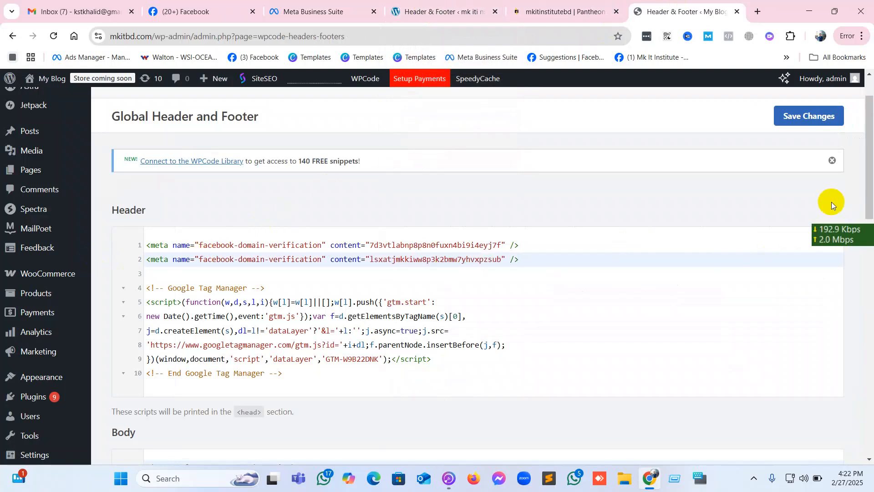
click(818, 124)
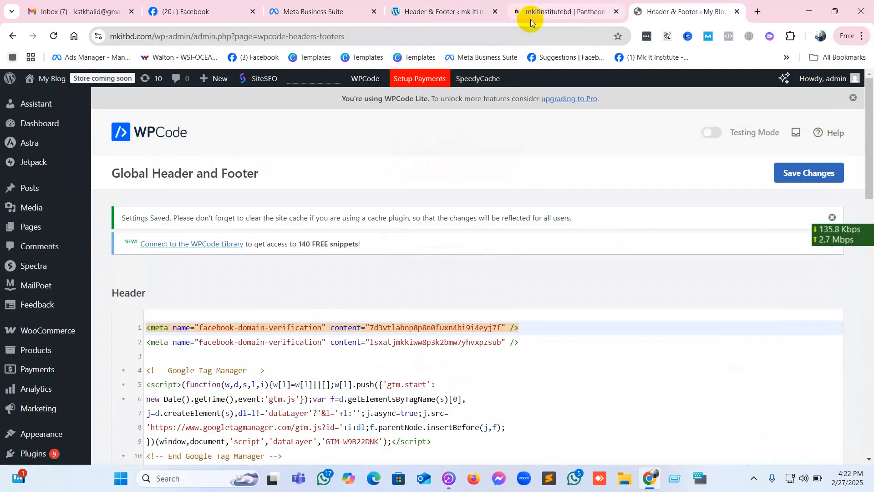
Retry verifying the dev-mkitinstitutebd.pantheonsite.io domain in Meta Business Suite, and open the form for adding another domain.
click(313, 11)
click(425, 435)
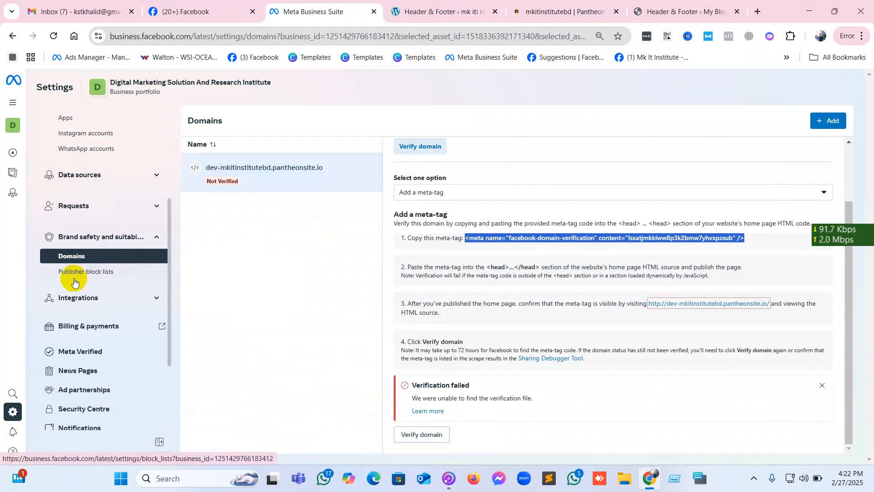
click(833, 123)
click(429, 210)
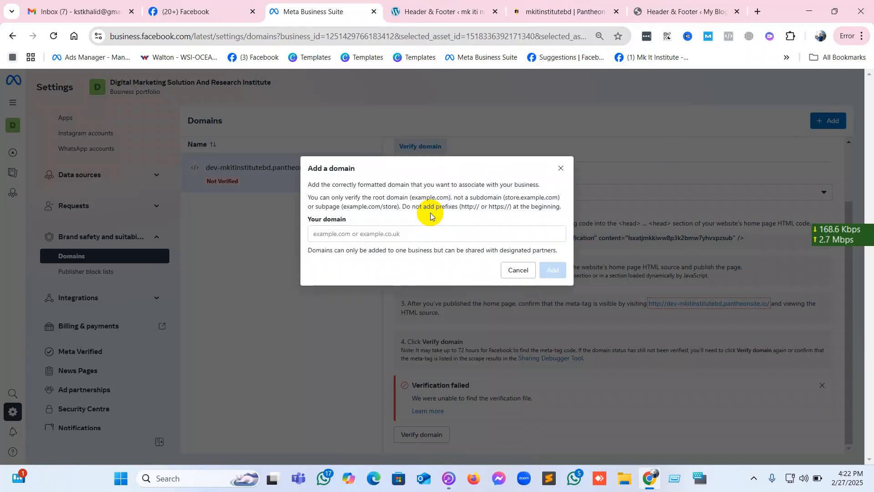
click(404, 234)
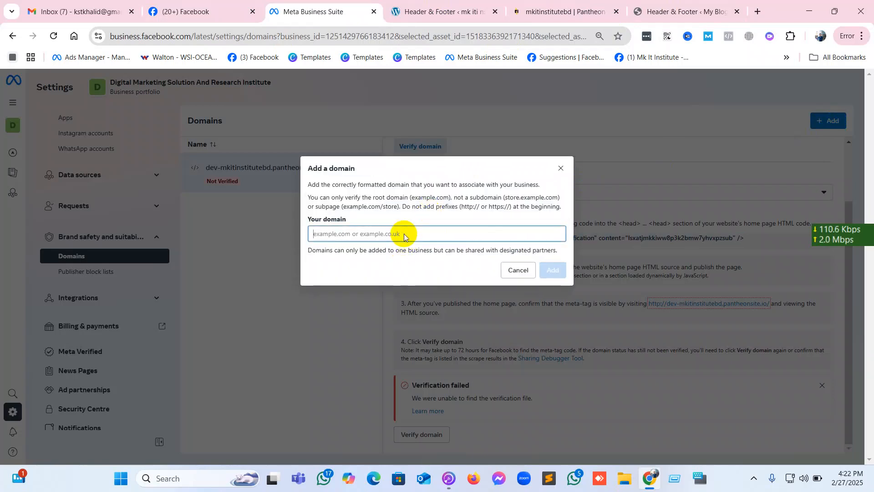
Copy the mkitbd.com address from its WordPress browser tab and return to the Add a domain form in Meta Business Suite.
click(416, 10)
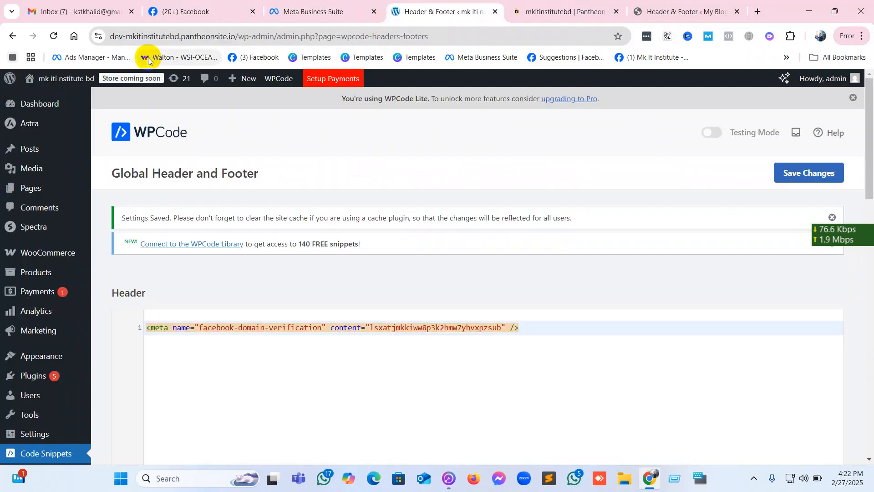
click(523, 9)
click(642, 9)
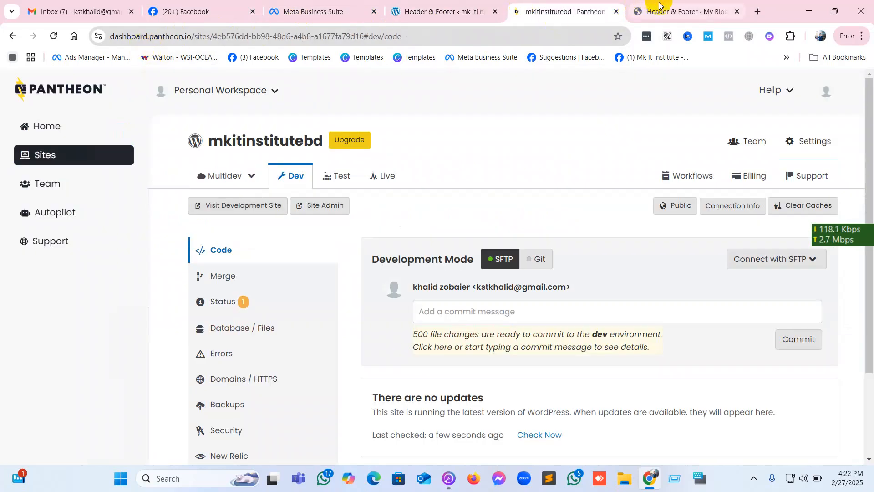
click(145, 35)
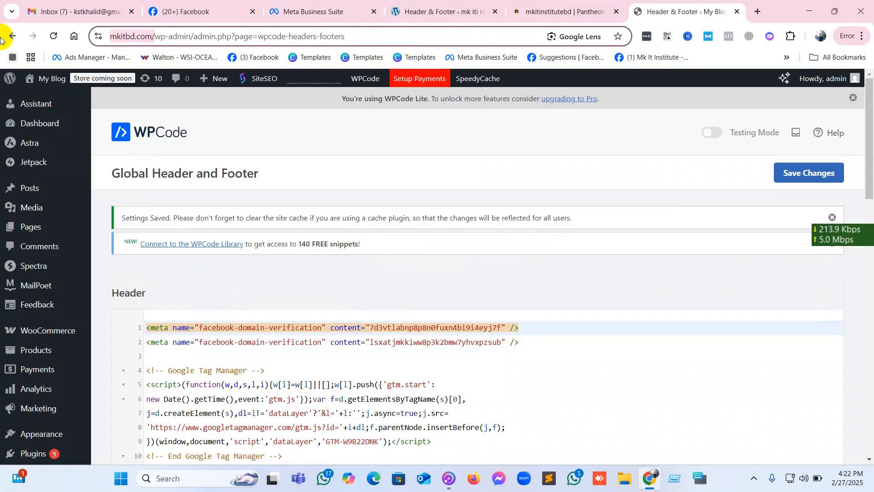
right_click(118, 39)
click(144, 139)
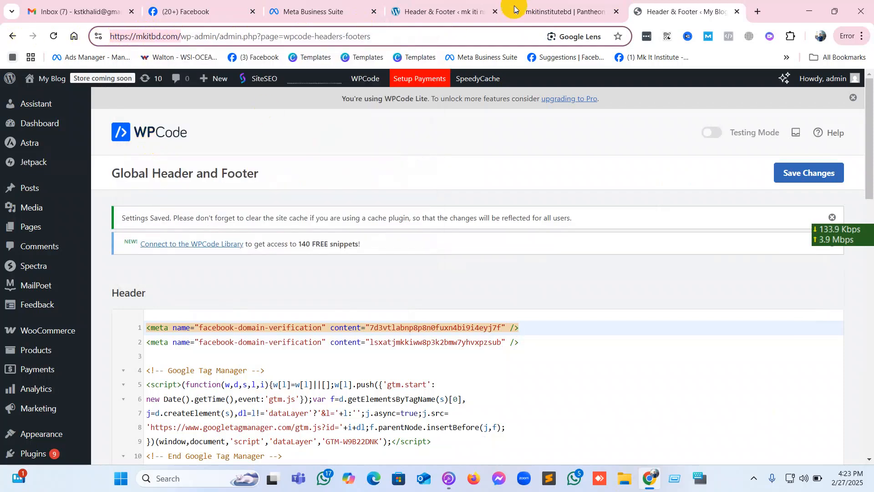
click(192, 10)
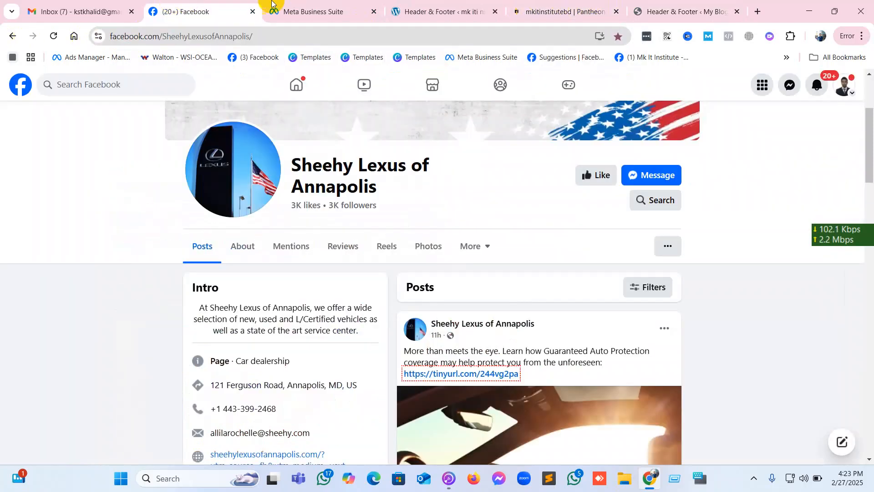
click(304, 3)
Paste the copied address as the domain, trim it to mkitbd.com, try to add it, and close the form.
right_click(352, 236)
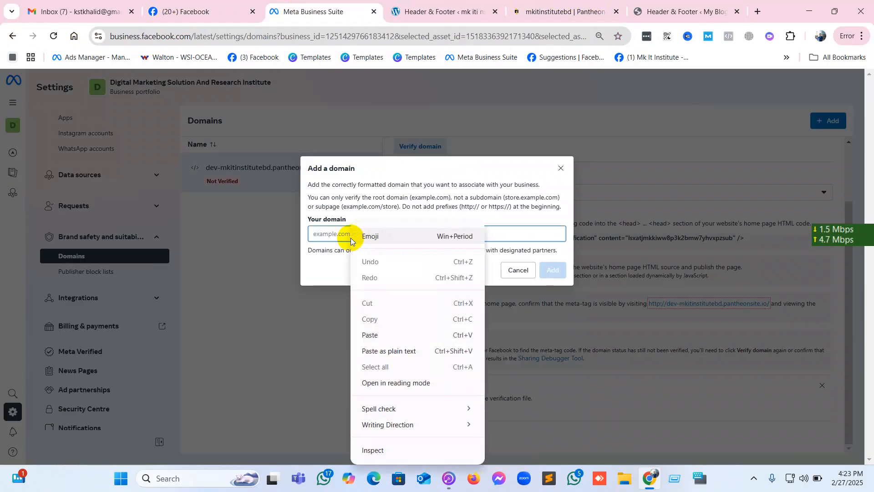
click(373, 334)
click(332, 236)
drag(333, 236, 253, 239)
key(BackSpace)
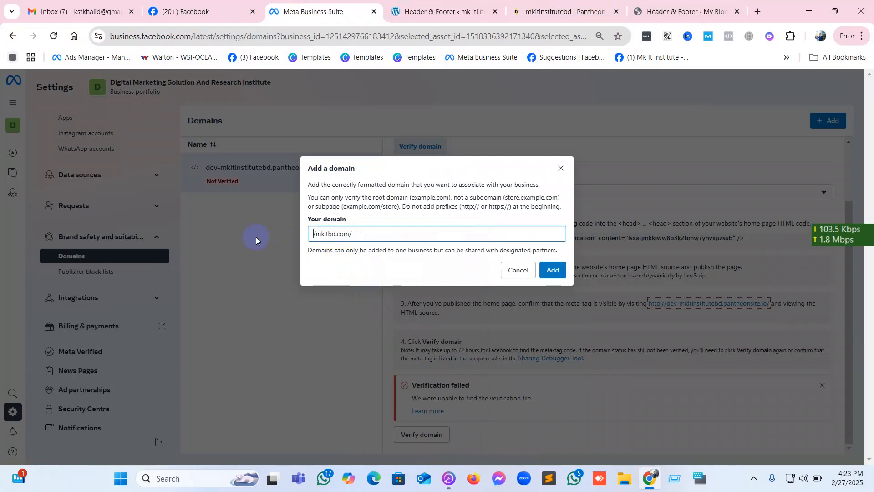
click(315, 235)
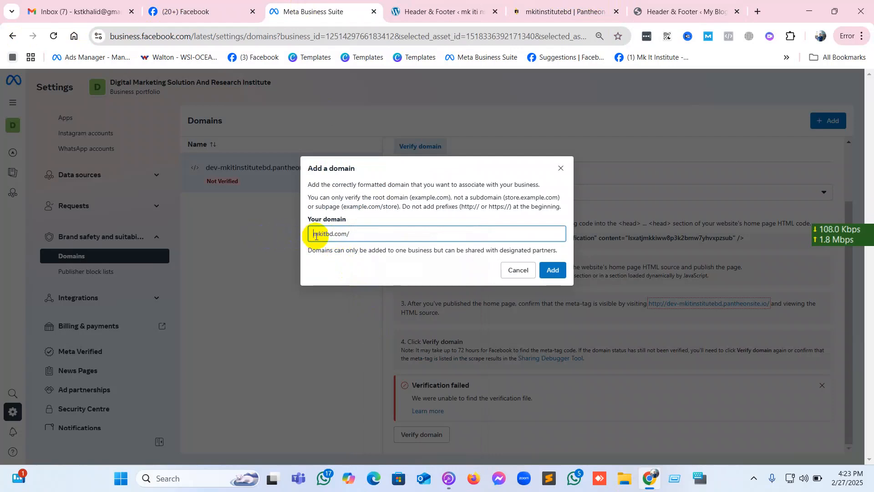
key(BackSpace)
click(553, 269)
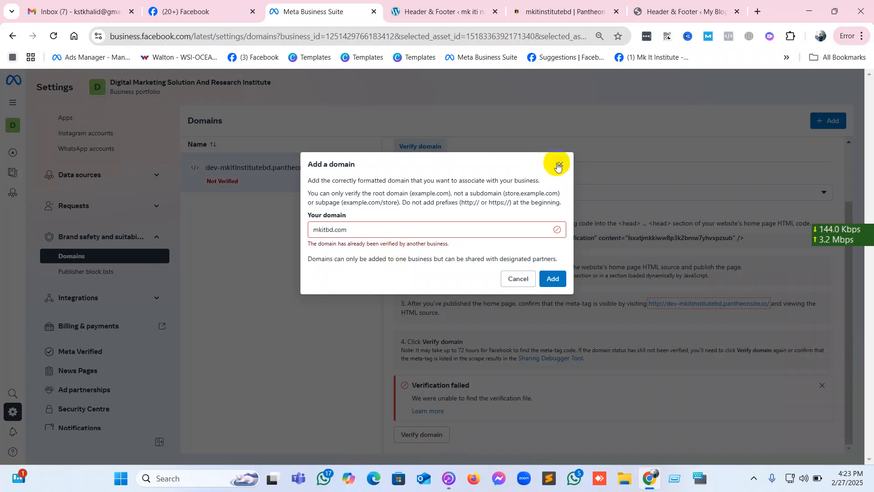
click(559, 165)
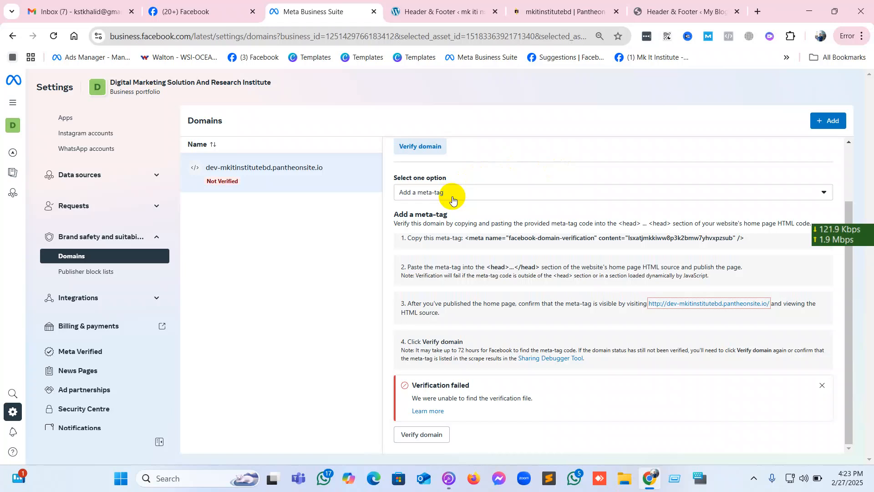
Expand the Data sources section in the Business Suite settings and enlarge the page view.
click(209, 6)
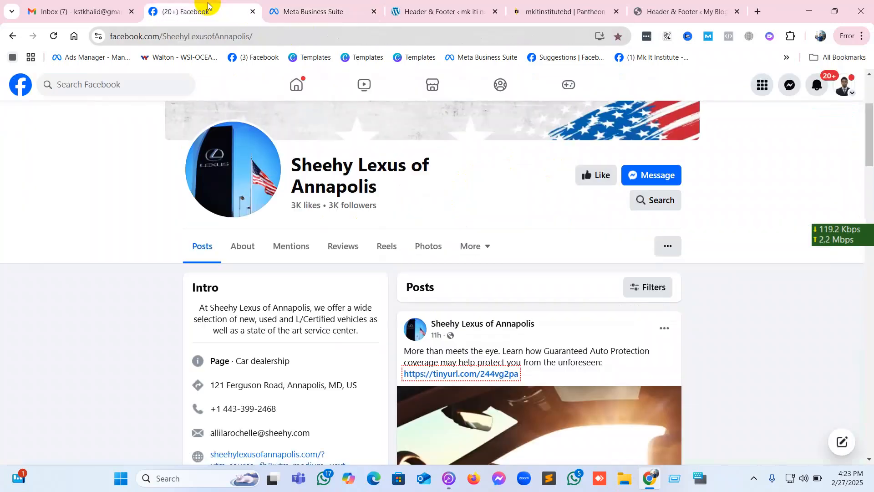
click(291, 10)
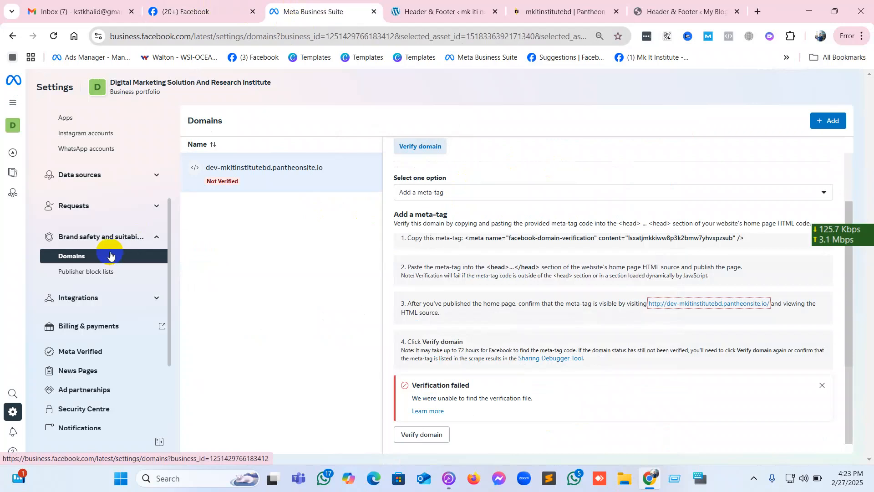
scroll(98, 271, up, 2)
scroll(99, 271, up, 2)
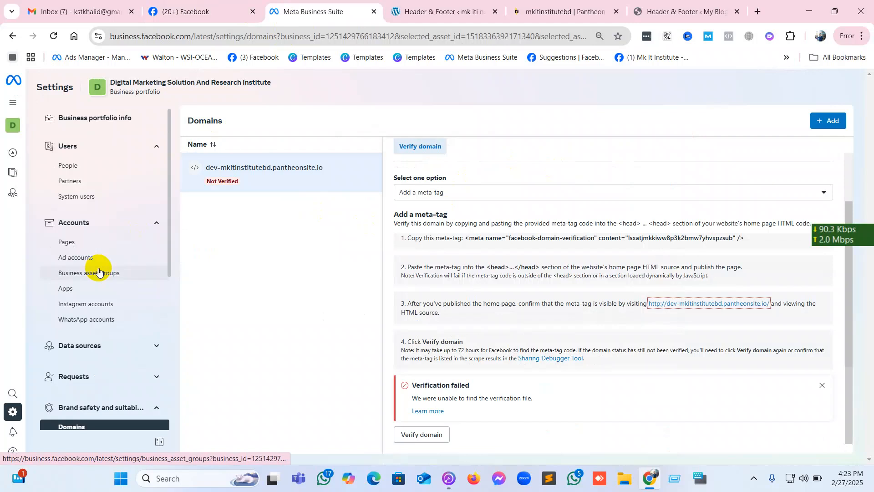
click(96, 350)
scroll(97, 355, down, 3)
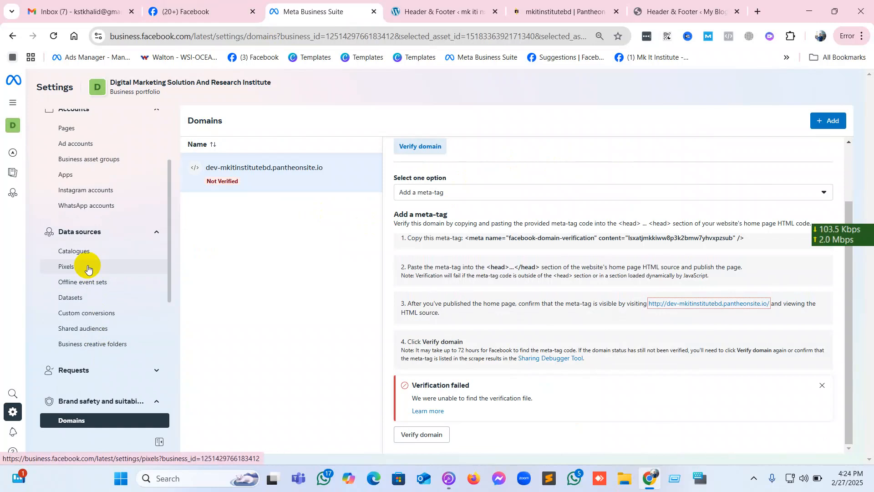
key(ctrl+plus)
key(ctrl+plus)
key(ctrl+plus)
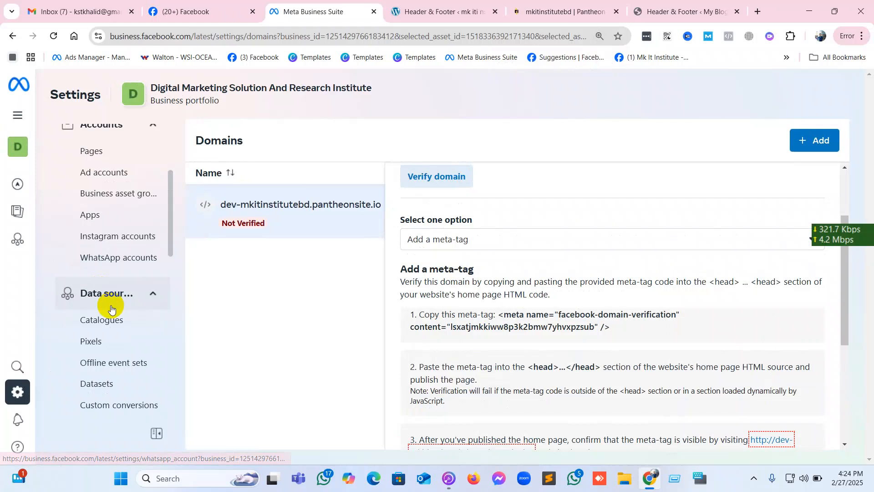
Open the Pixels page under Data sources and read the notice about where pixels are managed.
scroll(111, 305, down, 2)
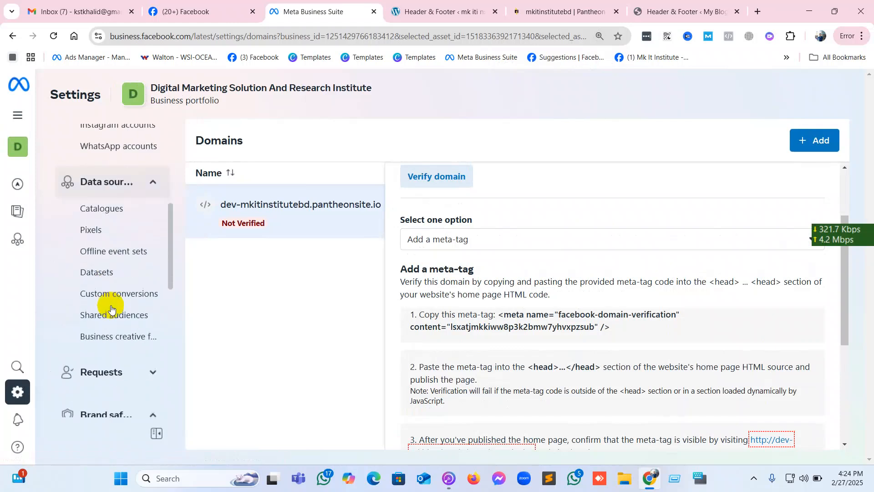
click(95, 230)
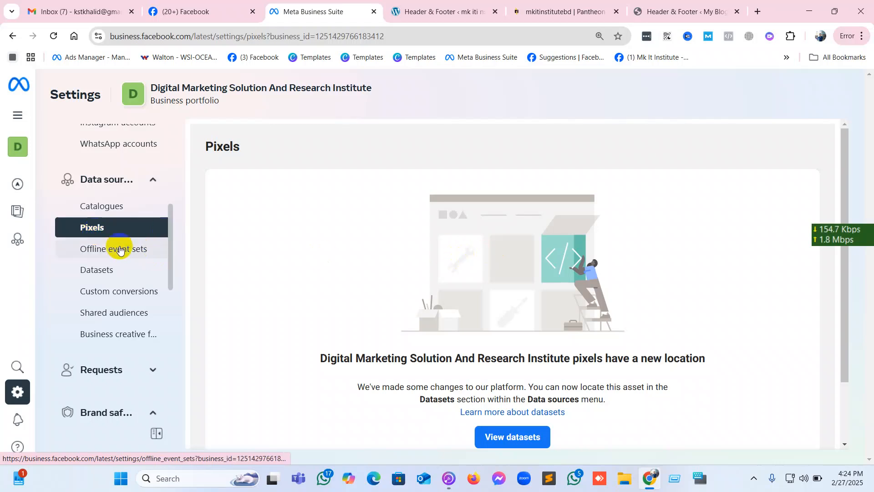
scroll(113, 246, up, 1)
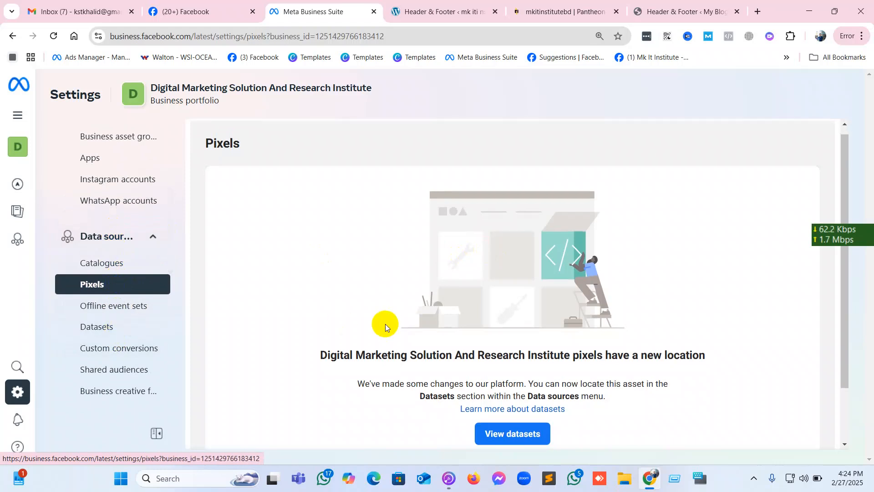
scroll(384, 326, down, 1)
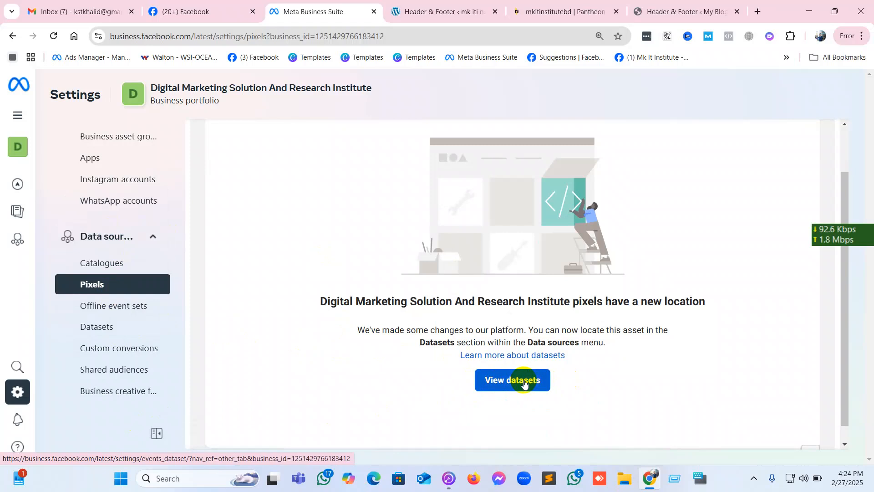
Open the Datasets page and start creating a new dataset for the business portfolio.
click(95, 327)
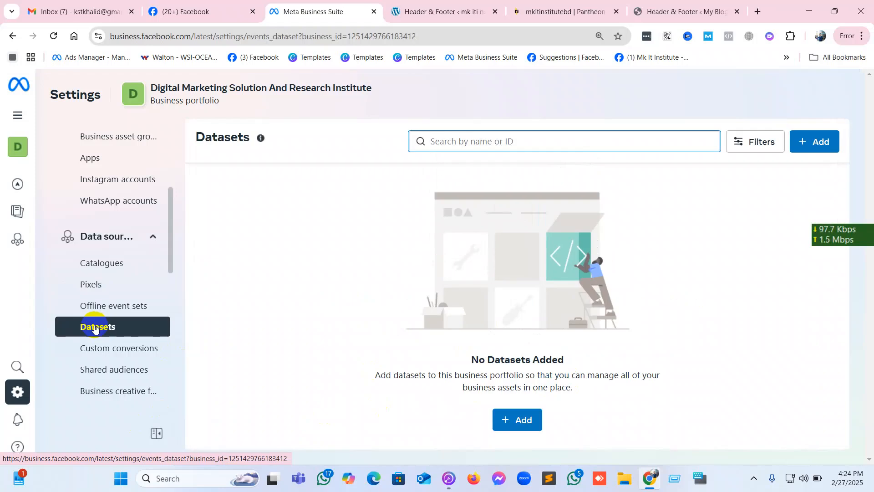
click(812, 144)
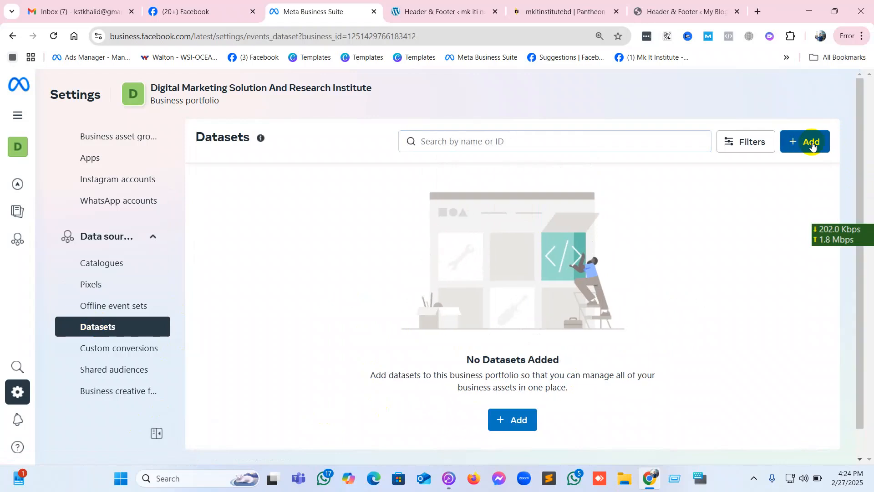
click(311, 211)
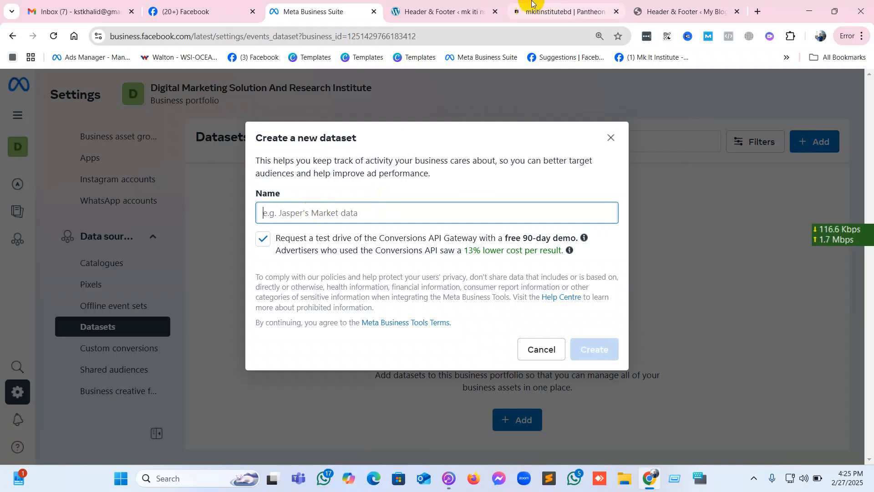
Close the browser tab showing the My Blog site's Header & Footer page.
click(465, 5)
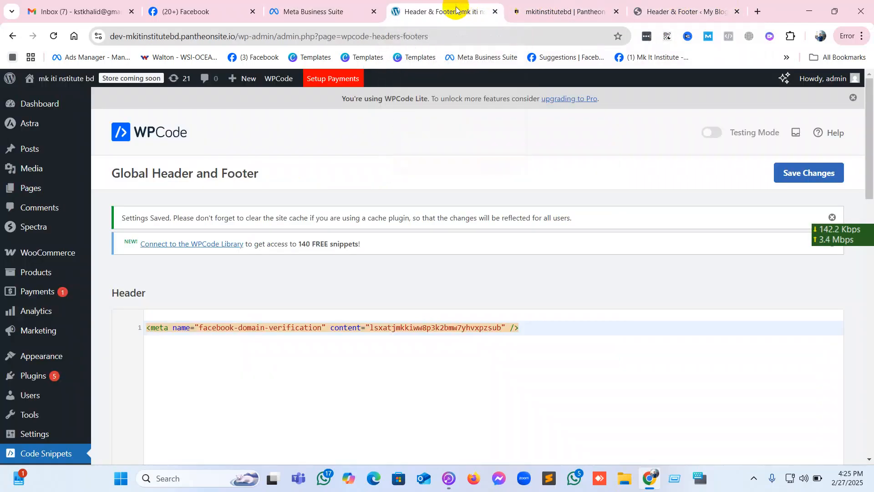
click(591, 13)
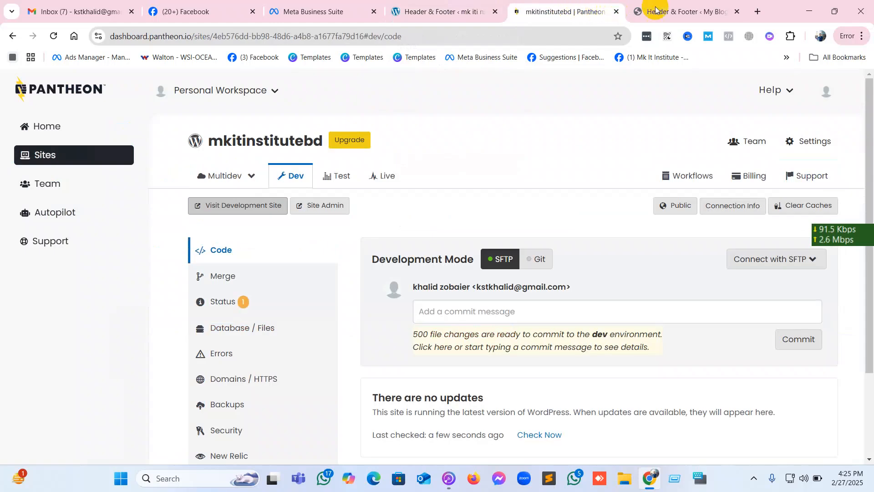
click(682, 11)
click(736, 11)
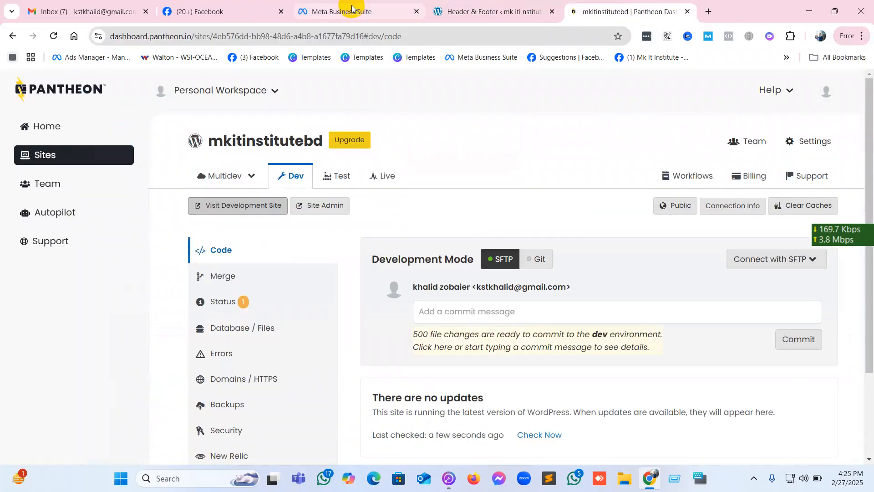
click(423, 11)
click(236, 36)
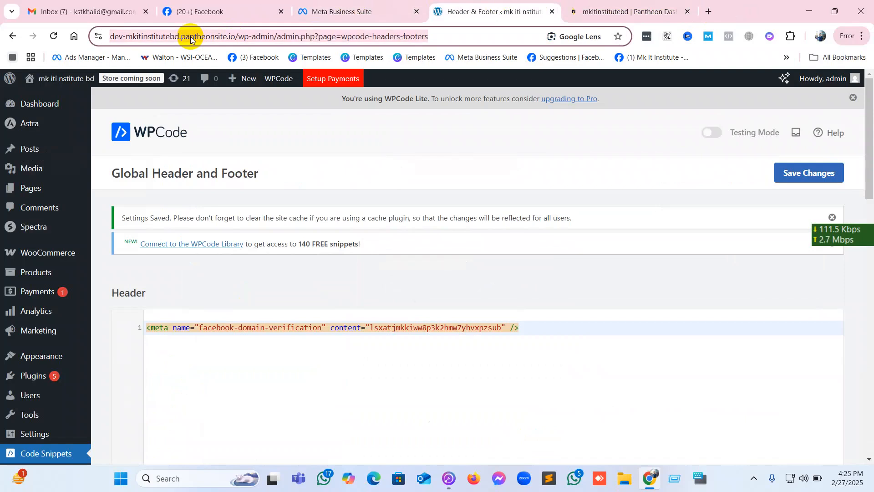
click(234, 36)
drag(260, 36, 159, 36)
right_click(159, 35)
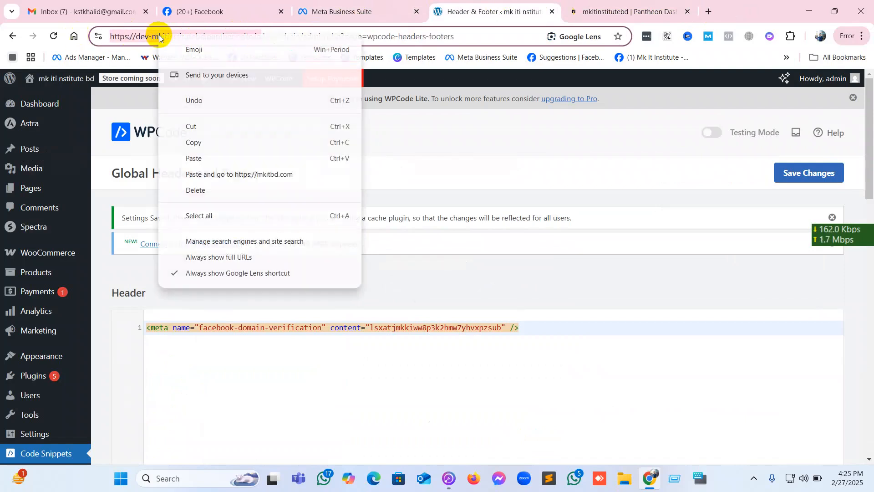
click(189, 140)
click(346, 12)
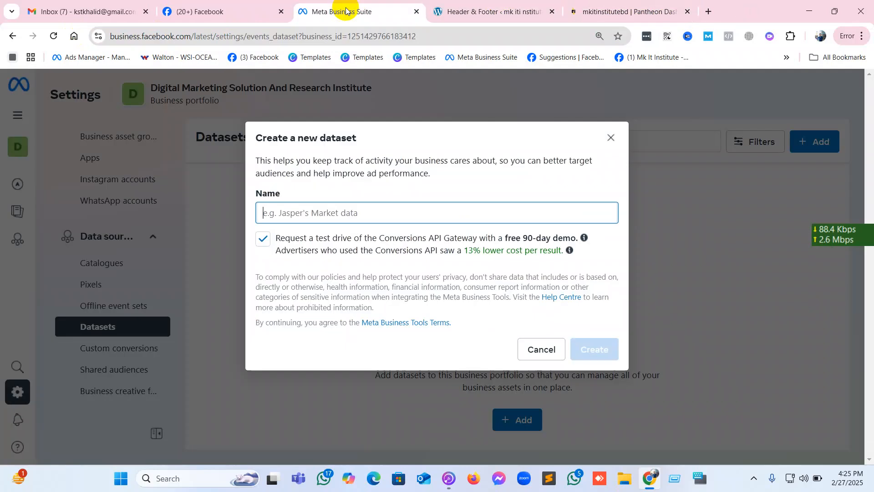
right_click(317, 213)
click(336, 326)
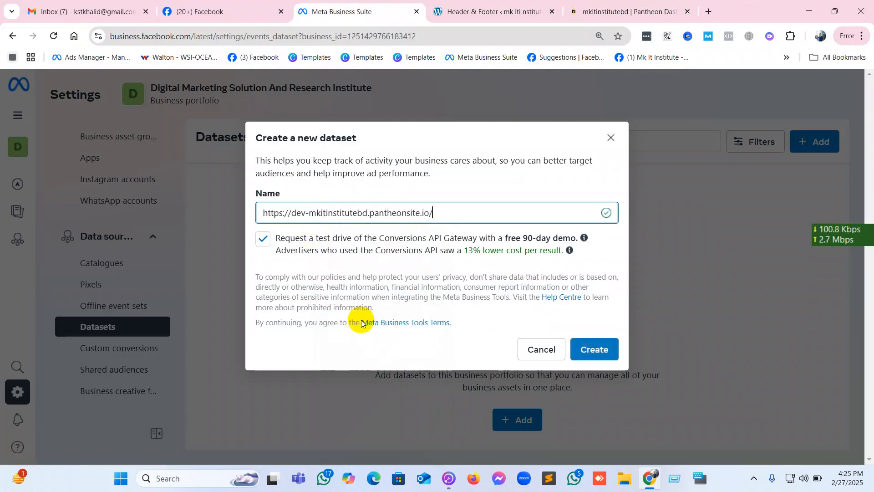
click(600, 354)
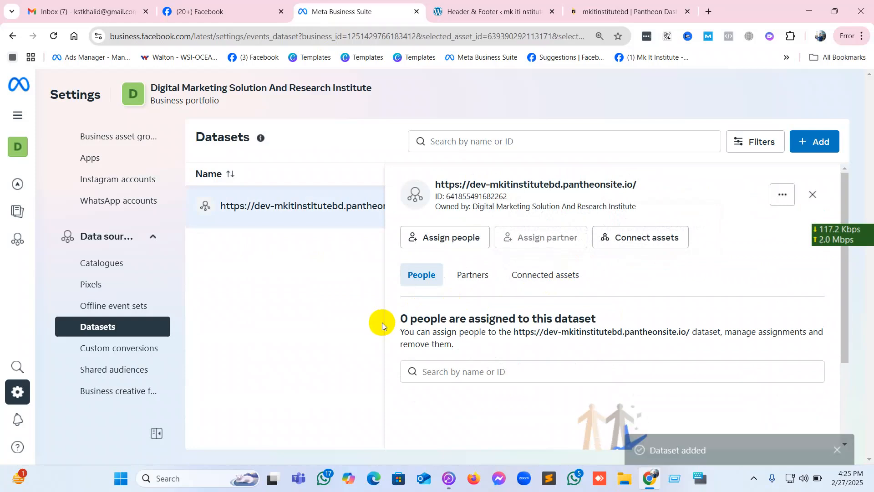
Assign all listed people to the new dataset with full control to manage the events dataset.
click(451, 243)
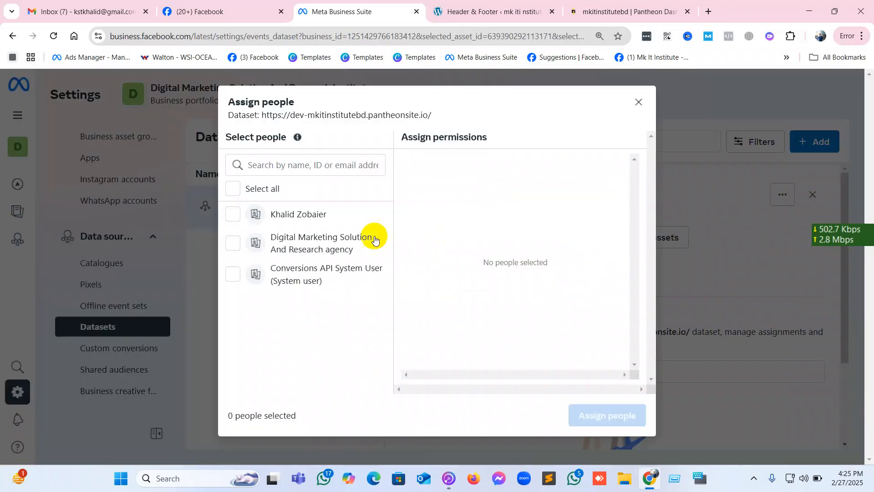
click(231, 188)
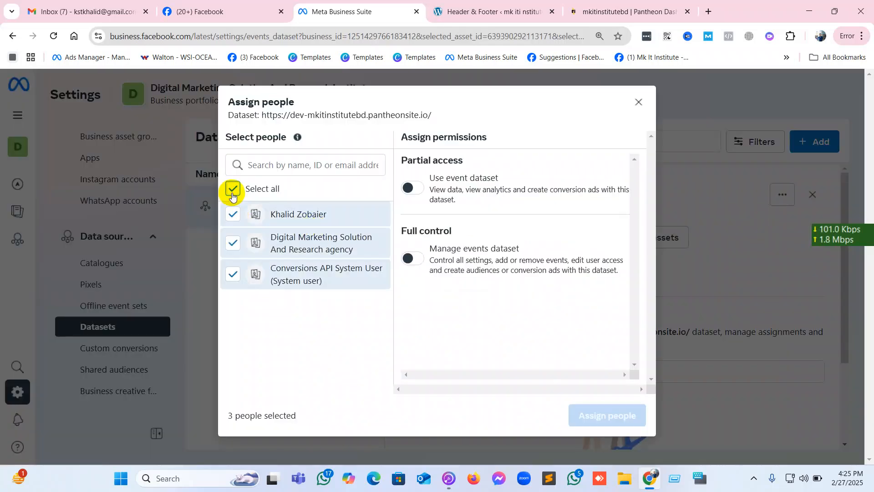
click(421, 263)
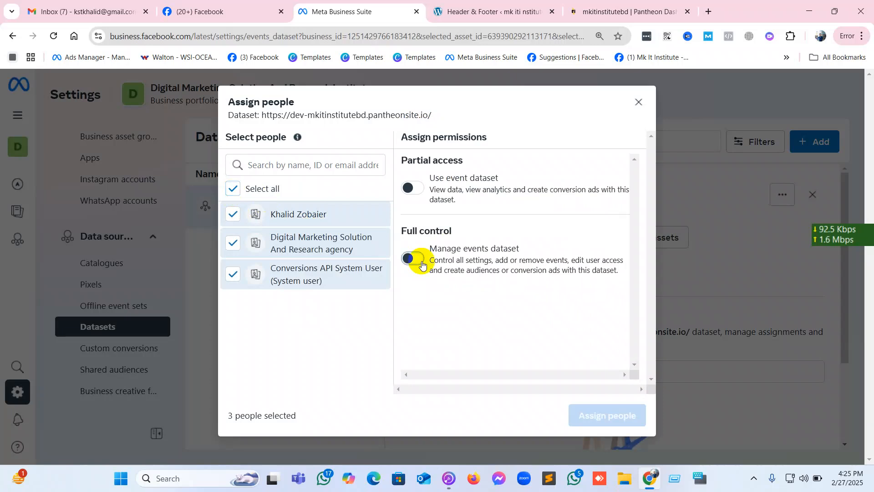
click(597, 414)
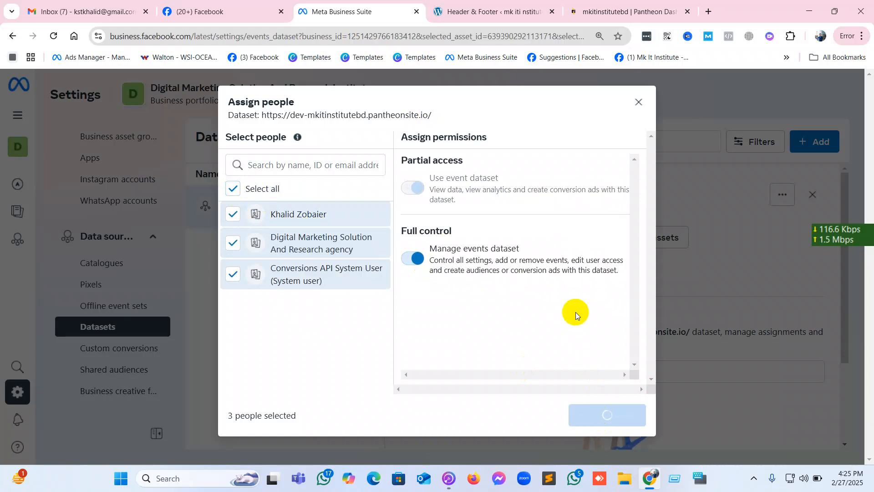
click(605, 372)
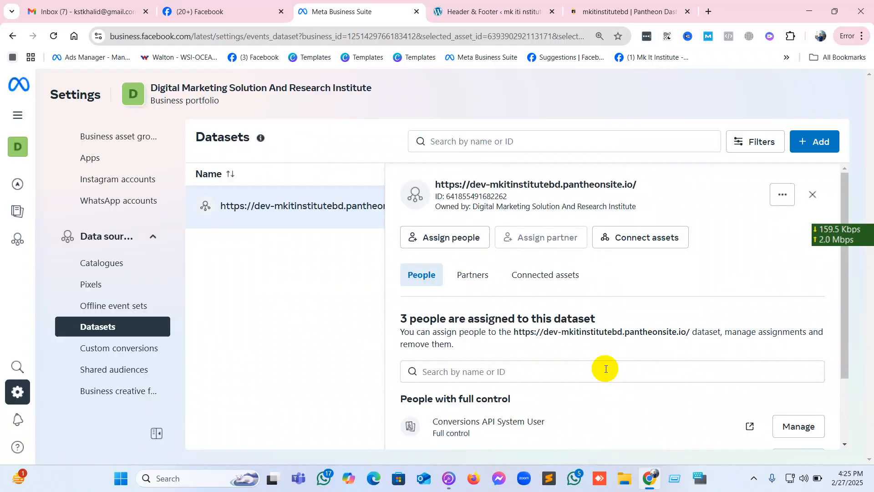
scroll(404, 284, down, 1)
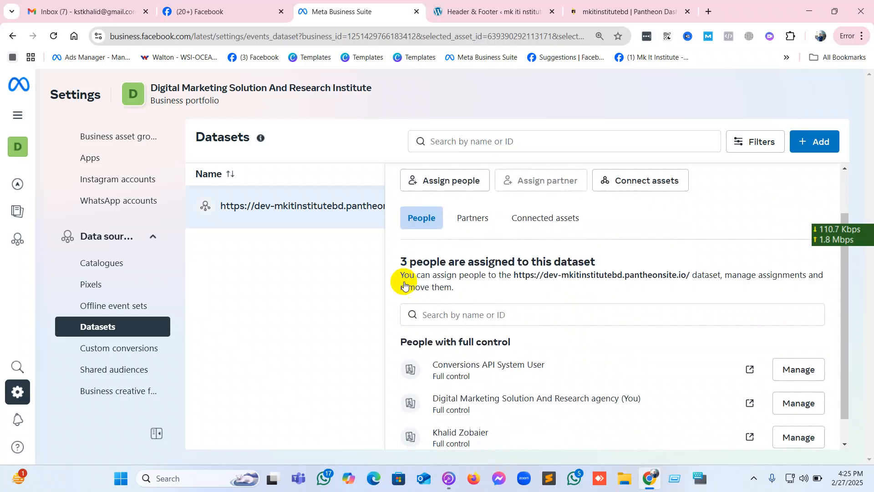
scroll(405, 282, up, 1)
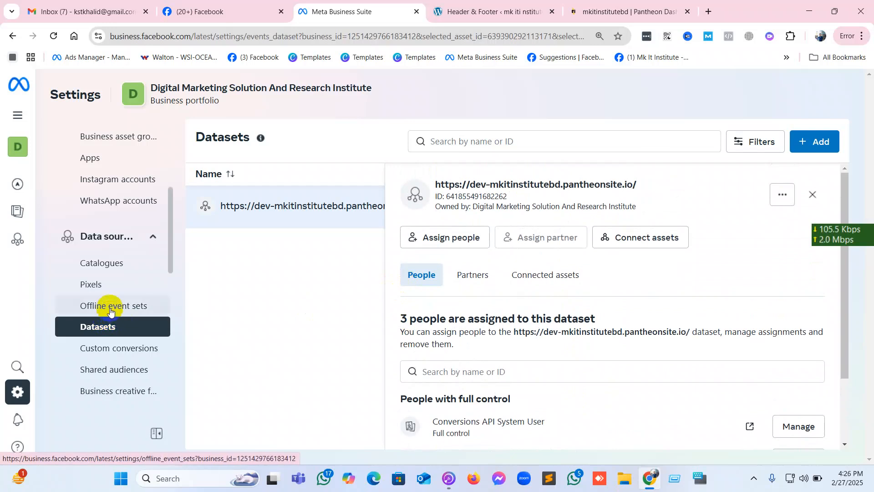
Open the dev-mkitinstitutebd.pantheonsite.io dataset in Events Manager and dismiss the hint about the dataset list.
click(782, 200)
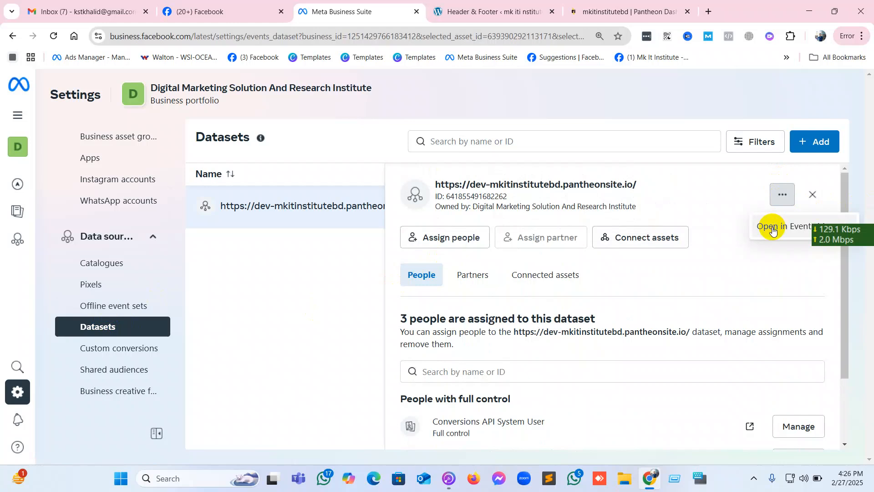
click(773, 228)
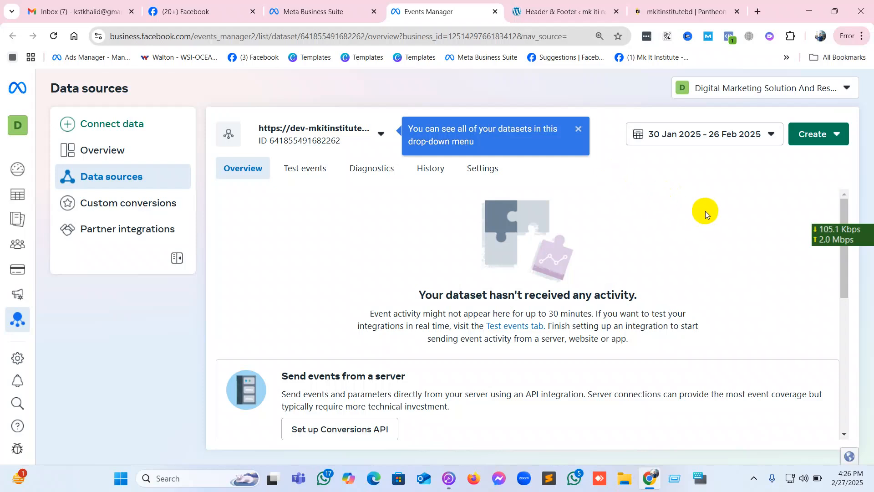
click(577, 133)
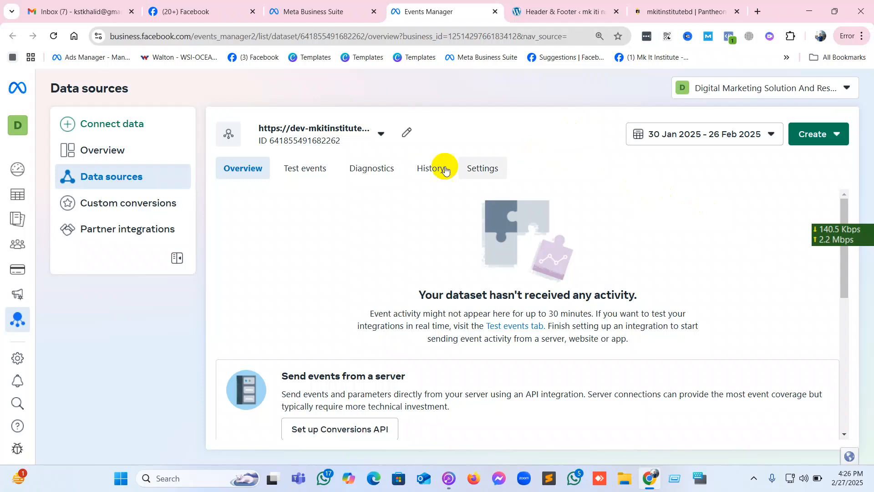
Open the dataset's settings and review its details, locating the dataset ID.
click(486, 169)
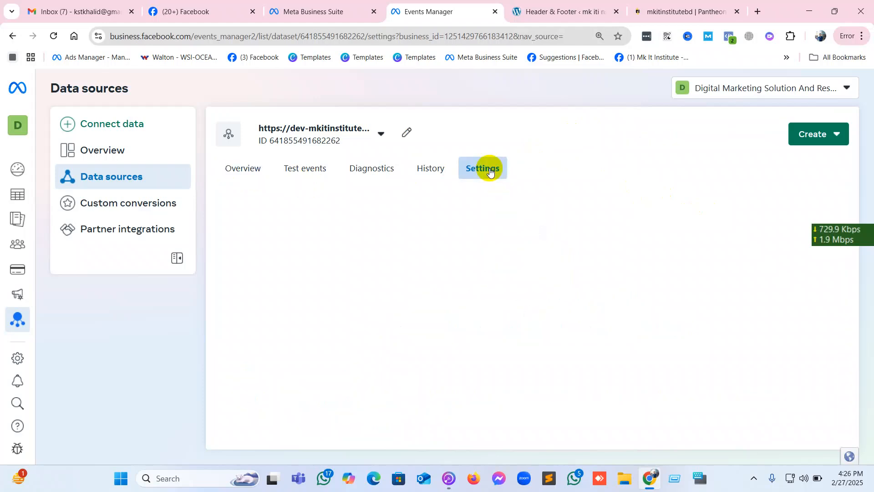
scroll(501, 245, down, 1)
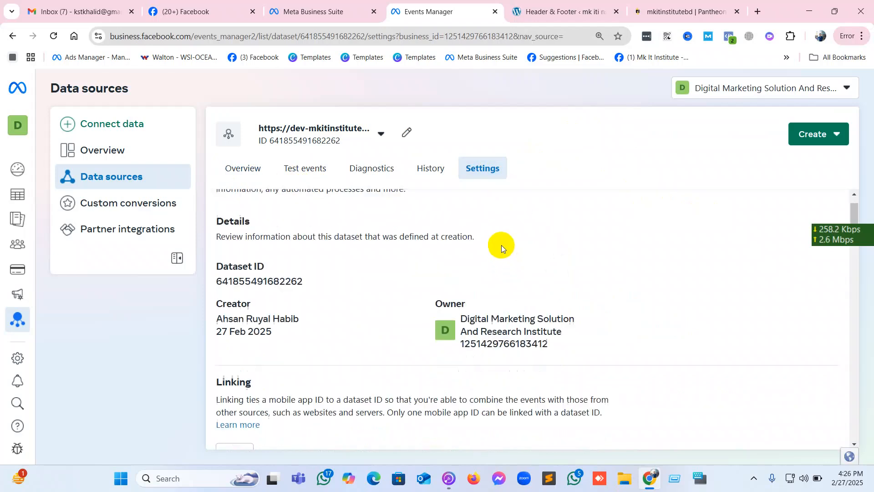
click(285, 263)
click(281, 263)
click(281, 263)
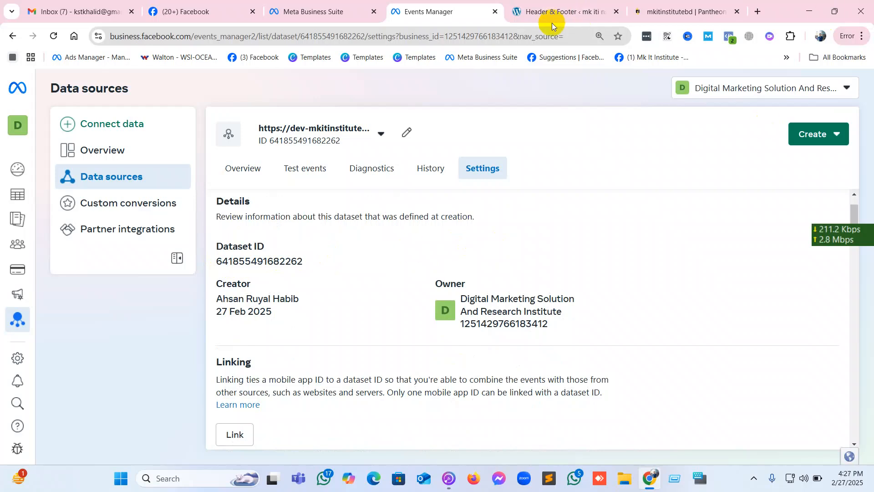
mouse_move(345, 12)
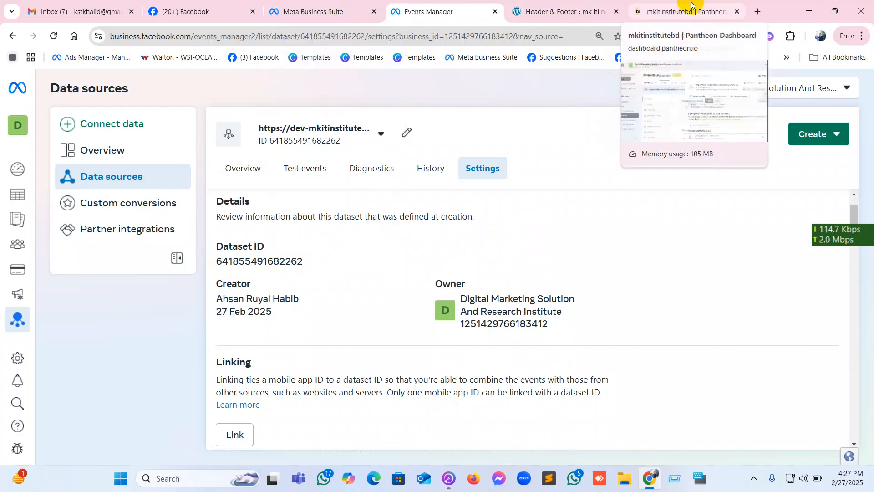
click(314, 15)
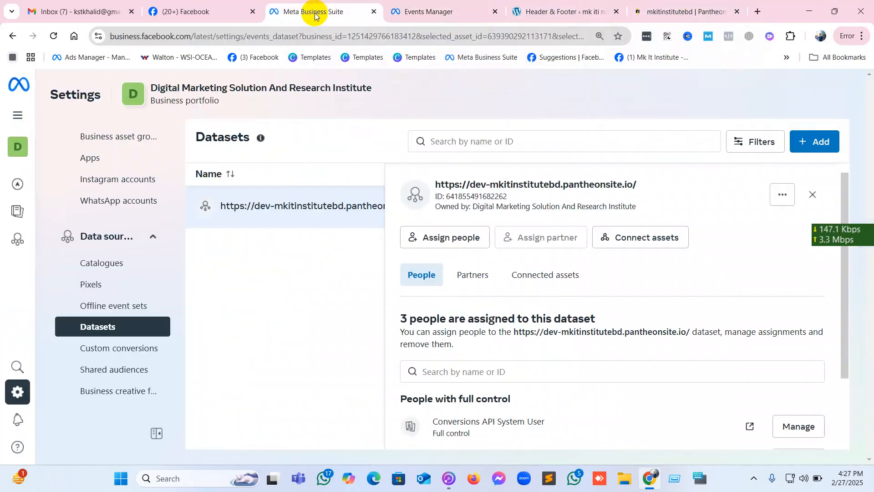
click(448, 6)
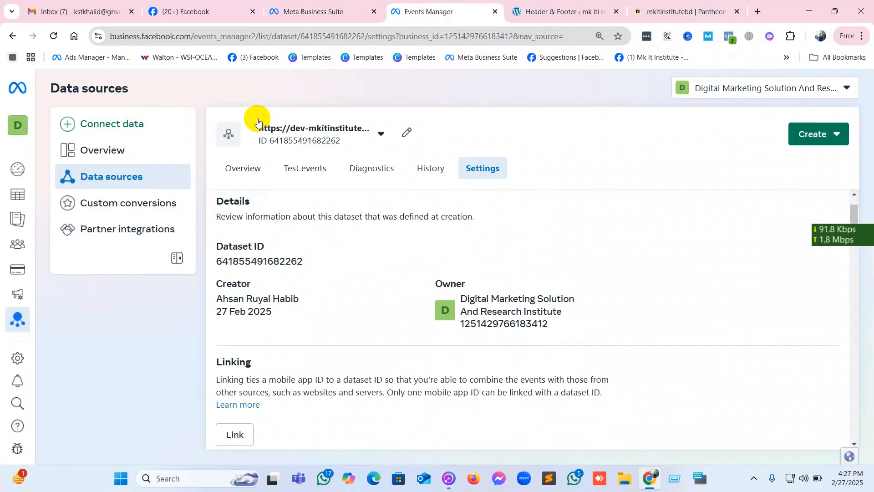
Switch to the WordPress admin, open the page for adding new plugins, and search for "meta pixel helper".
click(566, 11)
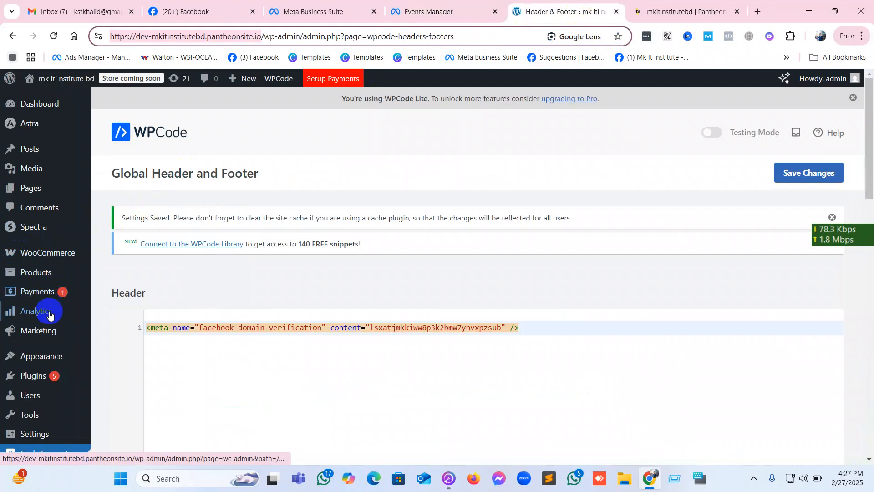
mouse_move(42, 401)
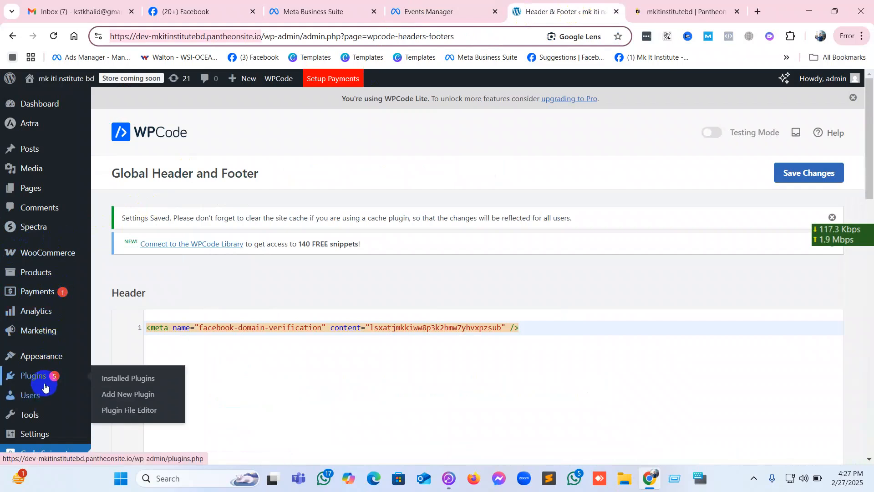
click(134, 400)
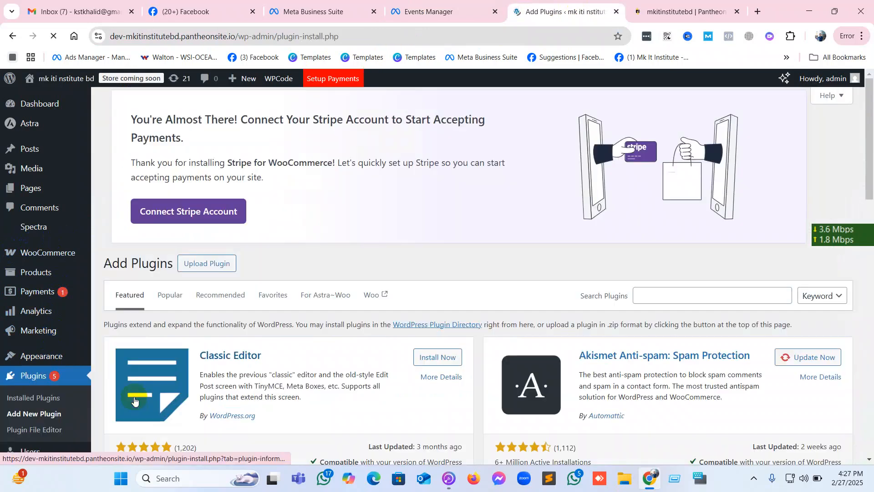
click(660, 299)
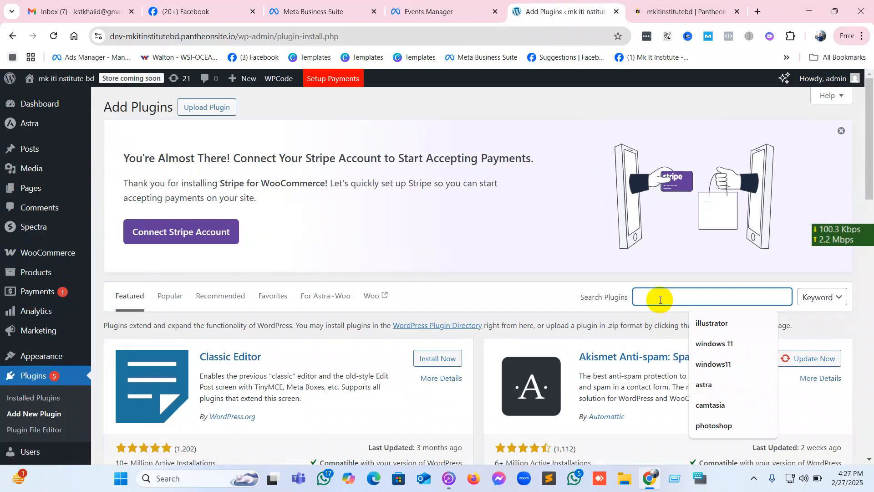
text(met)
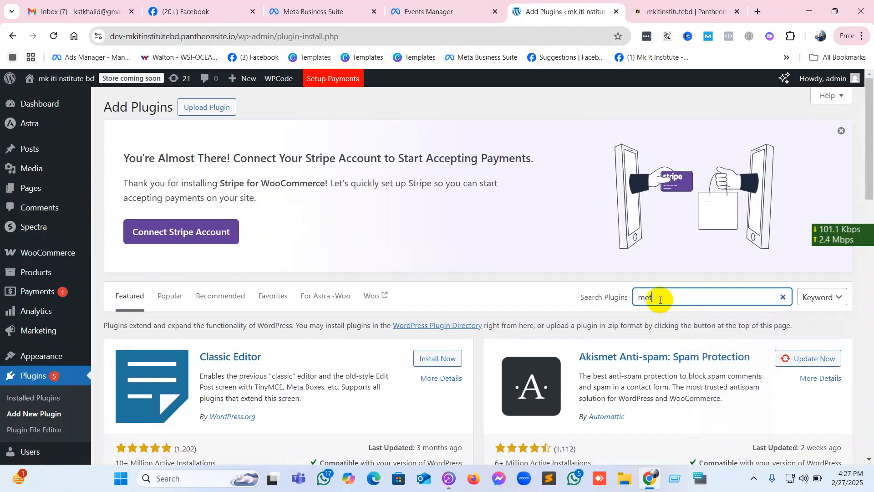
text(a pixel)
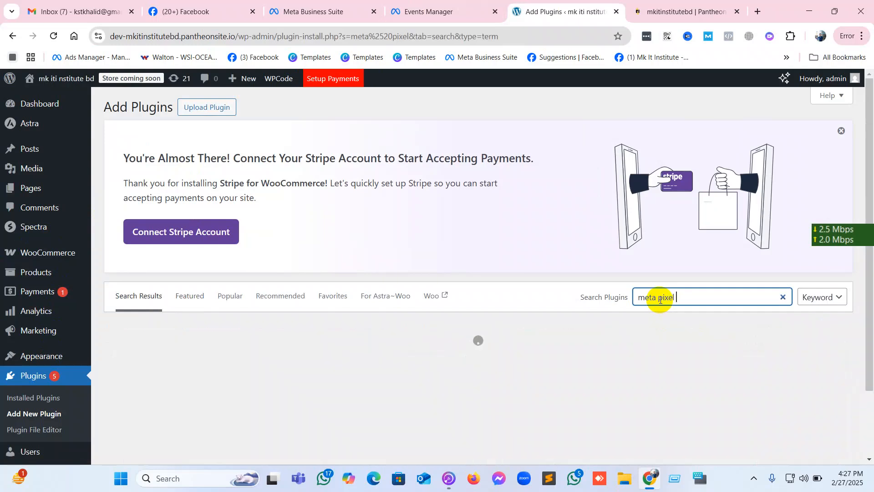
text( helper)
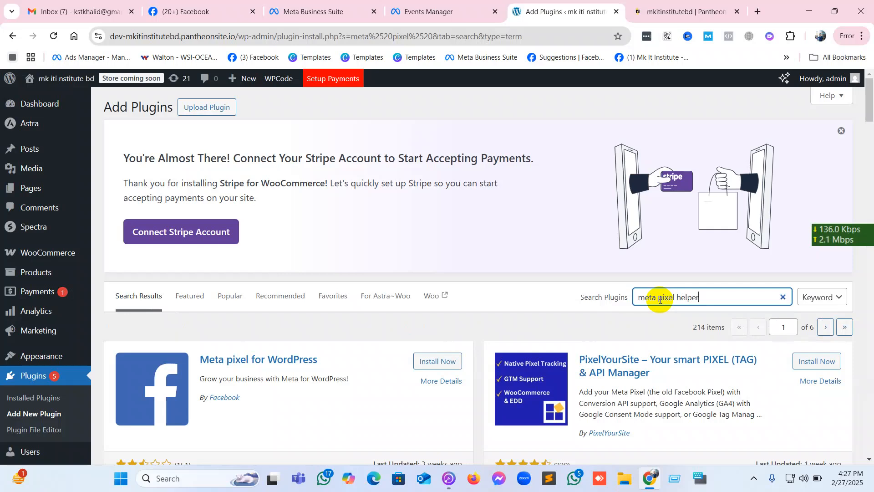
key(Return)
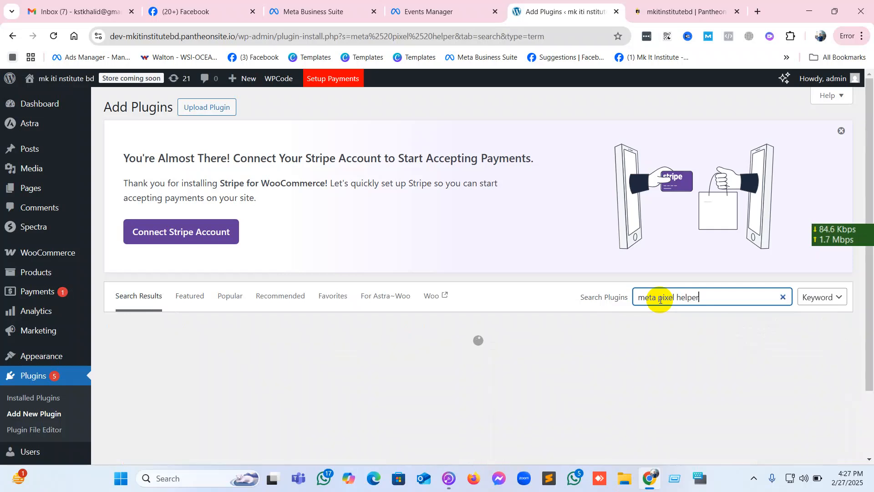
Examine the plugin search results for one that can connect the Meta pixel to the site.
scroll(660, 299, down, 3)
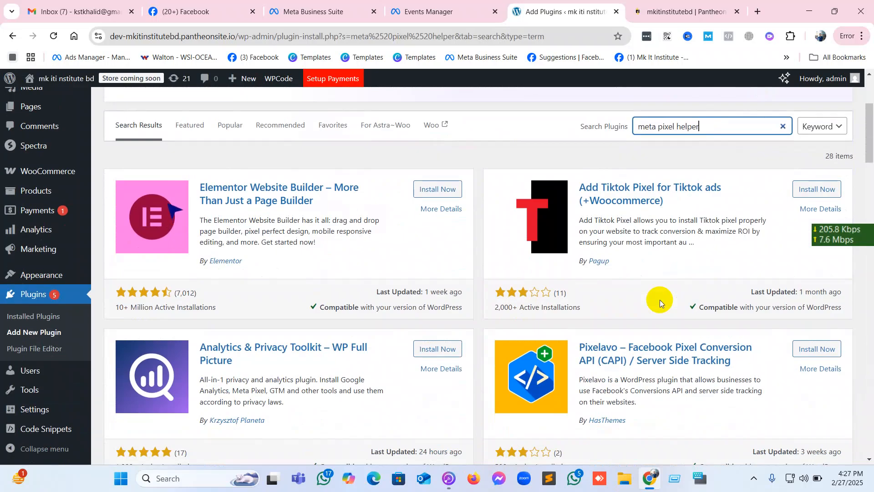
scroll(659, 299, down, 5)
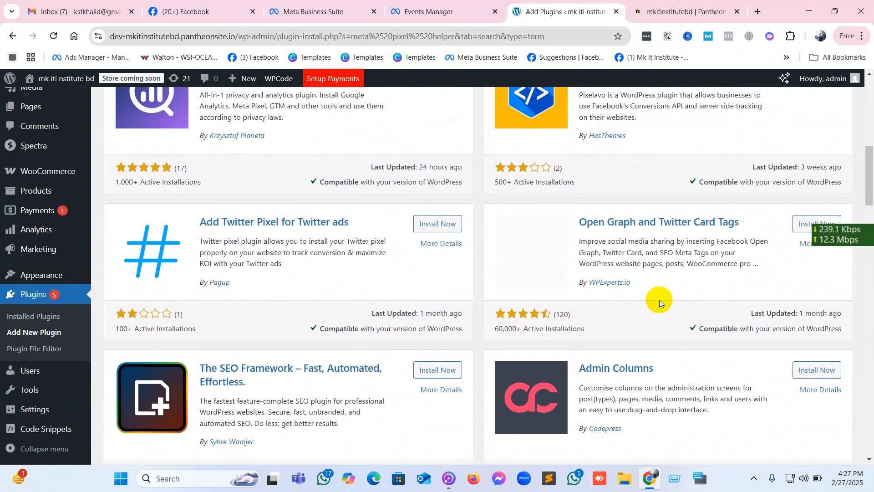
scroll(659, 300, down, 6)
scroll(659, 300, down, 2)
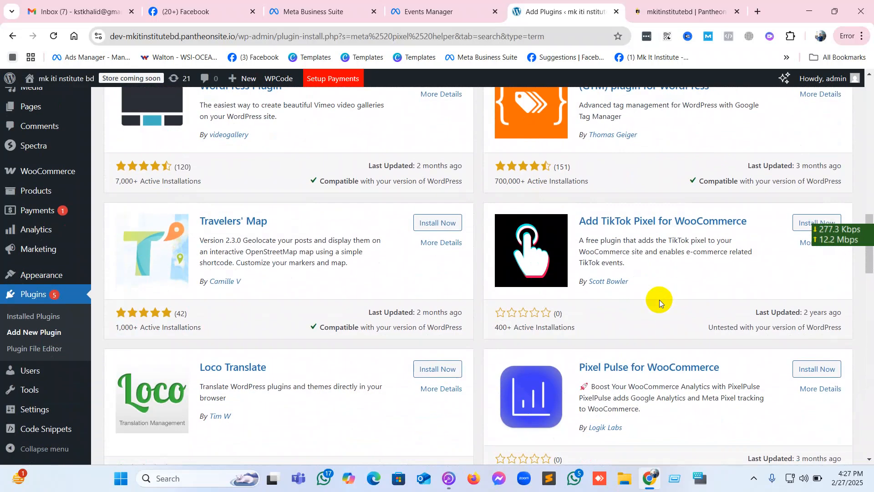
scroll(659, 299, up, 3)
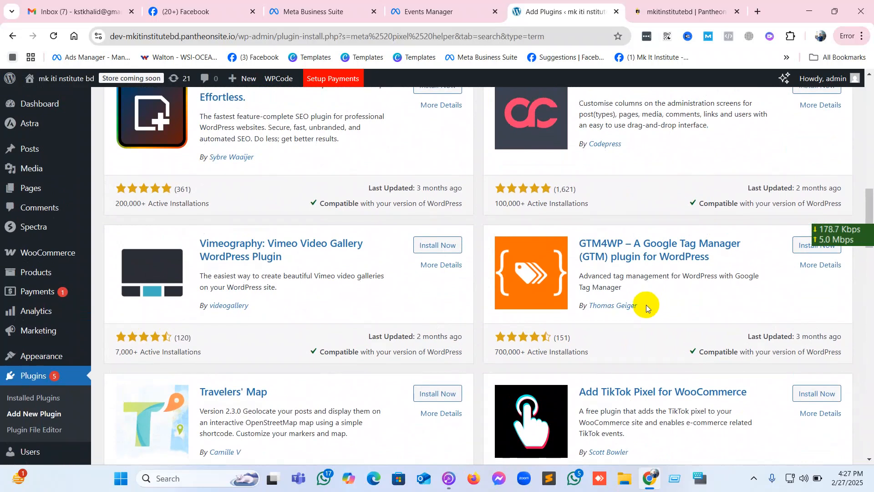
scroll(629, 313, down, 3)
scroll(629, 315, down, 2)
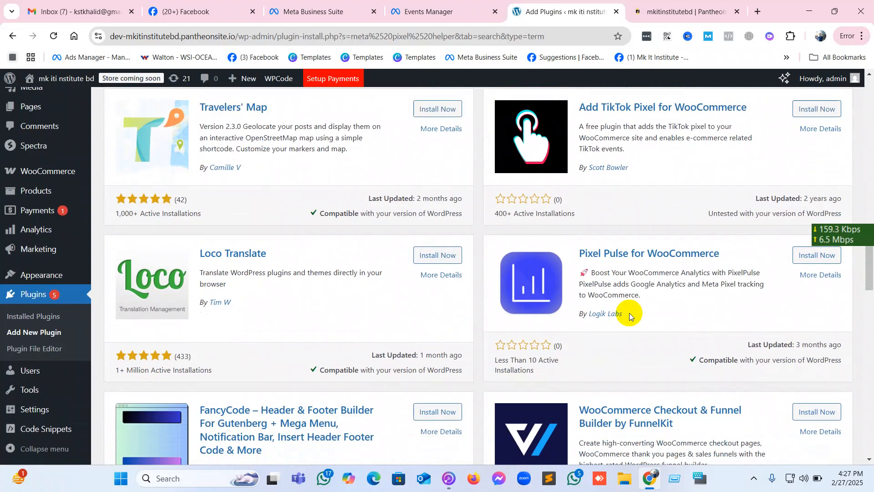
scroll(630, 315, down, 4)
scroll(629, 313, up, 20)
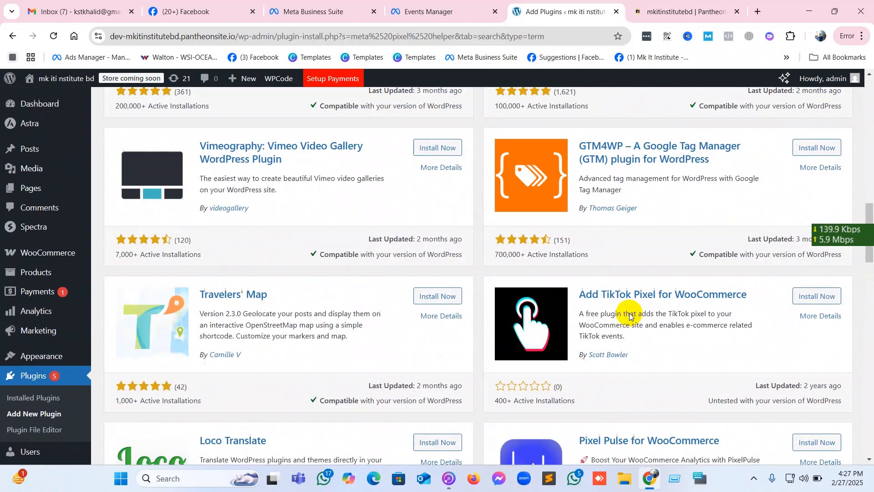
scroll(629, 313, up, 1)
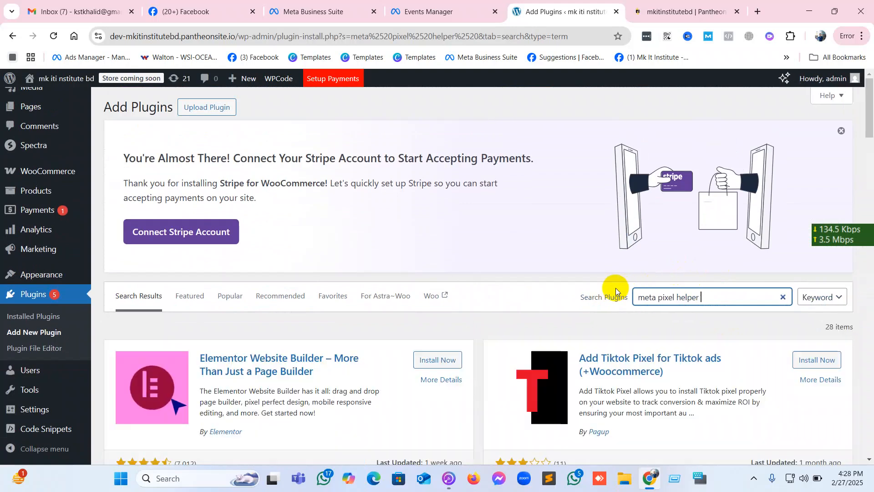
scroll(615, 288, down, 6)
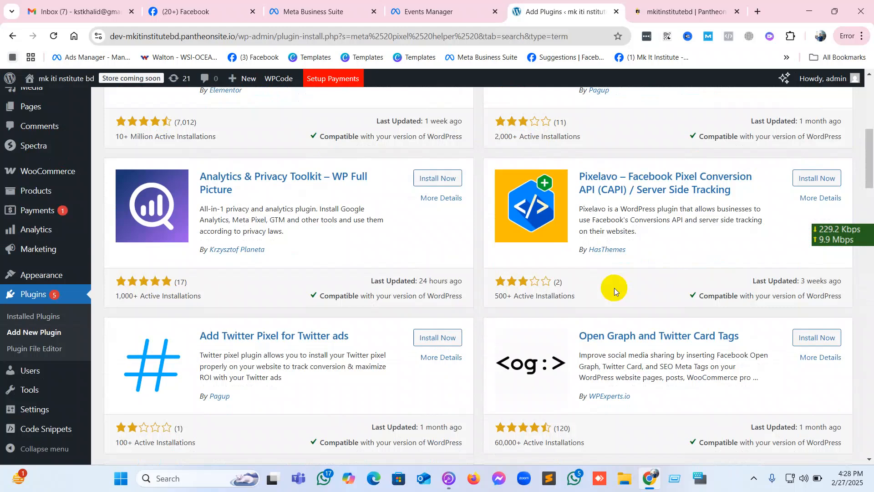
scroll(612, 288, down, 5)
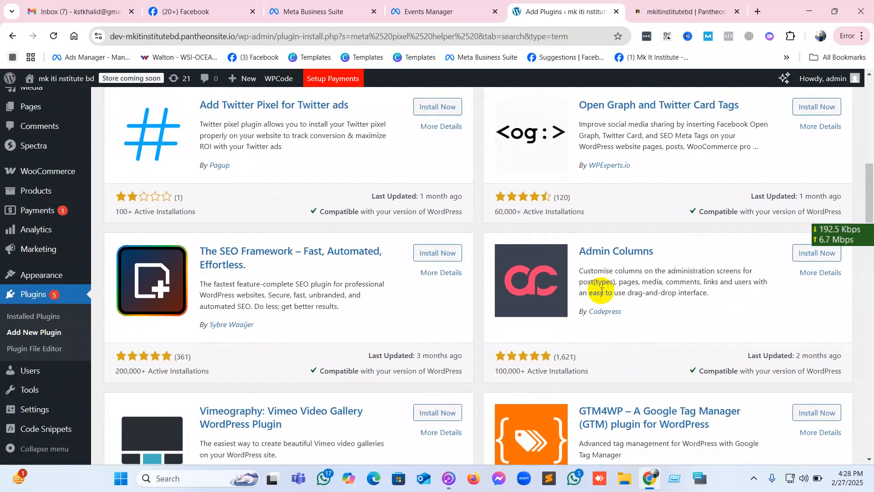
scroll(600, 290, down, 5)
scroll(601, 290, down, 14)
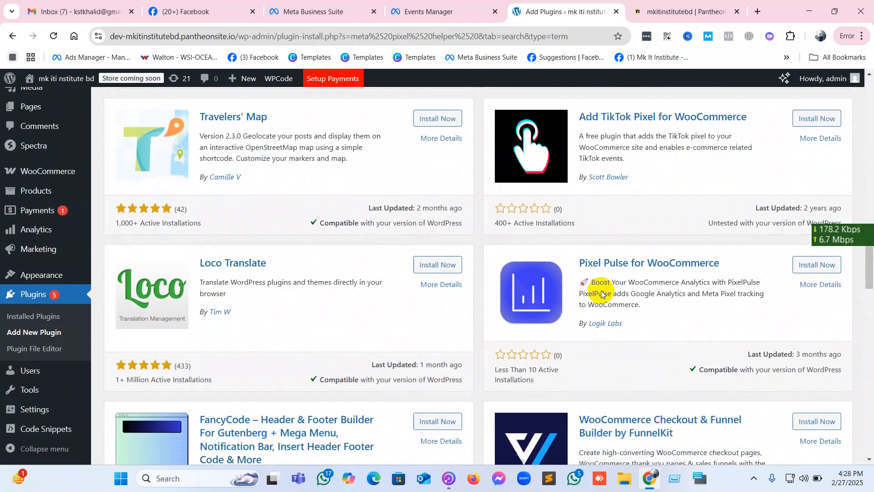
scroll(601, 290, up, 17)
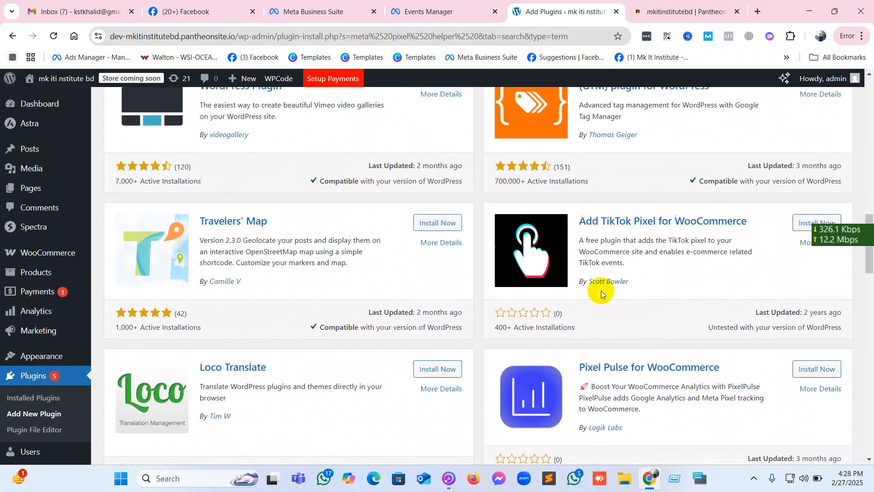
scroll(601, 292, up, 10)
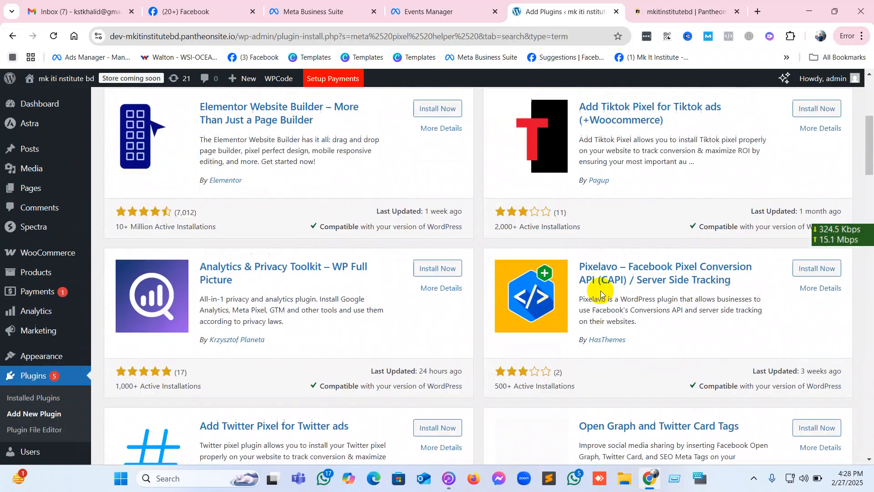
scroll(601, 294, down, 18)
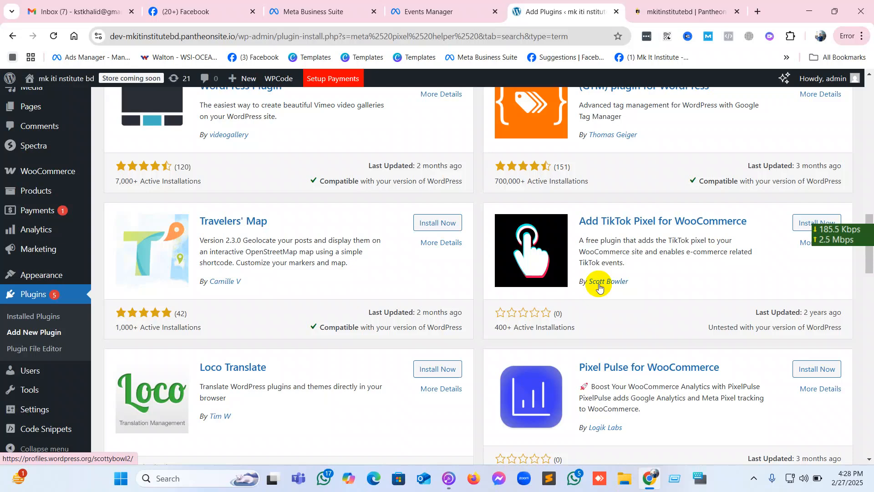
scroll(436, 287, up, 1)
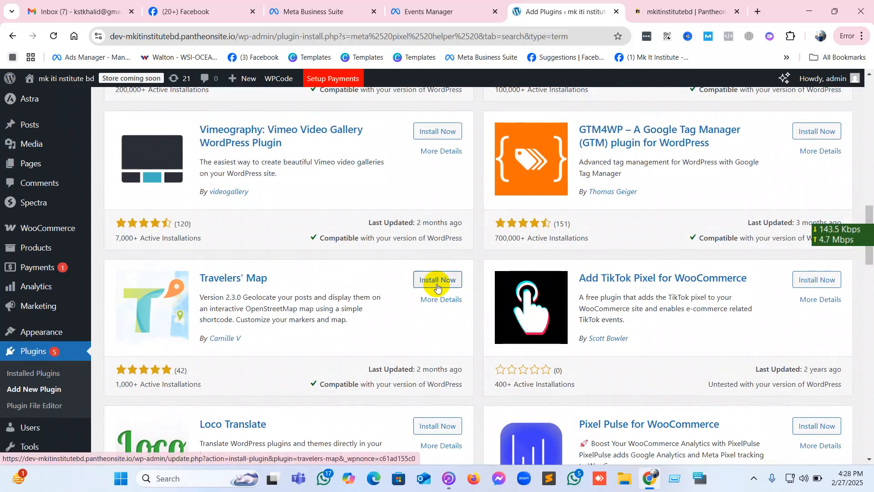
In a new browser tab, search Google for "gtm" and open Google Tag Manager.
click(758, 12)
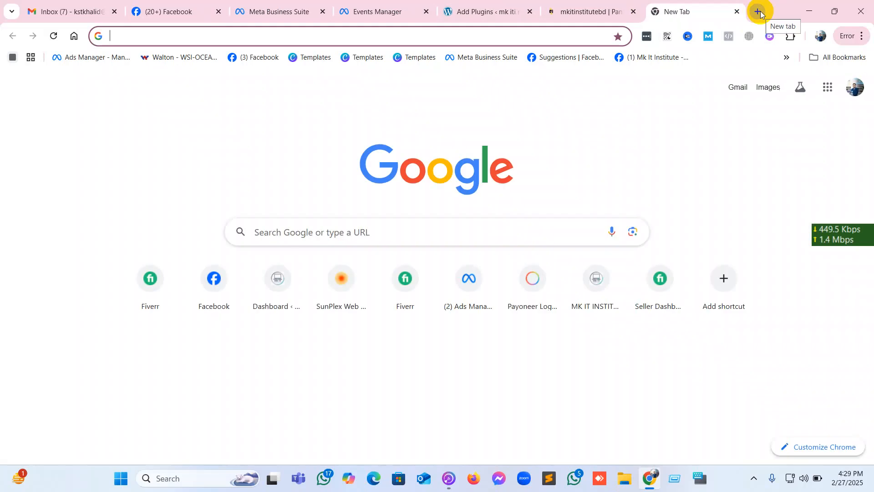
text(gtm)
key(Return)
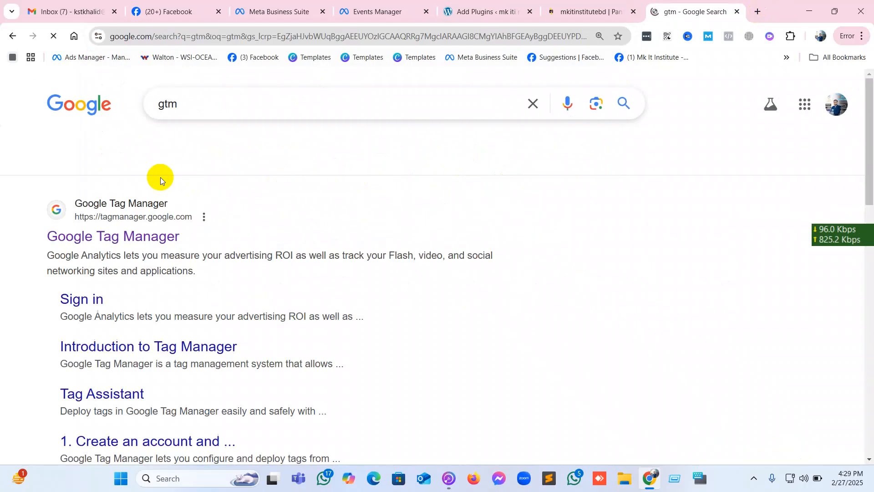
click(135, 237)
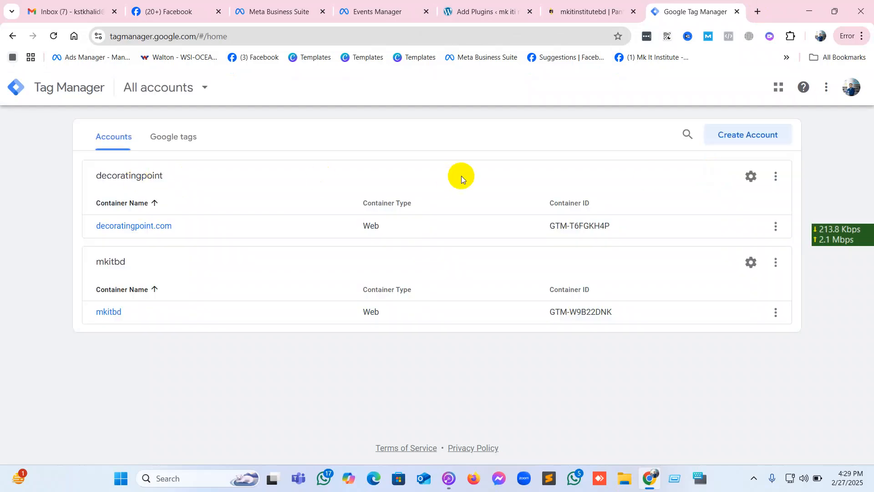
Switch Tag Manager to the other signed-in Google account and check which account is active.
click(851, 91)
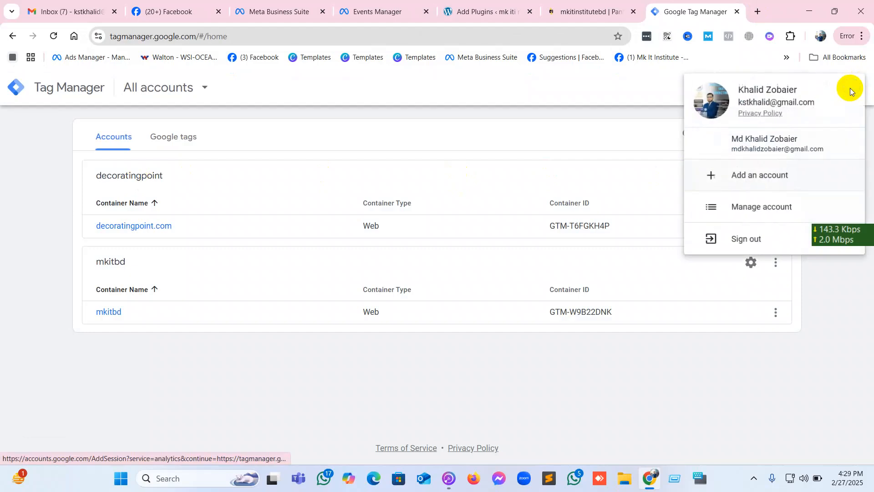
click(750, 154)
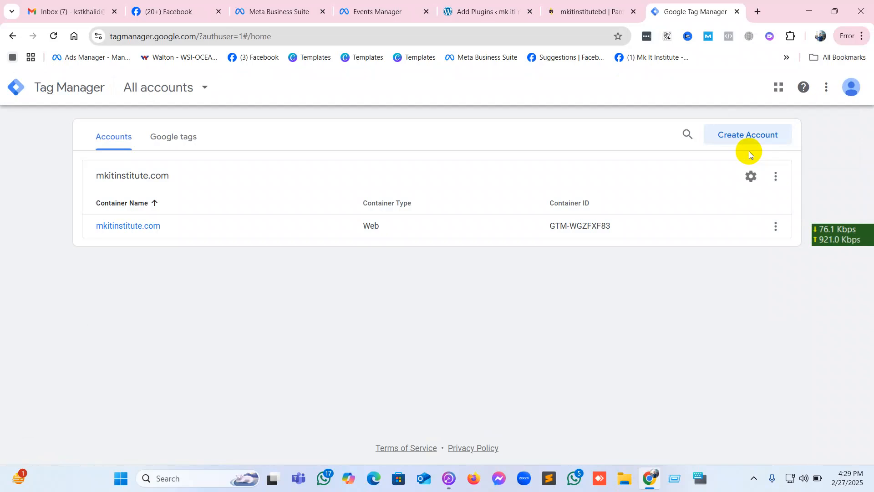
click(851, 87)
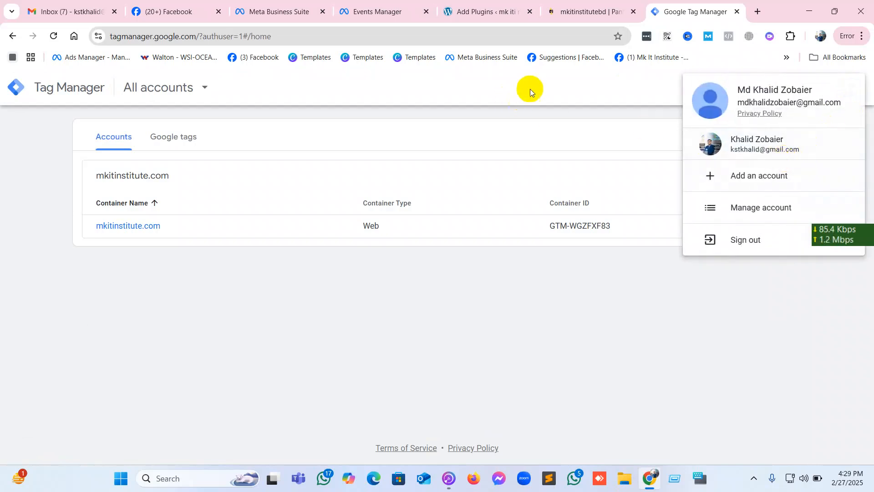
click(350, 144)
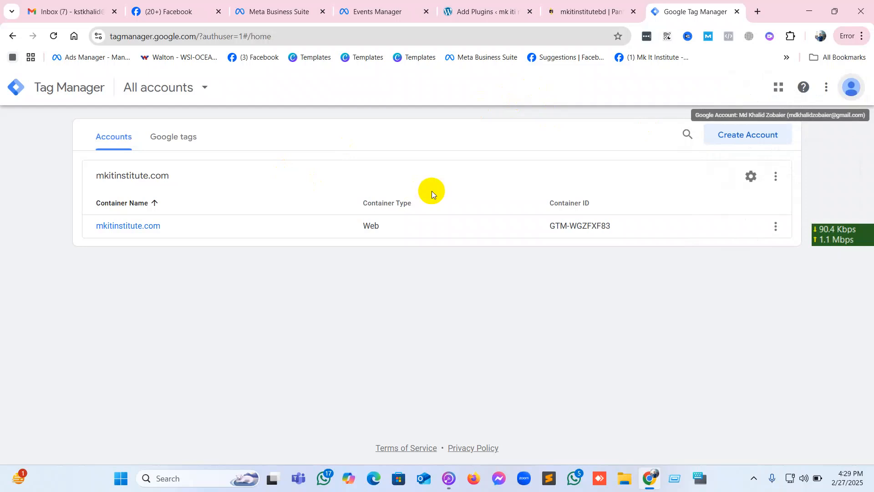
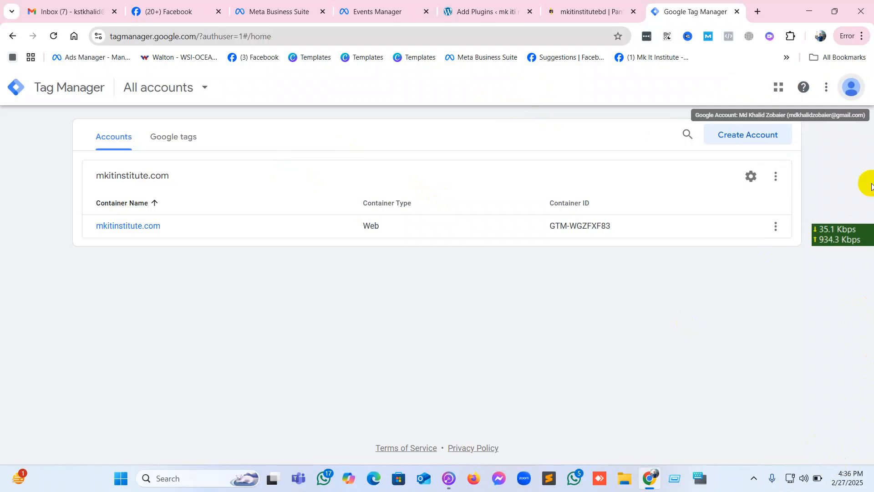
Start creating a new Tag Manager account and enter "mkitbd" as the account name.
click(734, 134)
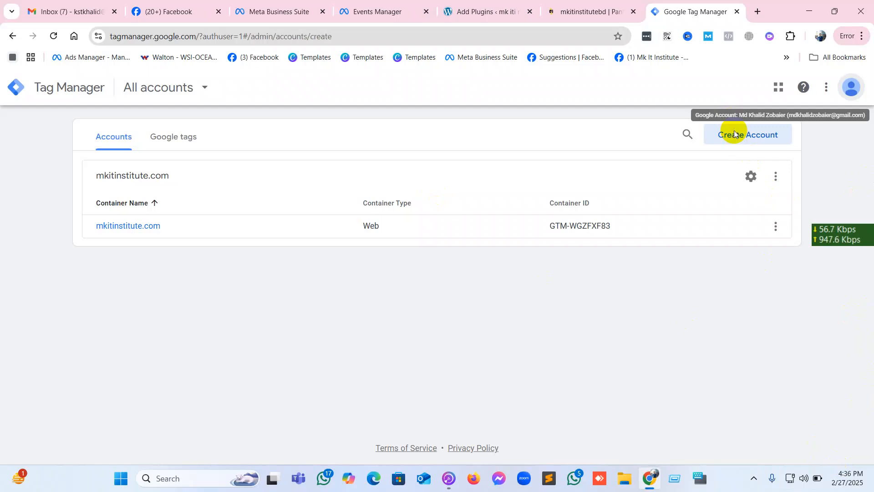
click(178, 249)
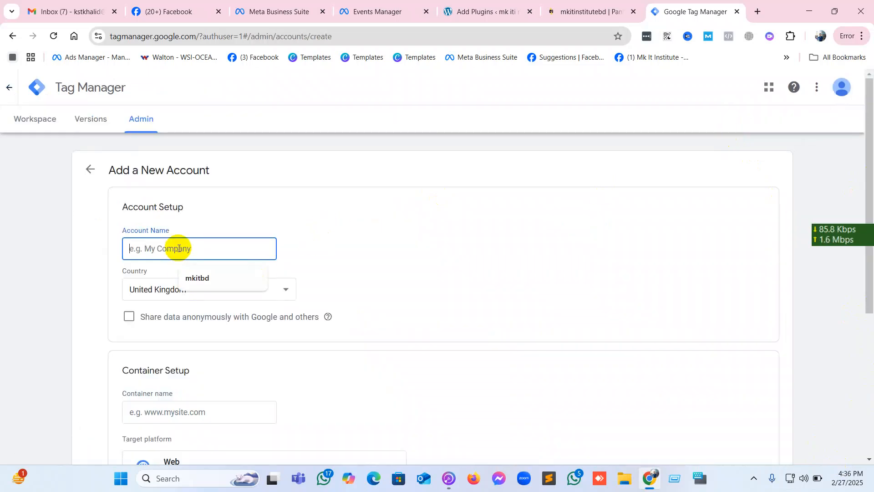
click(202, 280)
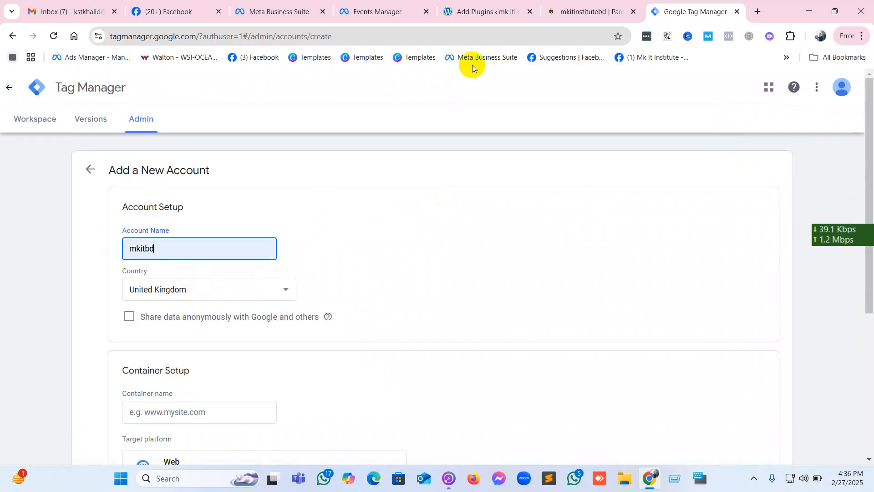
Find the mkitinstitutebd site in the Pantheon dashboard, open its development site, and copy the site's address.
click(467, 17)
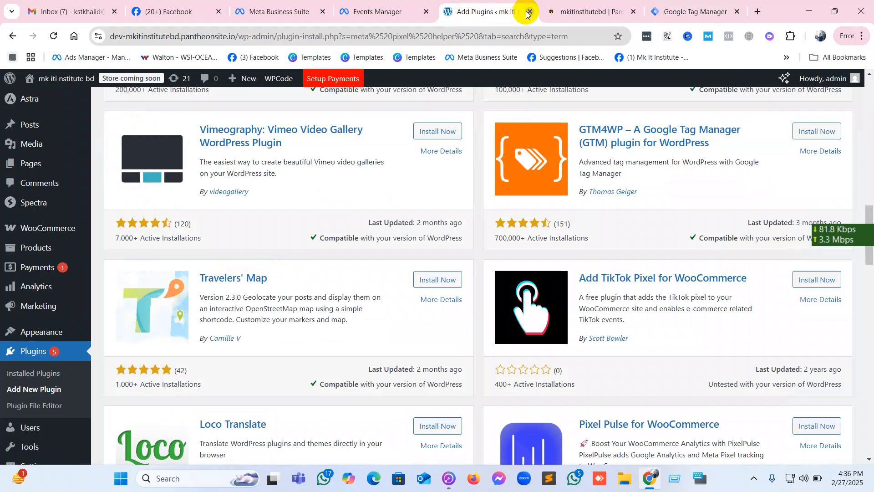
click(402, 11)
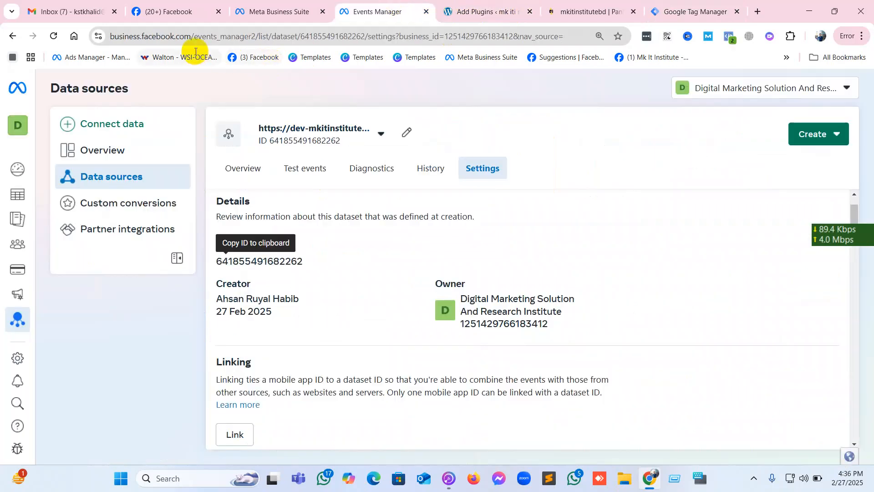
click(269, 10)
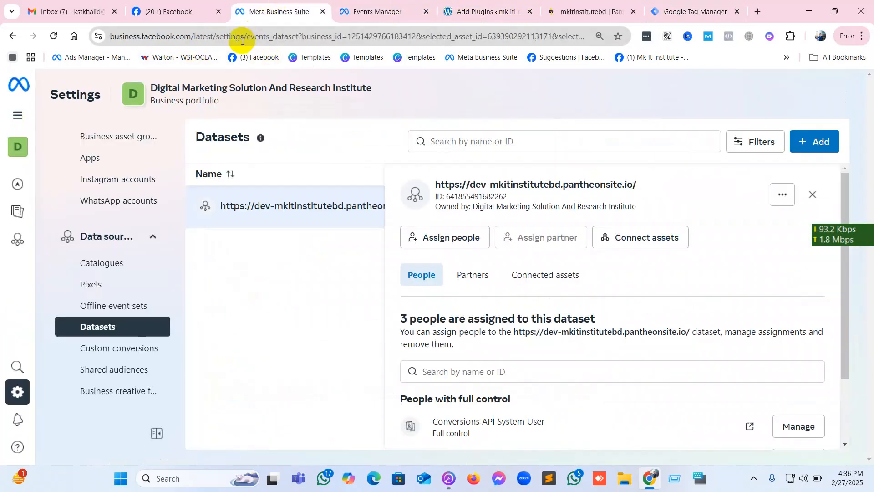
click(585, 7)
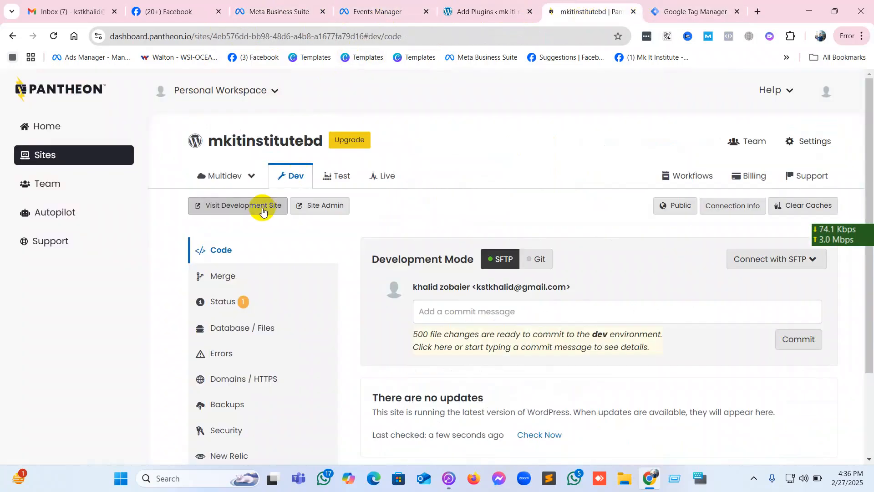
click(240, 206)
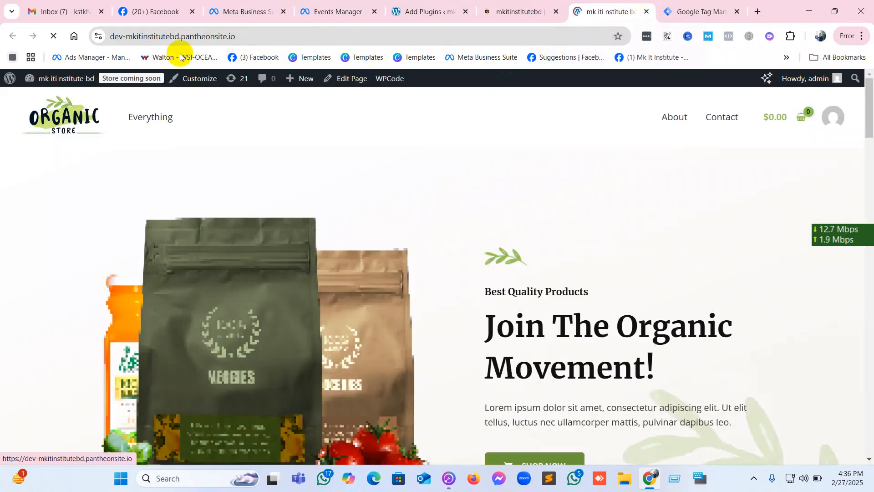
click(116, 36)
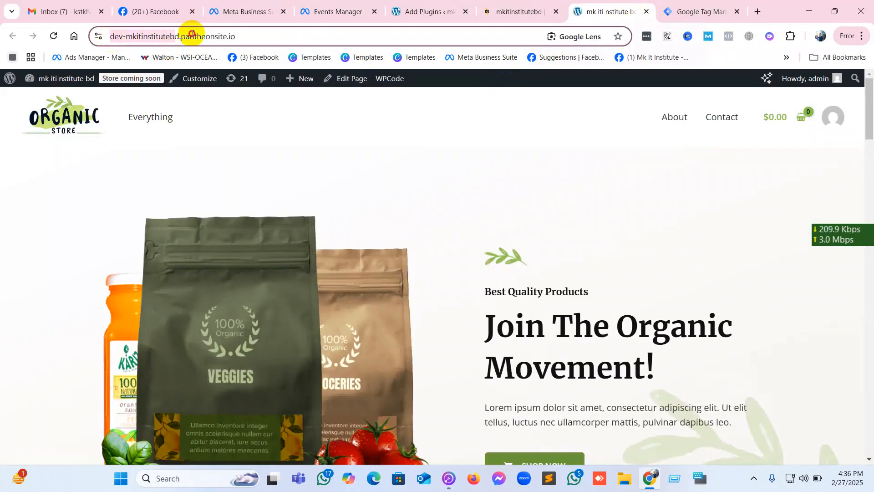
right_click(250, 37)
click(284, 141)
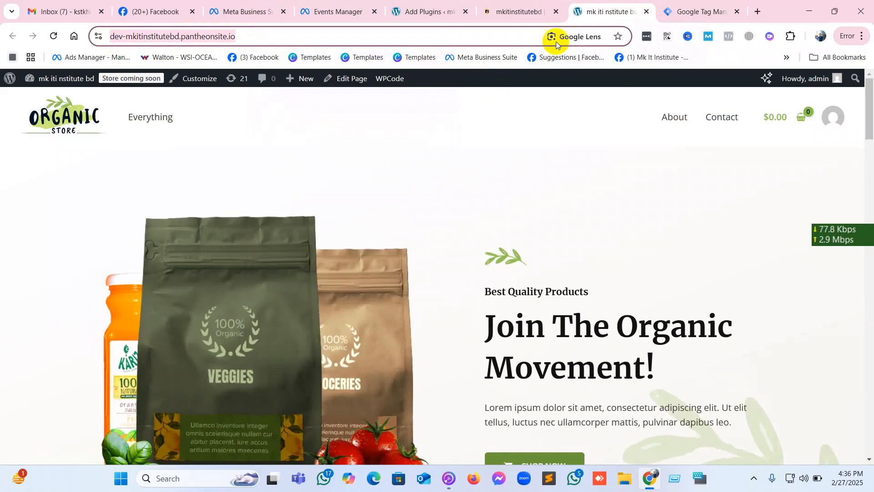
In Tag Manager, replace the account name with the copied address trimmed to "dev-mkitinstitutebd.pantheonsite.io".
click(697, 11)
double_click(200, 251)
right_click(201, 252)
click(267, 233)
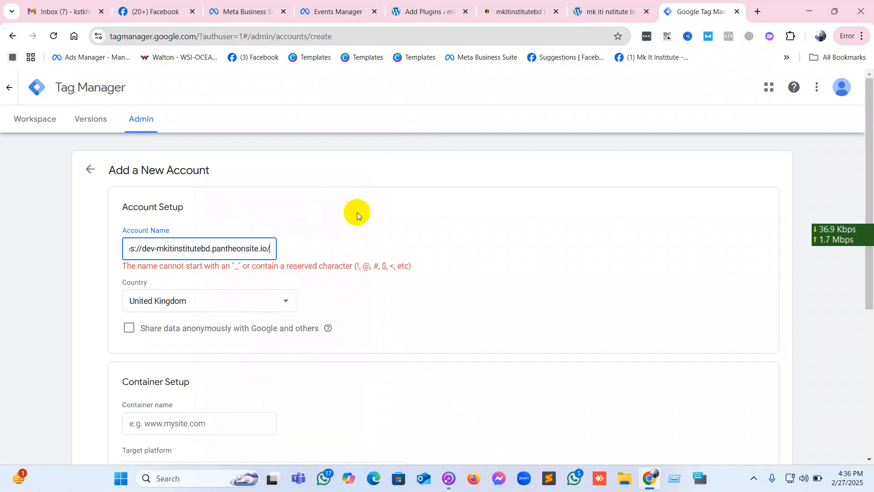
key(BackSpace)
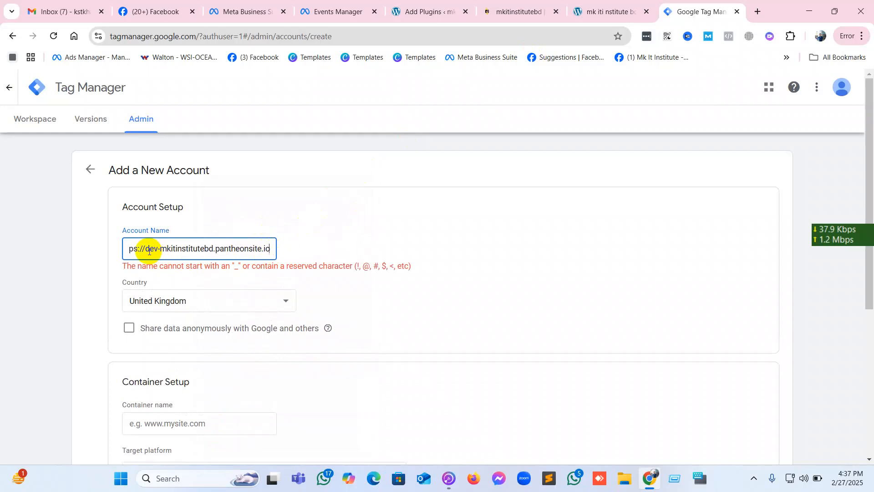
drag(144, 249, 75, 258)
key(BackSpace)
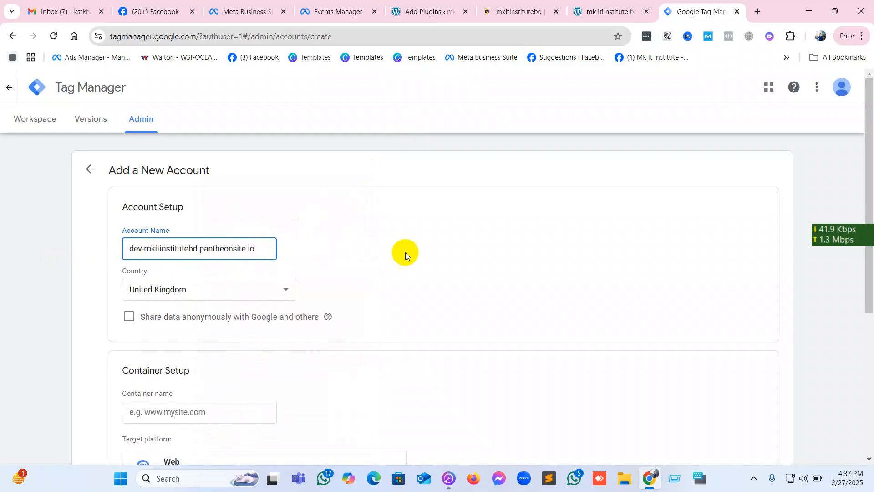
click(427, 247)
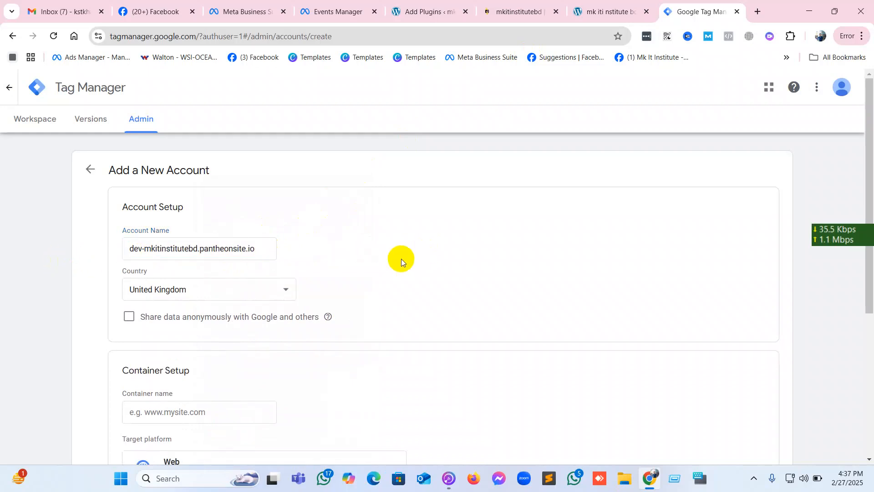
Set the new account's country to Bangladesh.
click(264, 296)
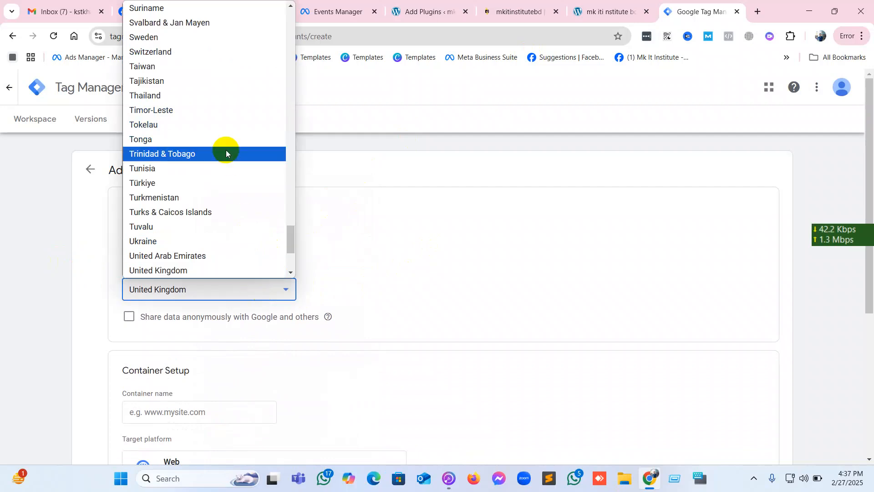
scroll(226, 152, up, 3)
scroll(225, 150, up, 20)
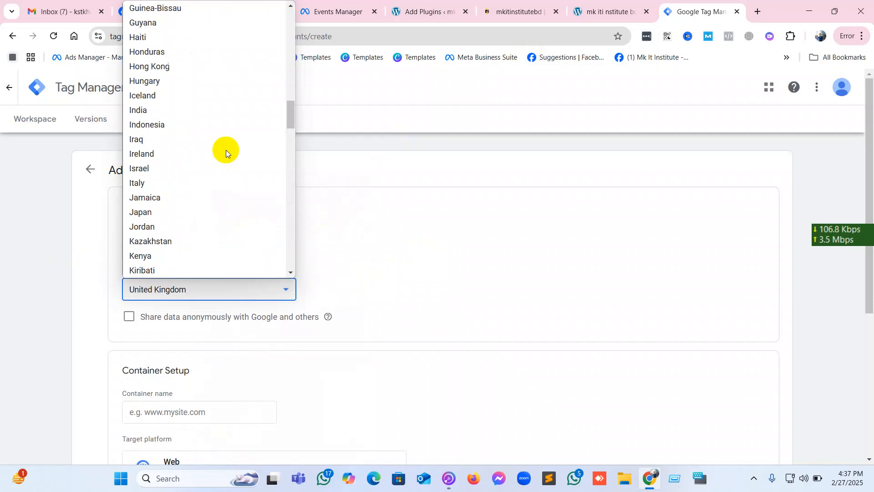
scroll(226, 149, up, 20)
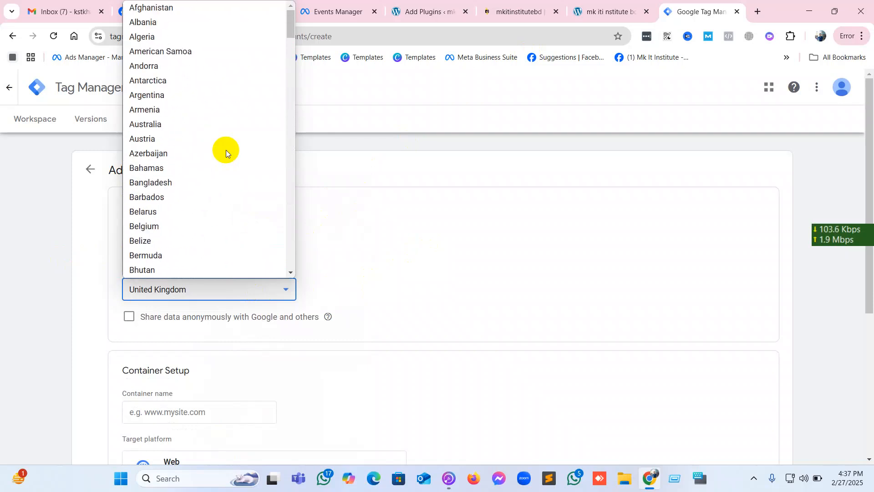
click(188, 183)
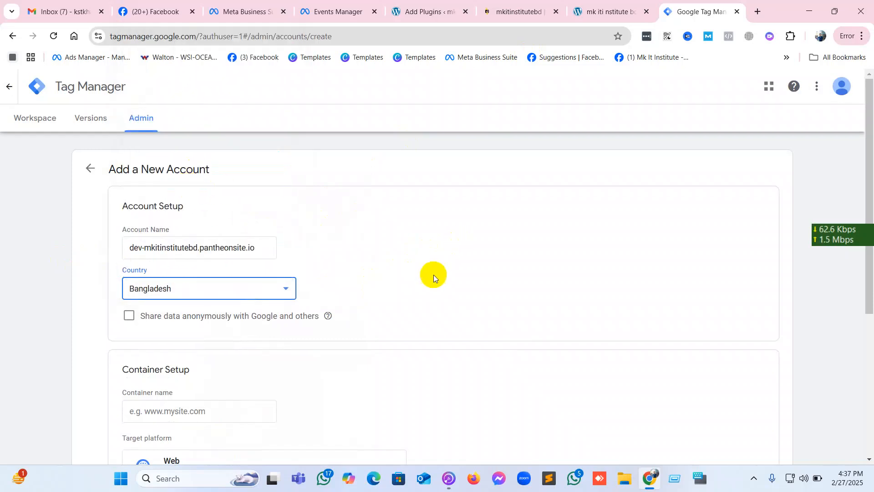
Paste the site address as the container name and trim it to "dev-mkitinstitutebd.pantheonsite.io".
scroll(392, 279, down, 3)
click(193, 300)
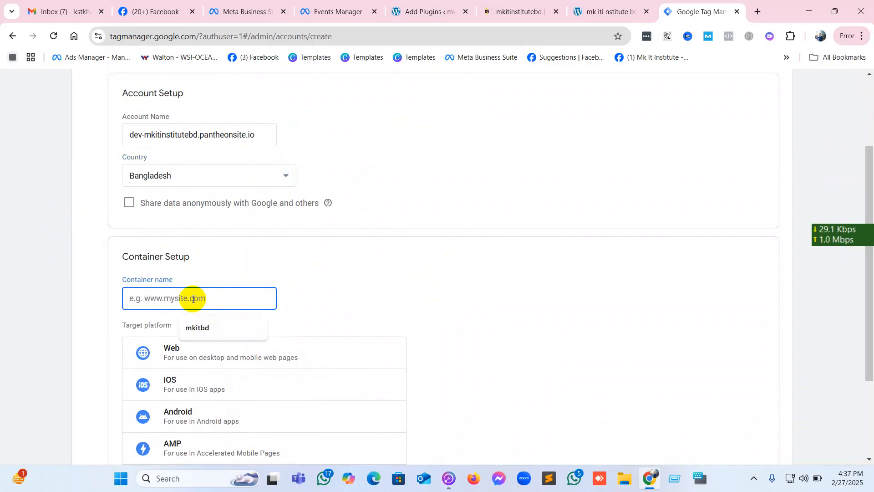
right_click(193, 299)
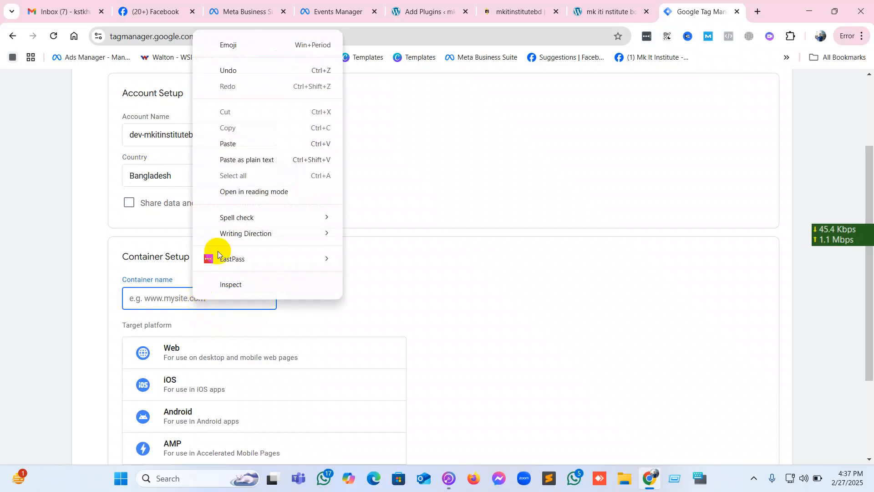
click(245, 143)
click(367, 271)
click(238, 298)
drag(241, 299, 271, 301)
click(271, 301)
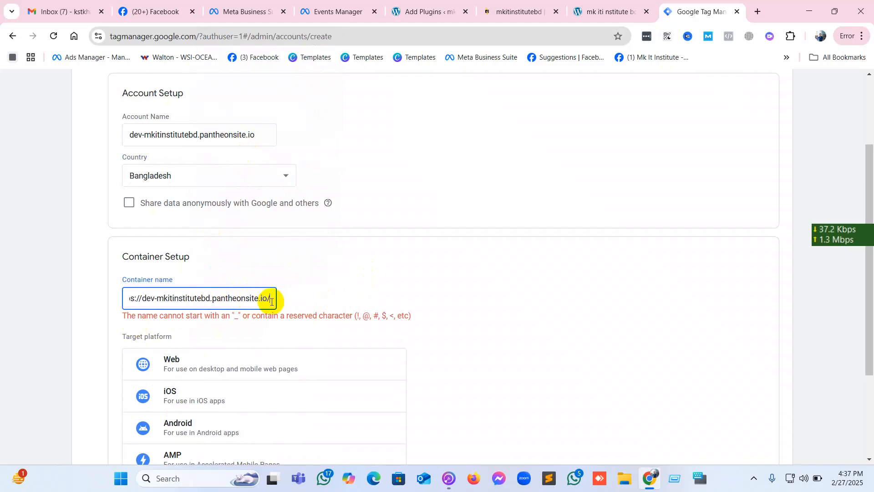
key(BackSpace)
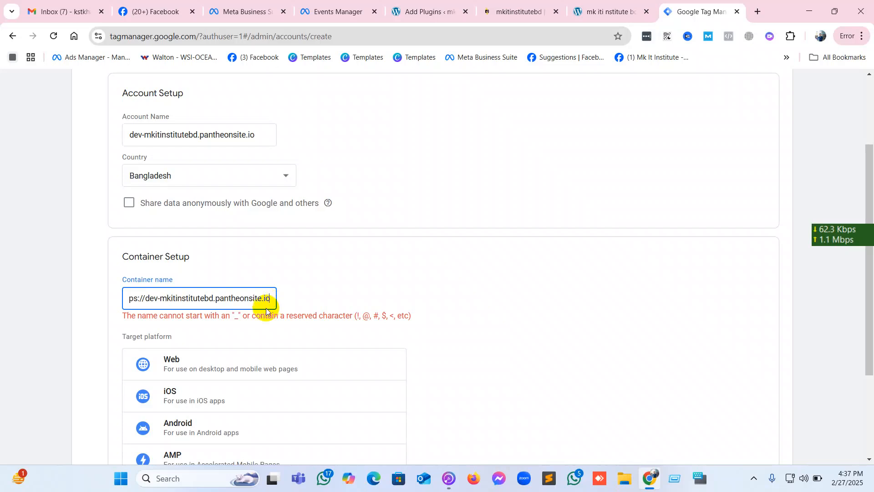
scroll(230, 355, down, 3)
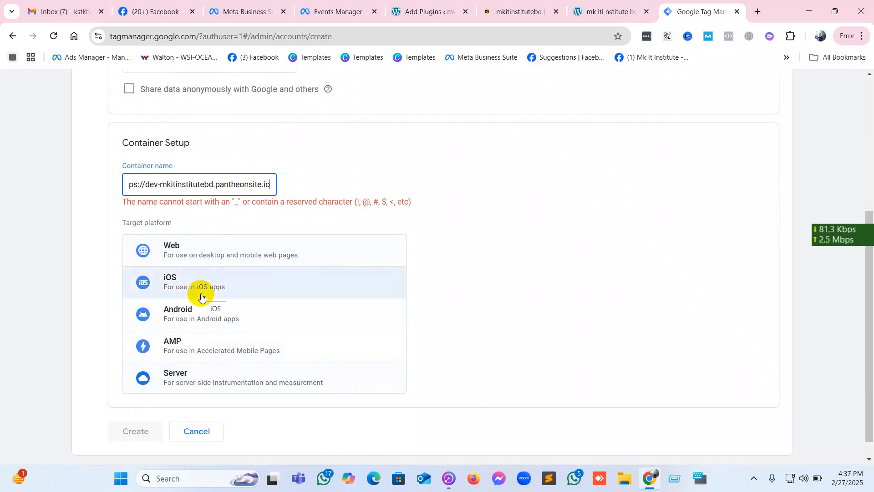
scroll(202, 297, up, 3)
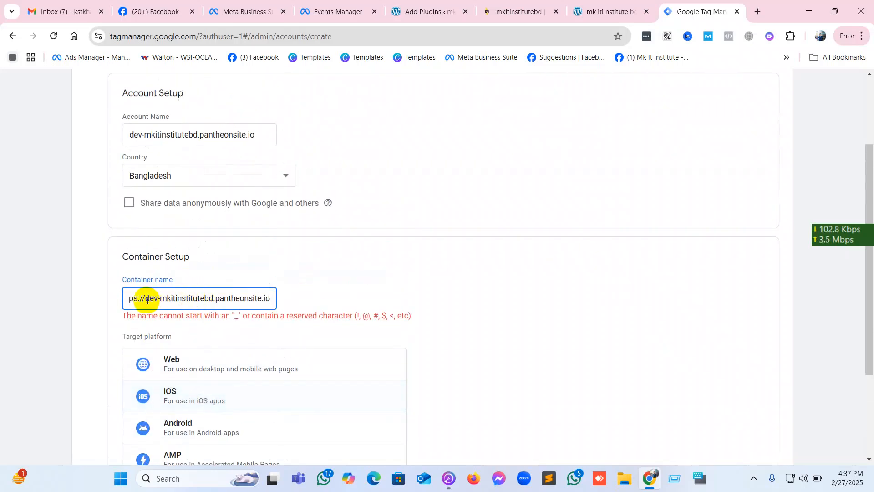
drag(147, 300, 88, 300)
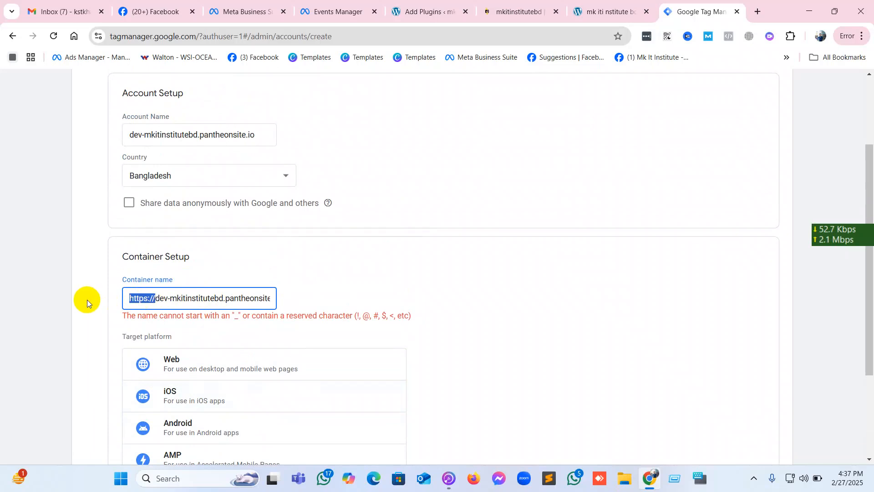
key(BackSpace)
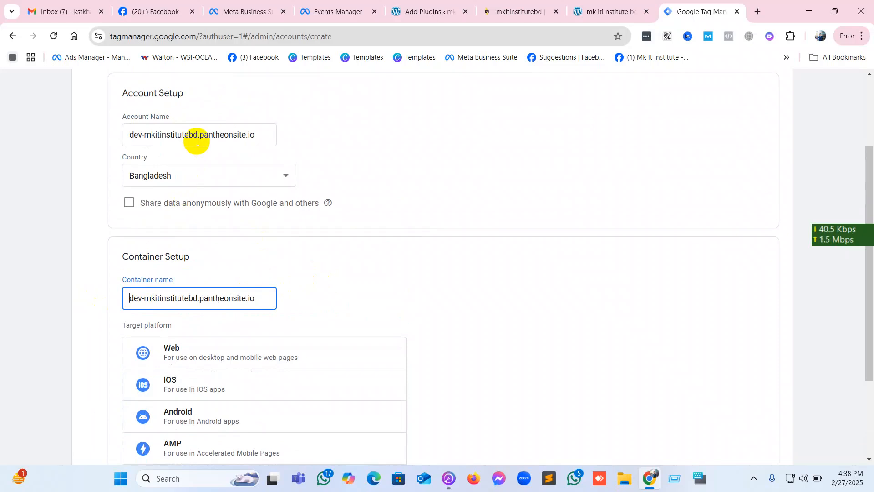
Choose Web as the container's target platform and submit the new account for creation.
scroll(186, 223, down, 3)
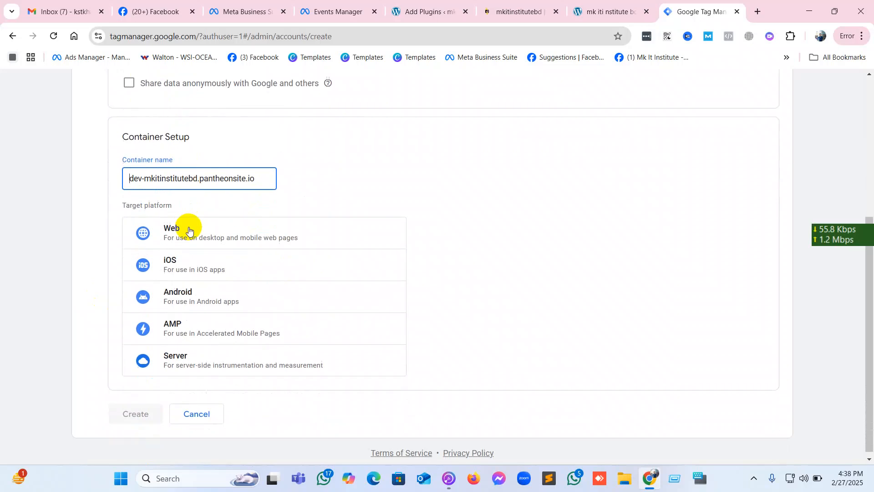
click(160, 225)
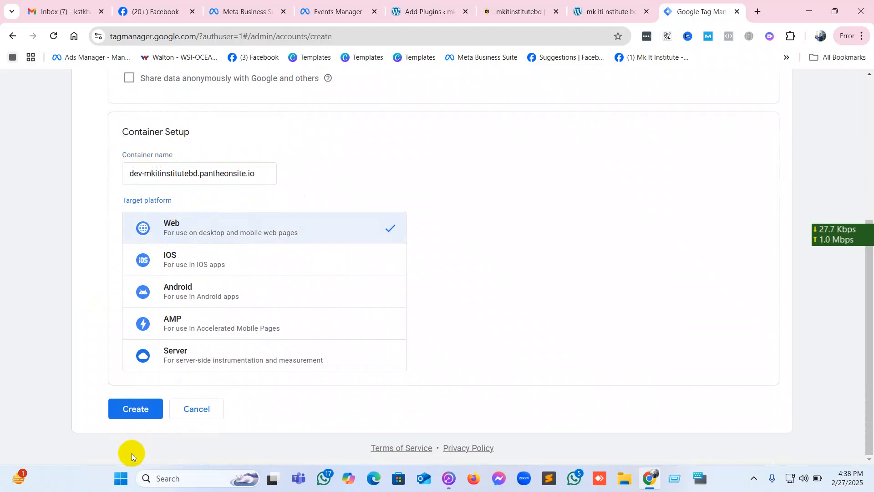
click(136, 410)
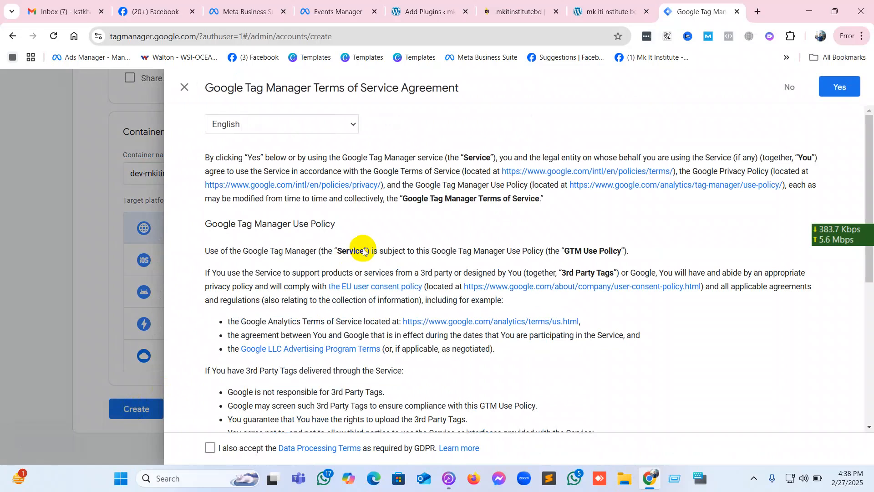
Look through the Google Tag Manager Terms of Service Agreement and accept it.
scroll(362, 249, down, 1)
scroll(363, 249, up, 1)
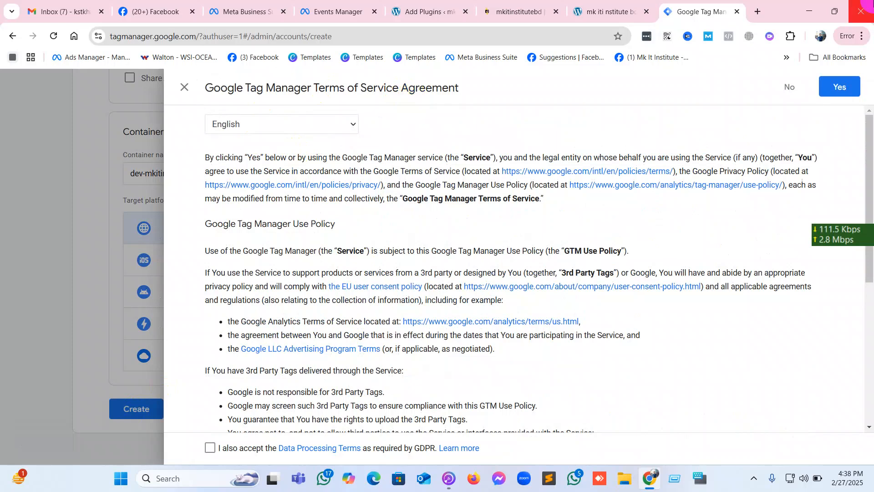
click(843, 87)
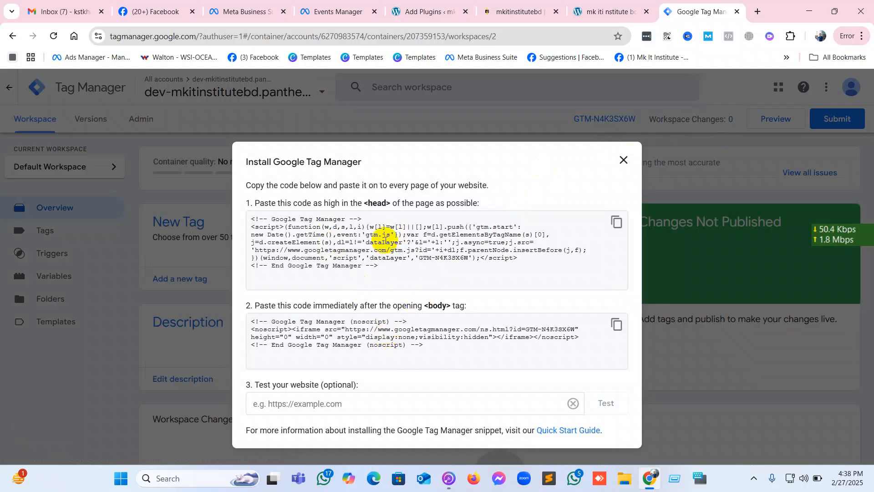
Copy the Google Tag Manager head snippet and open the WordPress site's wp-admin dashboard.
click(617, 223)
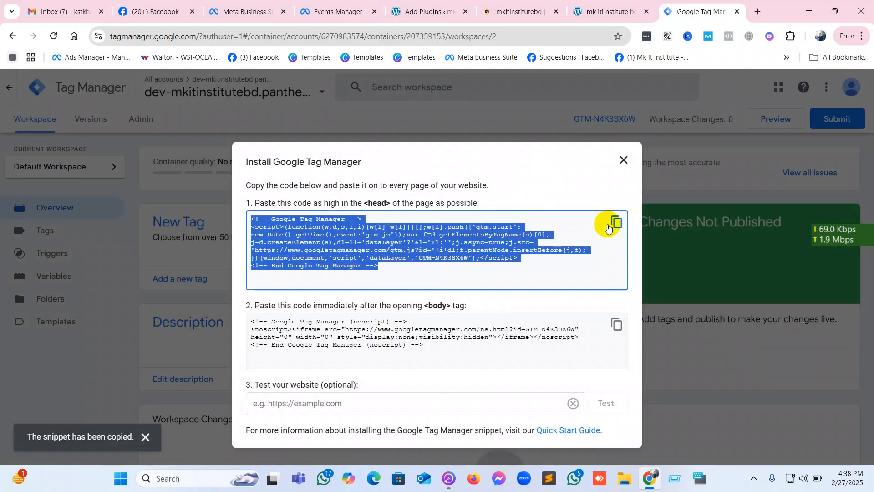
click(606, 11)
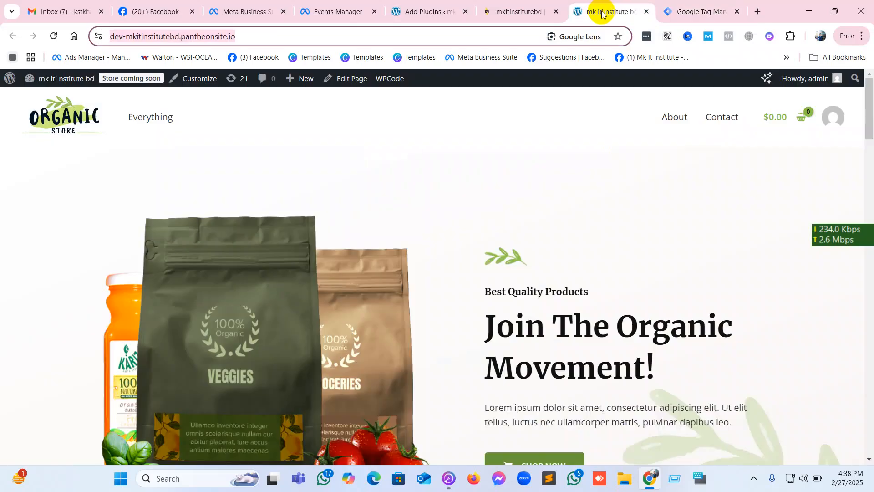
click(521, 5)
click(599, 3)
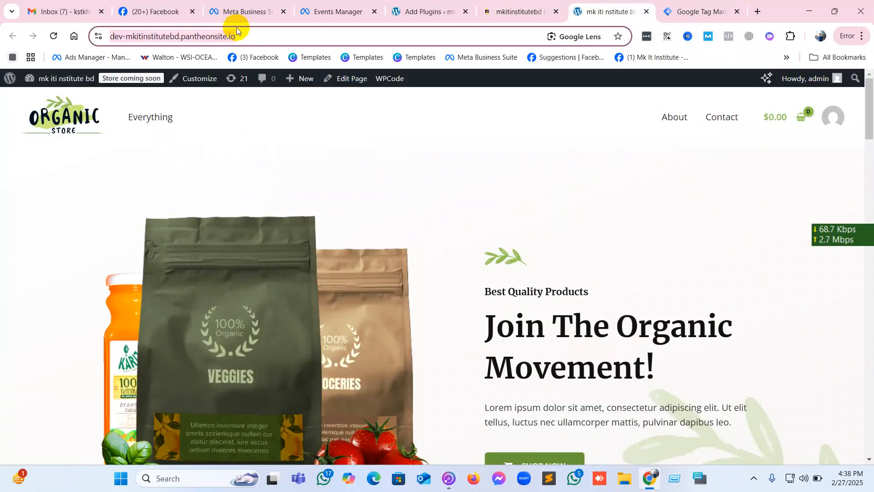
click(252, 35)
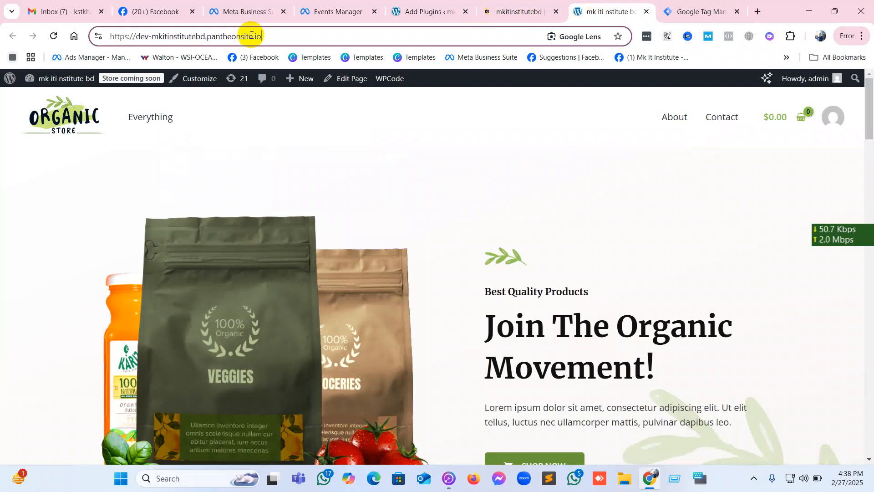
text(/wp-)
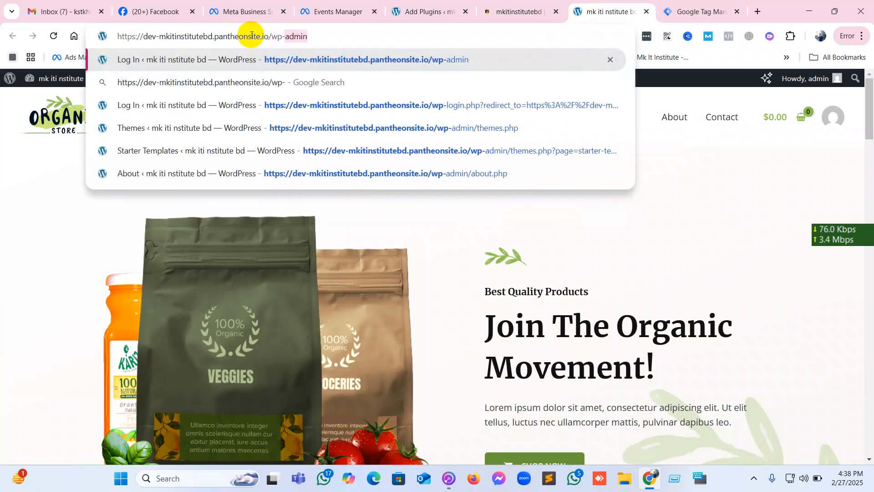
text(admin)
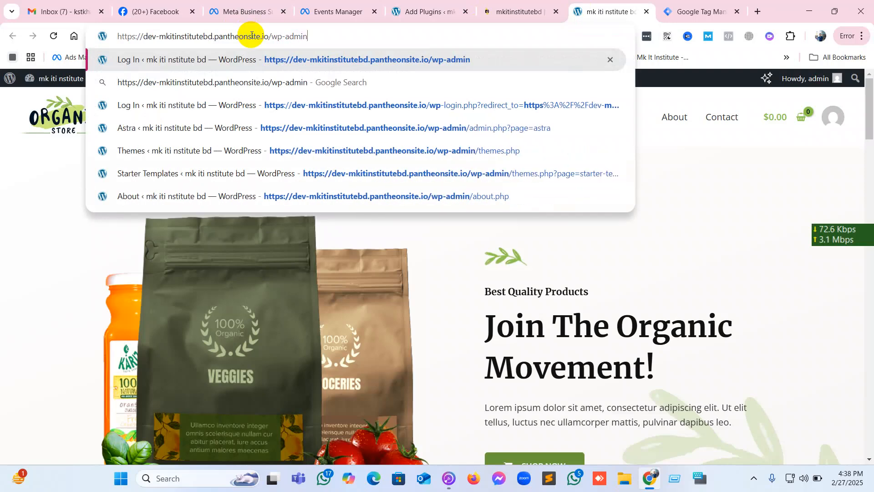
key(Return)
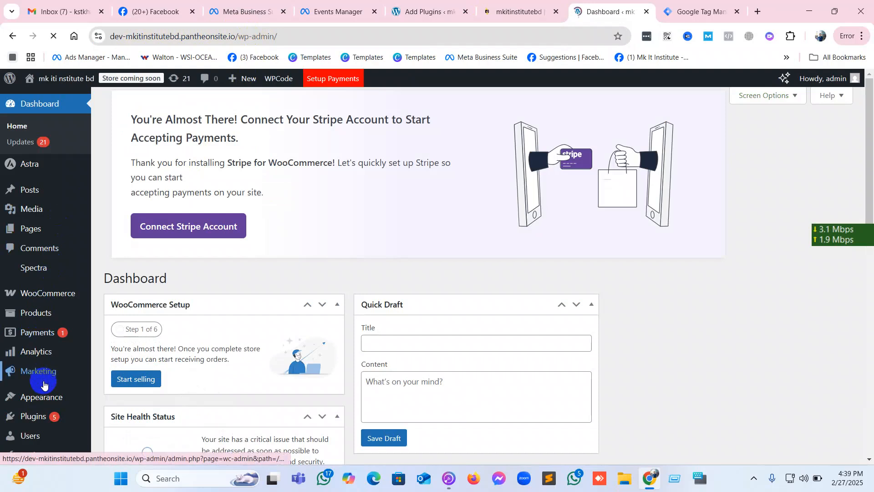
In WPCode's global Header & Footer settings, paste the head snippet into Header on a new line below the facebook-domain-verification meta tag.
scroll(39, 378, down, 3)
mouse_move(41, 432)
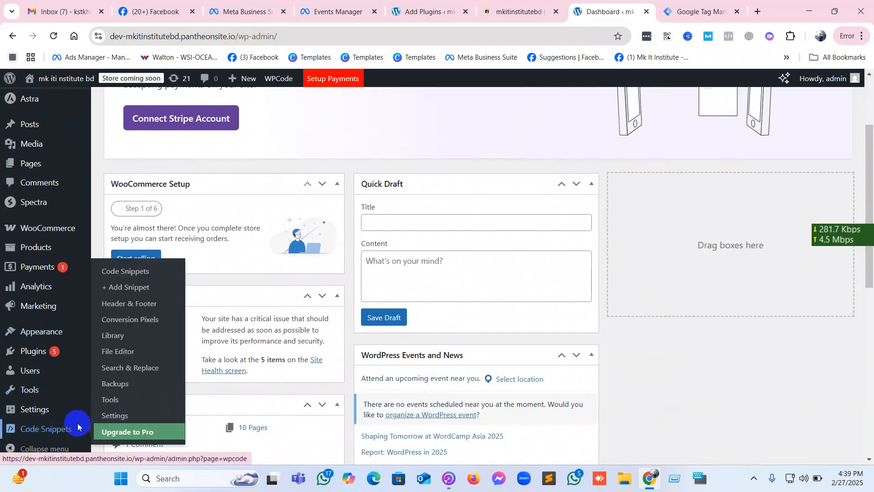
click(126, 310)
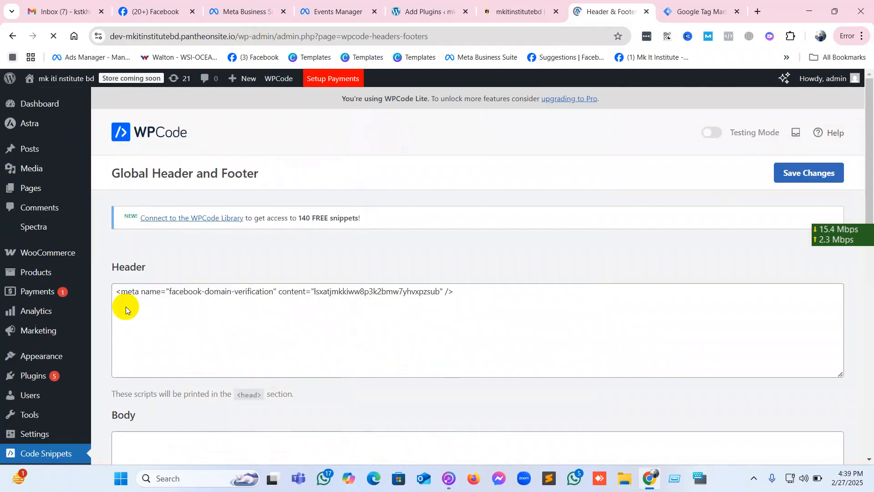
drag(146, 302, 514, 314)
click(527, 304)
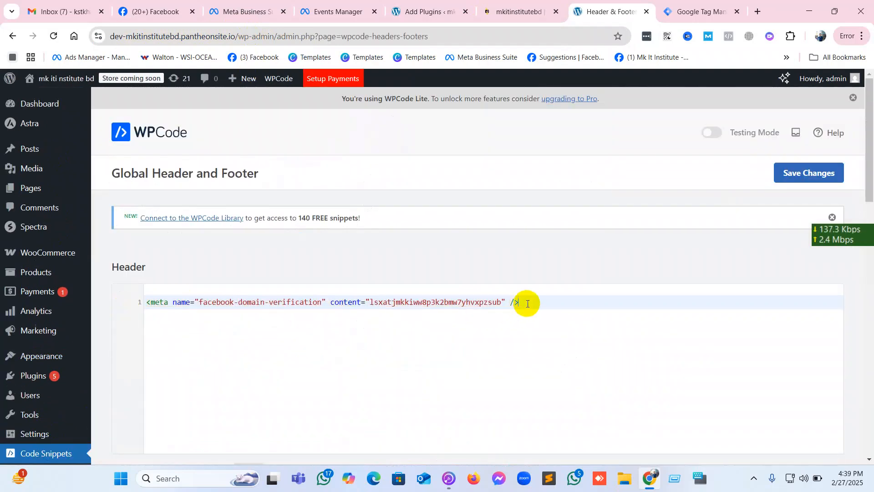
key(Return)
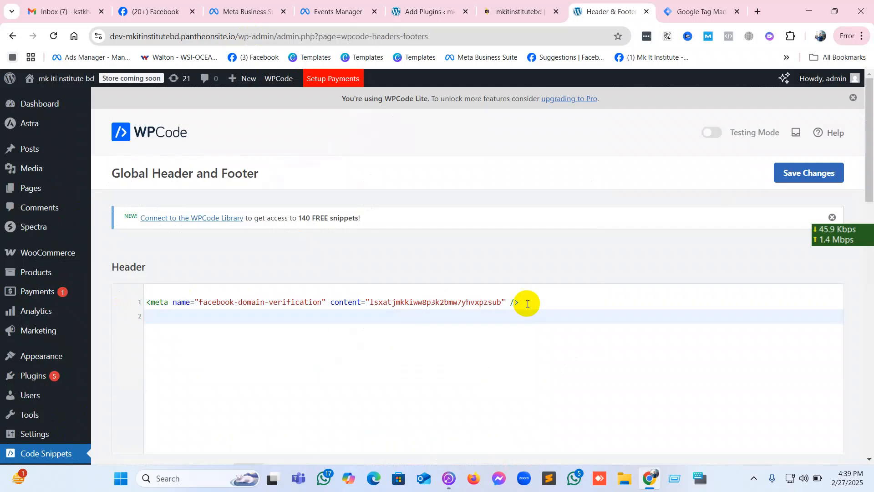
key(ctrl+v)
Copy the Google Tag Manager noscript snippet into WPCode's Body section and save the changes.
click(722, 11)
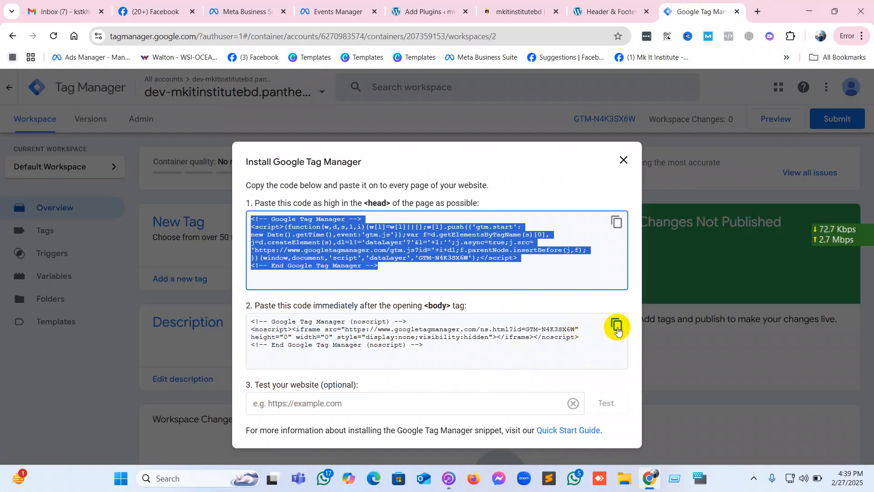
click(617, 324)
click(621, 12)
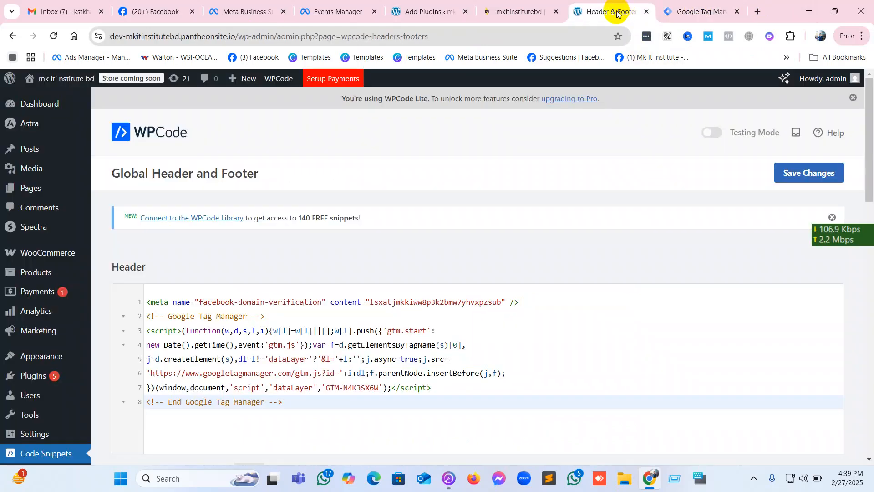
scroll(427, 338, down, 5)
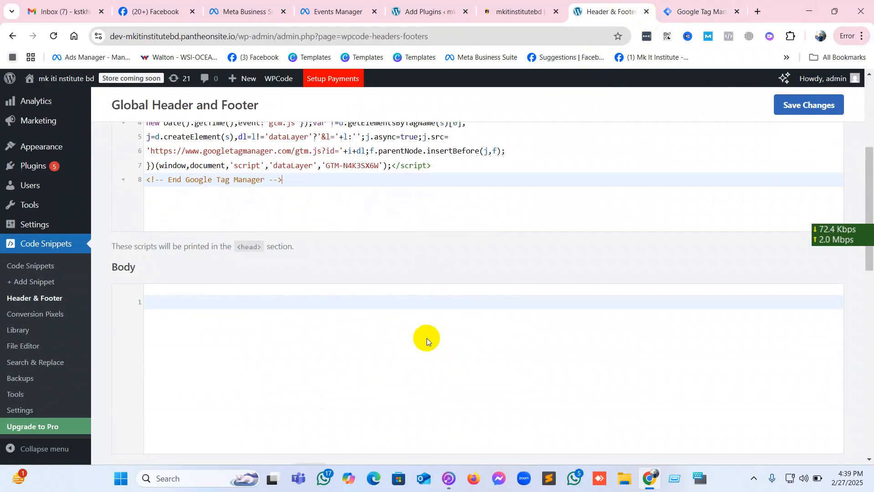
click(302, 293)
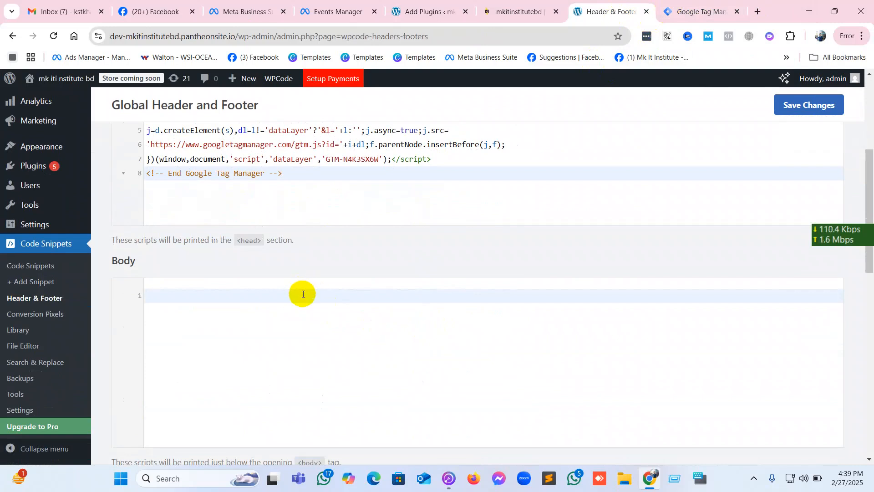
key(ctrl+v)
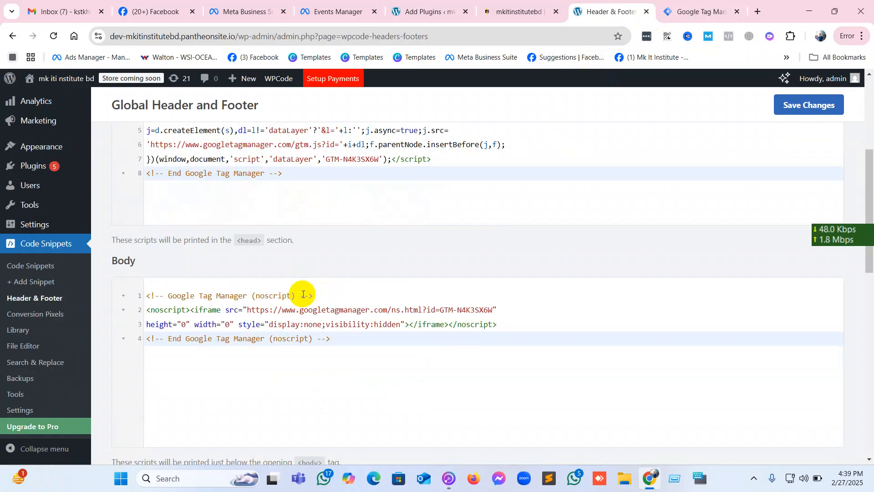
click(805, 110)
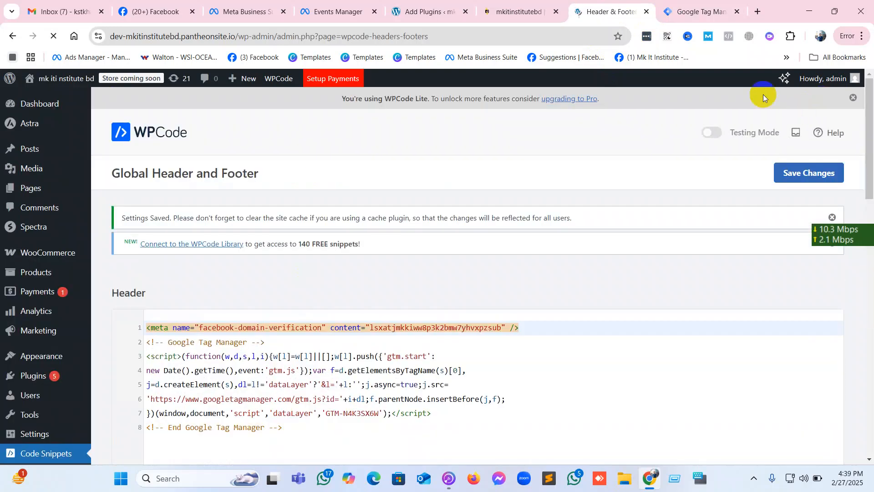
Return to the Google Tag Manager website test, and search Google for "google tag assistance" in a new browser tab.
click(695, 7)
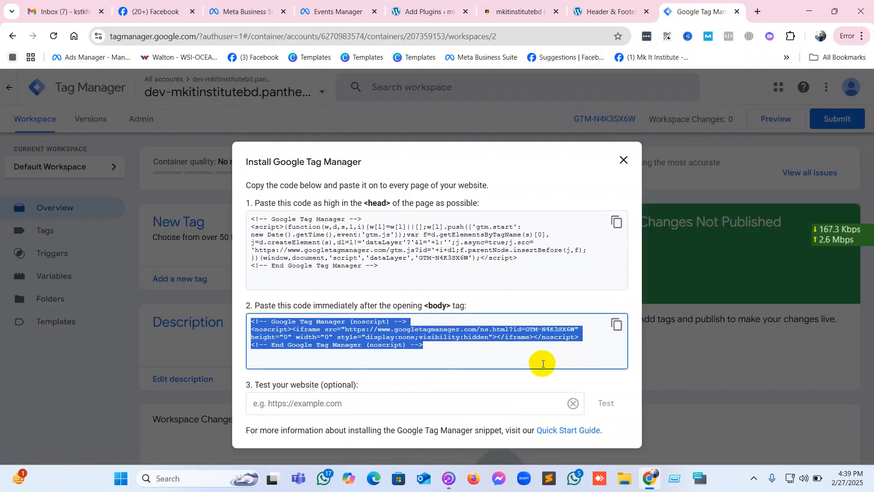
click(360, 403)
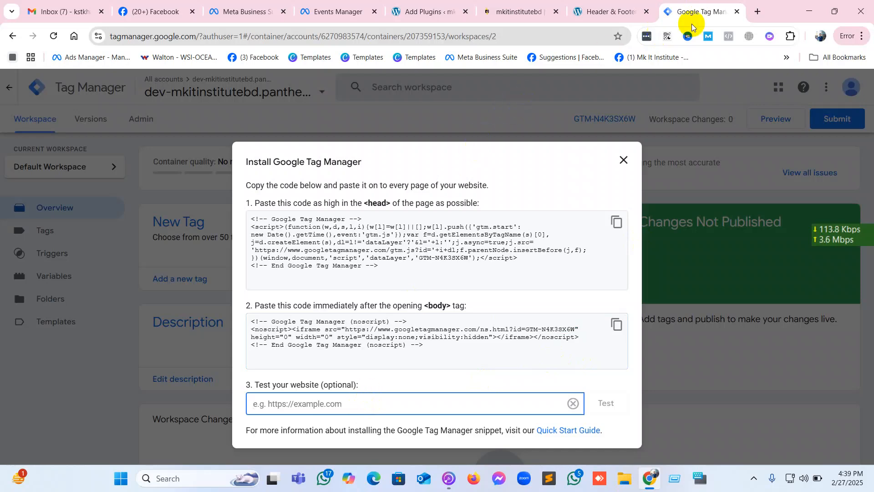
click(758, 12)
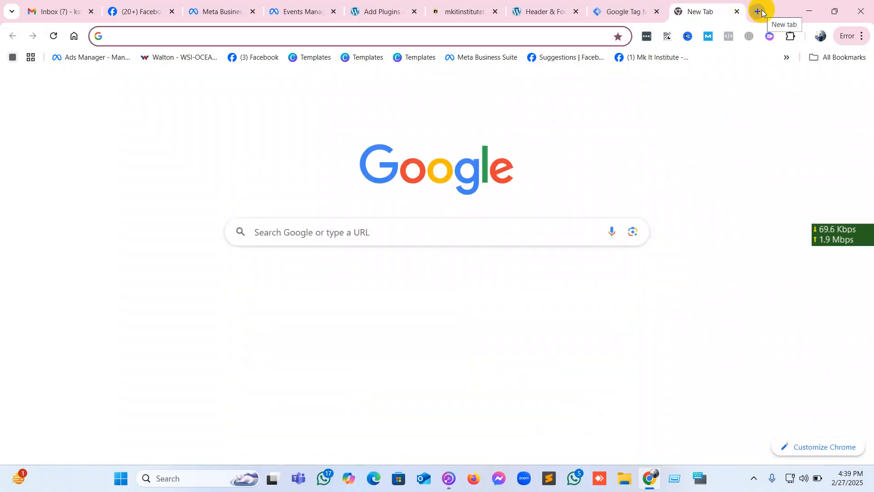
text(googl)
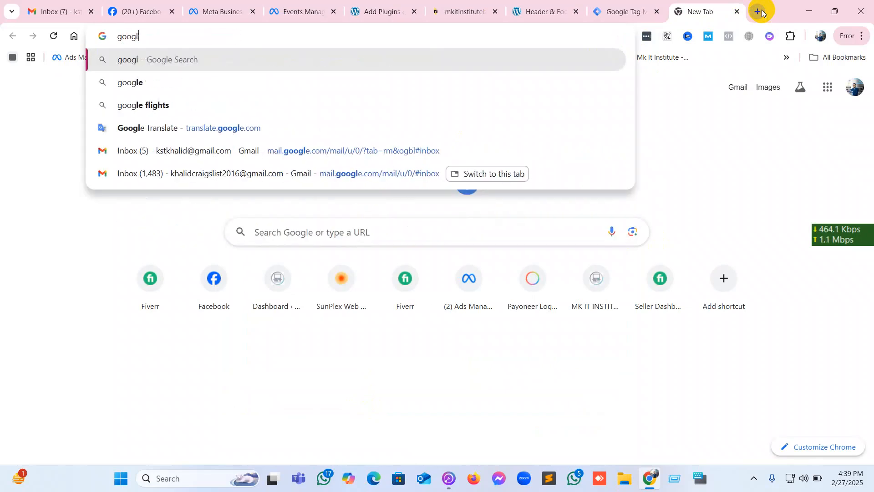
text(e tag )
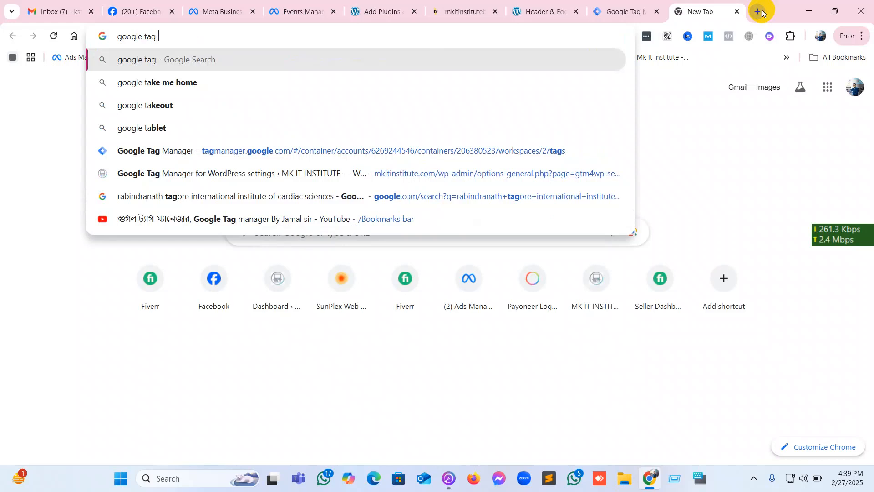
text(asiis)
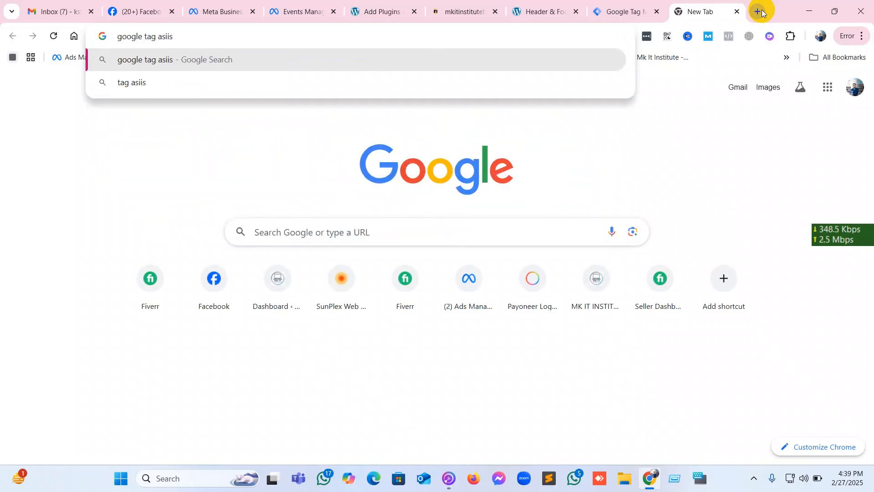
key(BackSpace)
key(BackSpace)
key(BackSpace)
text(sistance)
key(Return)
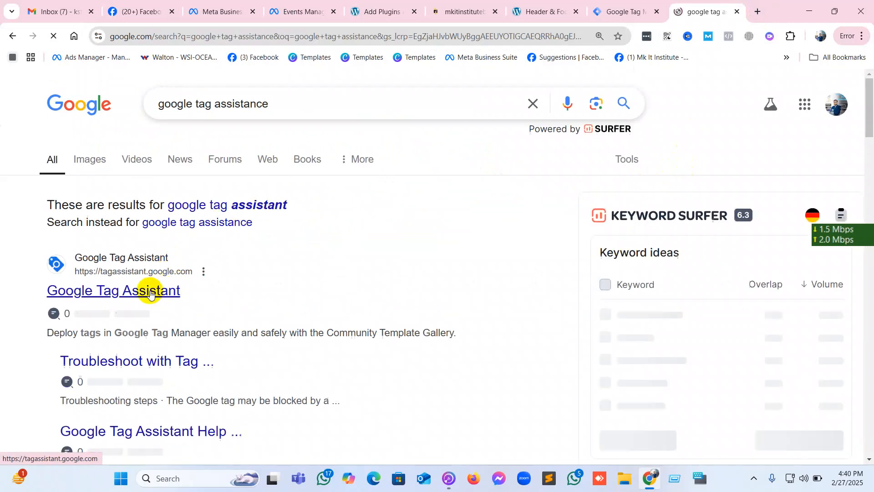
Refine the search to "google tag assistance chrome" and view the Tag Assistant extension in the Chrome Web Store.
click(296, 109)
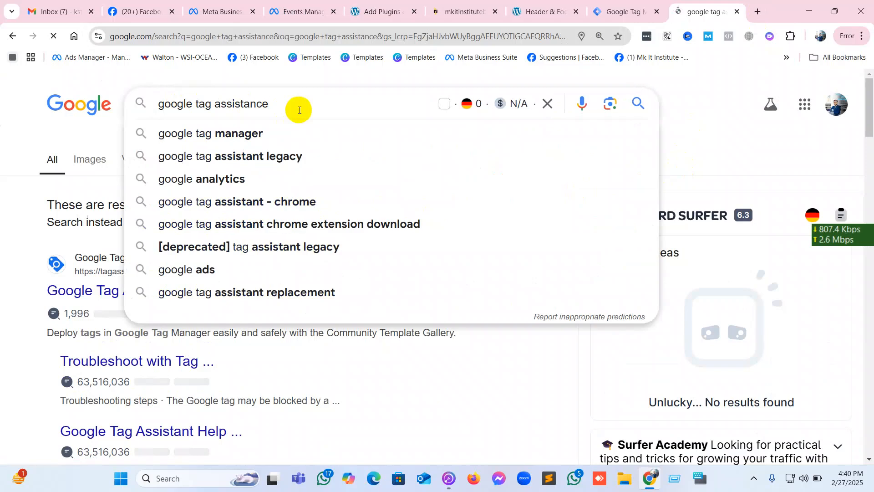
text(chrome)
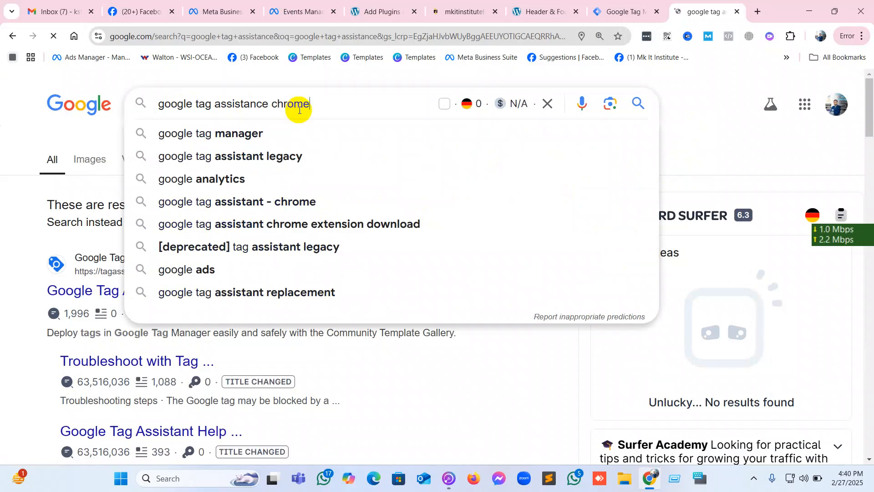
key(Return)
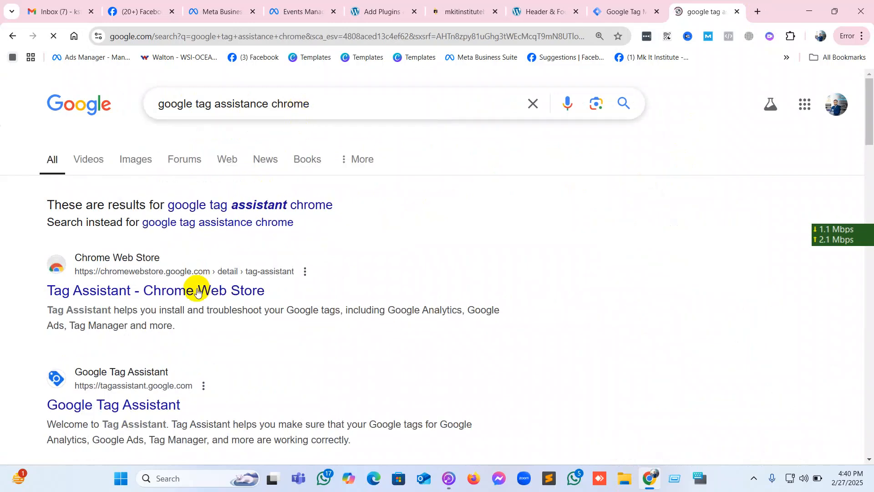
click(189, 296)
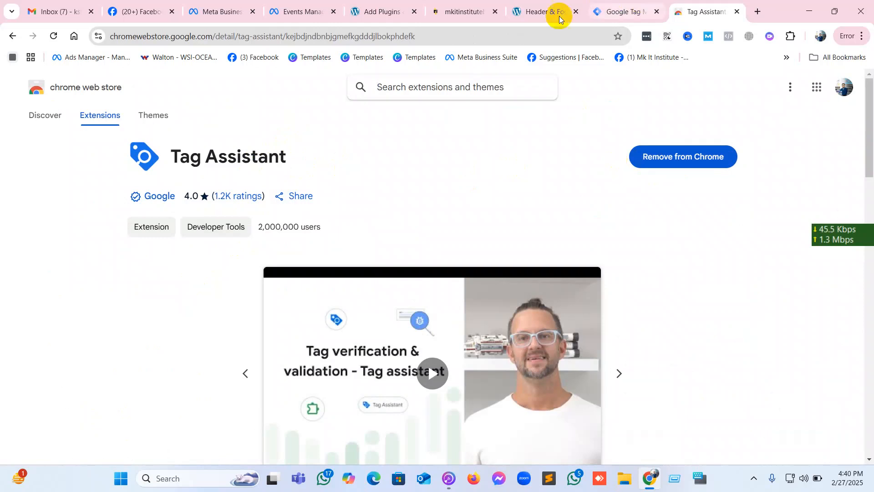
click(473, 7)
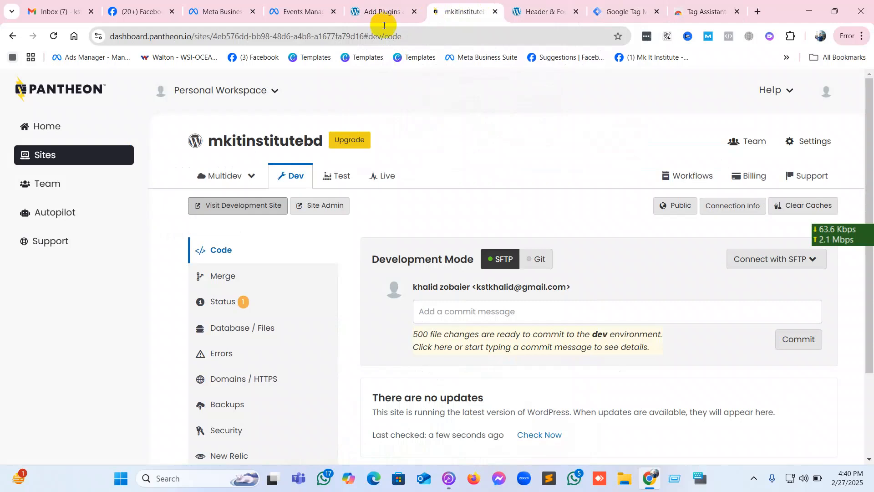
click(544, 8)
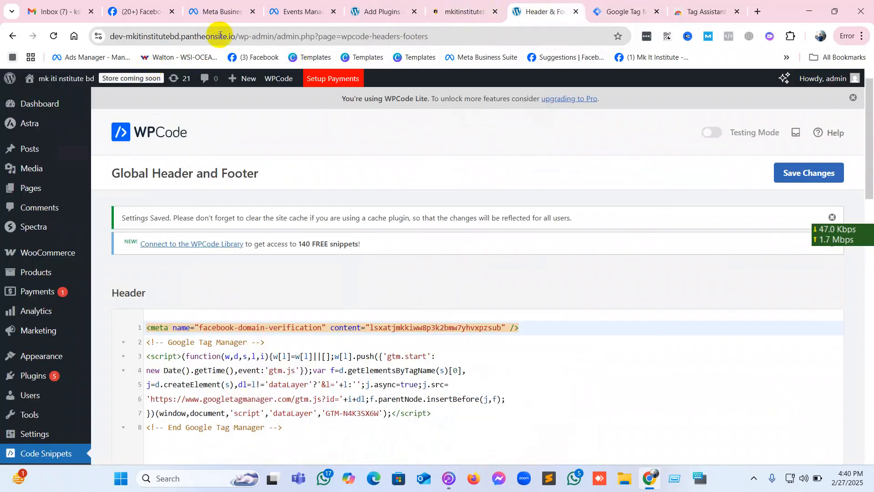
click(112, 41)
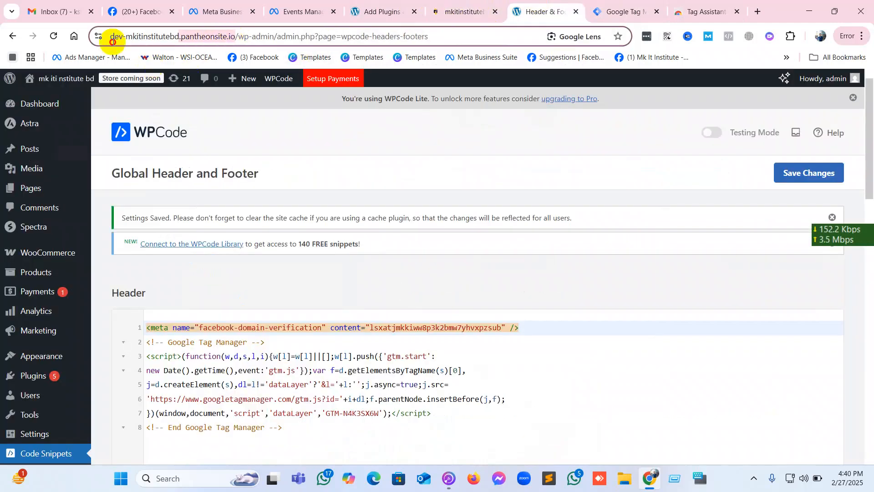
right_click(157, 41)
click(248, 140)
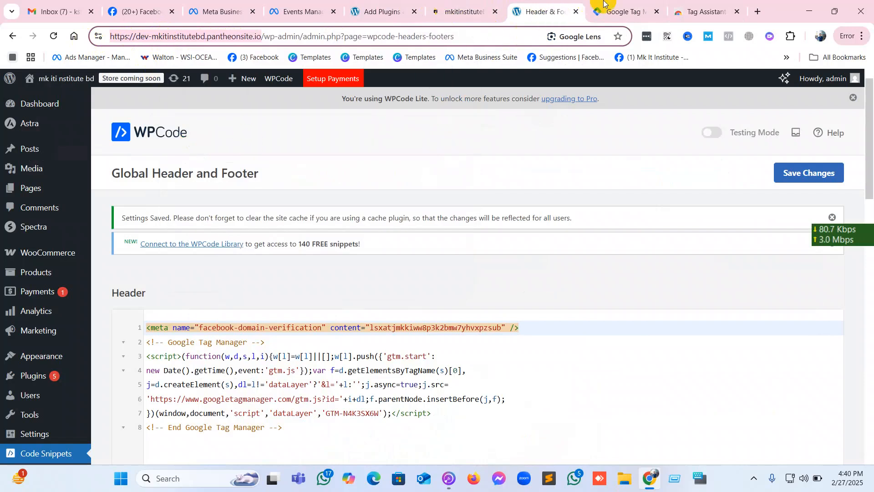
click(615, 8)
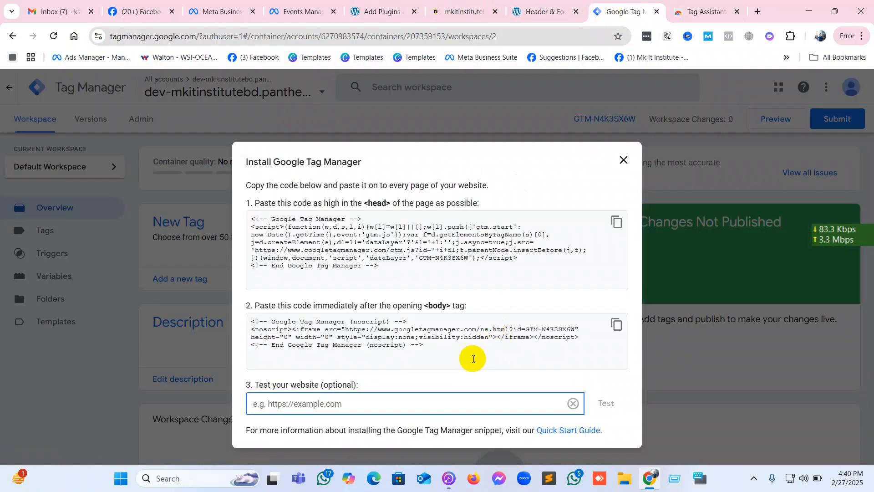
right_click(430, 397)
click(476, 261)
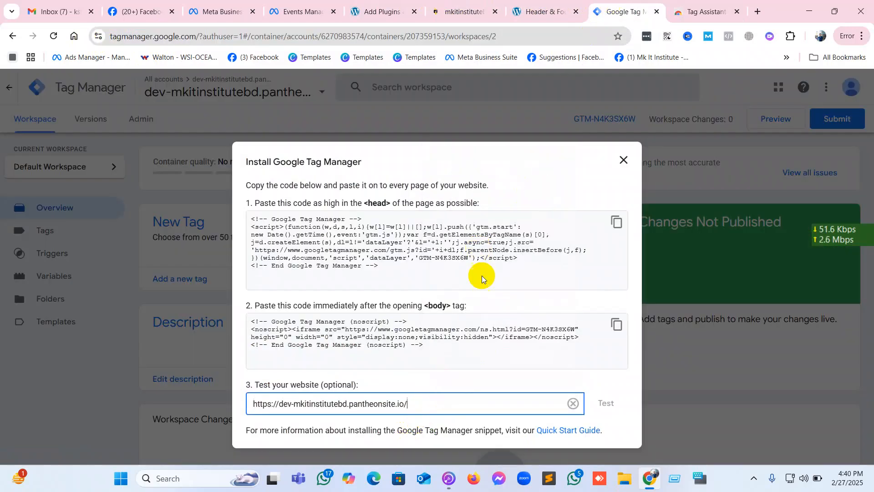
click(605, 403)
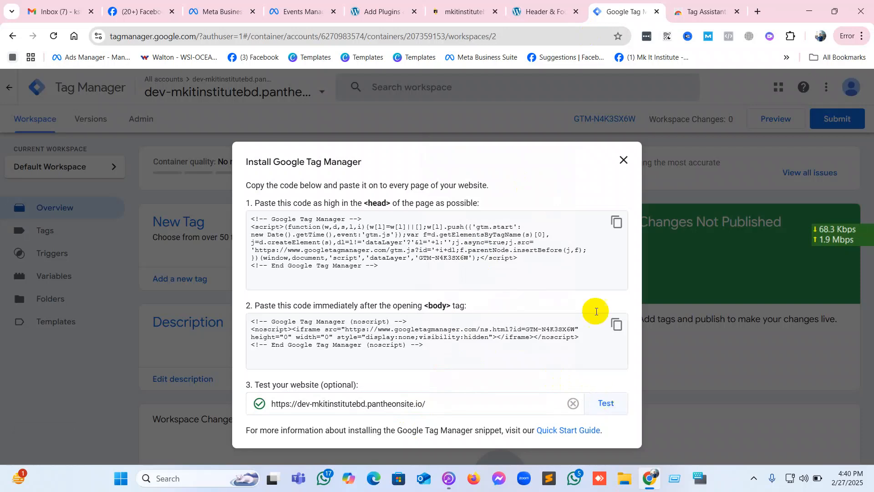
Close the website test, reopen the container's installation code to examine the container ID in the head snippet, and close it.
click(623, 160)
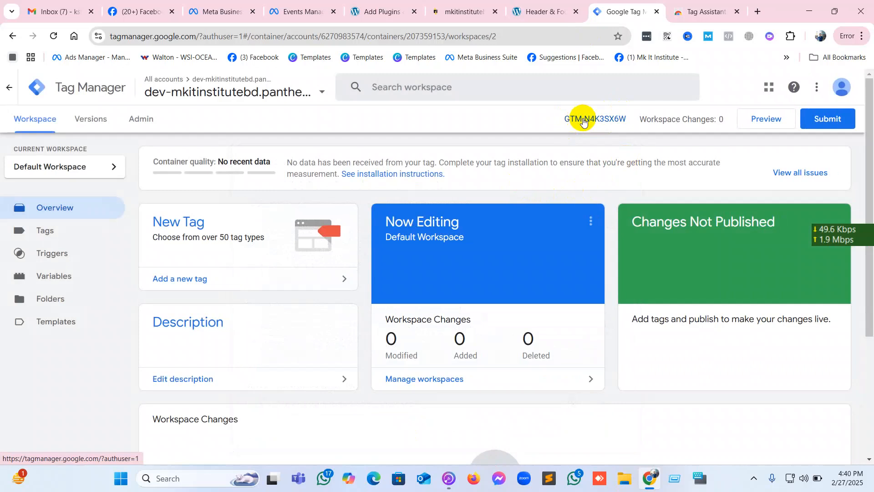
click(583, 119)
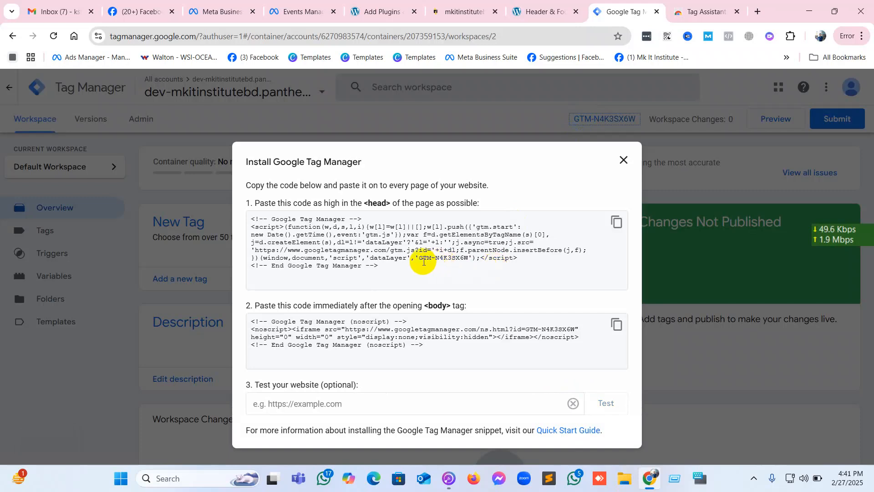
drag(418, 258, 468, 260)
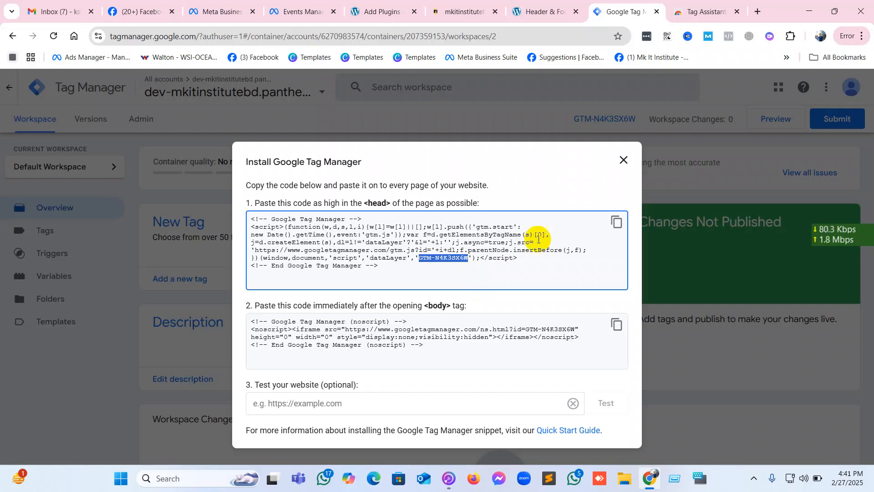
click(621, 159)
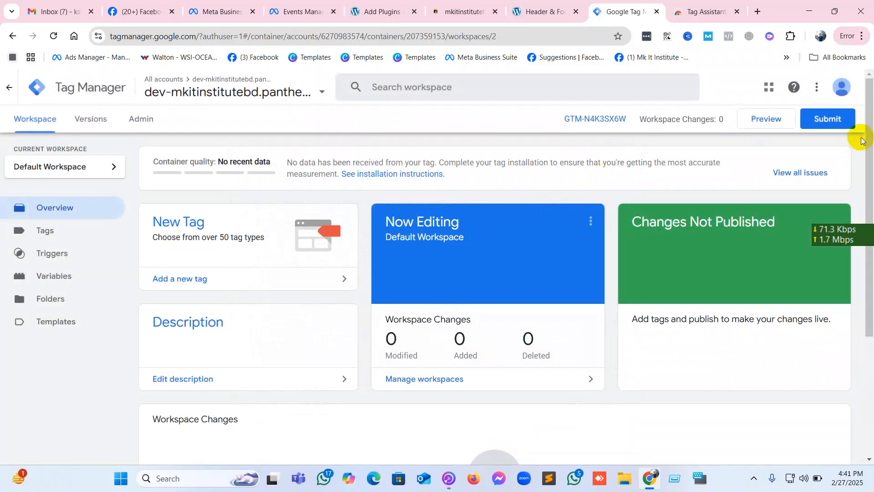
click(758, 121)
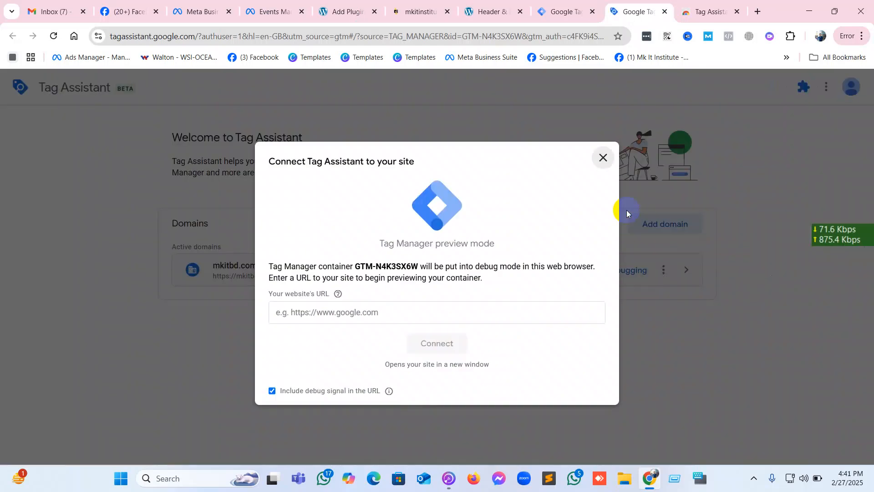
click(409, 314)
right_click(410, 320)
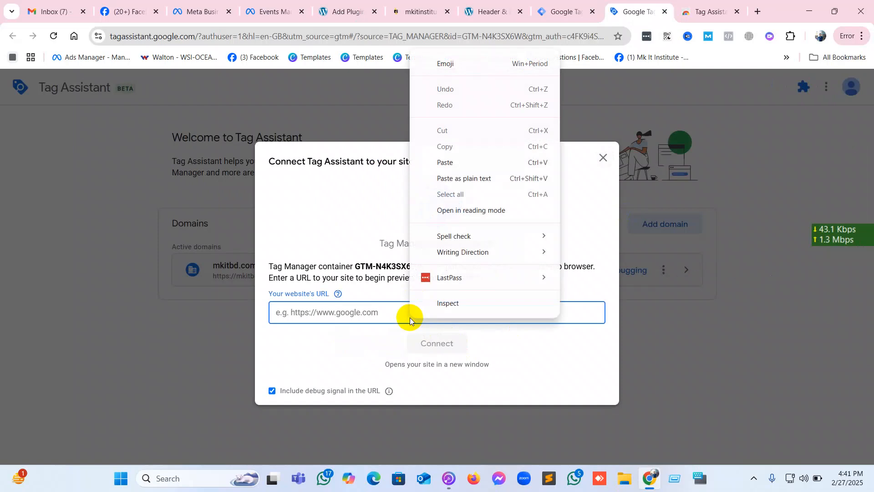
click(468, 178)
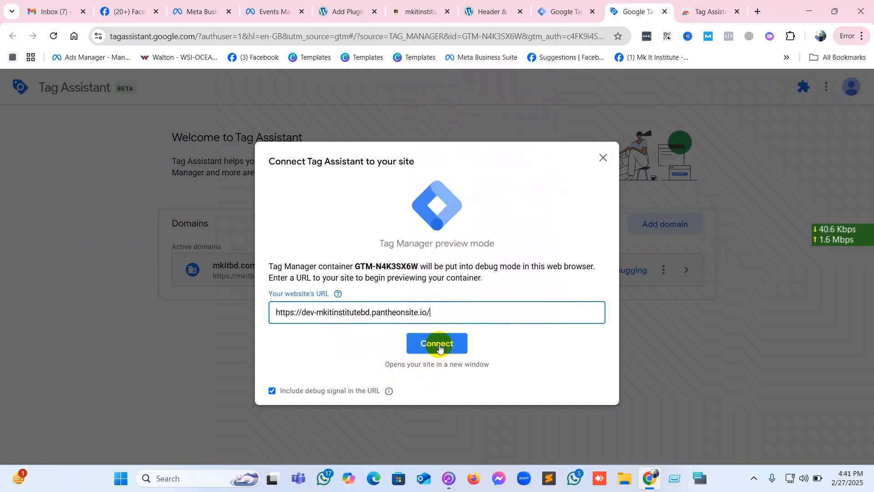
click(437, 343)
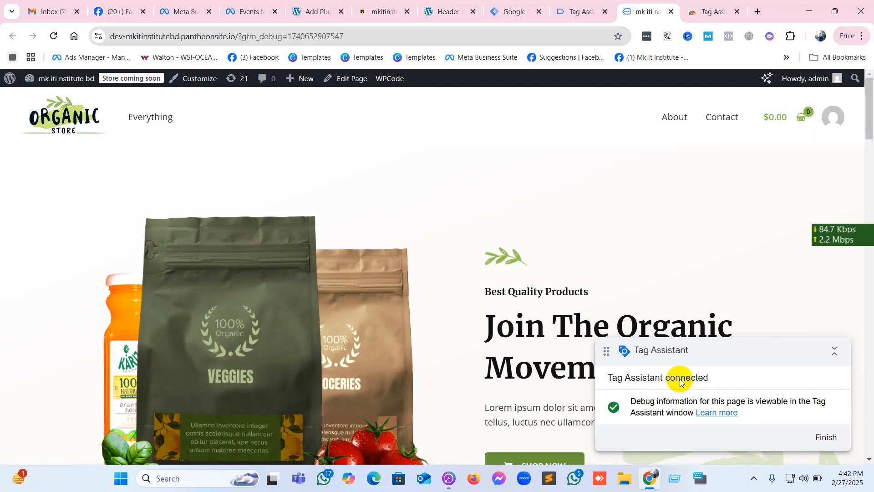
click(579, 12)
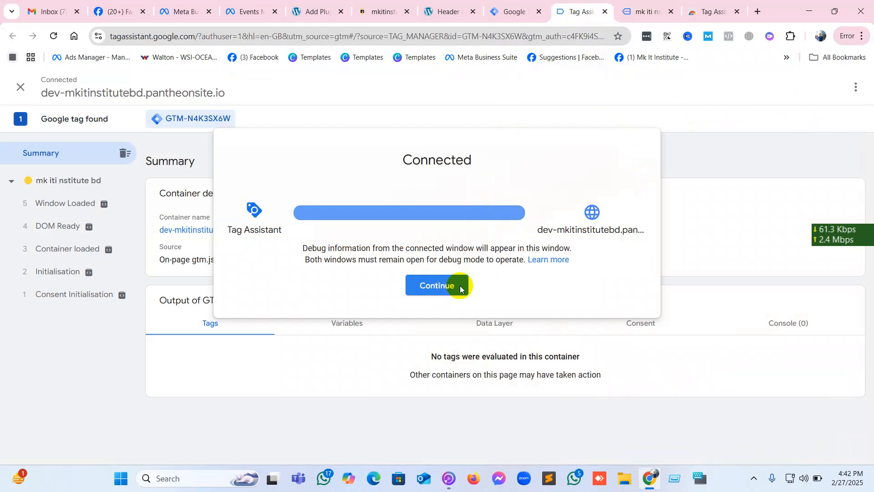
click(739, 158)
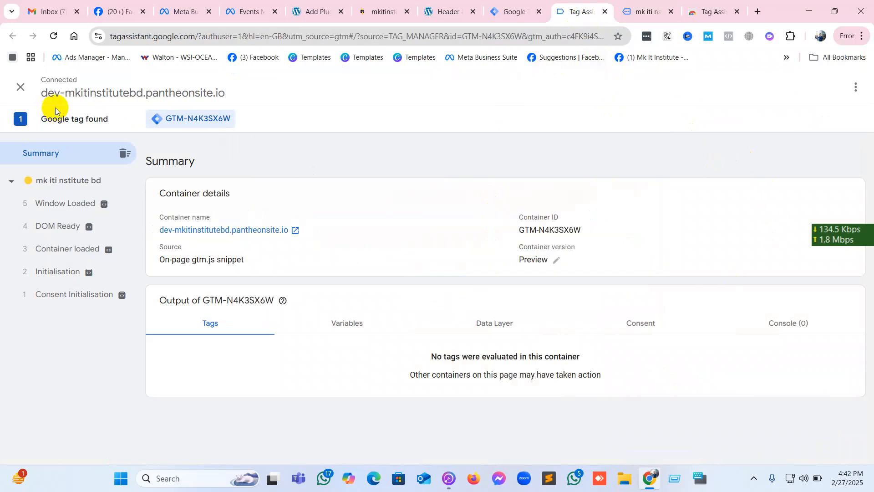
Stop the current Tag Assistant debugging session and reopen dev-mkitinstitutebd.pantheonsite.io from the domain history.
click(19, 88)
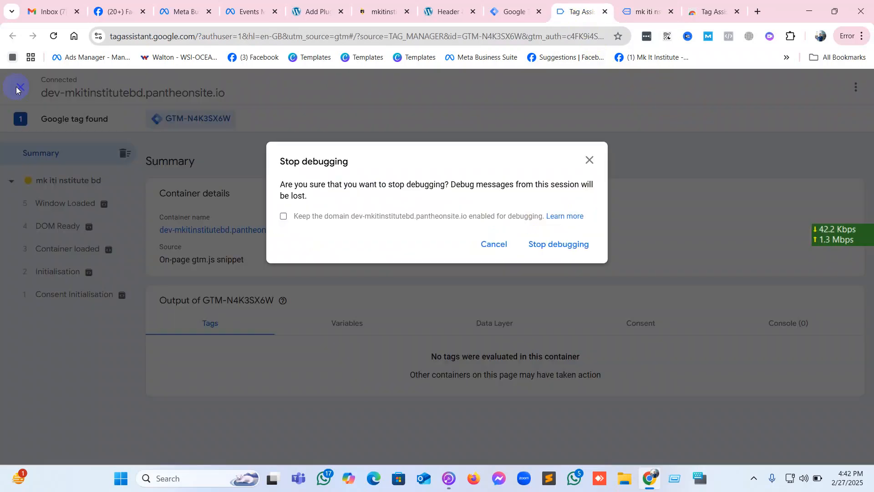
click(565, 244)
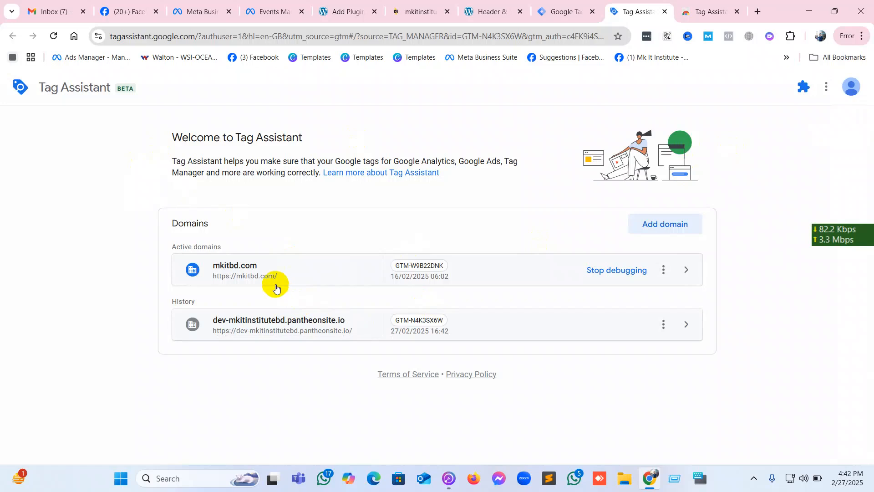
click(288, 324)
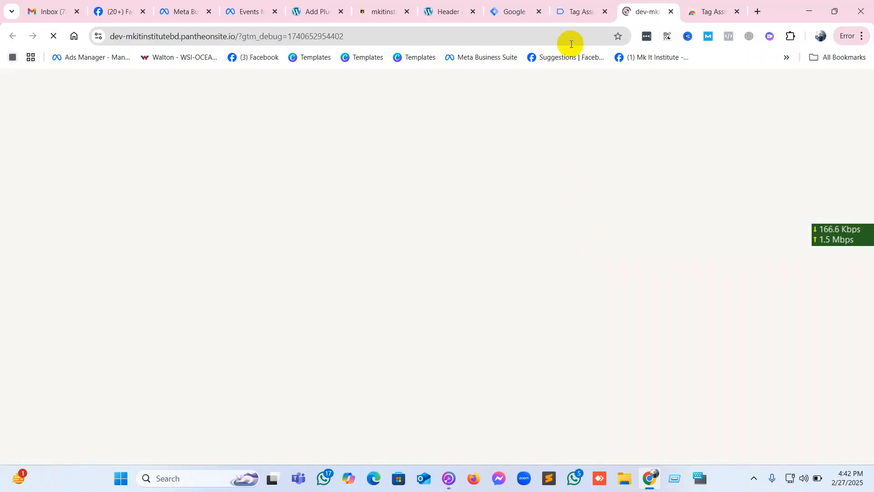
Return to the Google Tag Manager workspace, look through its Triggers and Variables sections, and open the Tags list.
click(520, 7)
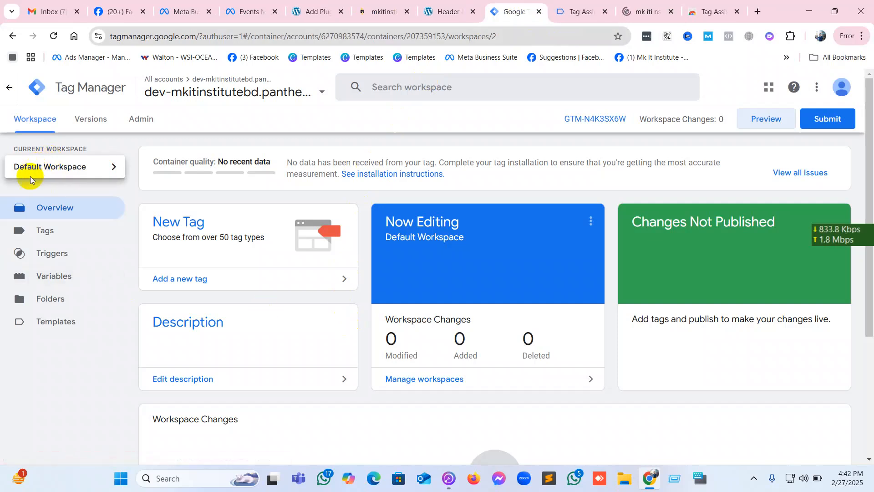
click(60, 232)
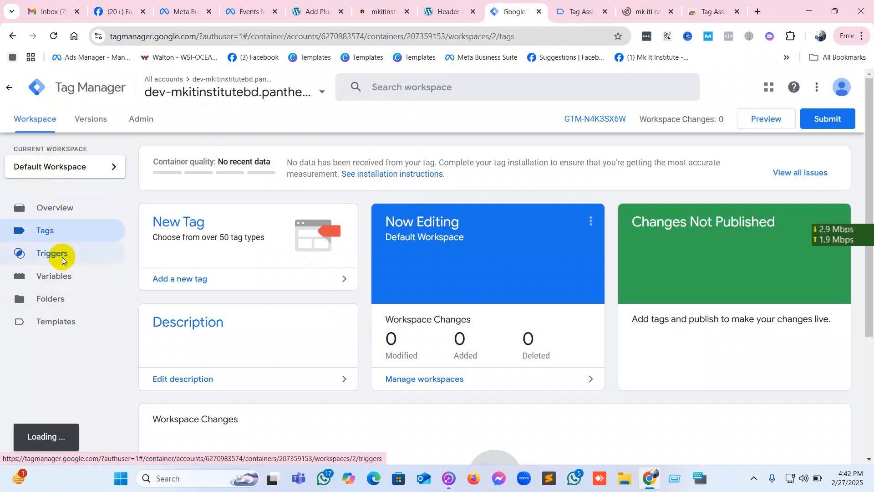
click(62, 255)
click(61, 276)
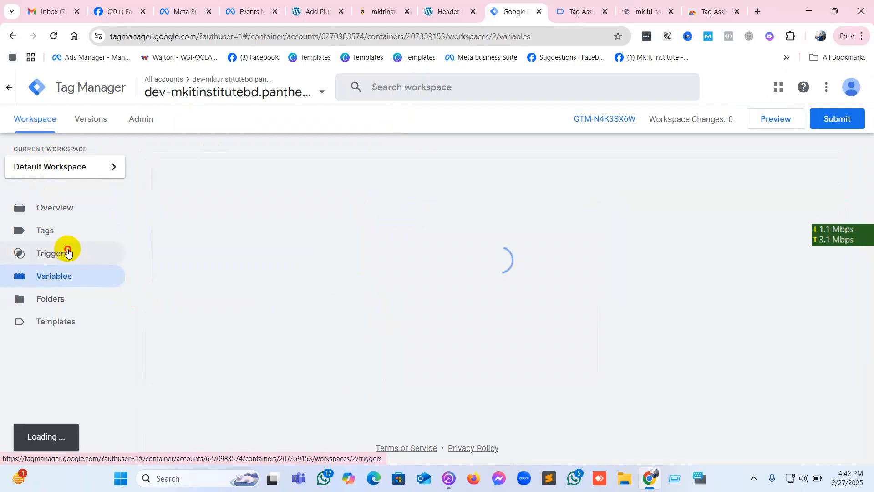
click(66, 246)
click(65, 230)
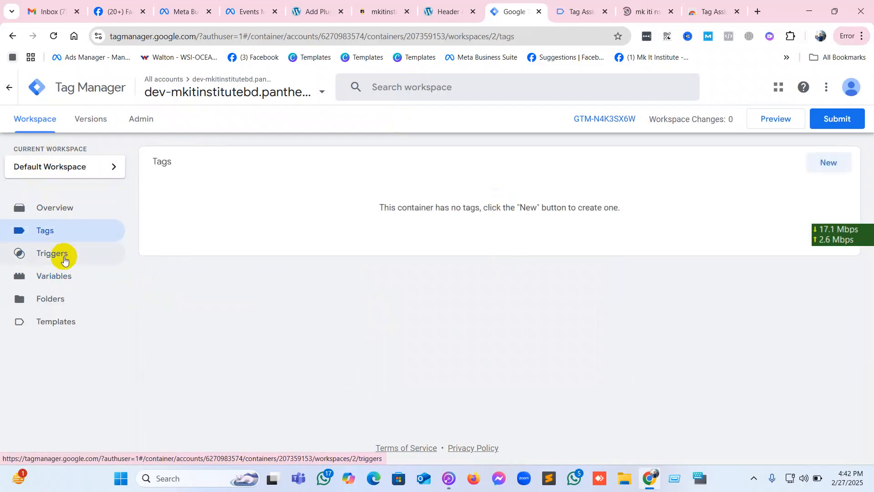